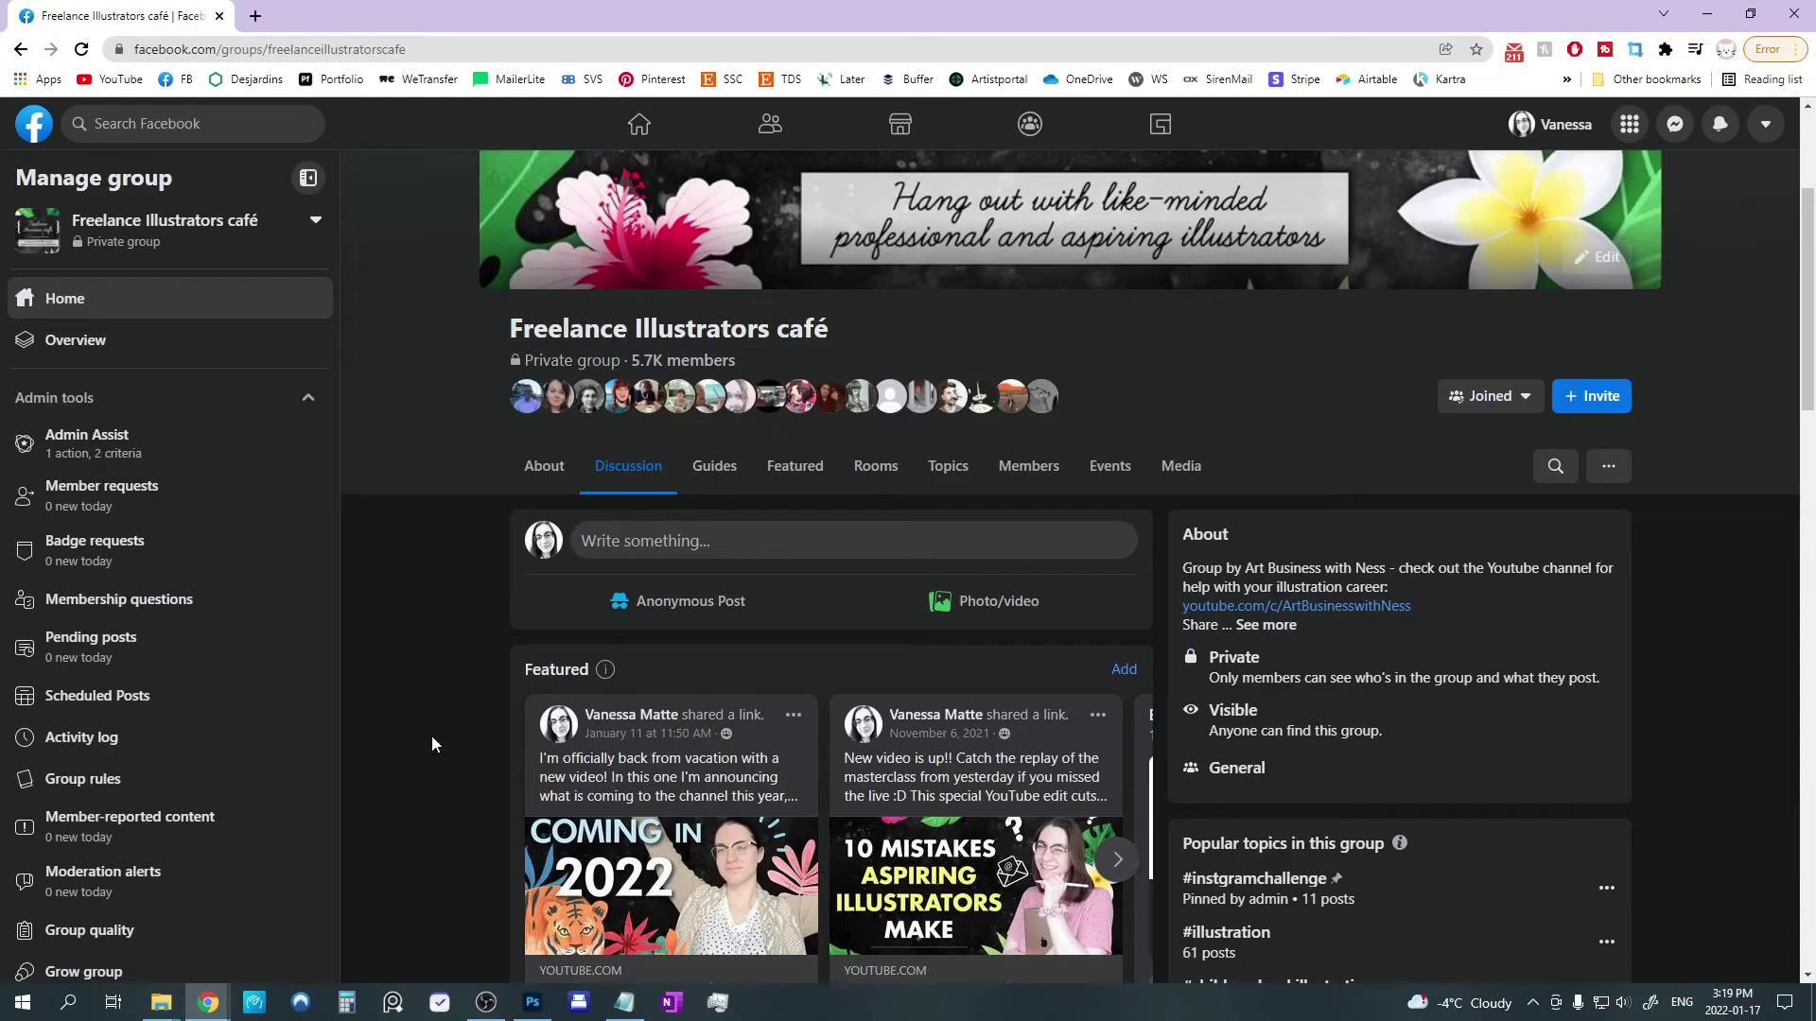
Scroll the group feed, then advance the Featured carousel two cards to the critique-series post.
{"action": "scroll", "coordinate": [431, 737], "scroll_direction": "down", "scroll_amount": 20}
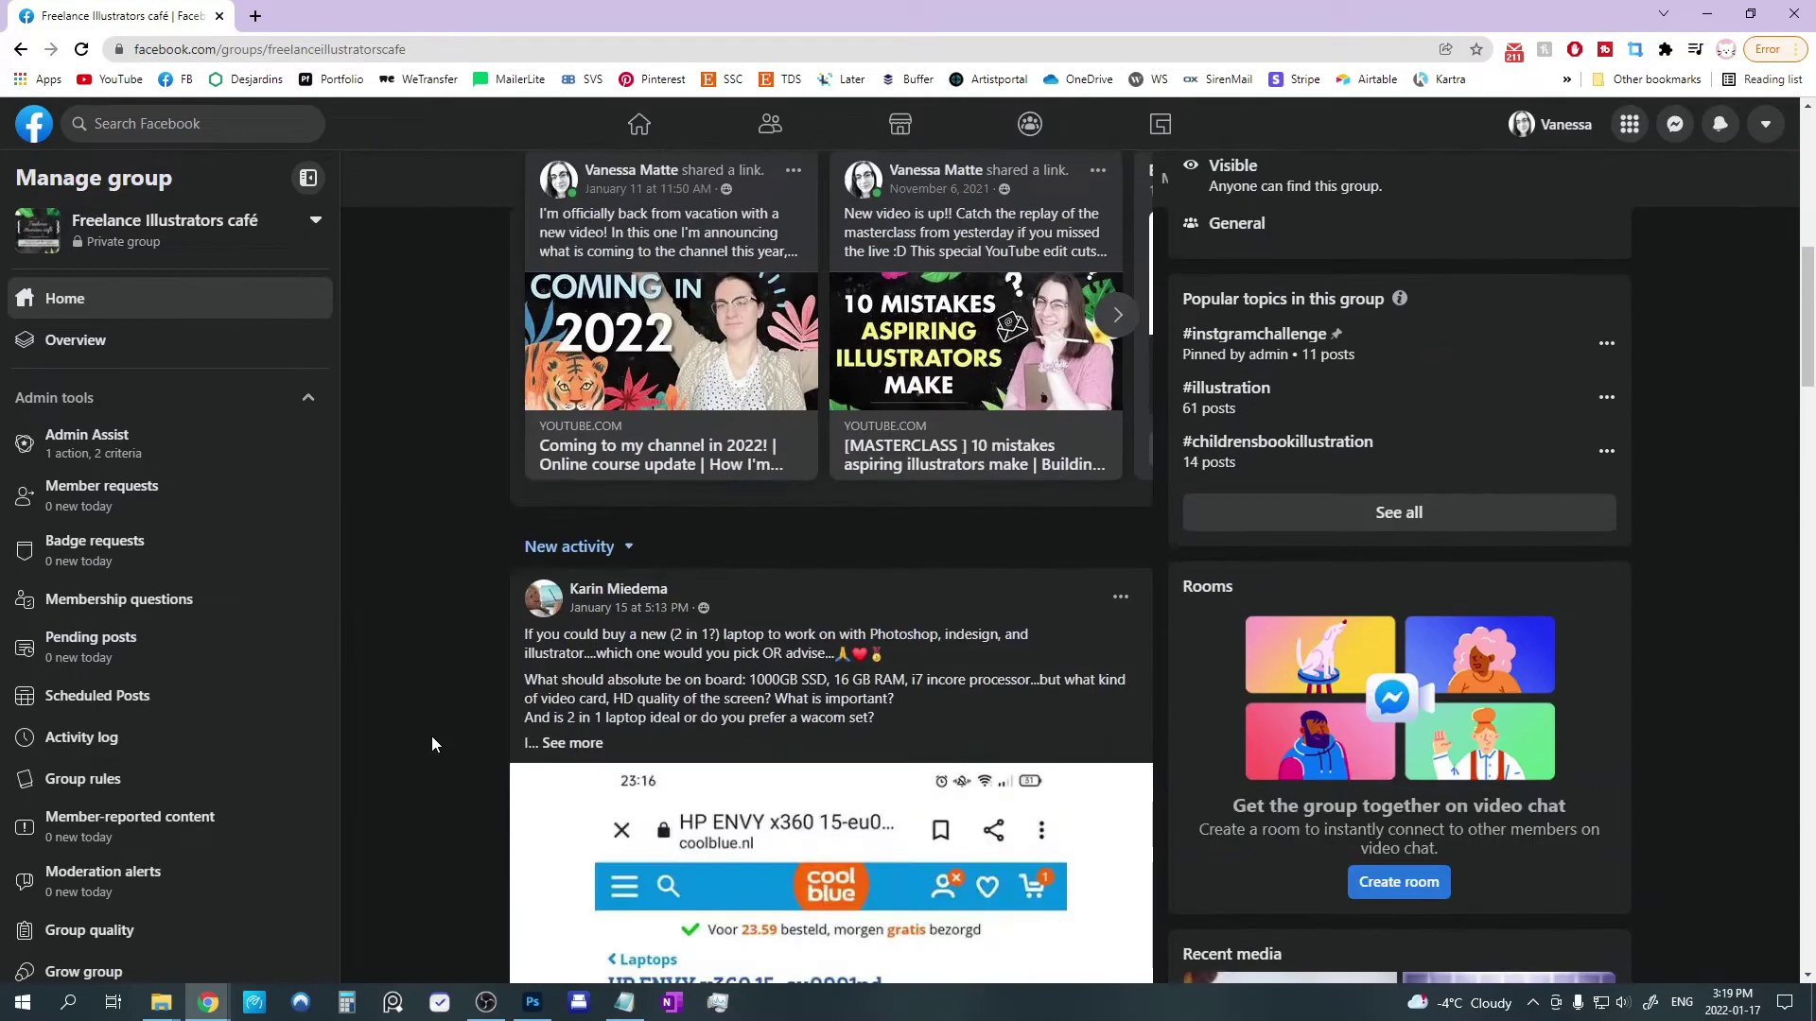
{"action": "scroll", "coordinate": [431, 736], "scroll_direction": "down", "scroll_amount": 15}
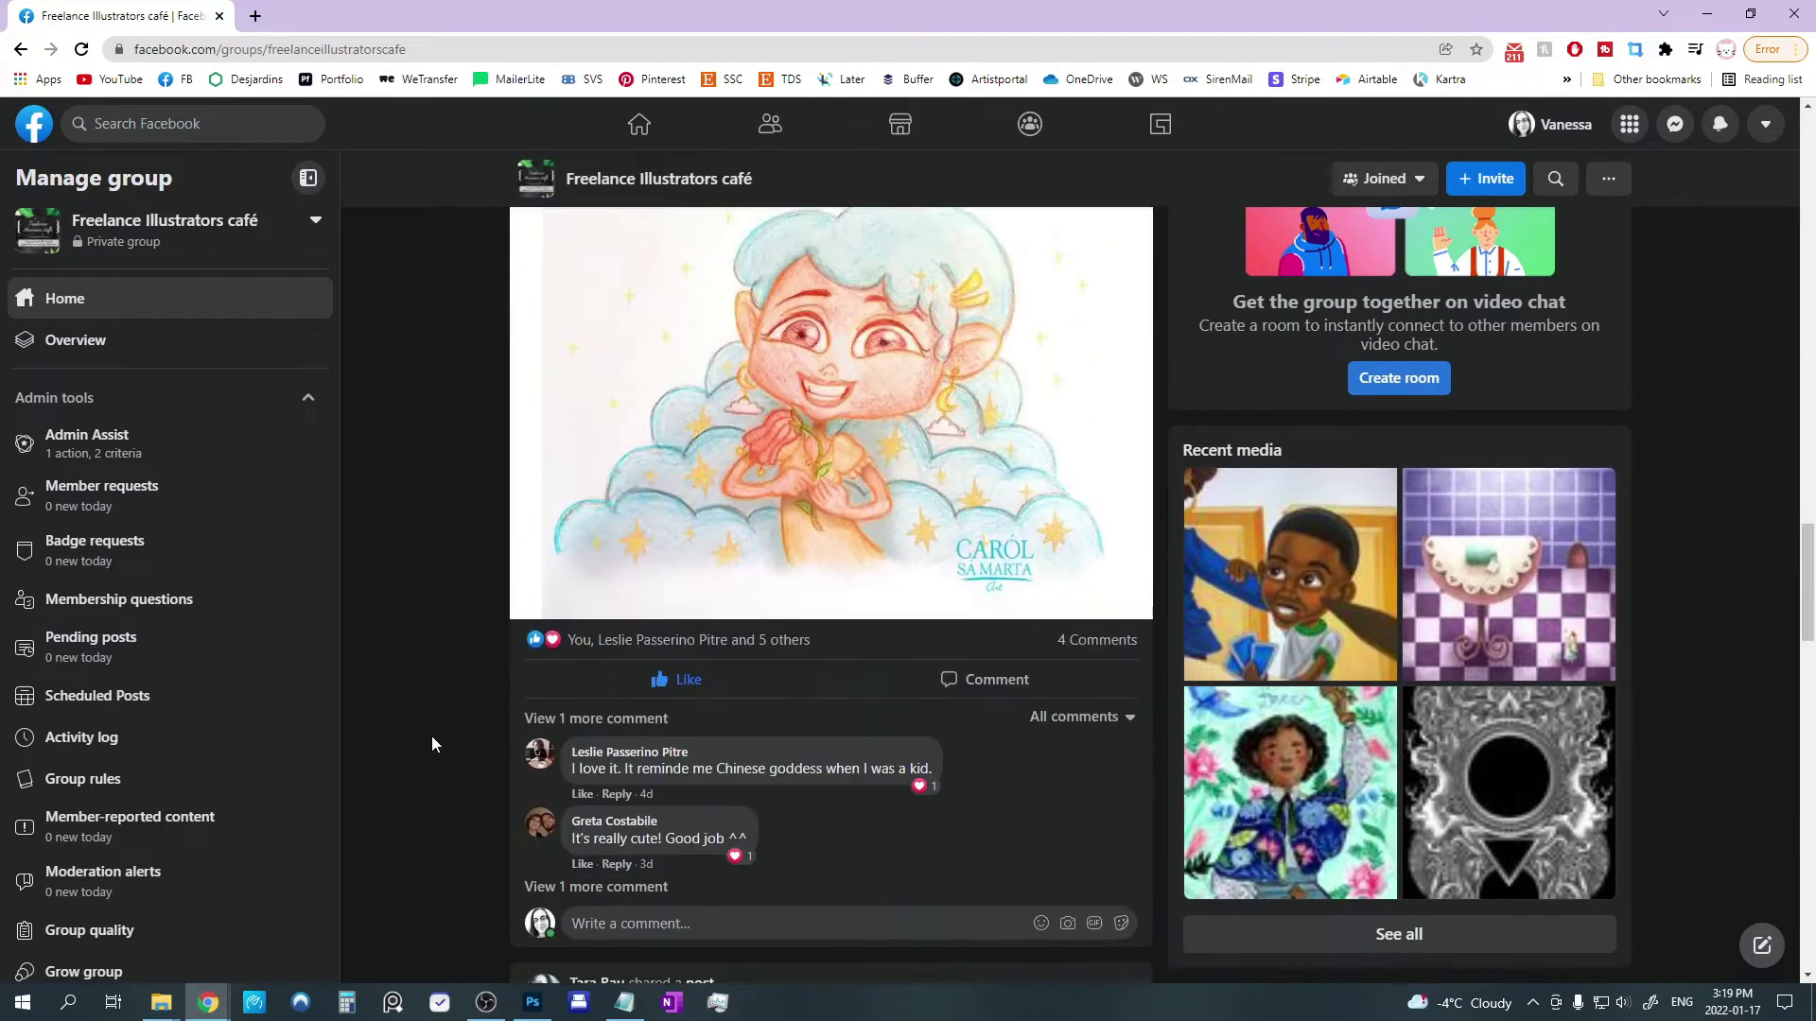
{"action": "scroll", "coordinate": [433, 736], "scroll_direction": "down", "scroll_amount": 20}
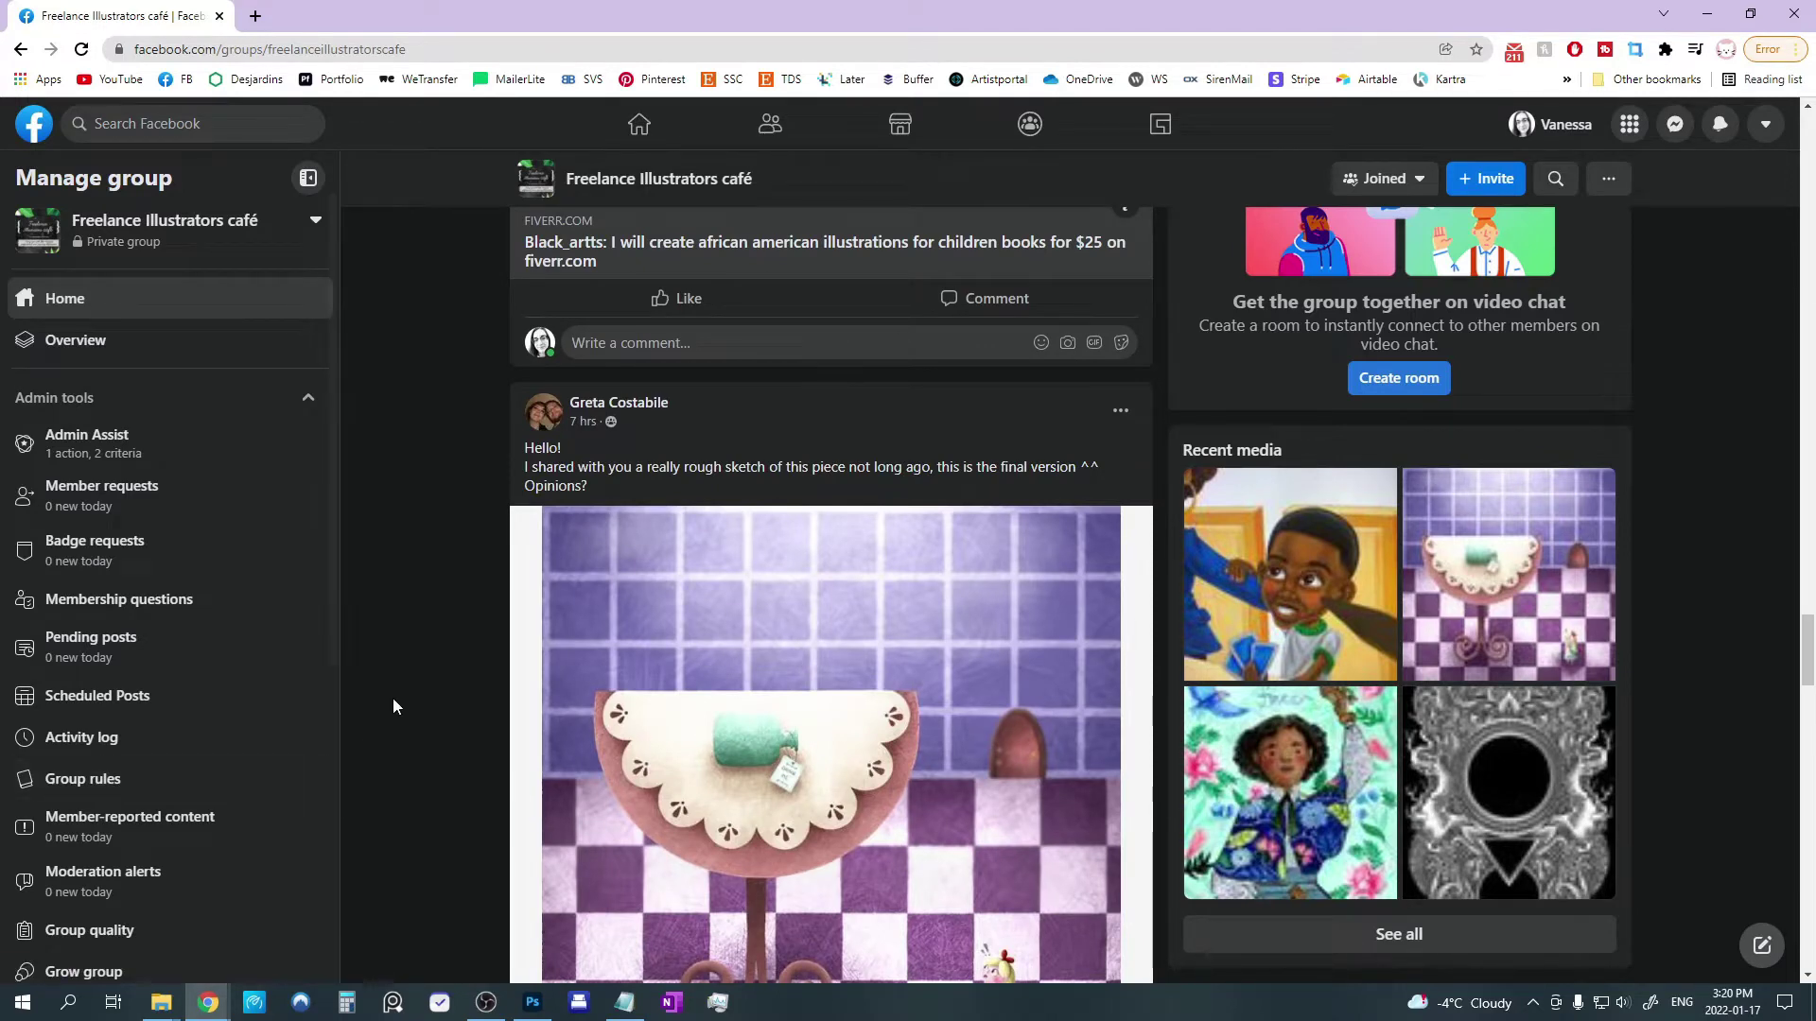
{"action": "scroll", "coordinate": [450, 683], "scroll_direction": "up", "scroll_amount": 15}
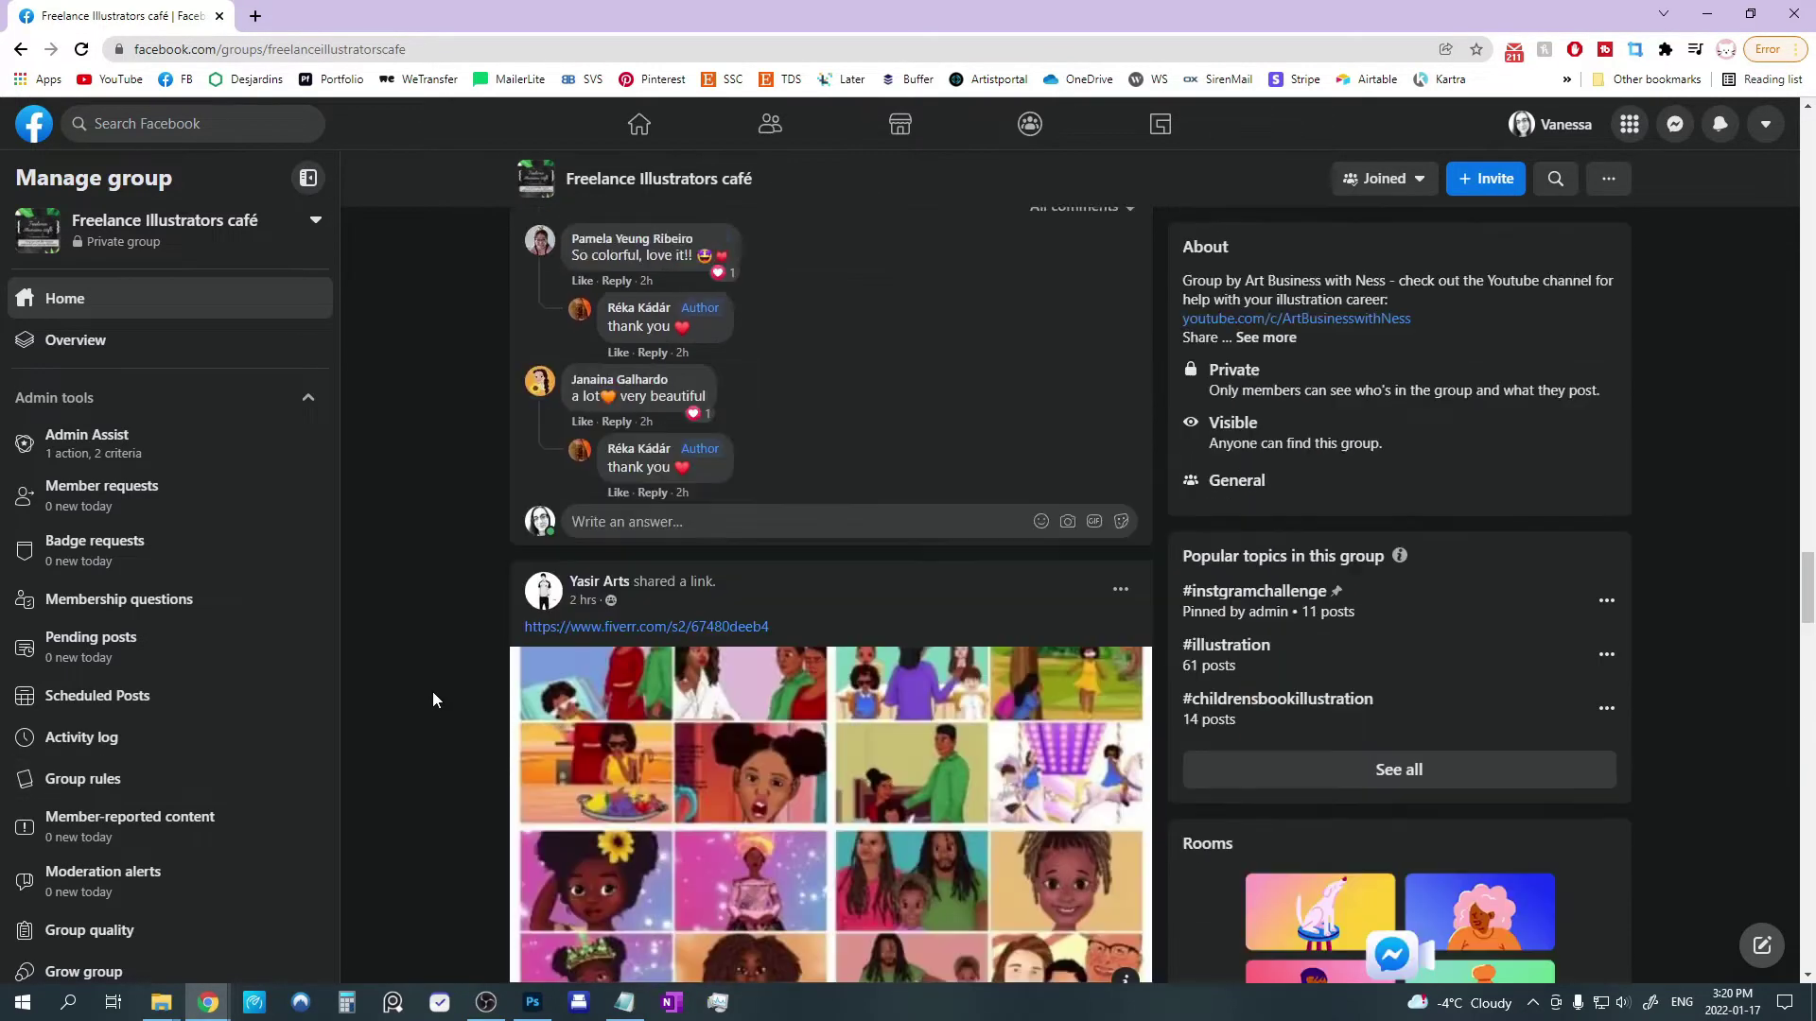
{"action": "scroll", "coordinate": [430, 697], "scroll_direction": "up", "scroll_amount": 20}
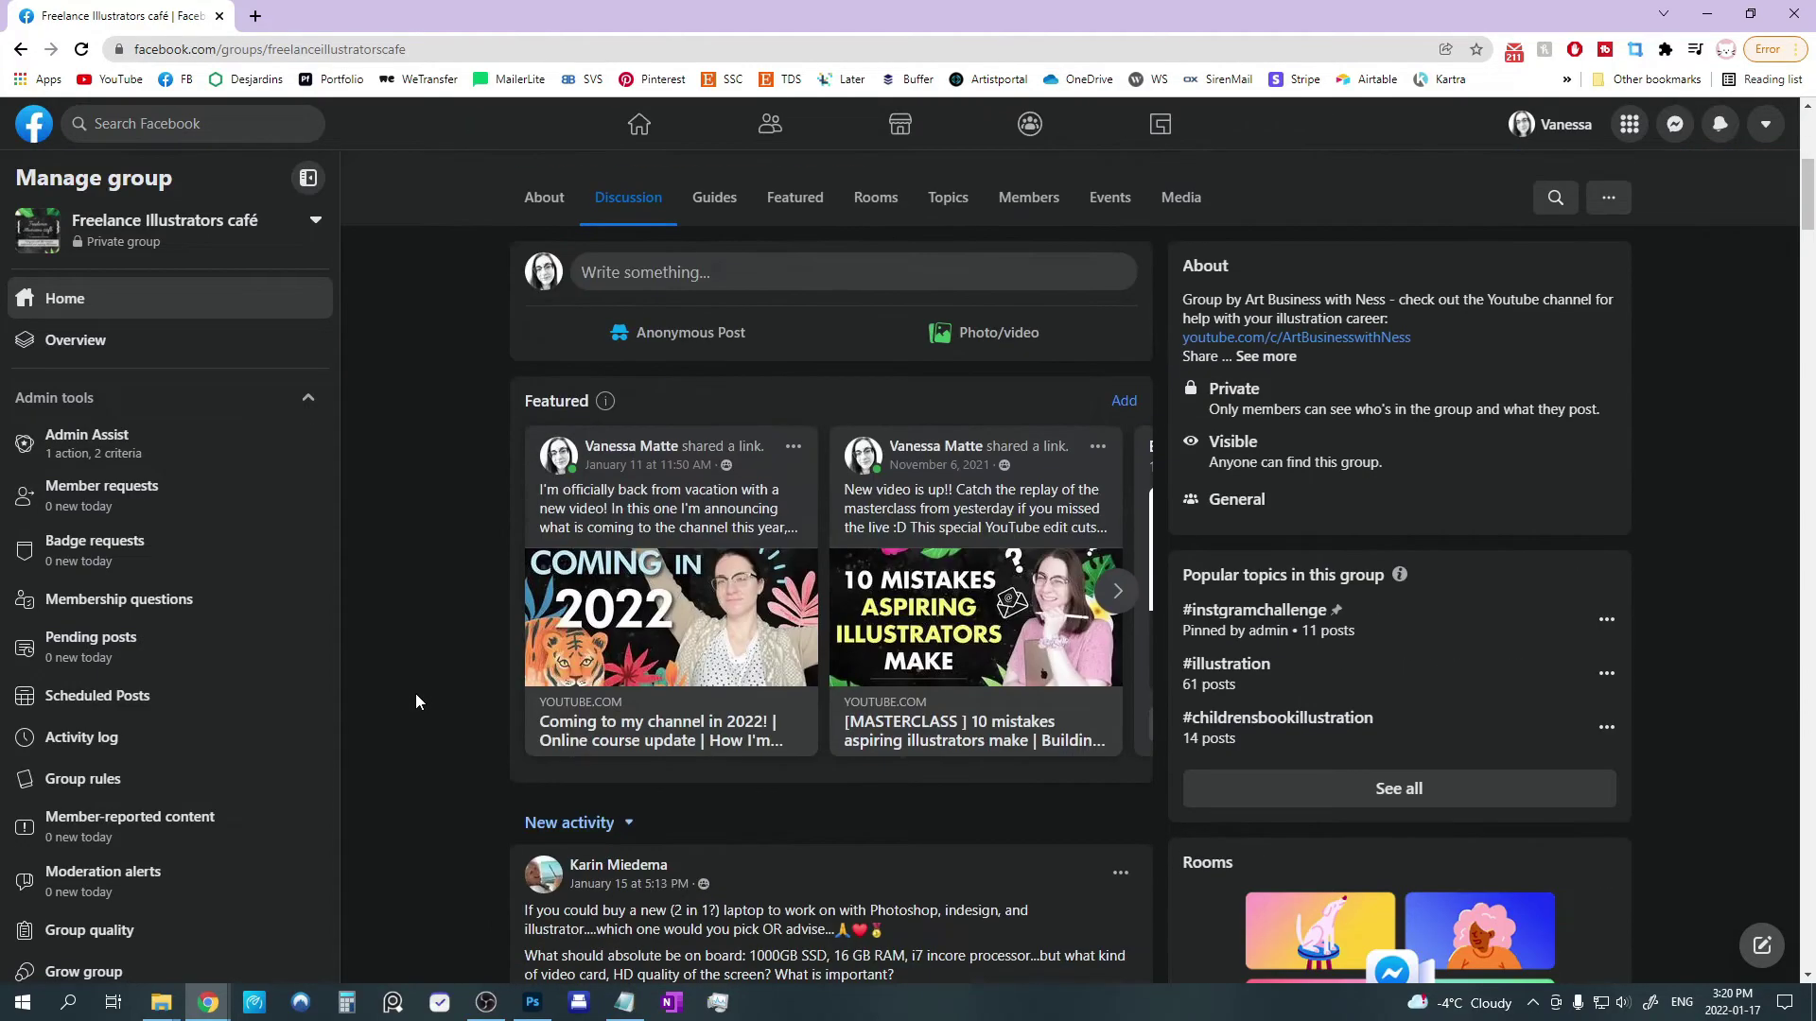
{"action": "left_click", "coordinate": [1117, 592]}
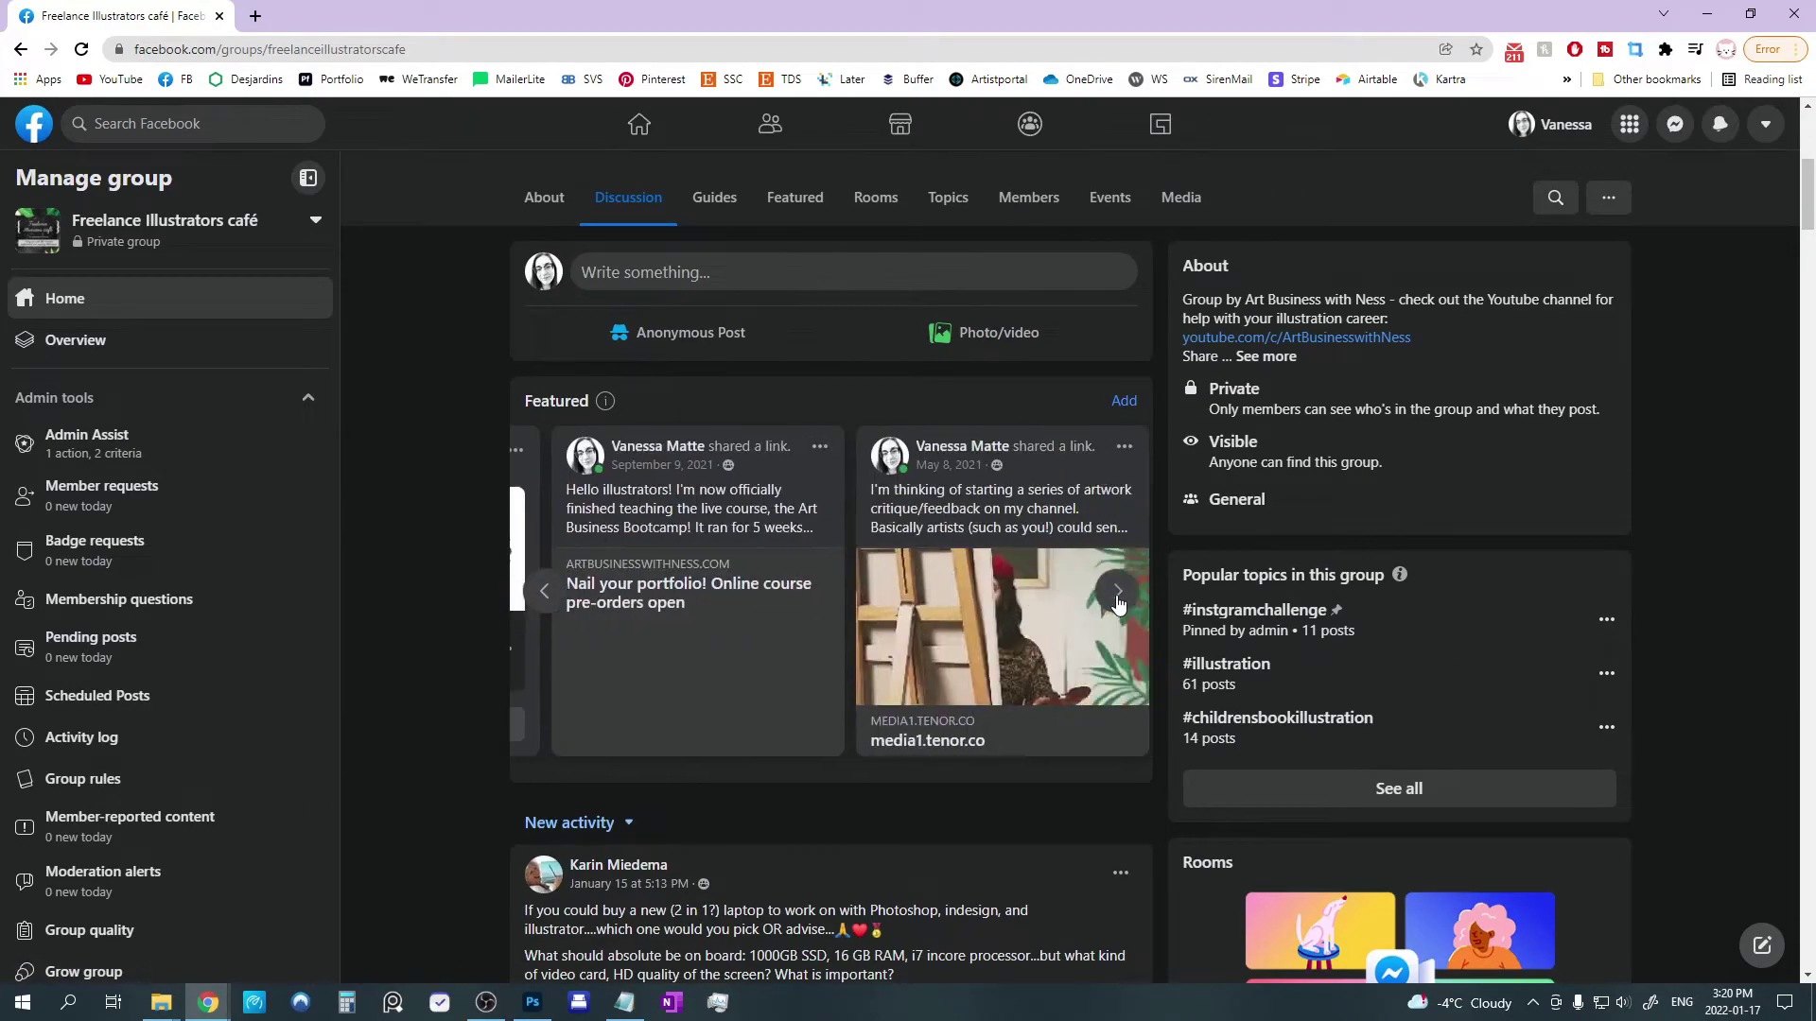
{"action": "left_click", "coordinate": [1116, 591]}
Open the 'I'm thinking of starting a series...' featured post and scroll through its comments.
{"action": "left_click", "coordinate": [680, 649]}
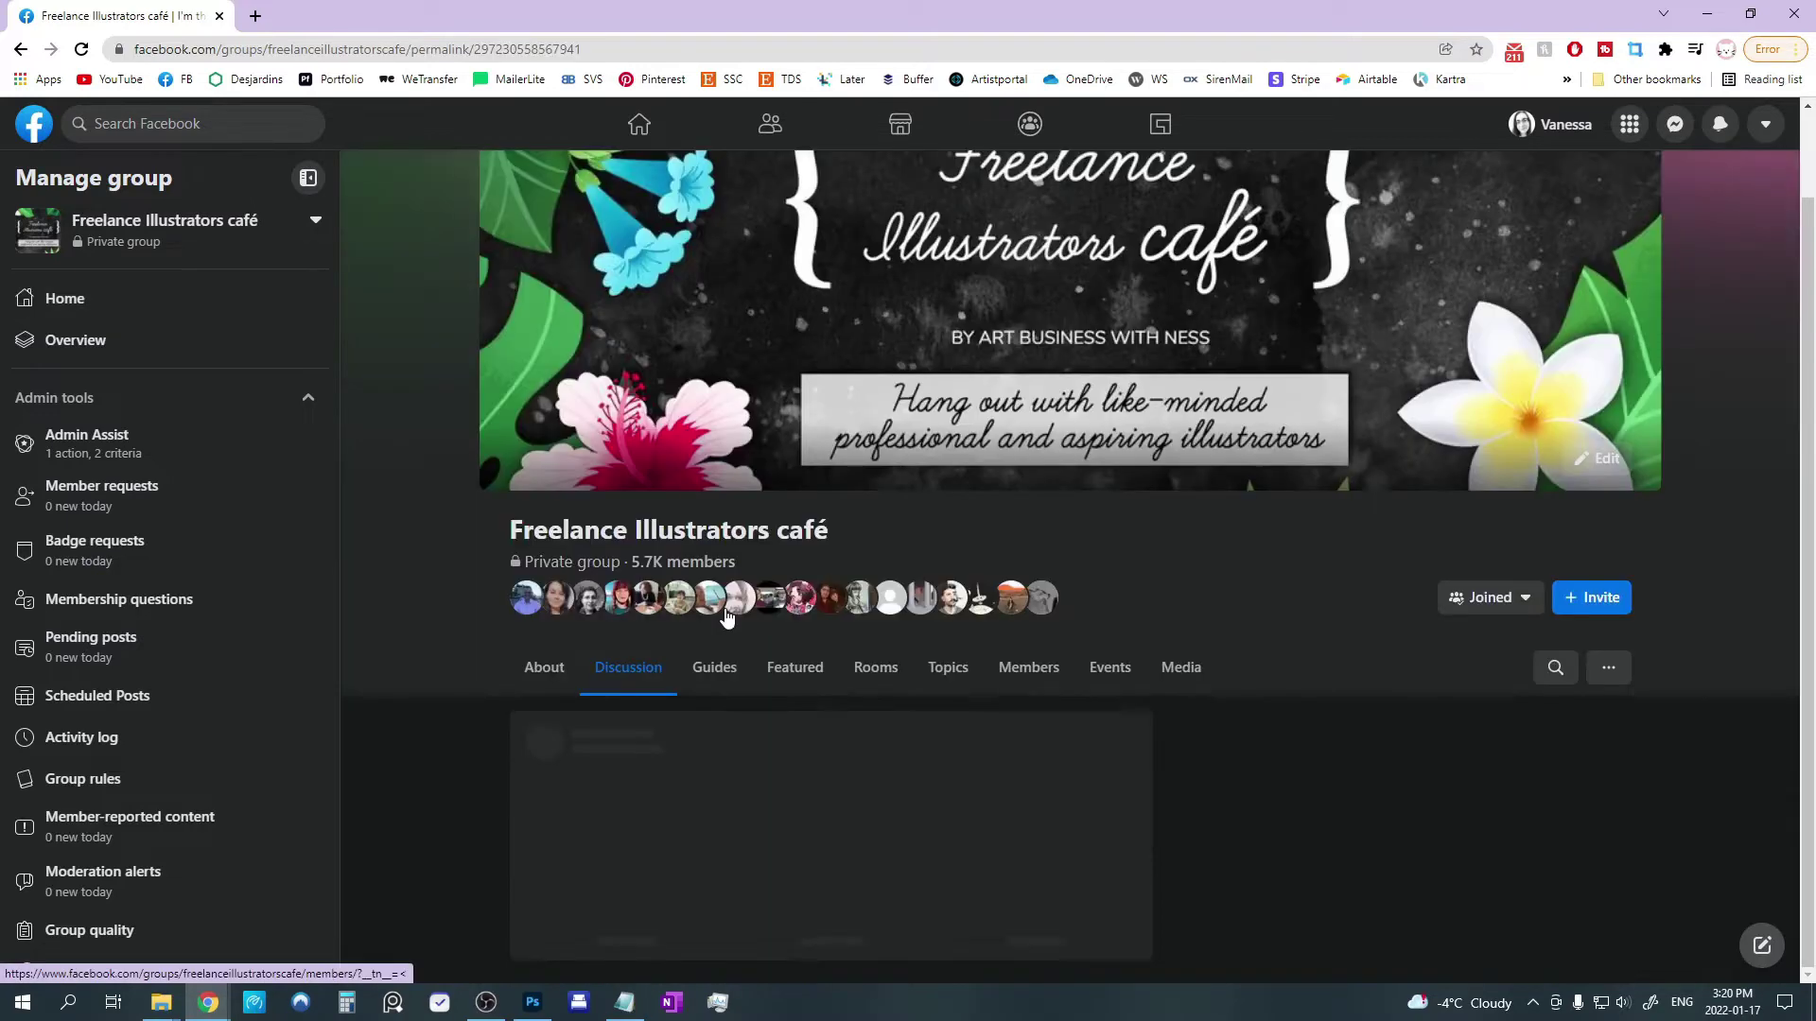
{"action": "scroll", "coordinate": [441, 731], "scroll_direction": "down", "scroll_amount": 5}
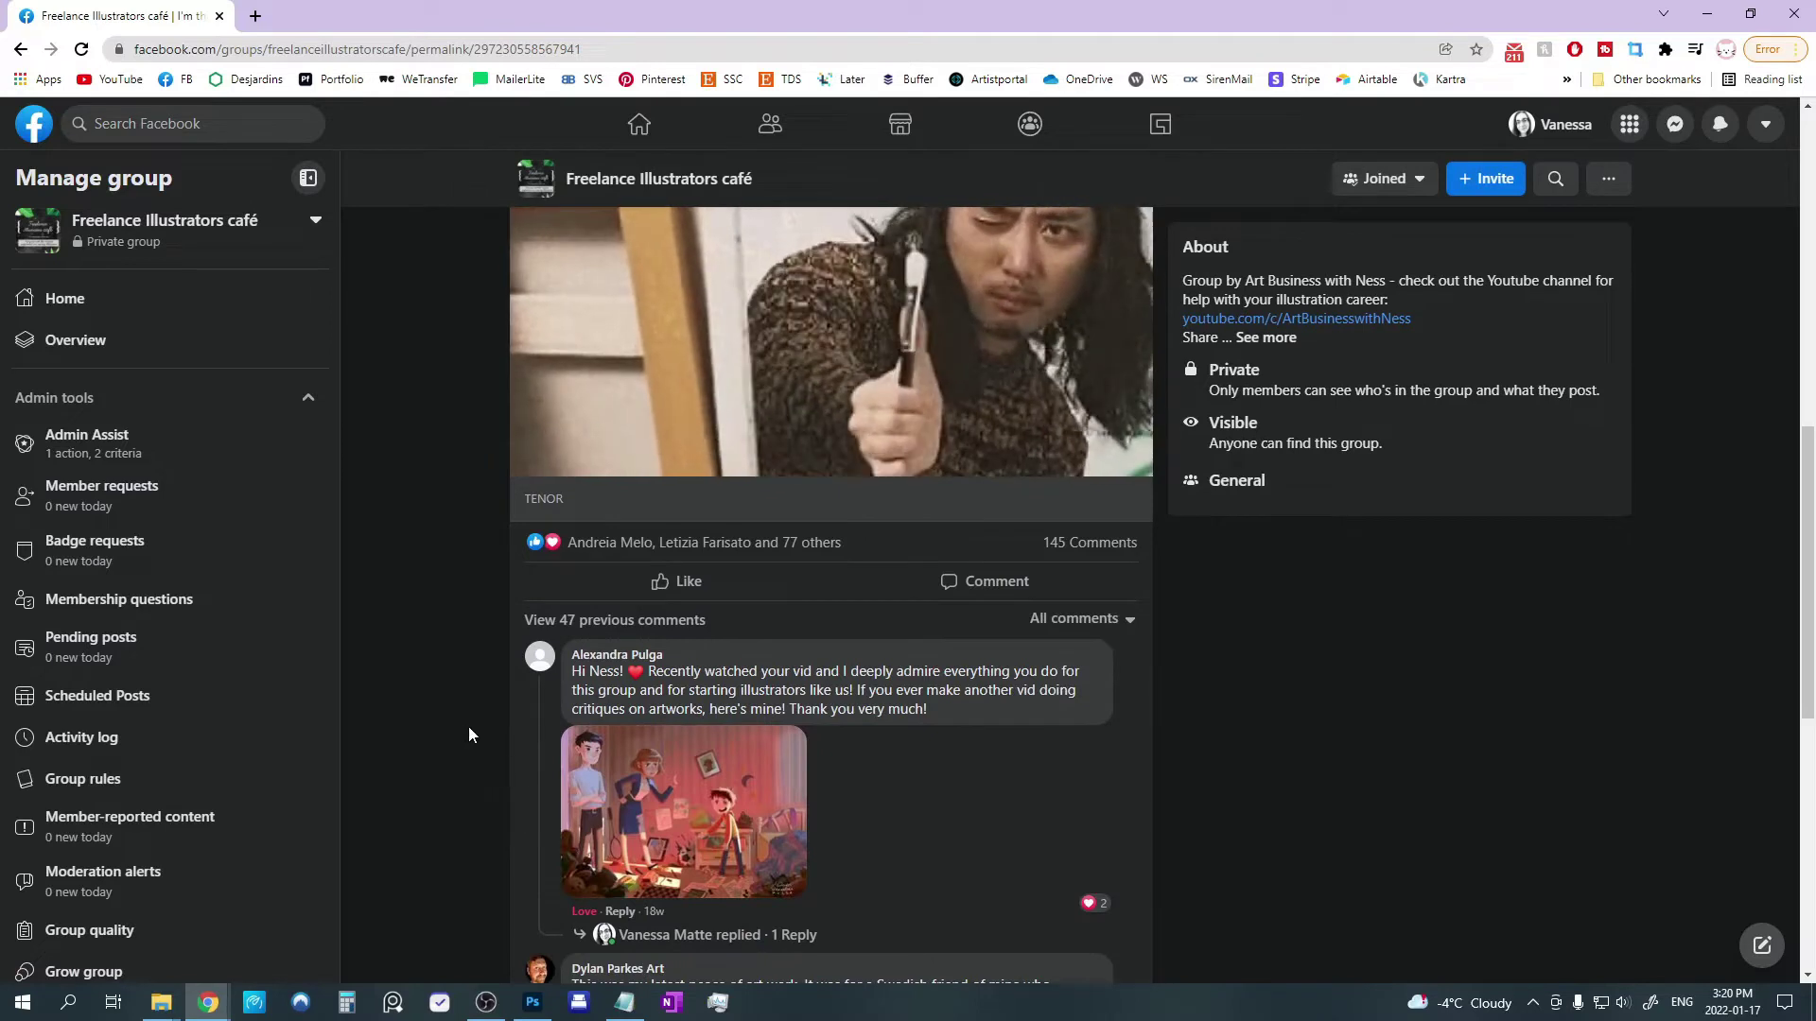
{"action": "scroll", "coordinate": [472, 729], "scroll_direction": "up", "scroll_amount": 2}
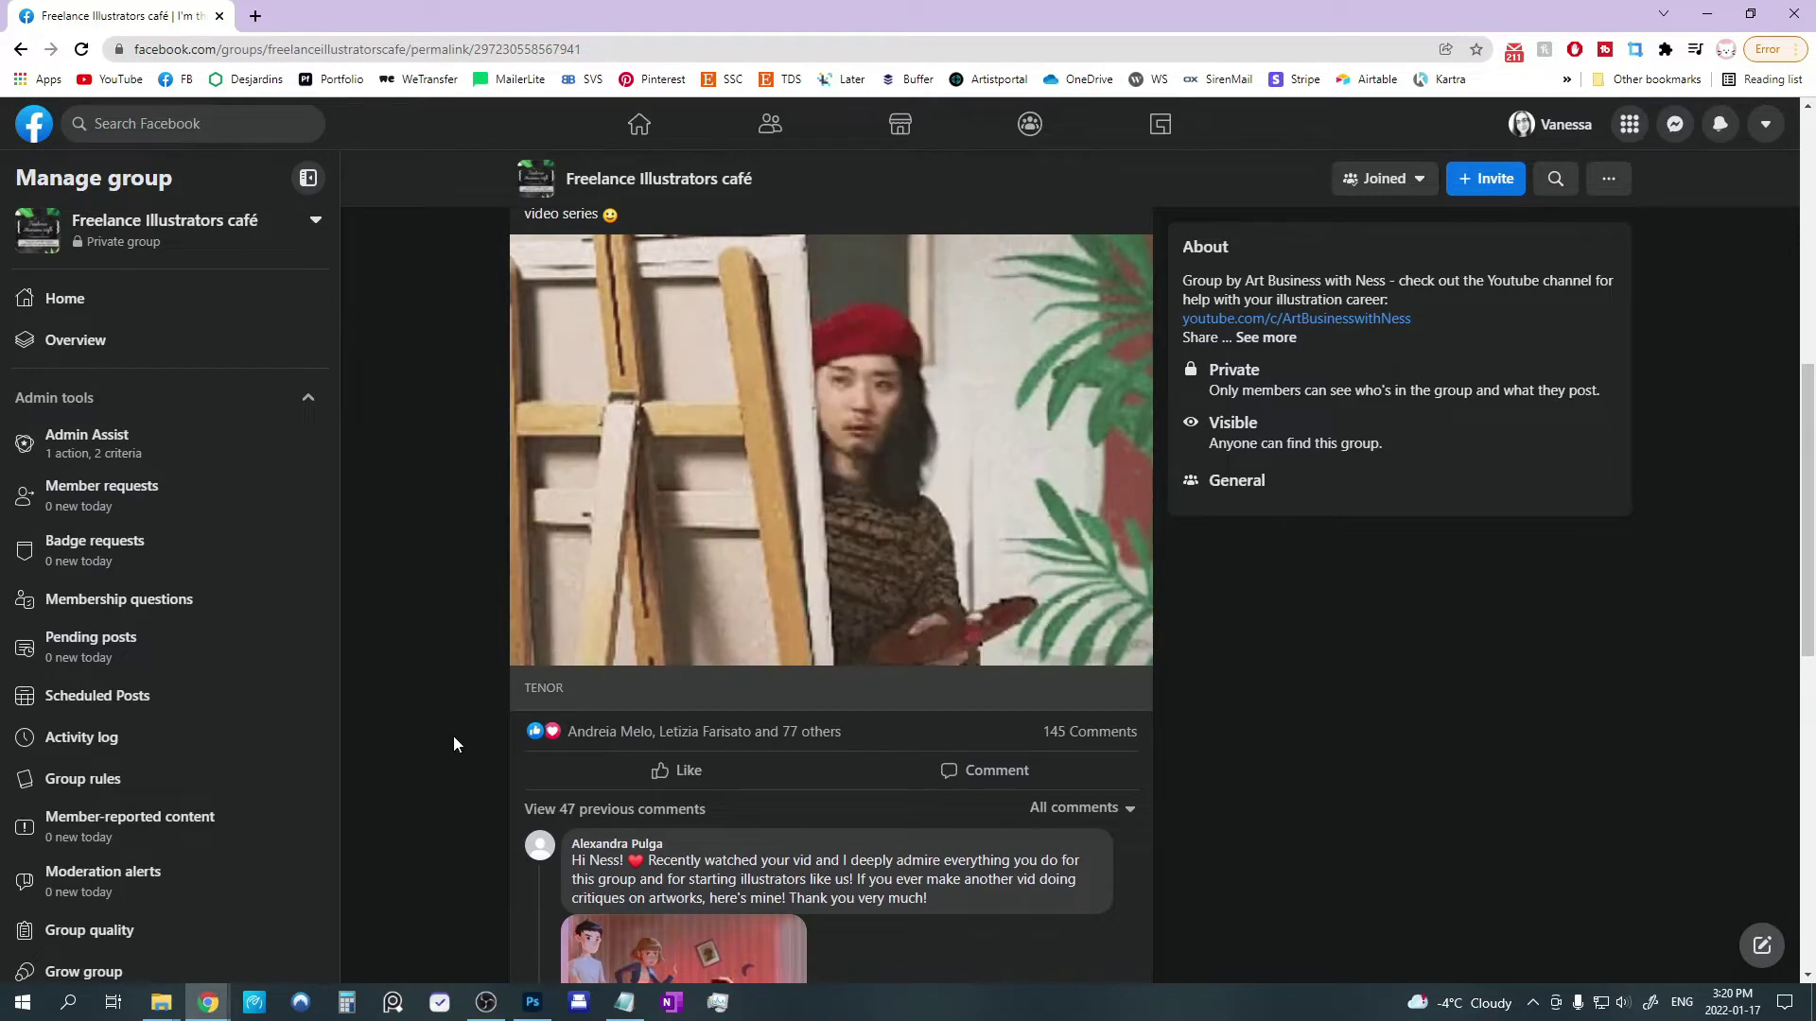
{"action": "scroll", "coordinate": [444, 700], "scroll_direction": "up", "scroll_amount": 5}
{"action": "scroll", "coordinate": [407, 697], "scroll_direction": "up", "scroll_amount": 3}
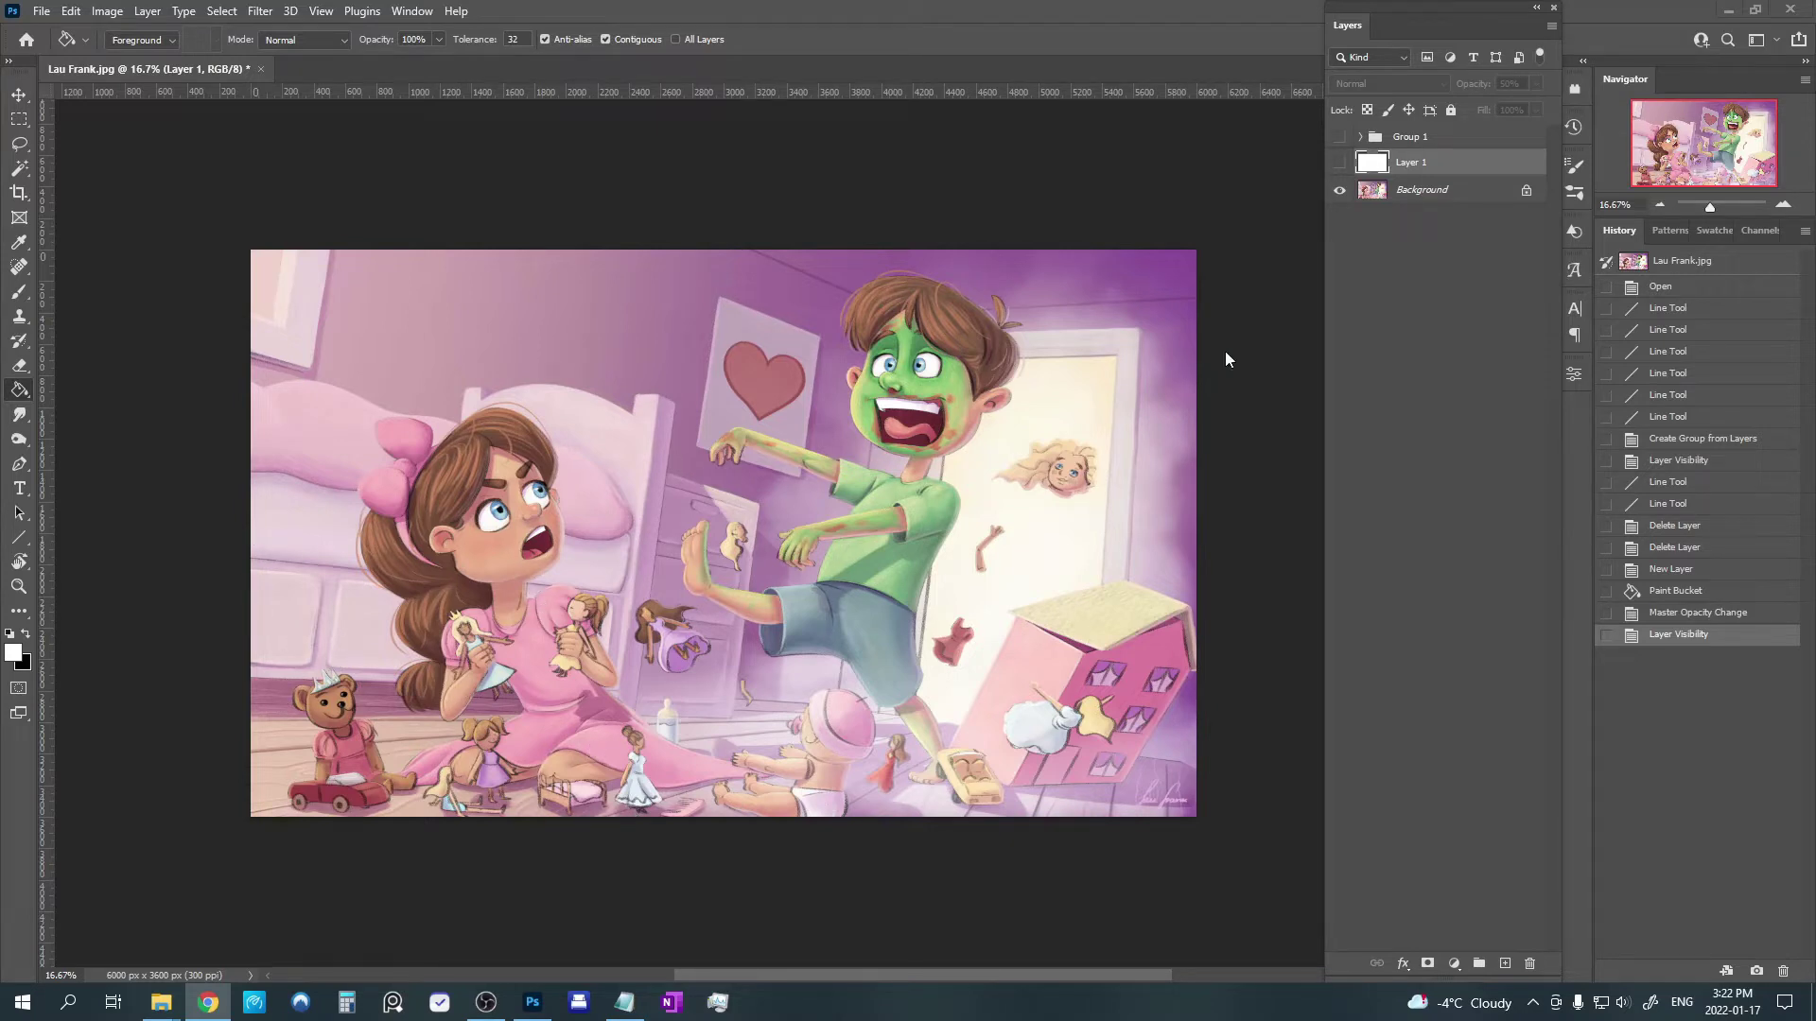
{"action": "left_click", "coordinate": [1339, 163]}
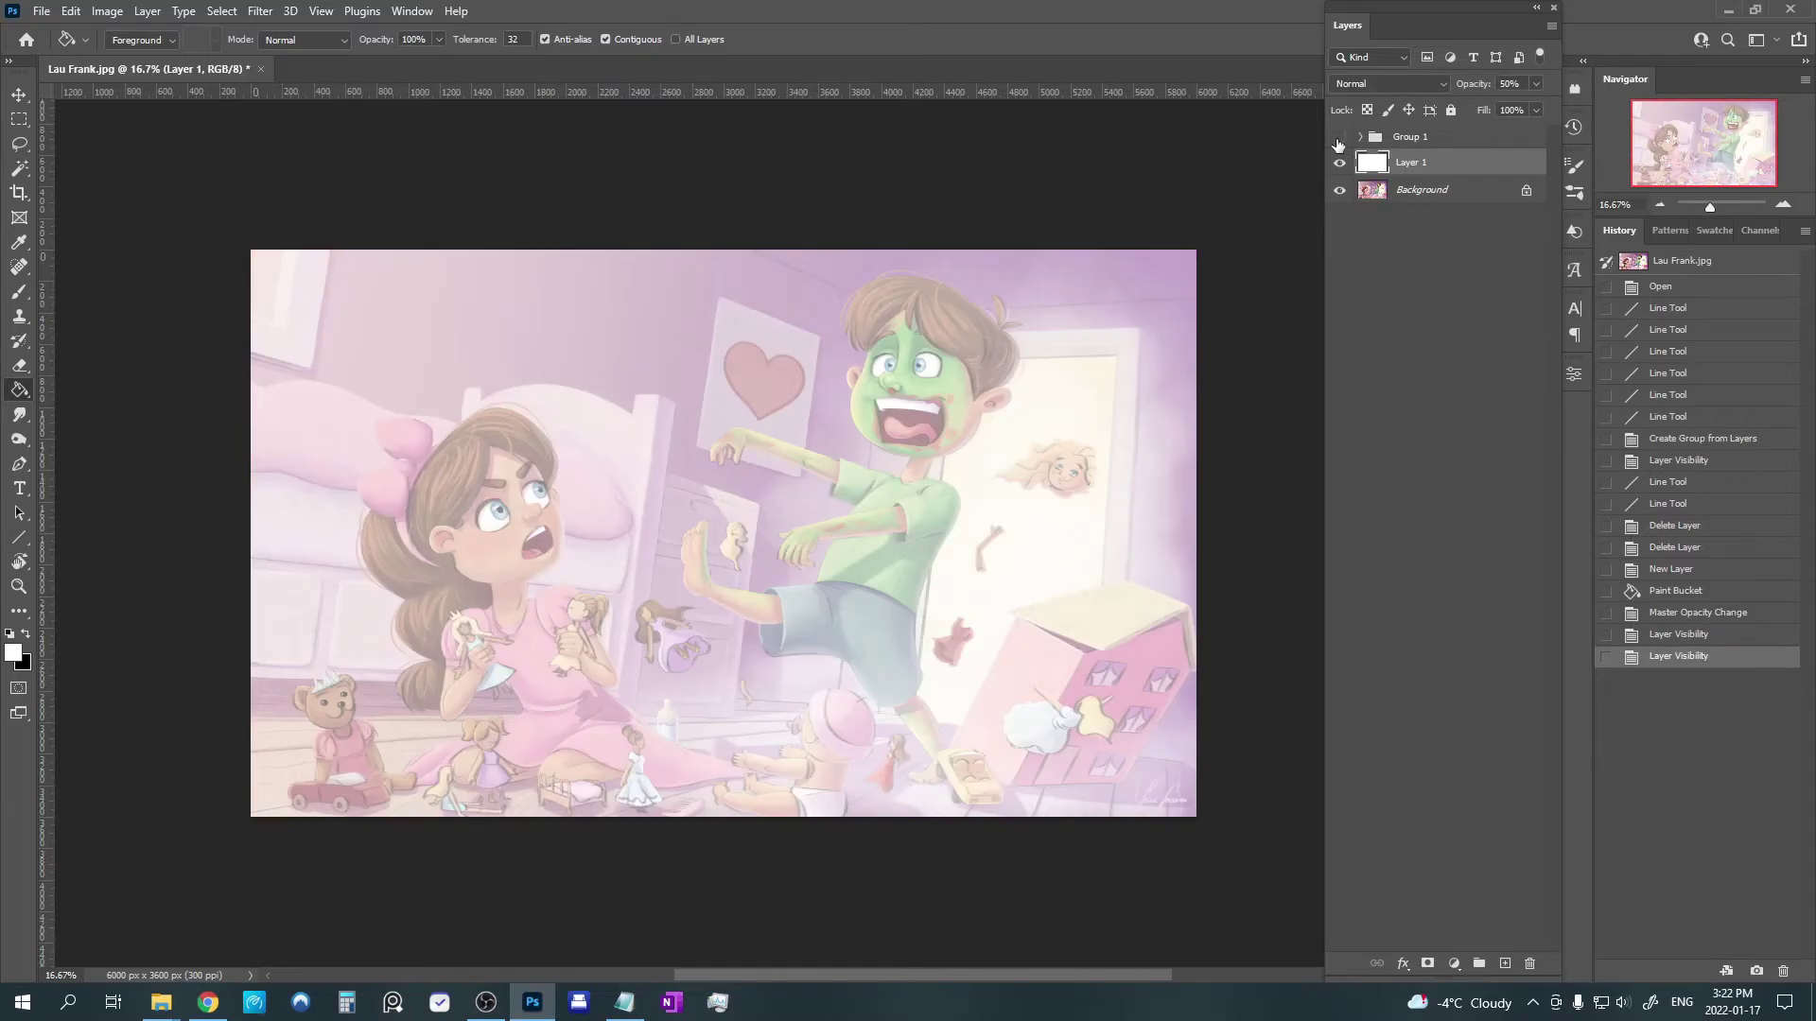
{"action": "left_click", "coordinate": [1339, 138]}
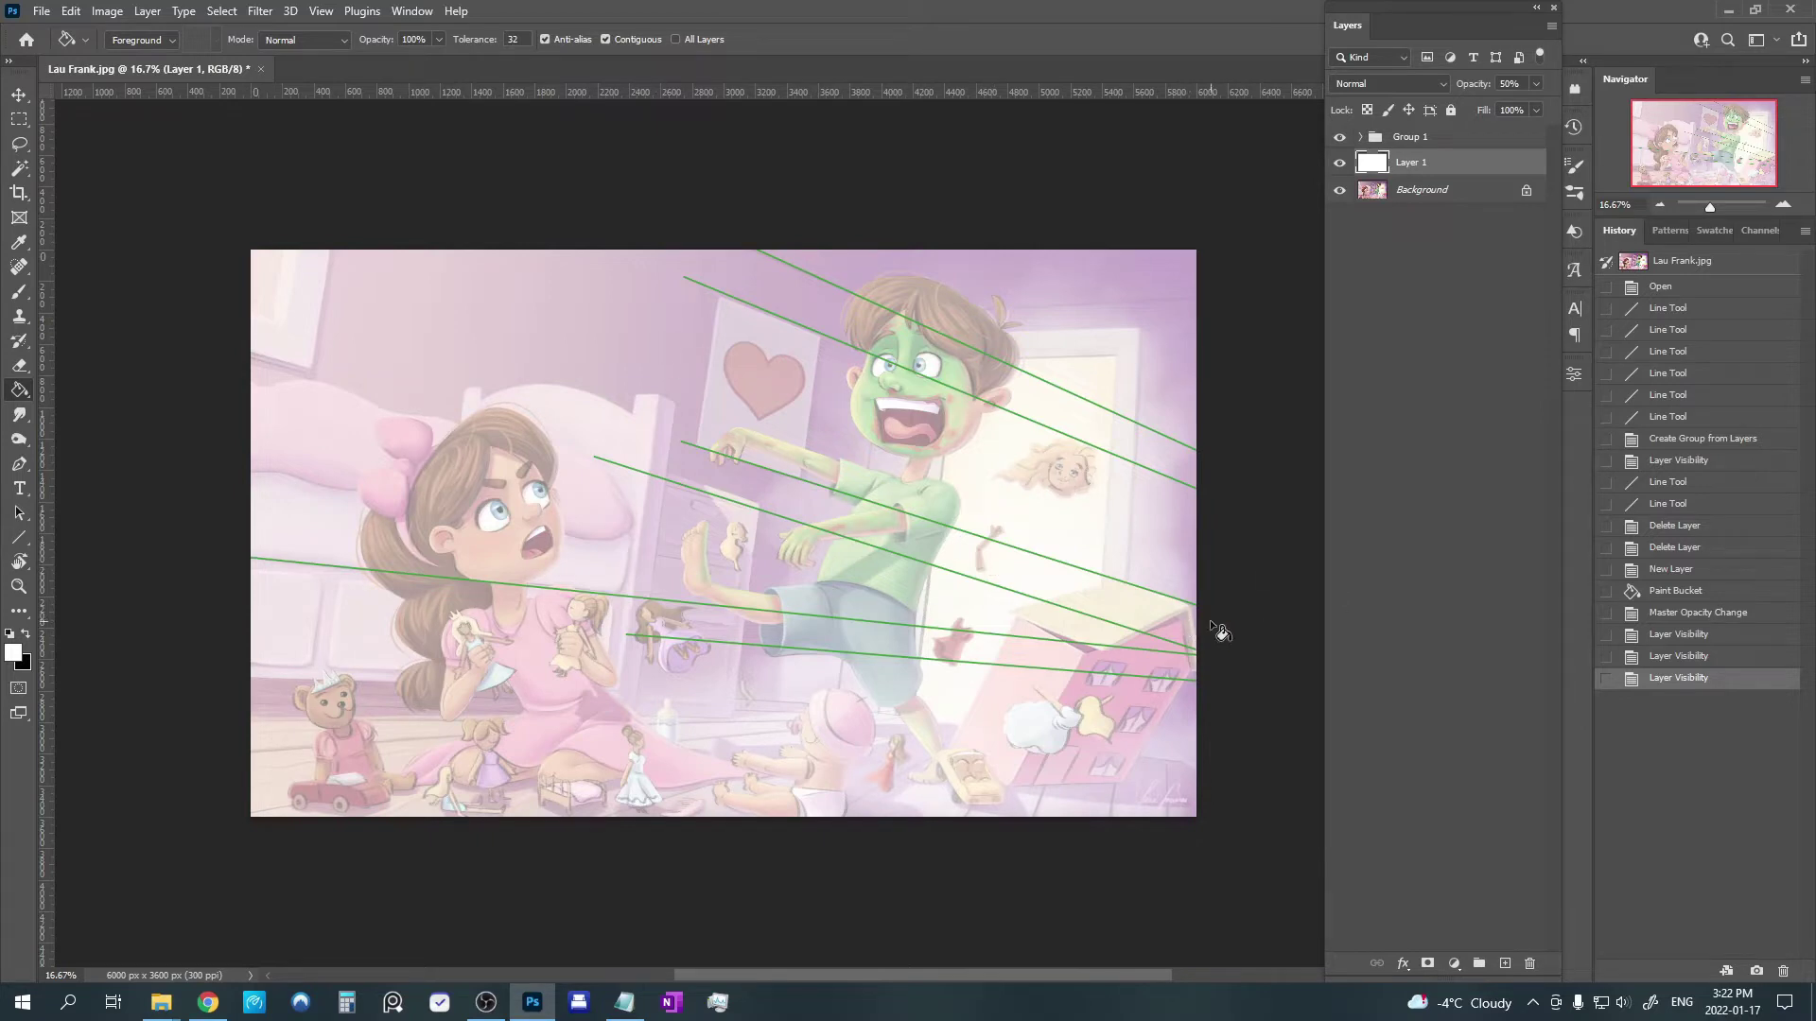
{"action": "left_click", "coordinate": [1339, 190], "text": "alt"}
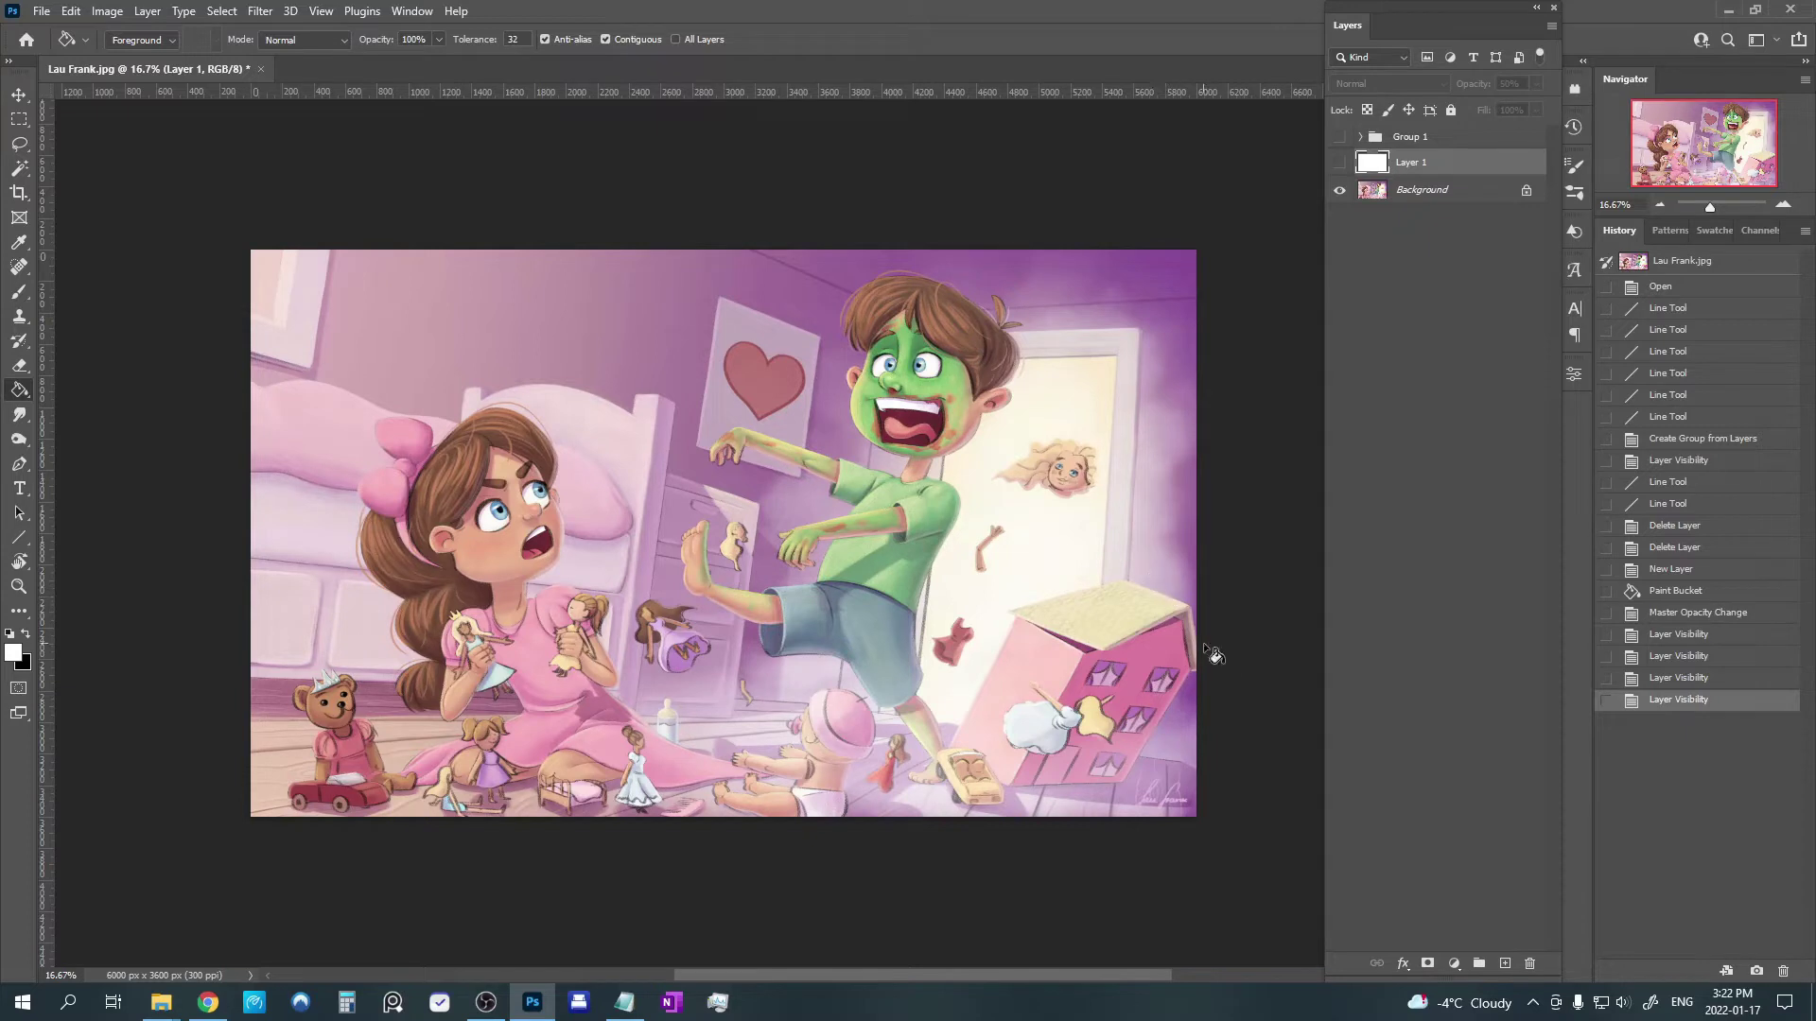
Draw six blue Line layers (Line 7 to Line 12) across the floor and up the dollhouse edges.
{"action": "key", "text": "u"}
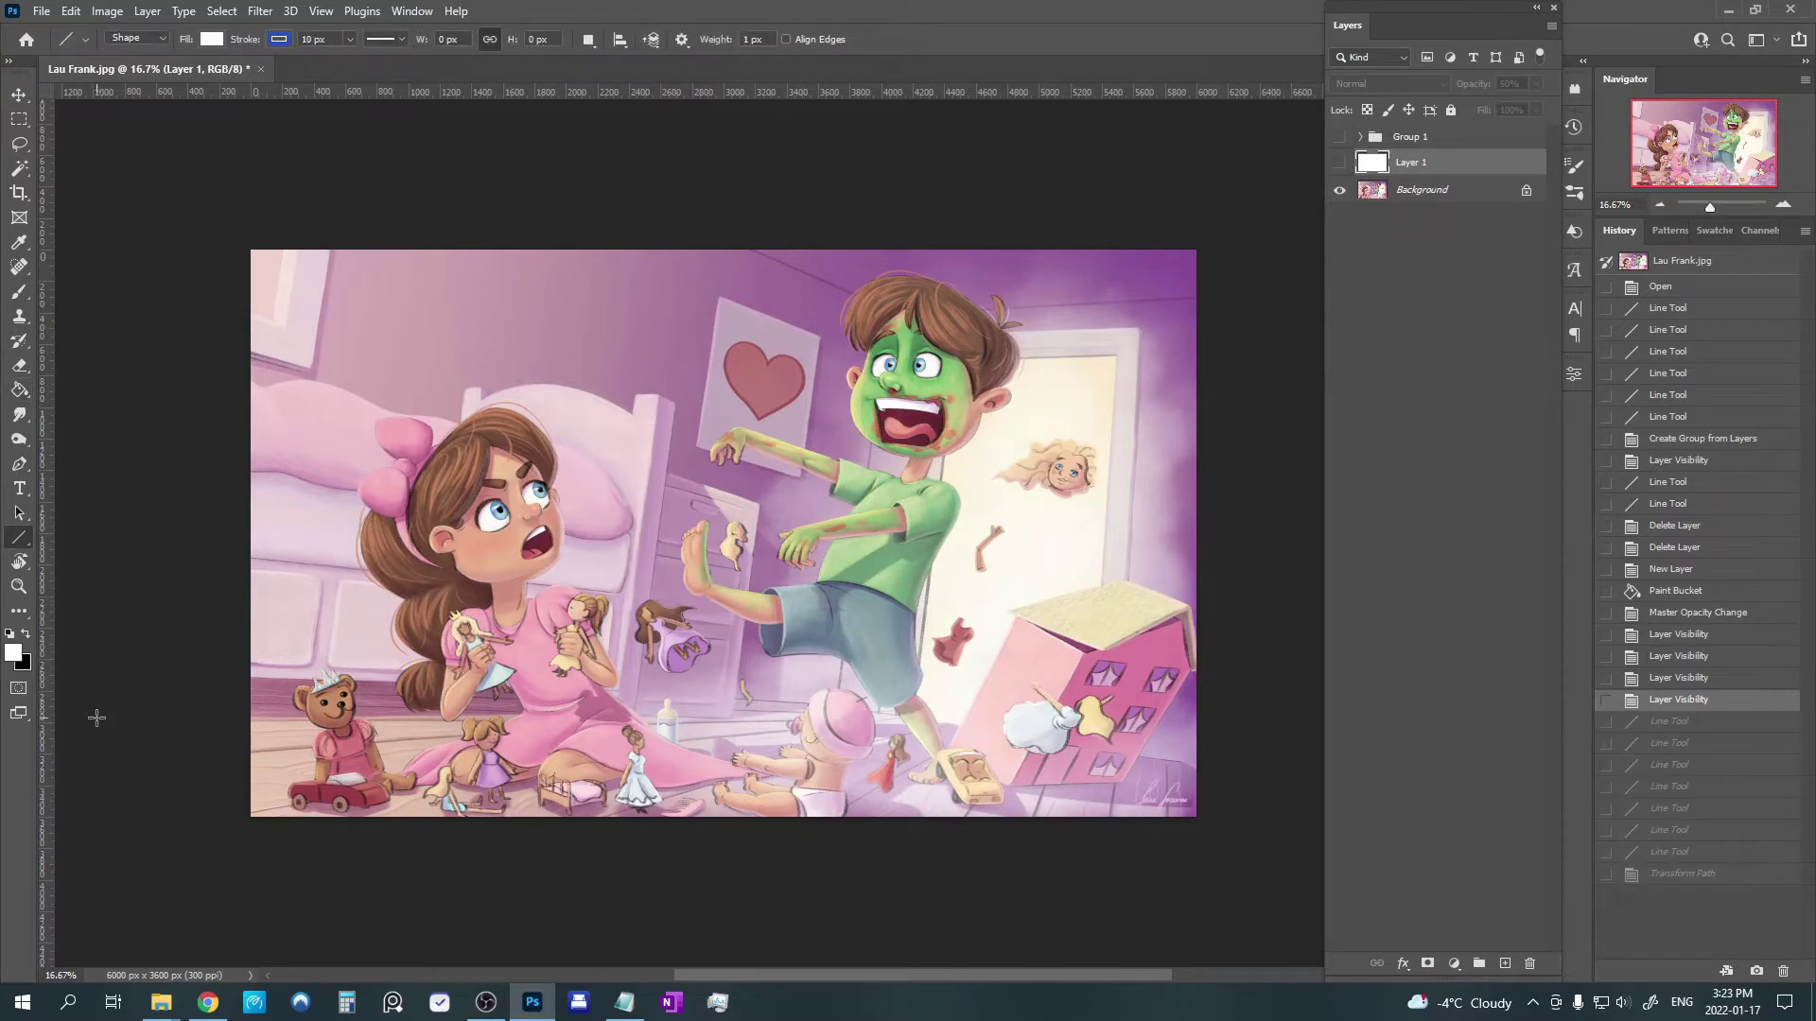
{"action": "left_click_drag", "start_coordinate": [238, 752], "coordinate": [936, 708]}
{"action": "left_click_drag", "start_coordinate": [583, 826], "coordinate": [1028, 689]}
{"action": "left_click_drag", "start_coordinate": [811, 836], "coordinate": [1036, 690]}
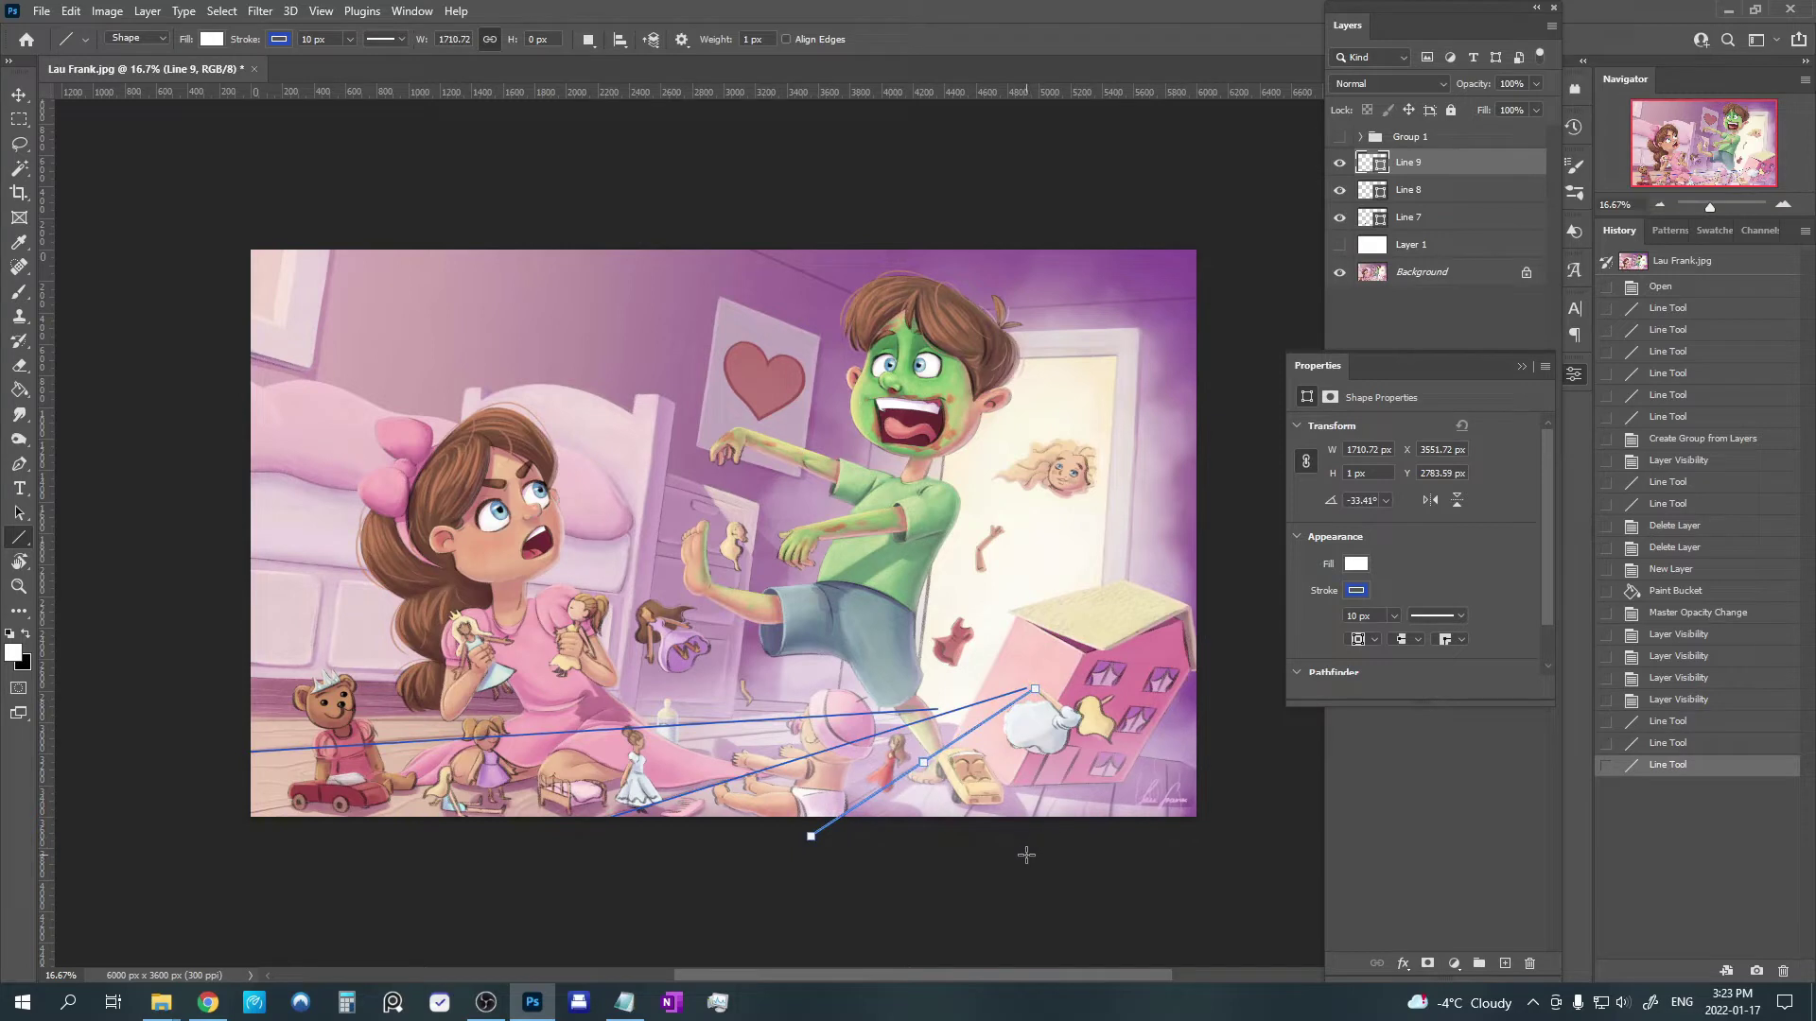
{"action": "left_click_drag", "start_coordinate": [1026, 856], "coordinate": [1076, 674]}
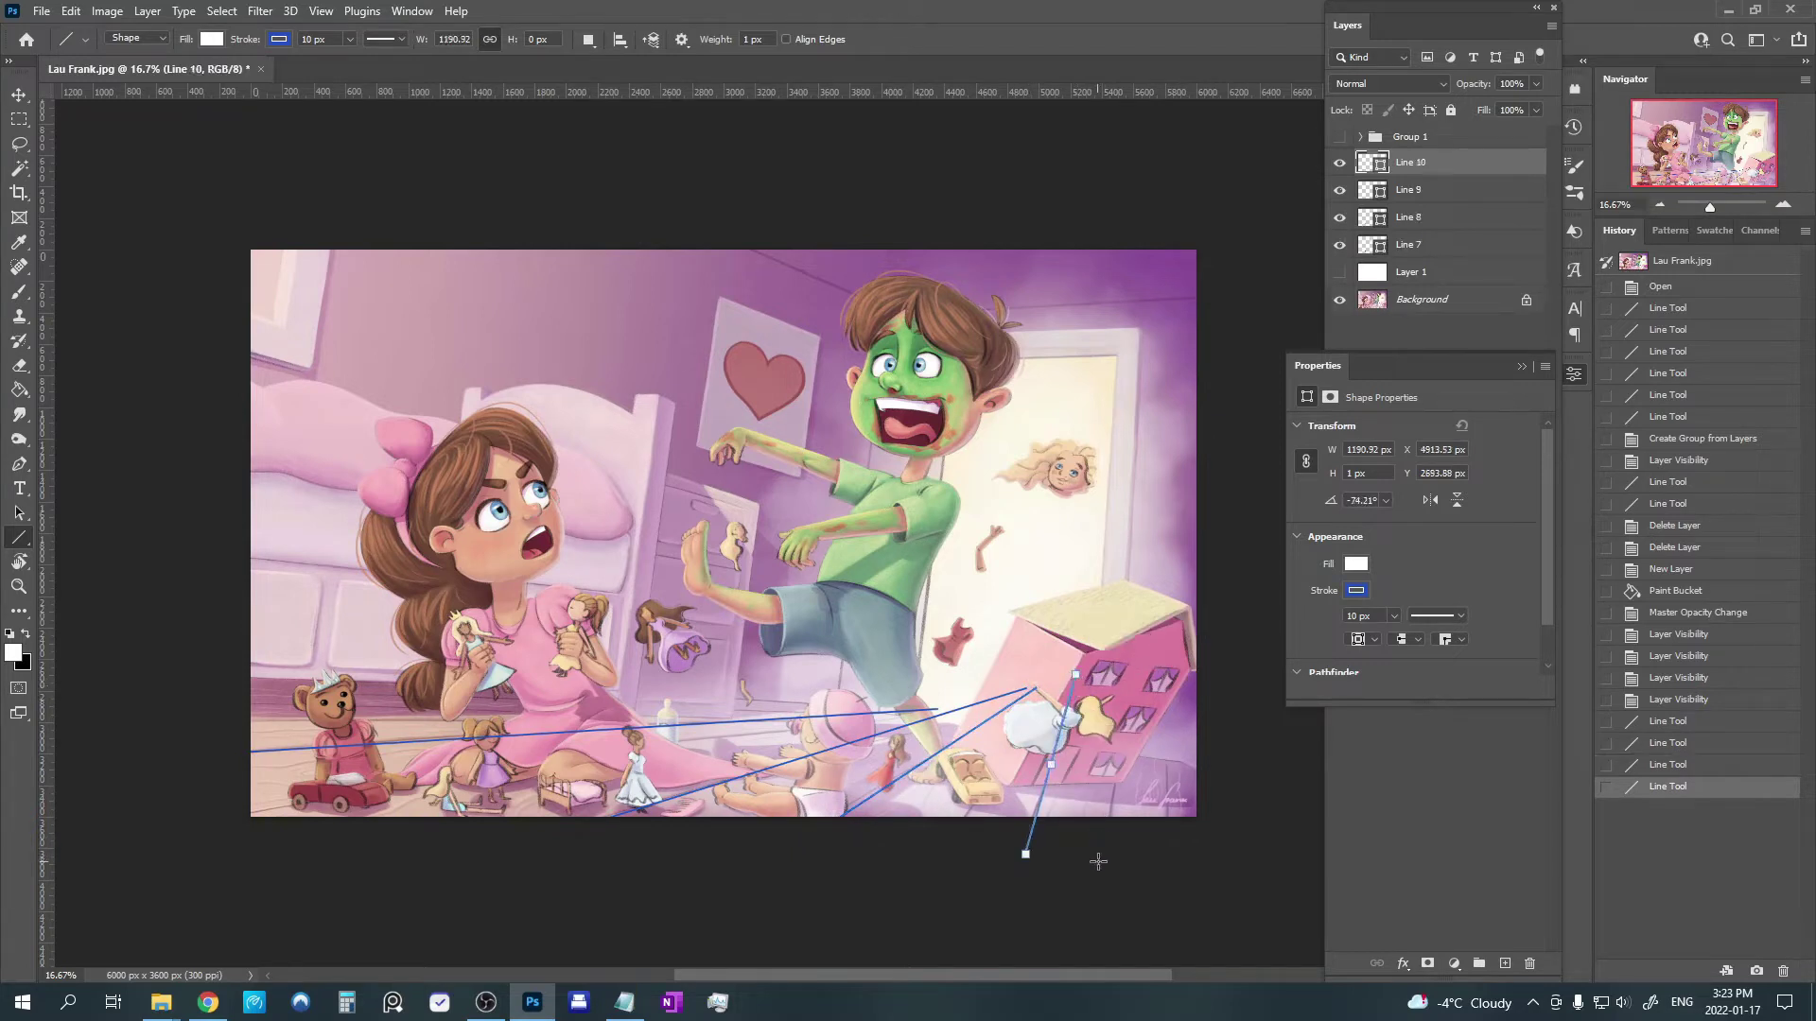
{"action": "left_click_drag", "start_coordinate": [1109, 850], "coordinate": [1129, 651]}
{"action": "left_click_drag", "start_coordinate": [1167, 854], "coordinate": [1166, 649]}
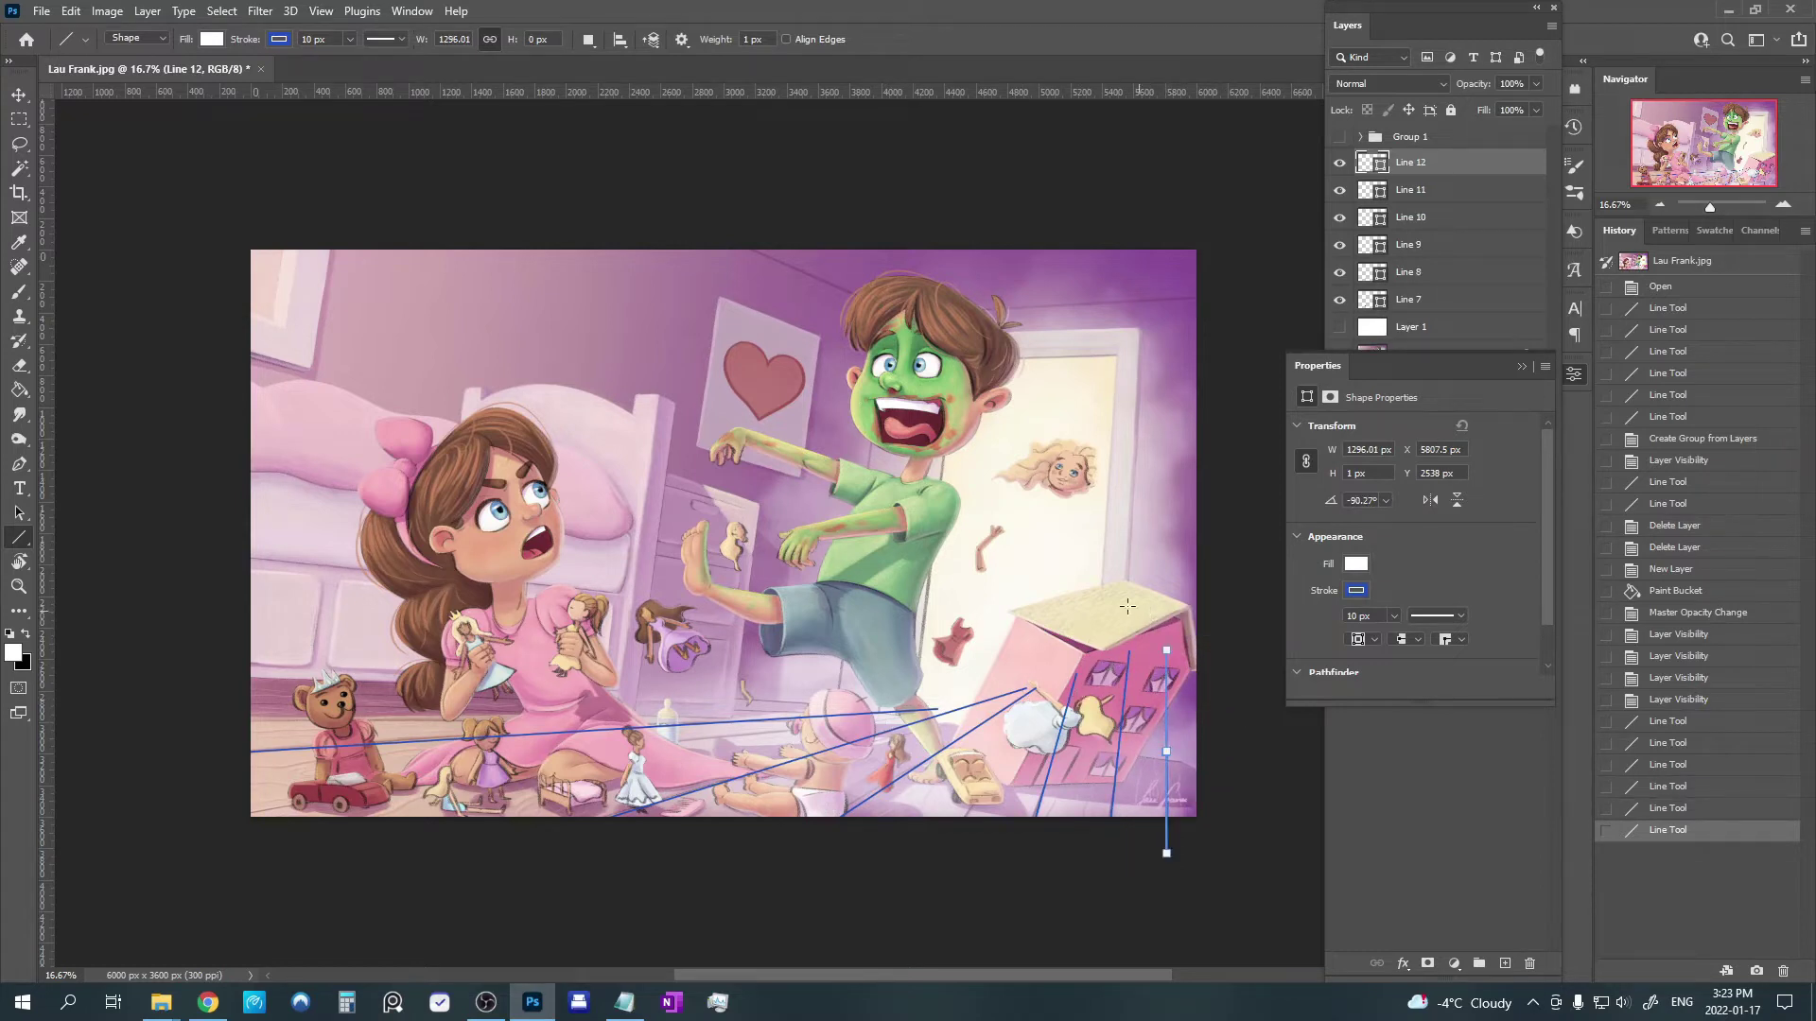
On a new blank layer, paint a black dot marking the dollhouse corner.
{"action": "key", "text": "b"}
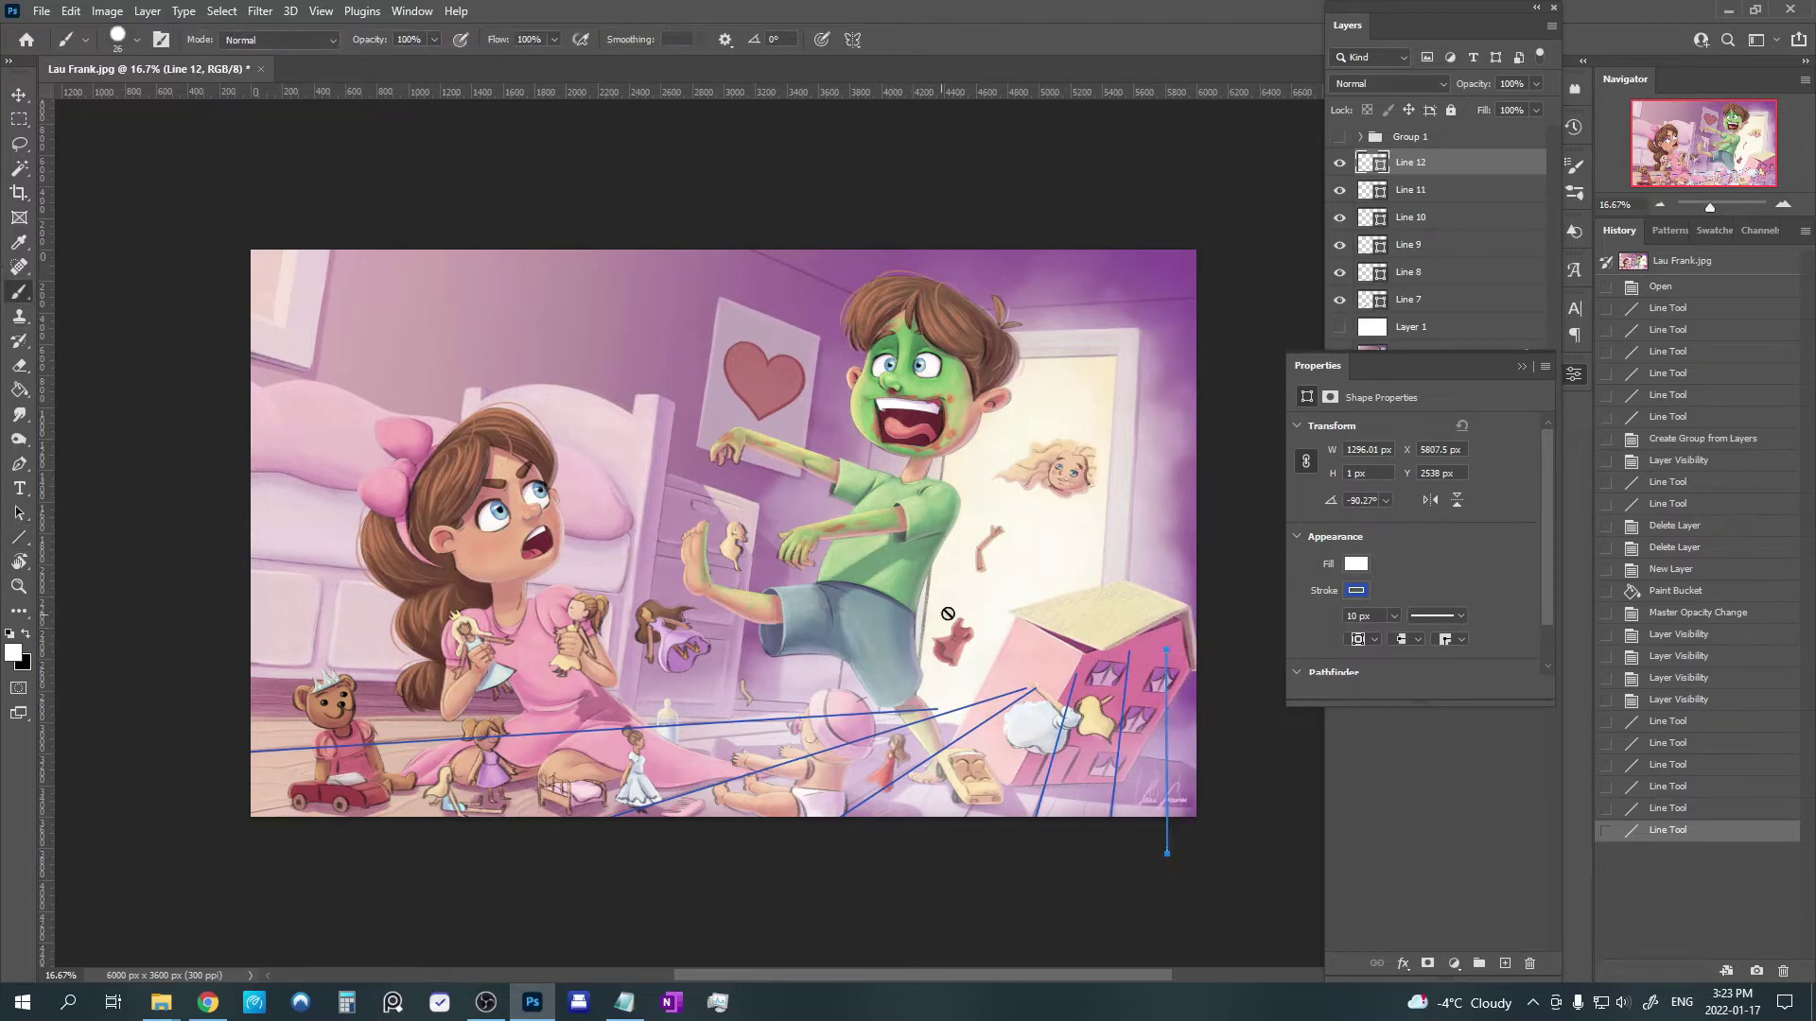
{"action": "left_click", "coordinate": [1504, 963]}
{"action": "key", "text": "d"}
{"action": "left_click", "coordinate": [1094, 655]}
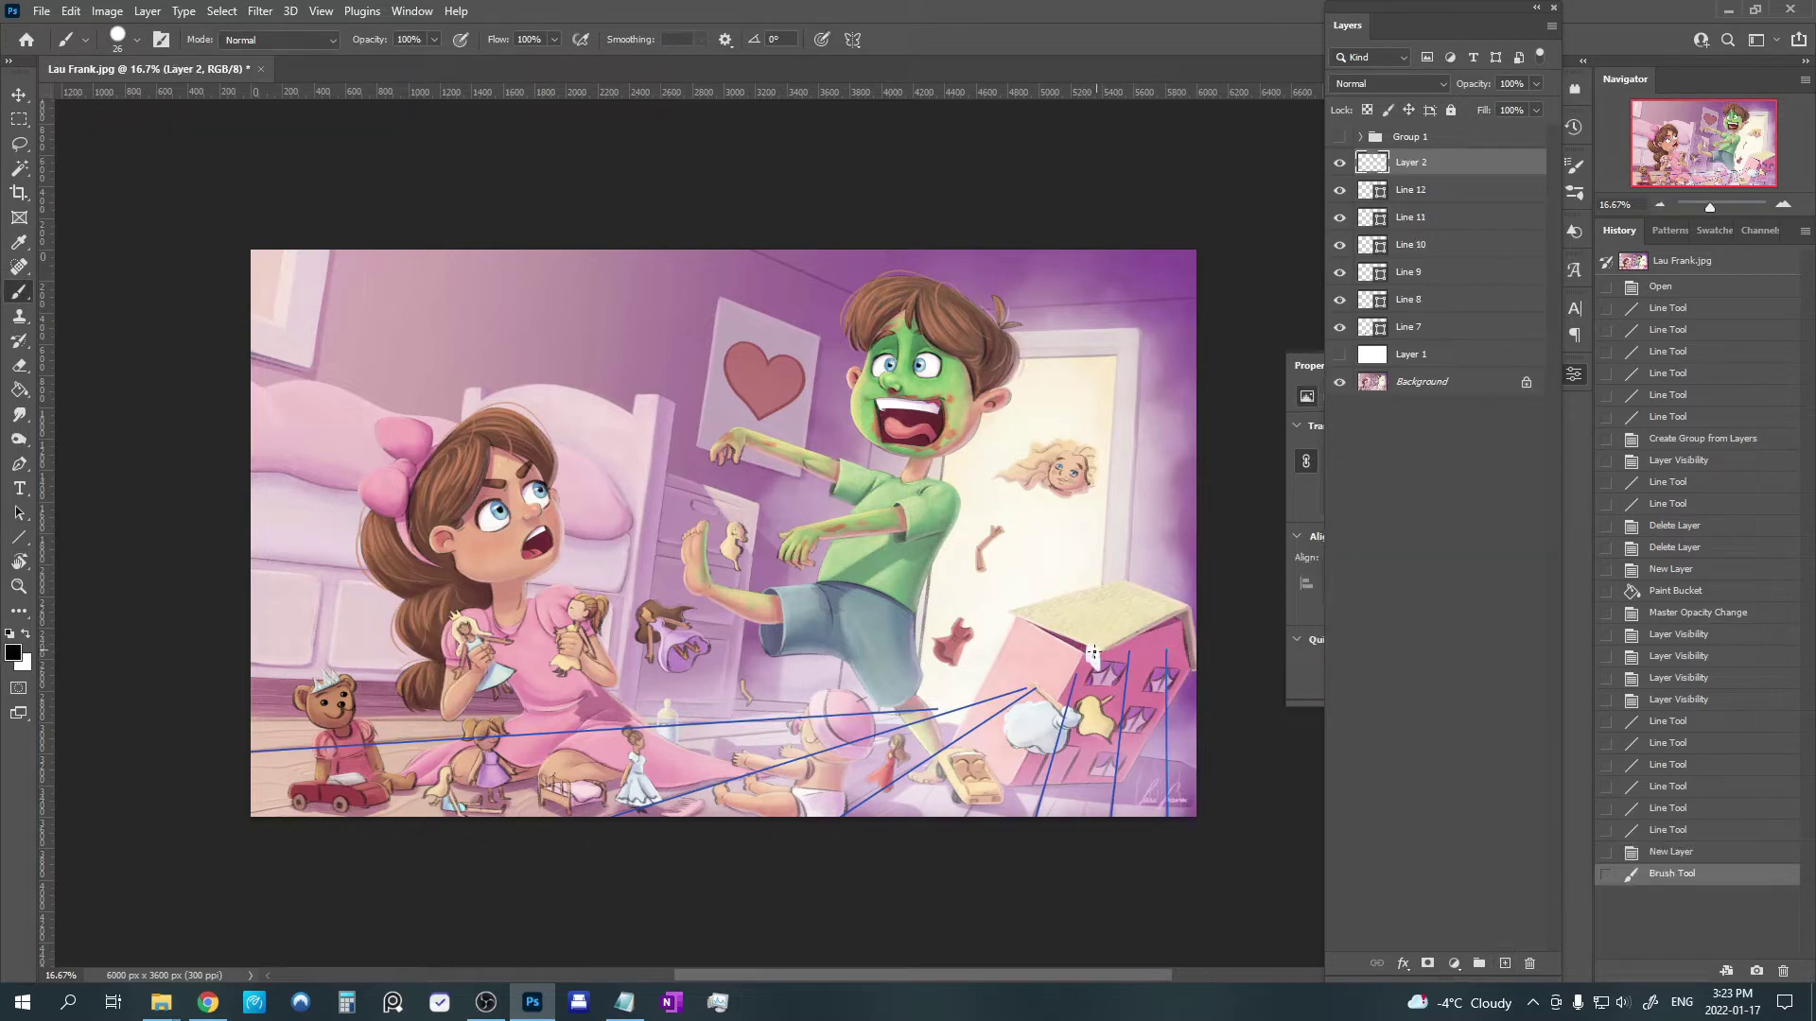
{"action": "left_click", "coordinate": [1094, 654]}
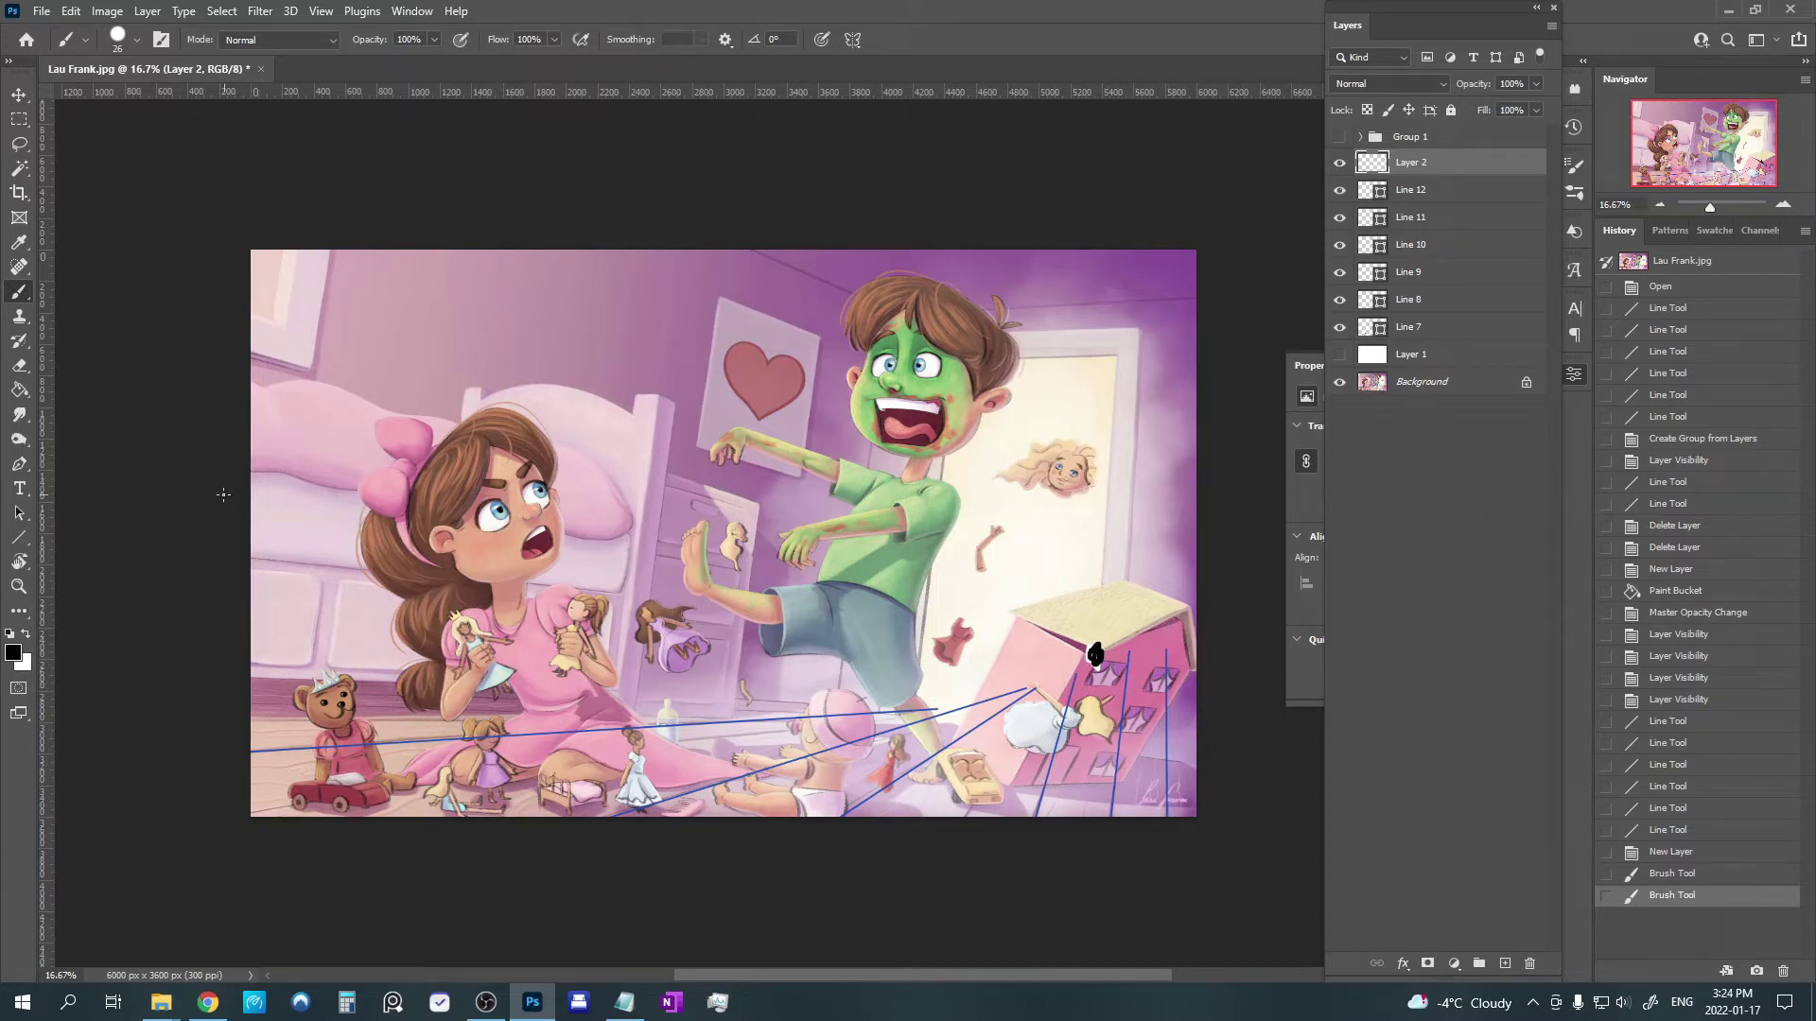
Draw blue lines from the bed's top and from above, converging on the black dot.
{"action": "left_click", "coordinate": [17, 538]}
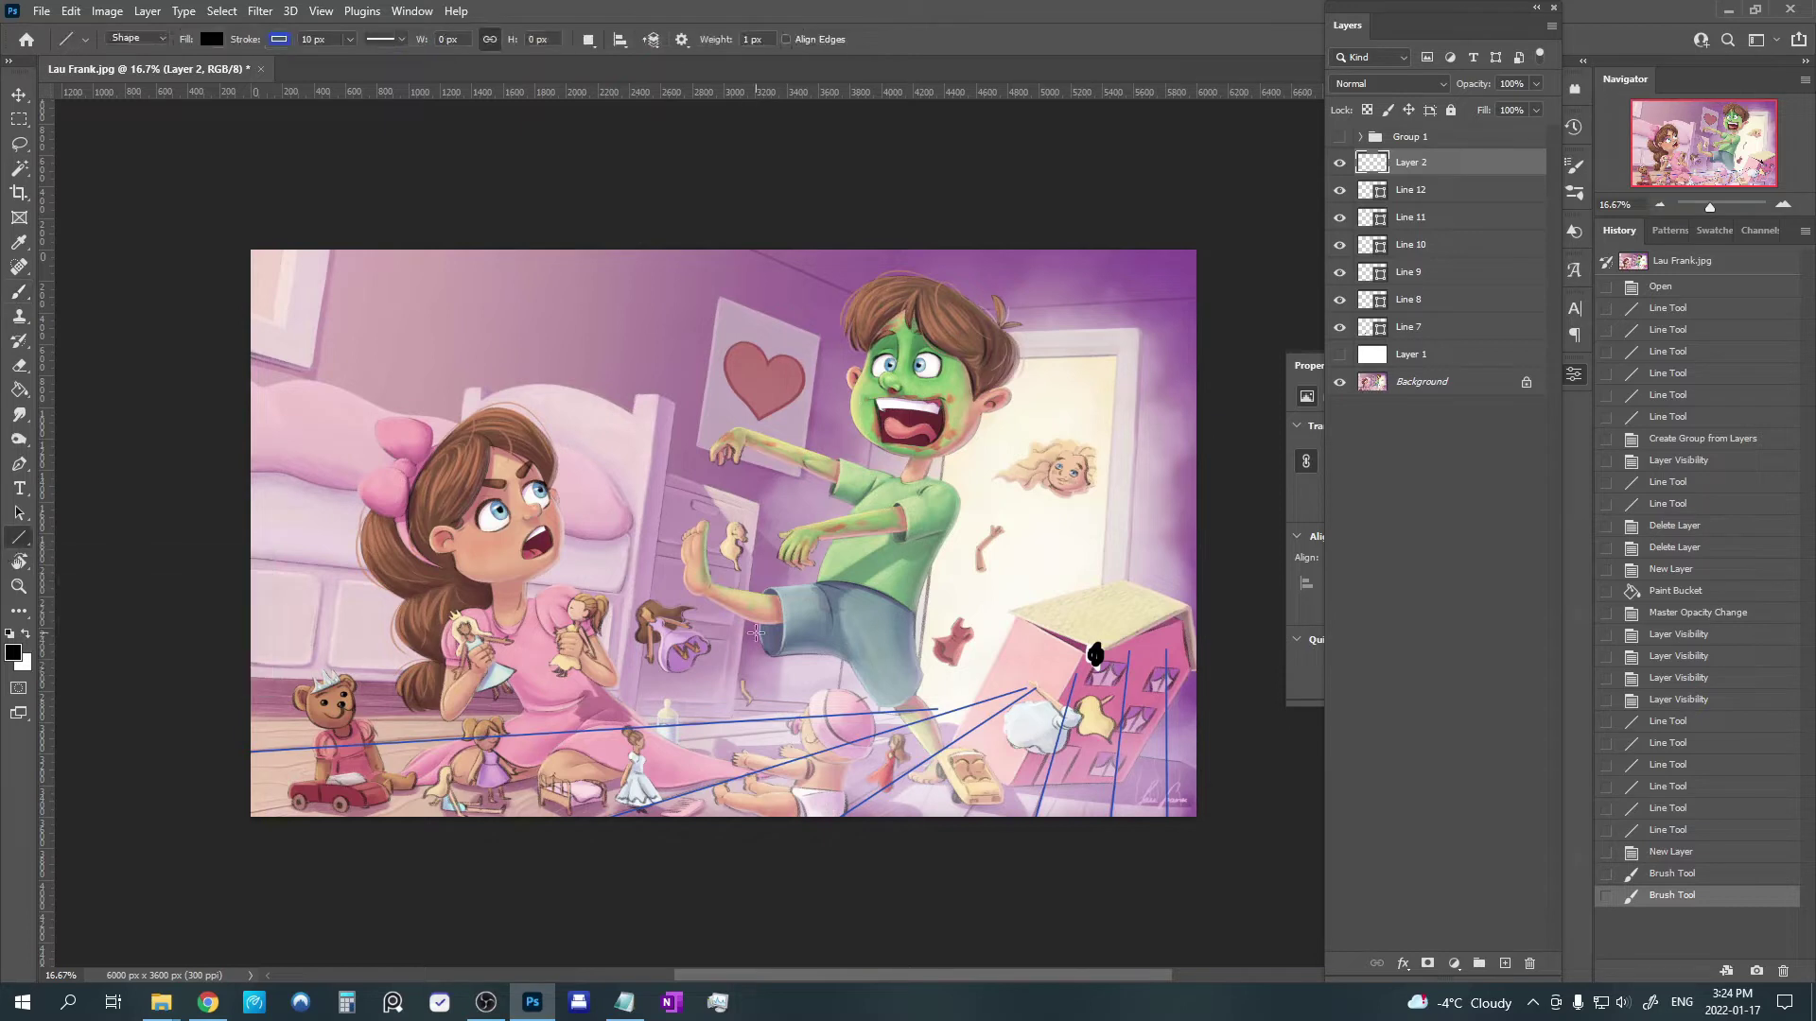
{"action": "left_click", "coordinate": [1342, 140]}
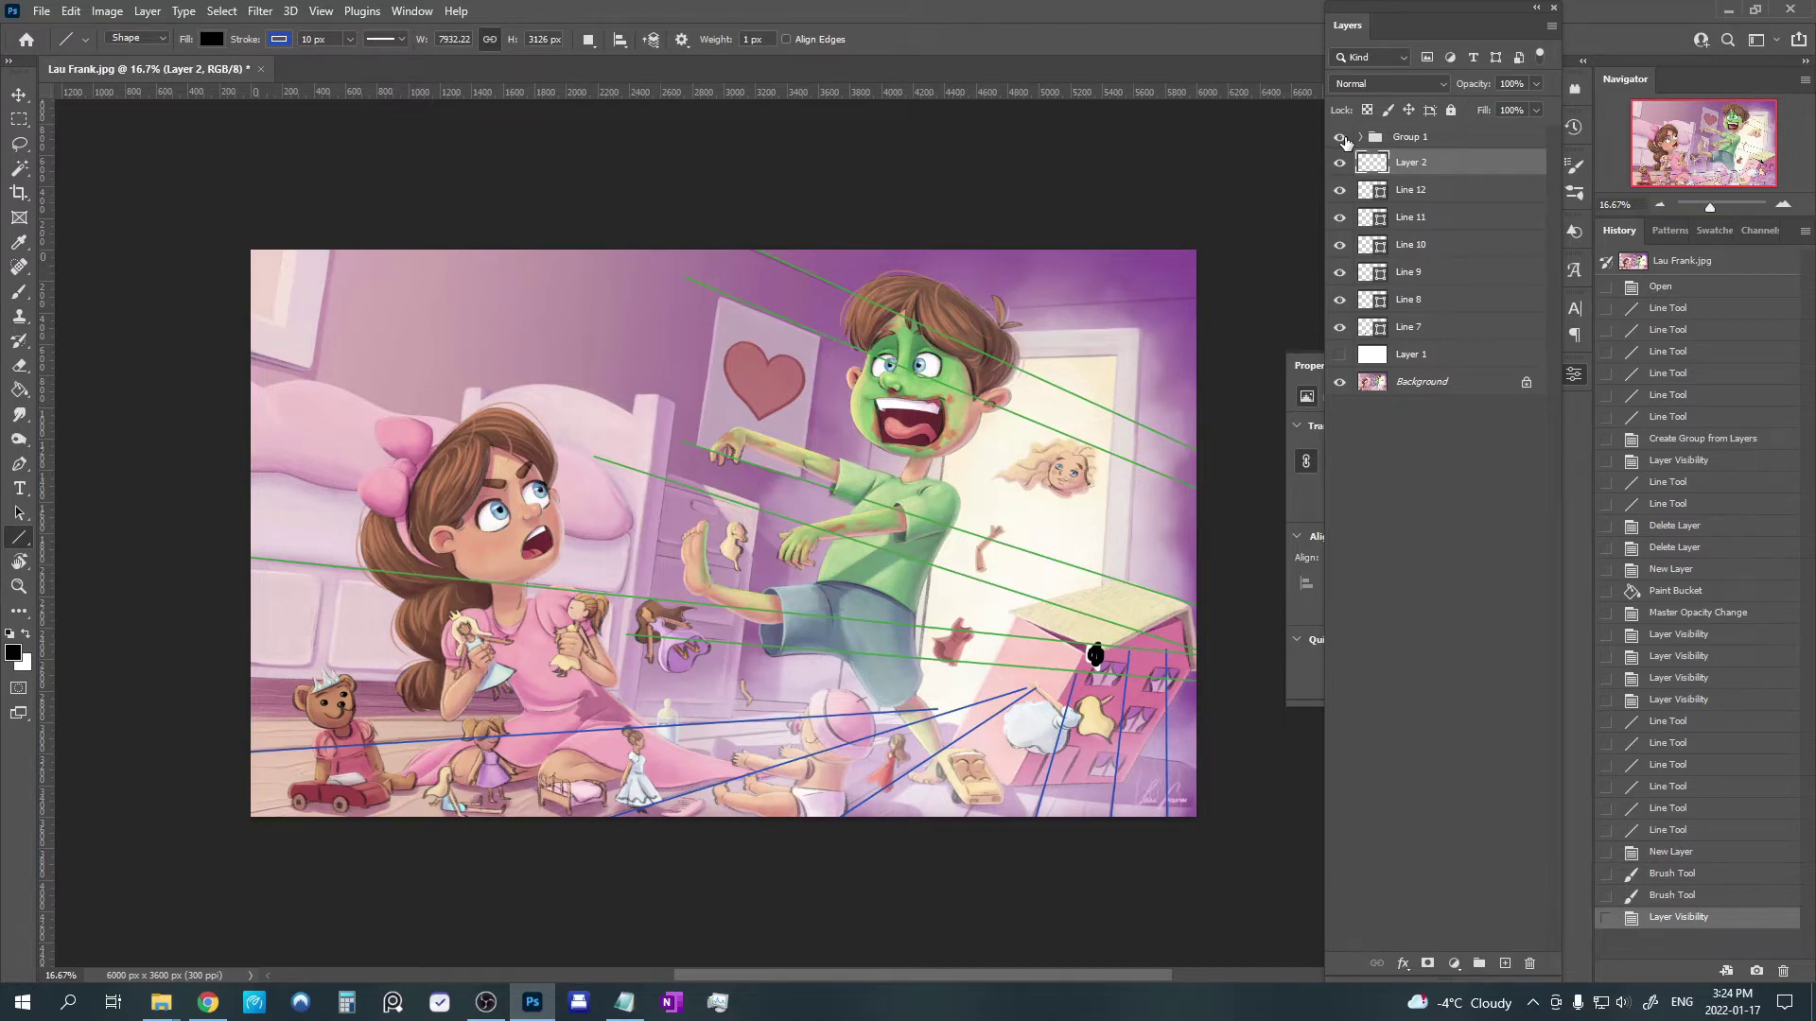
{"action": "left_click", "coordinate": [1341, 139]}
{"action": "left_click_drag", "start_coordinate": [1097, 655], "coordinate": [654, 400]}
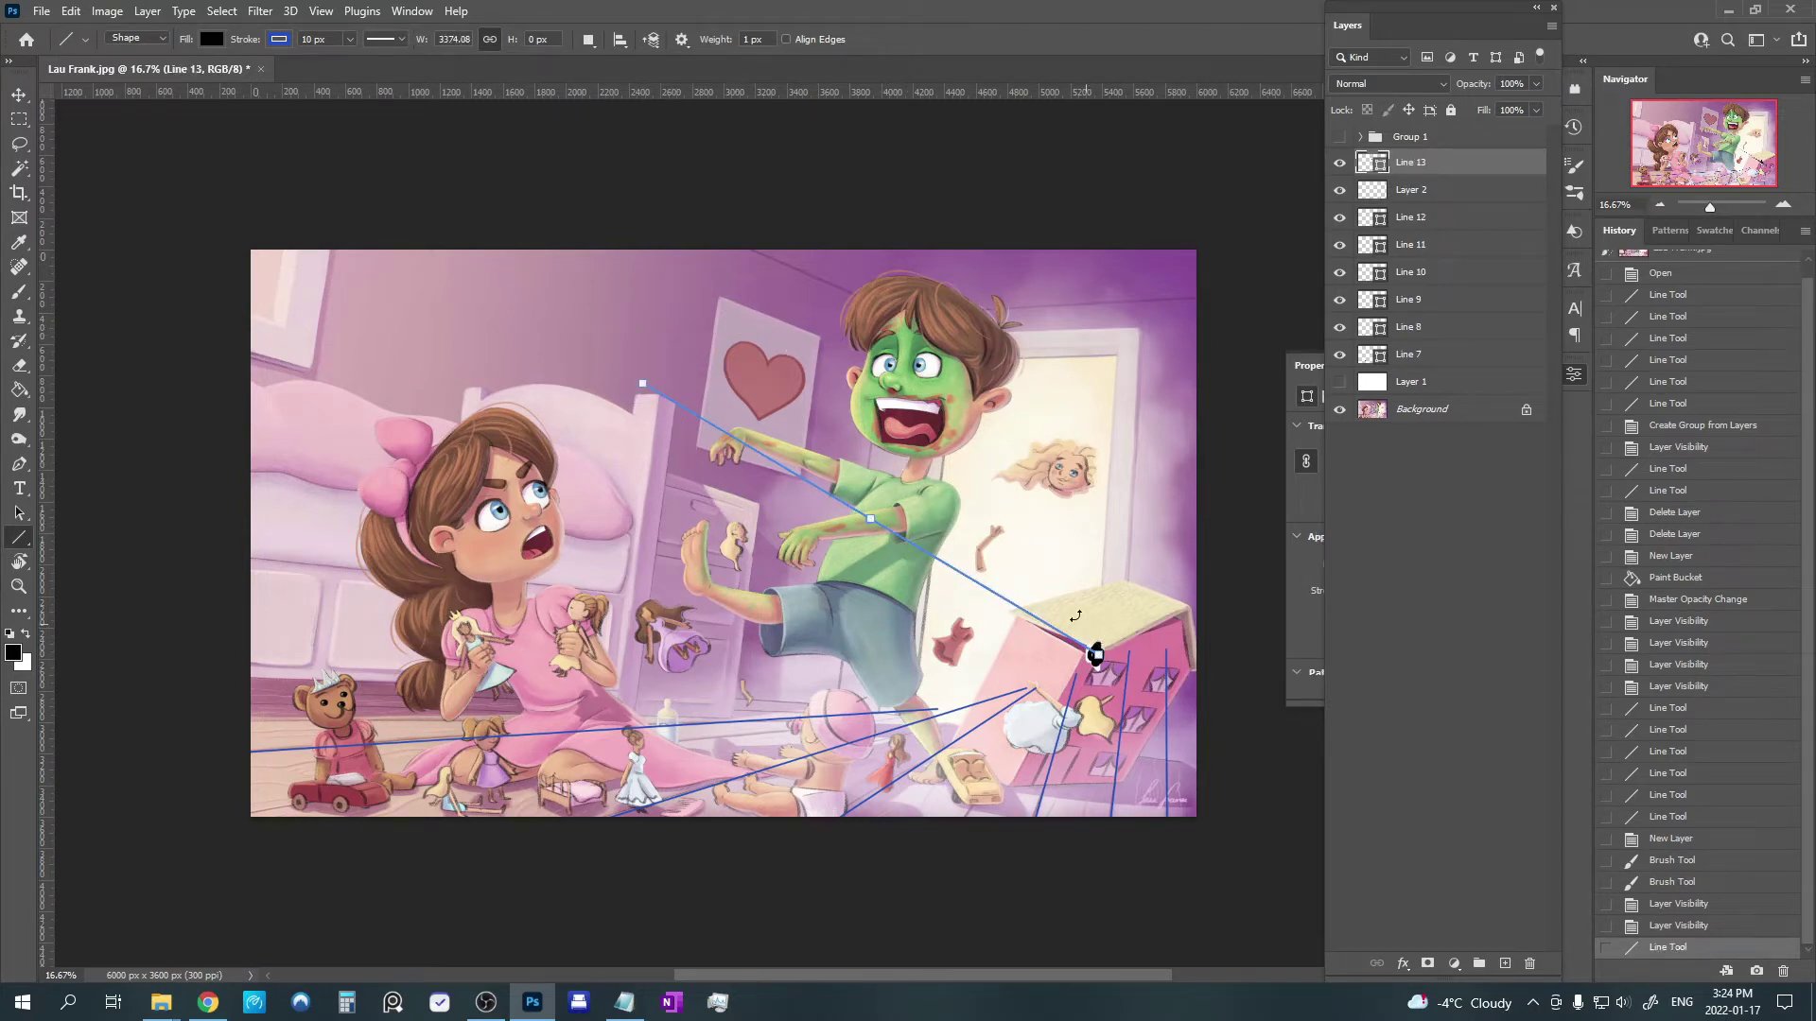
{"action": "left_click_drag", "start_coordinate": [711, 282], "coordinate": [1095, 655]}
{"action": "mouse_move", "coordinate": [741, 221]}
{"action": "left_mouse_down"}
{"action": "mouse_move", "coordinate": [1102, 553]}
{"action": "mouse_move", "coordinate": [1095, 654]}
{"action": "left_mouse_up"}
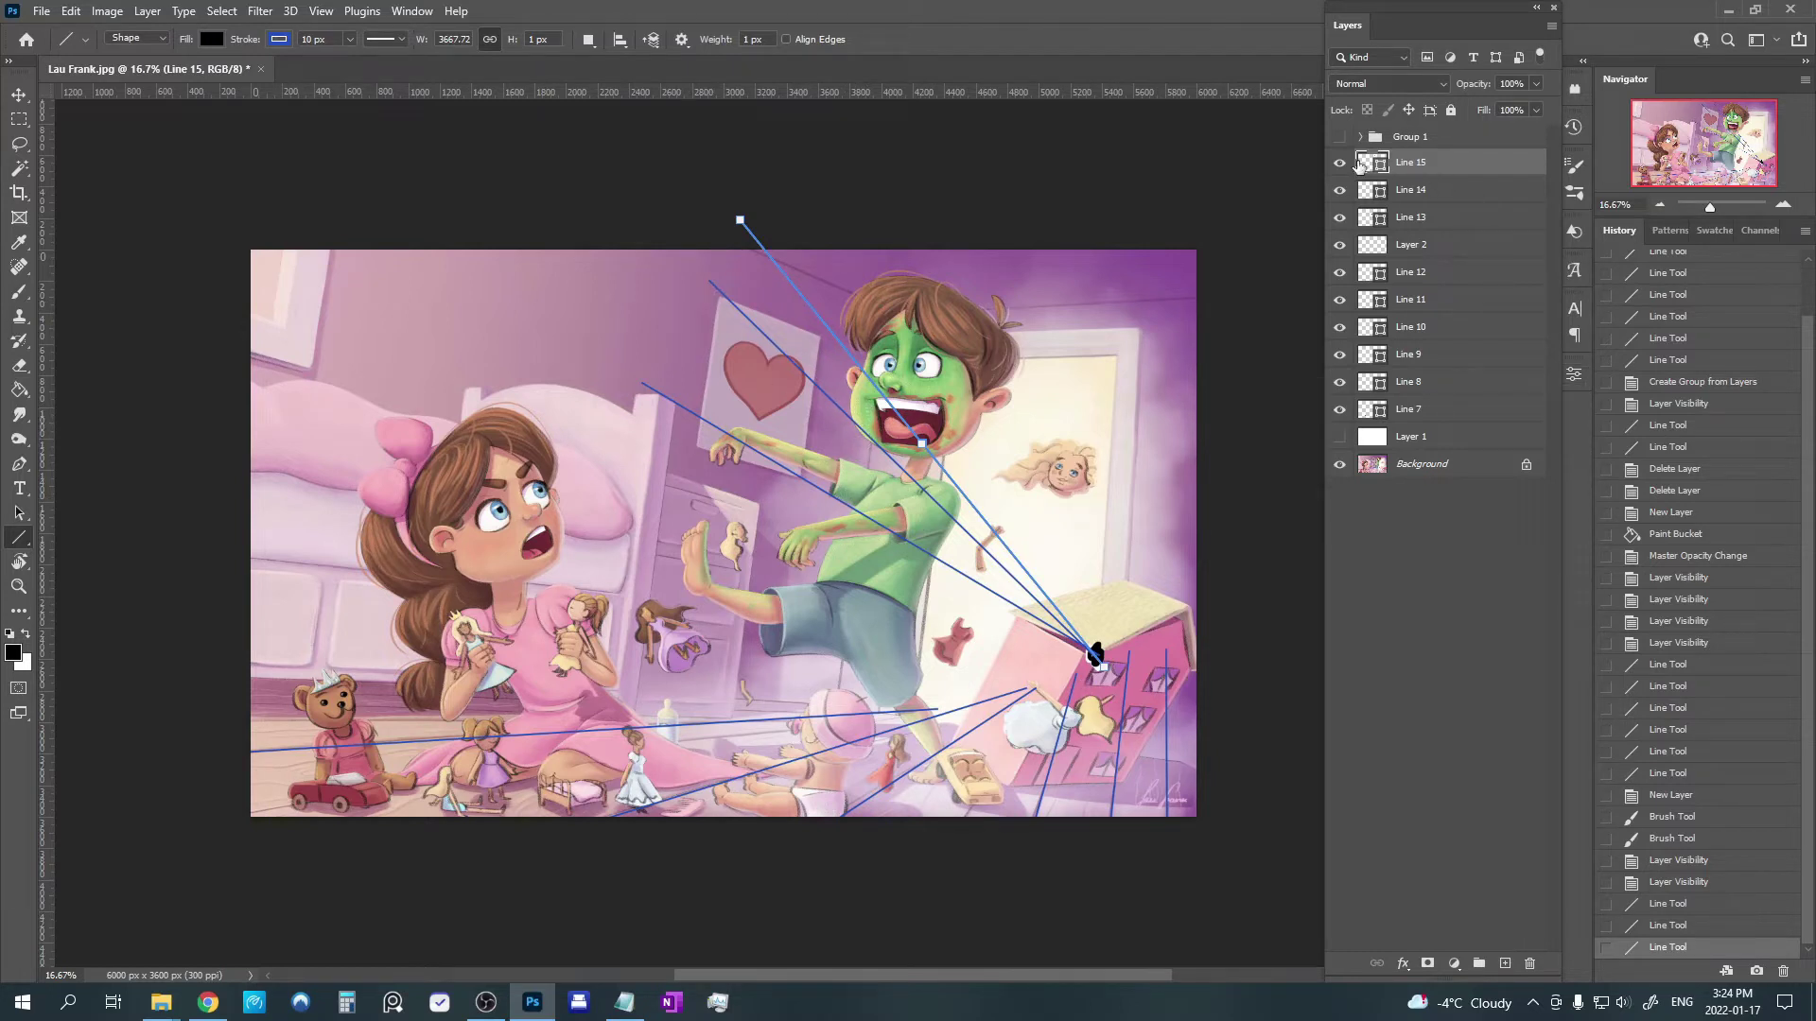
Compare against the green perspective lines, draw a thin blue floor line, then delete the line layers.
{"action": "left_click_drag", "start_coordinate": [1339, 163], "coordinate": [1341, 416]}
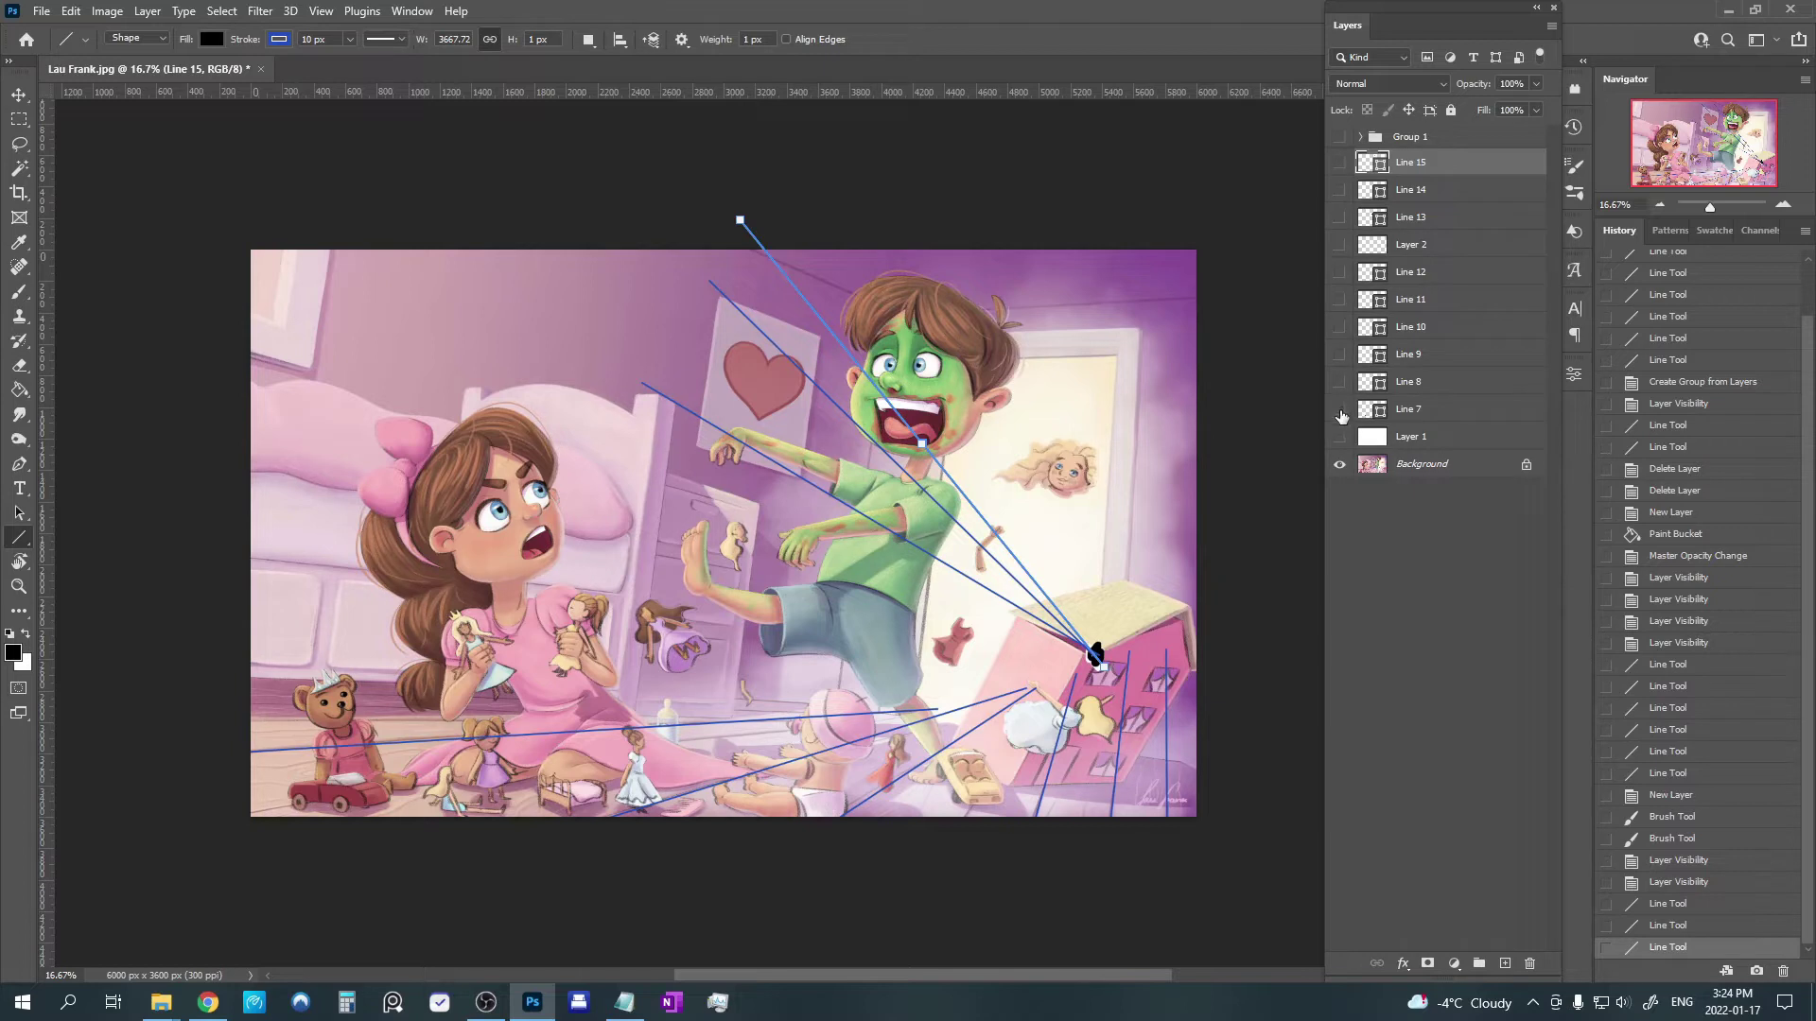
{"action": "left_click", "coordinate": [1339, 137]}
{"action": "left_click", "coordinate": [1657, 204]}
{"action": "left_click", "coordinate": [1658, 205]}
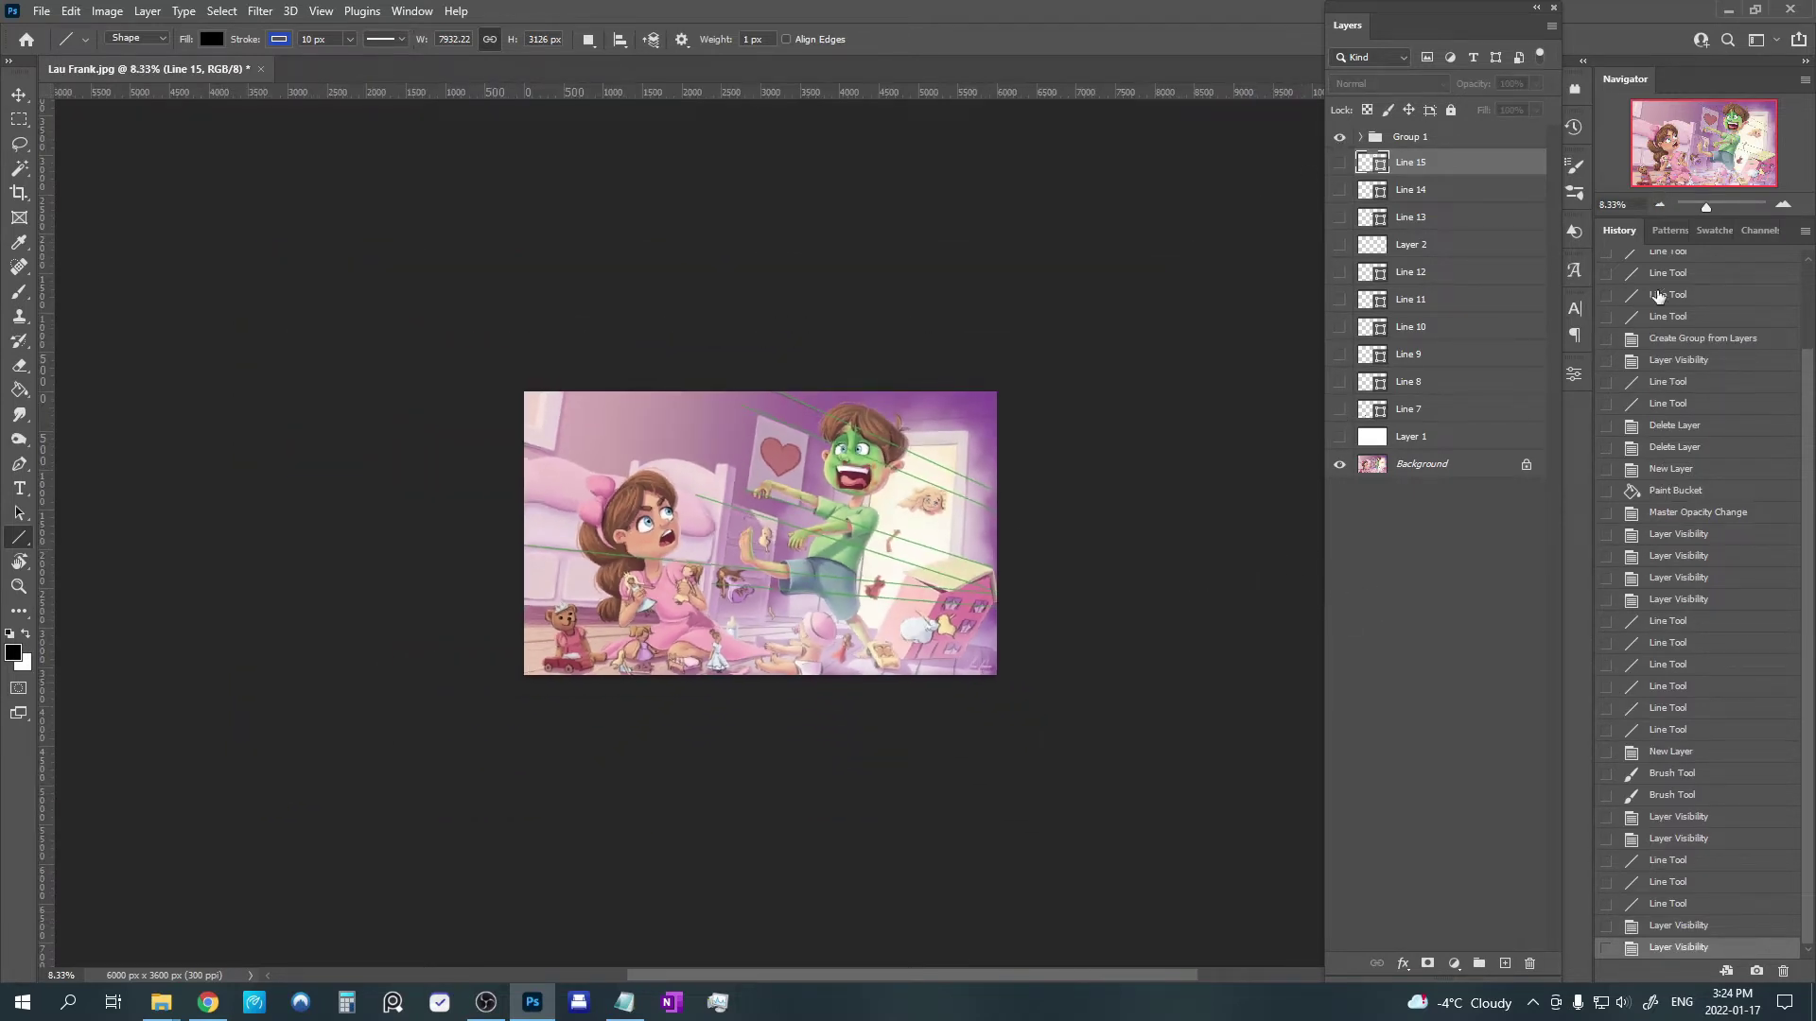
{"action": "left_click", "coordinate": [1782, 205]}
{"action": "left_click", "coordinate": [1782, 205]}
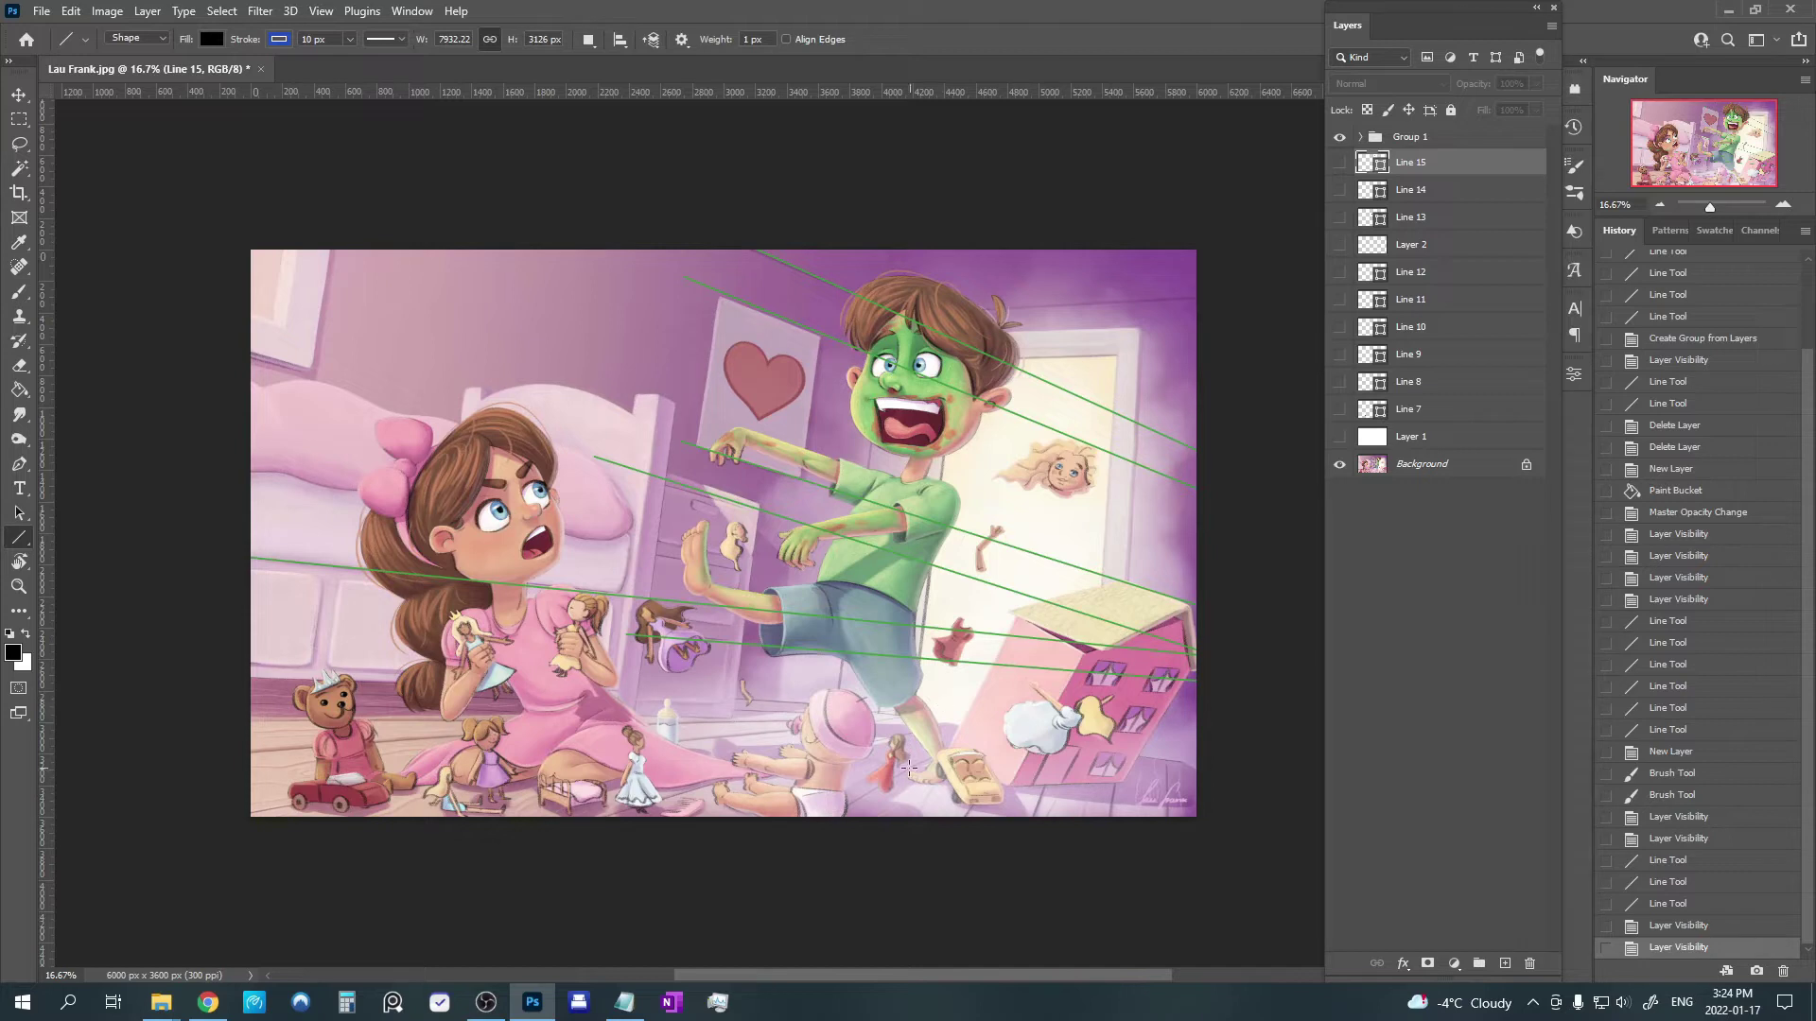
{"action": "left_click_drag", "start_coordinate": [742, 811], "coordinate": [1203, 793]}
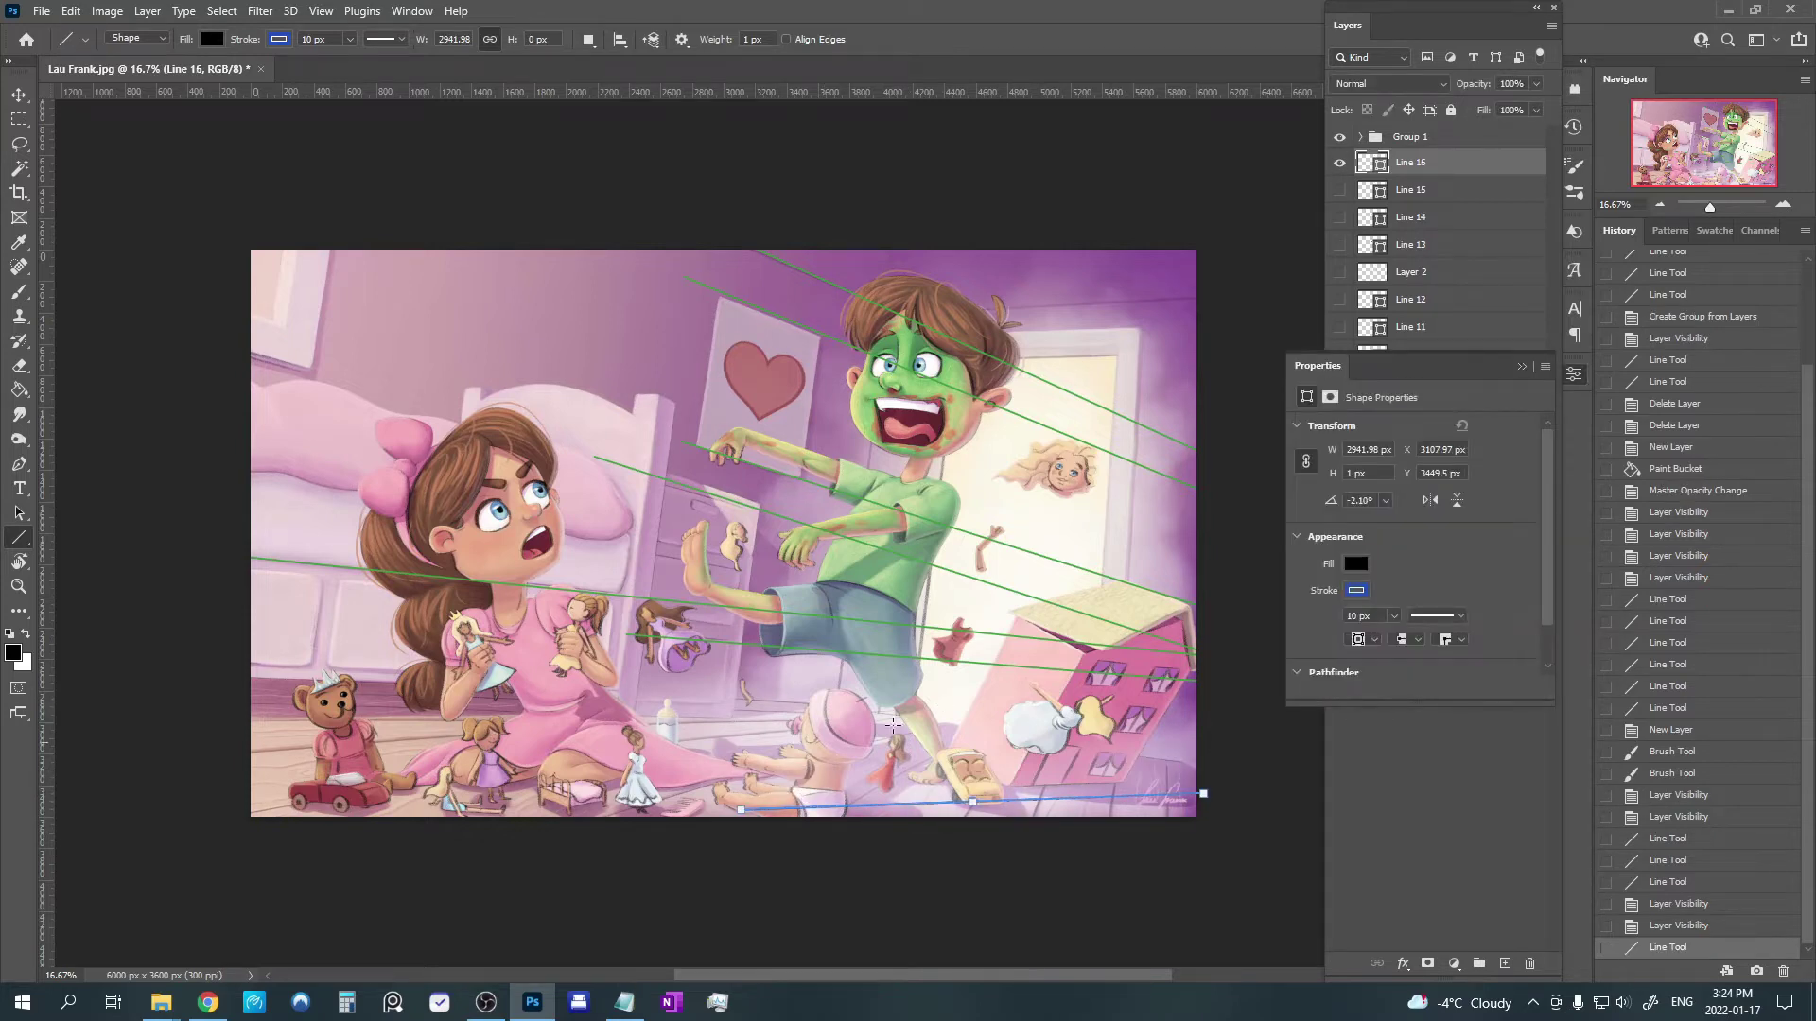
{"action": "left_click", "coordinate": [1521, 366]}
{"action": "key", "text": "Delete"}
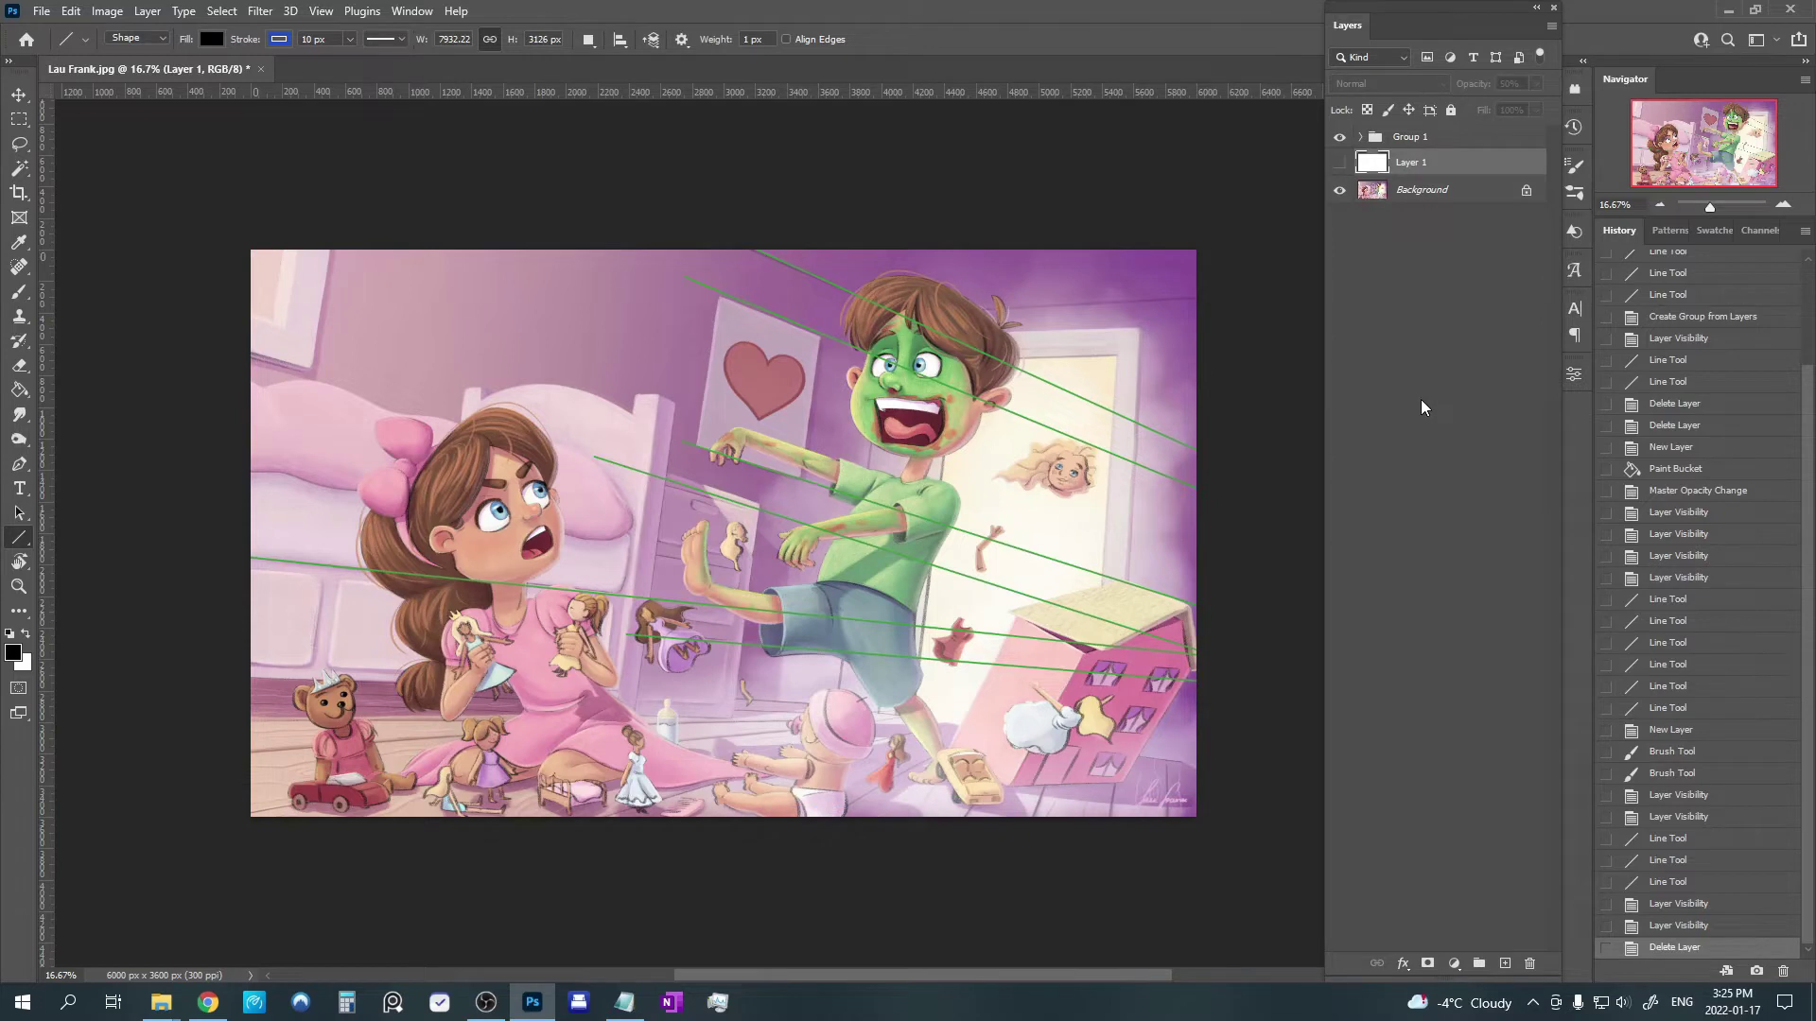
Hide Group 1's green perspective lines.
{"action": "left_click", "coordinate": [1339, 138]}
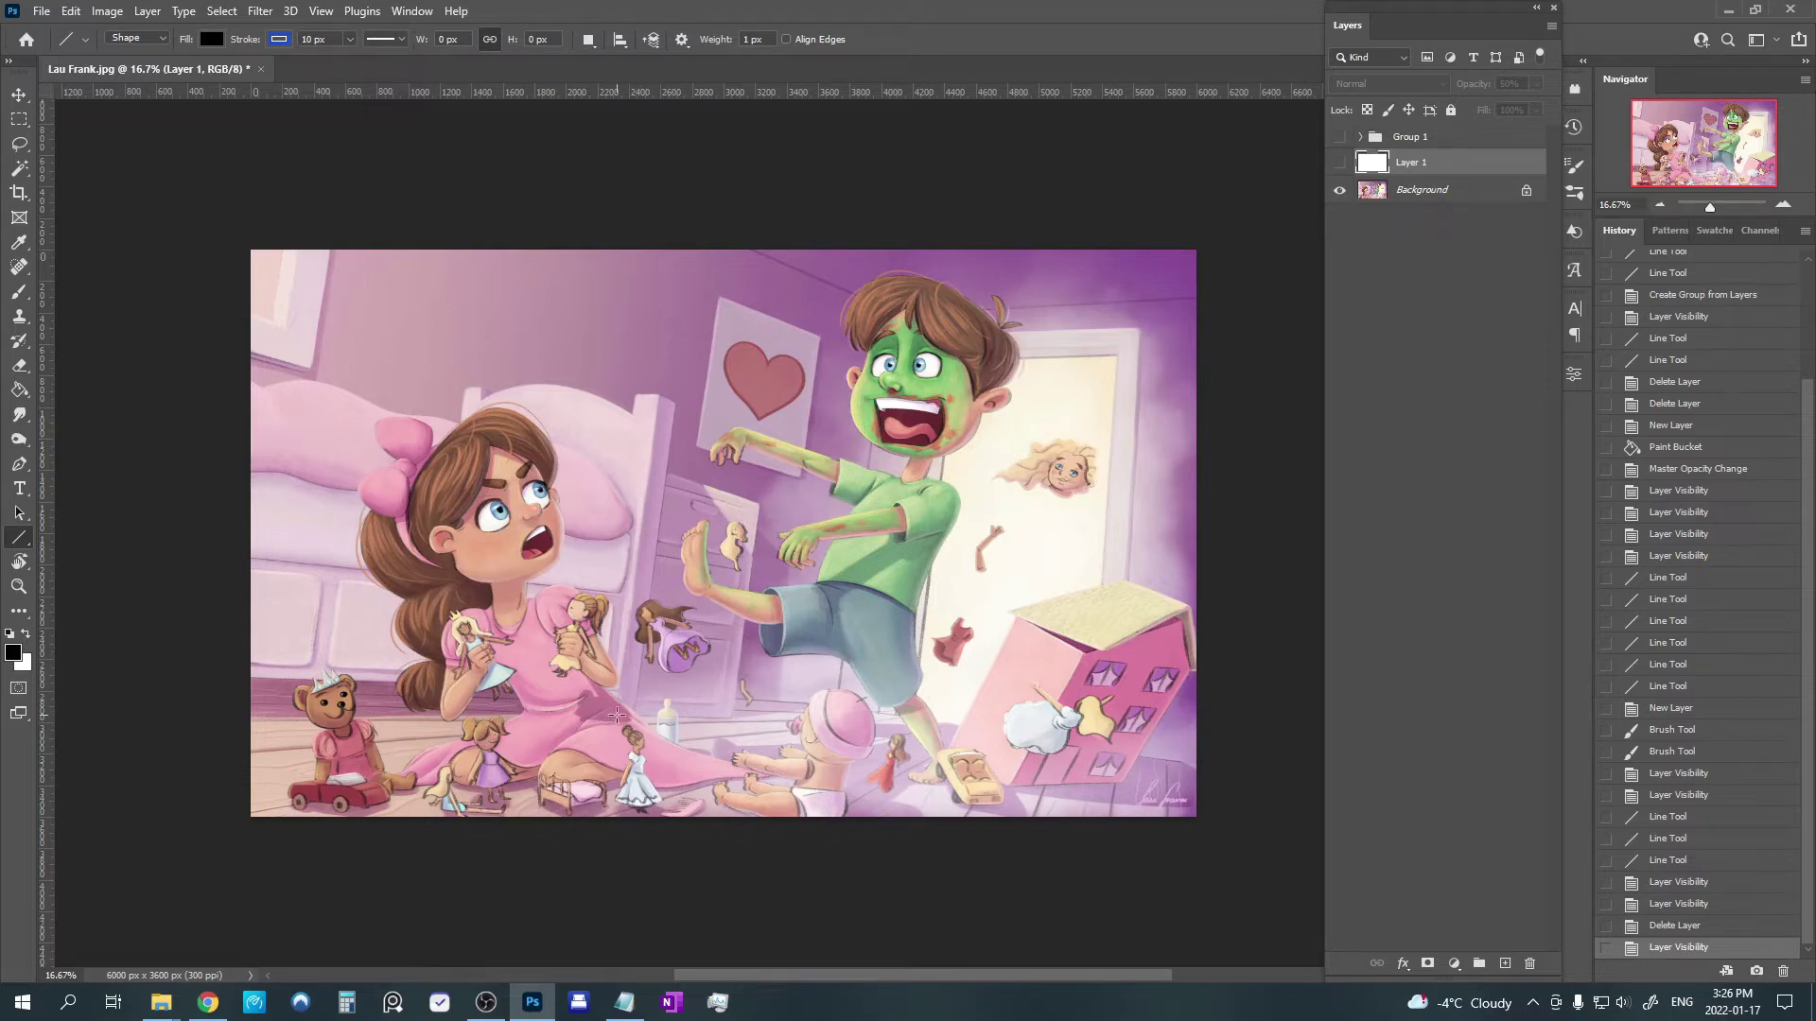
Draw a long horizontal floor line from the girl's skirt and a shorter angled guide above it.
{"action": "left_click_drag", "start_coordinate": [616, 712], "coordinate": [958, 711]}
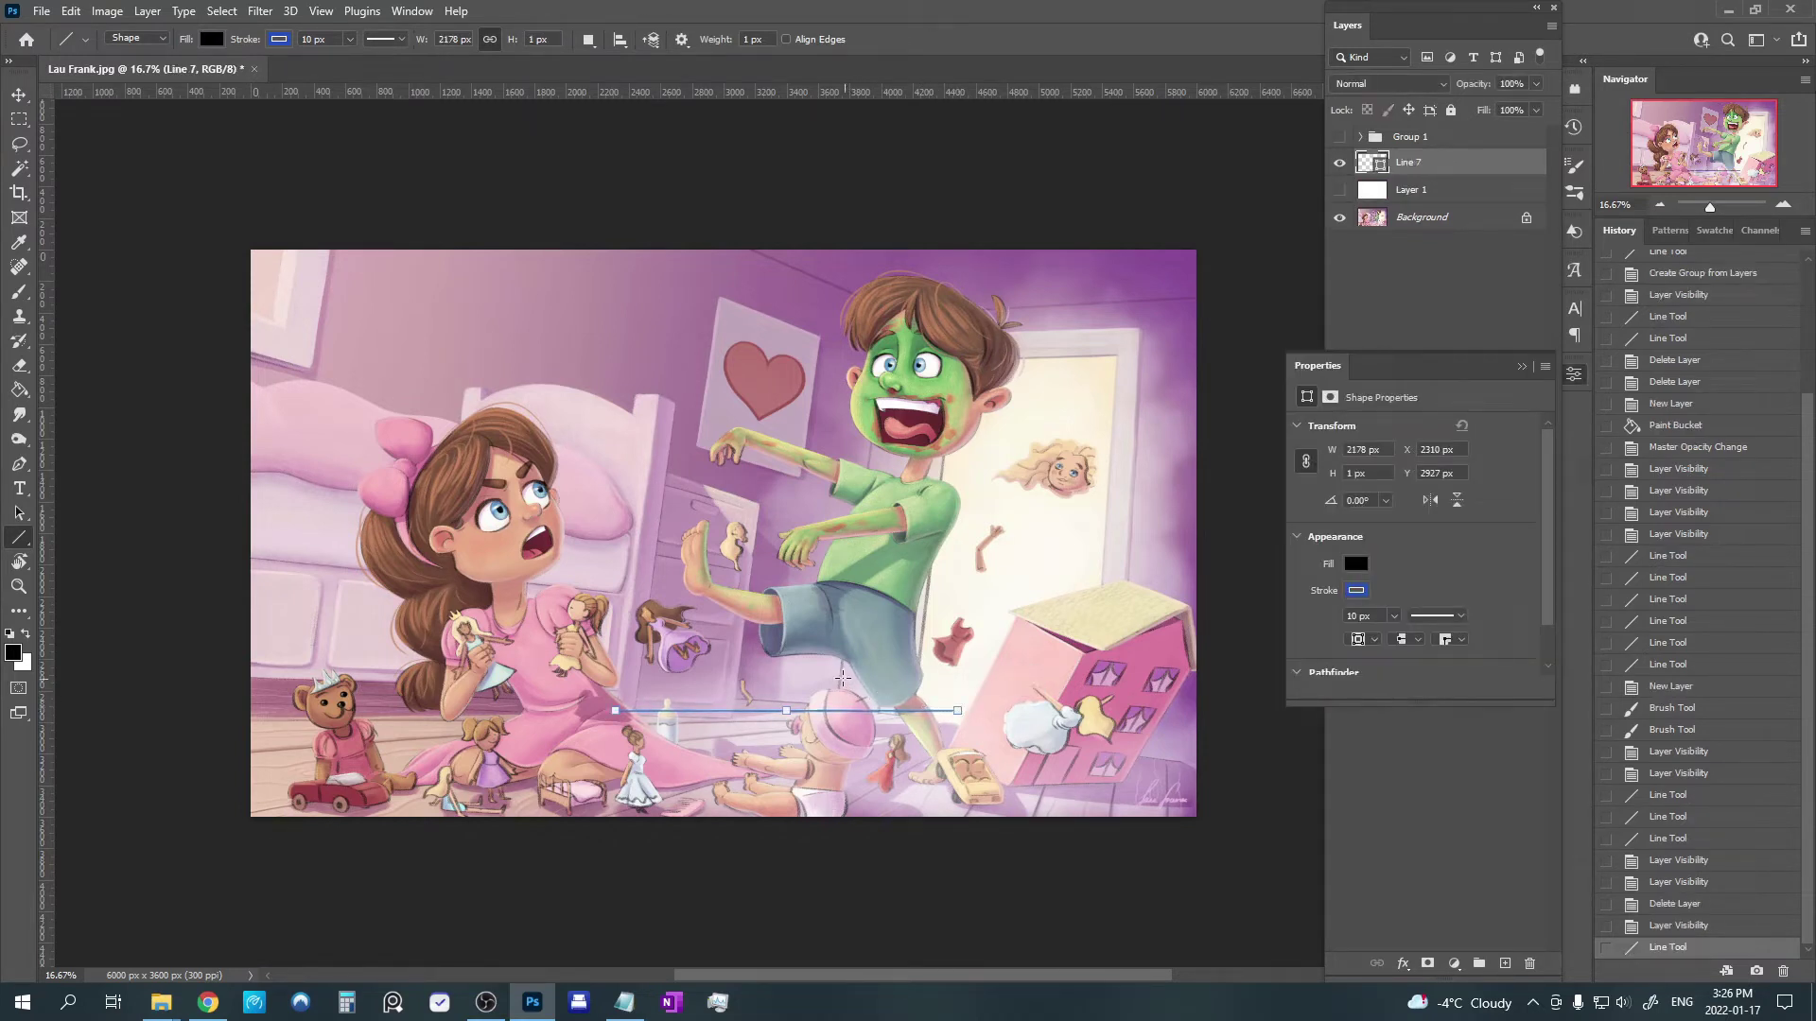
{"action": "left_click_drag", "start_coordinate": [837, 676], "coordinate": [958, 731]}
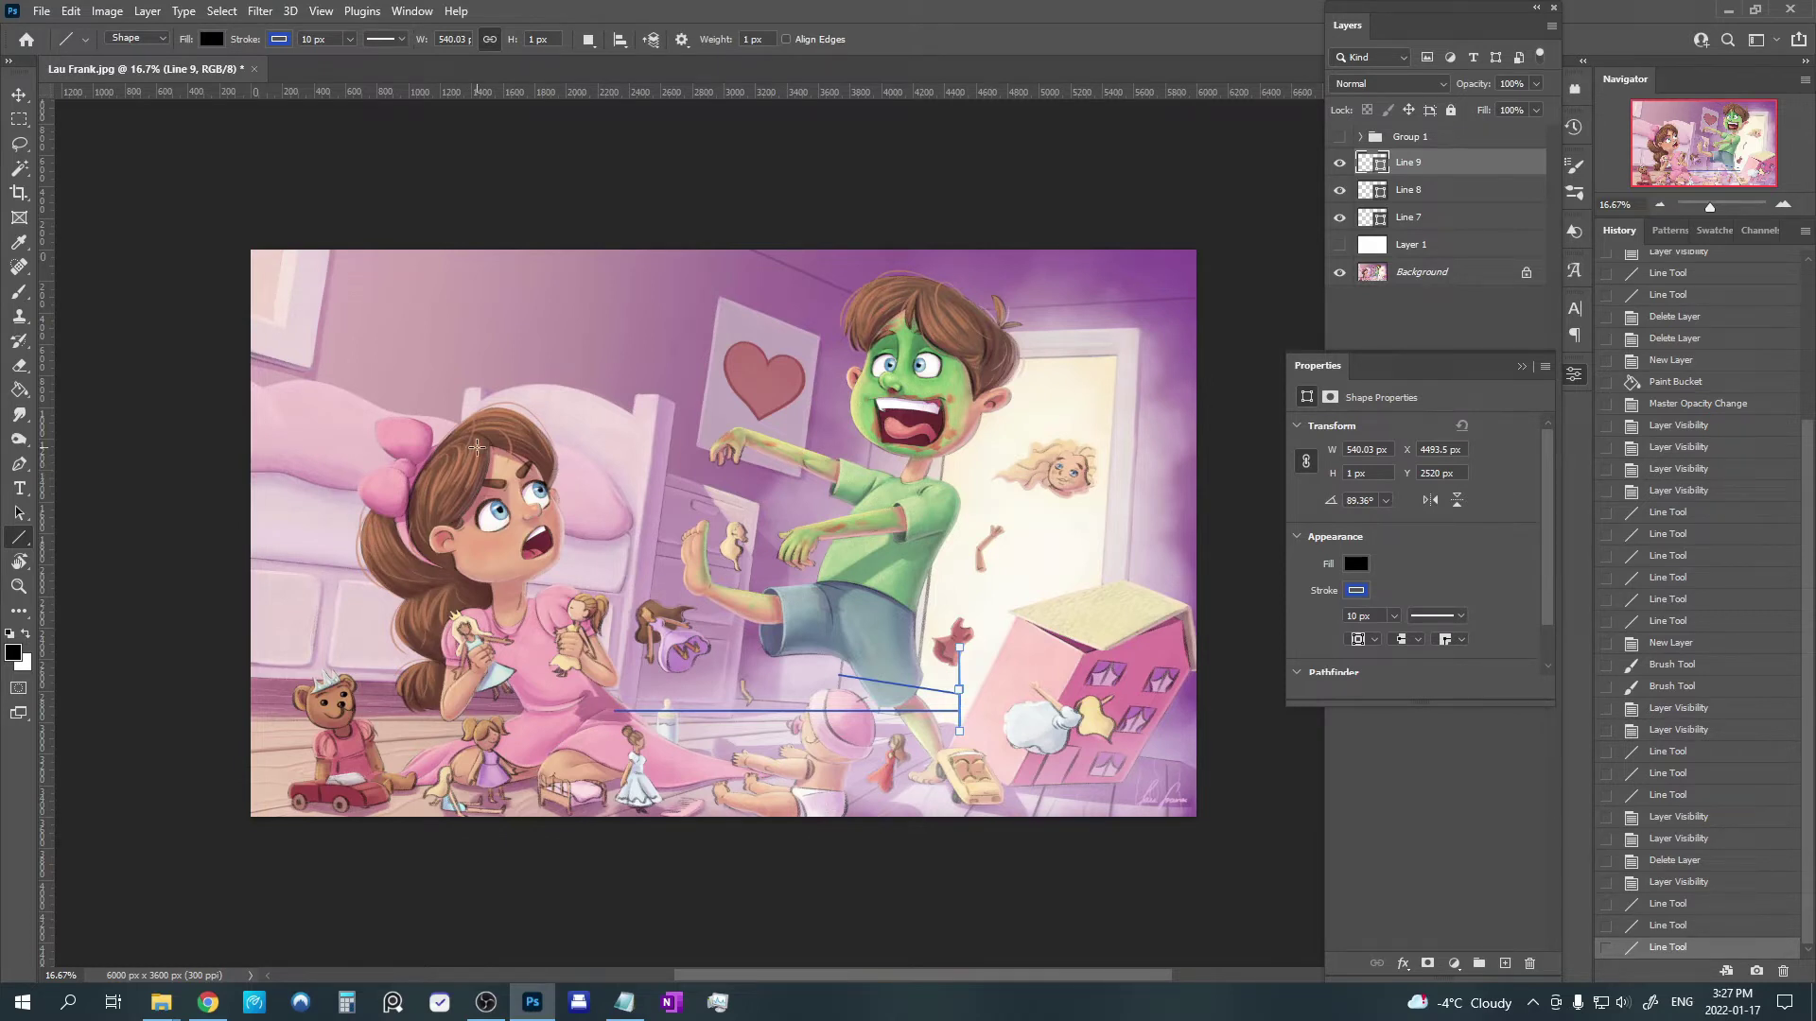
{"action": "key", "text": "ctrl+shift+alt+n"}
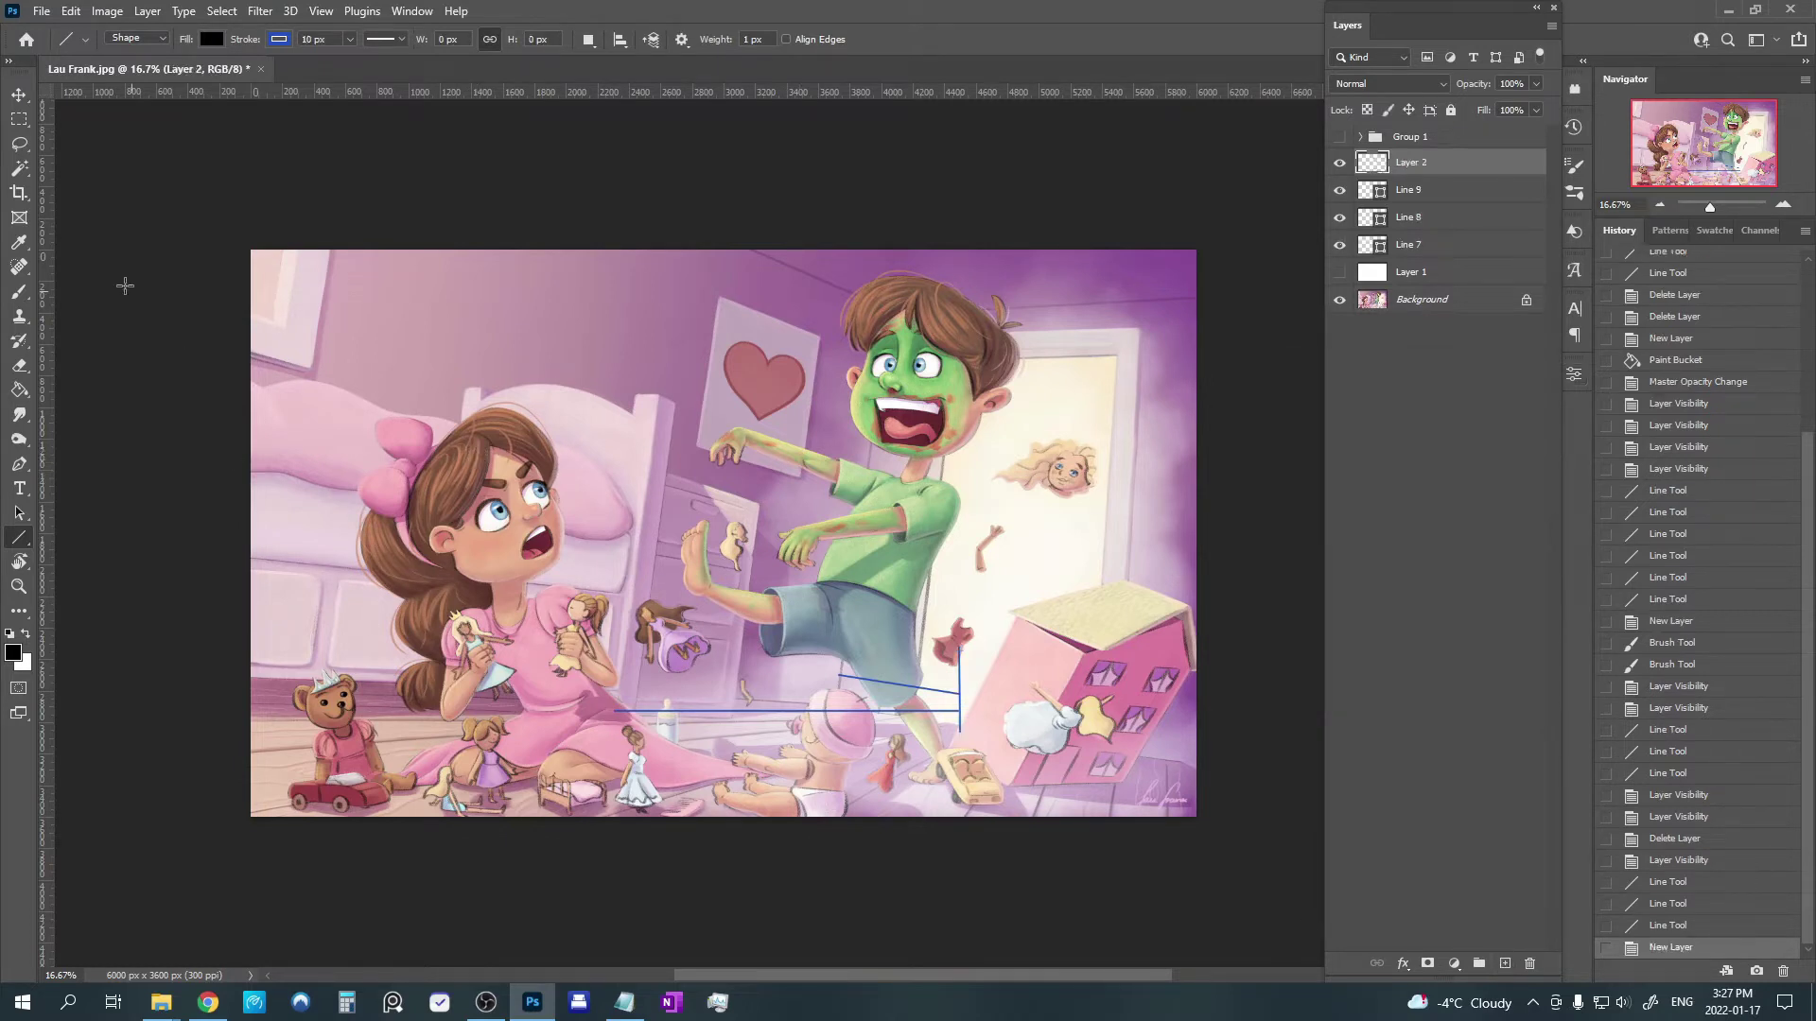
{"action": "left_click", "coordinate": [18, 295]}
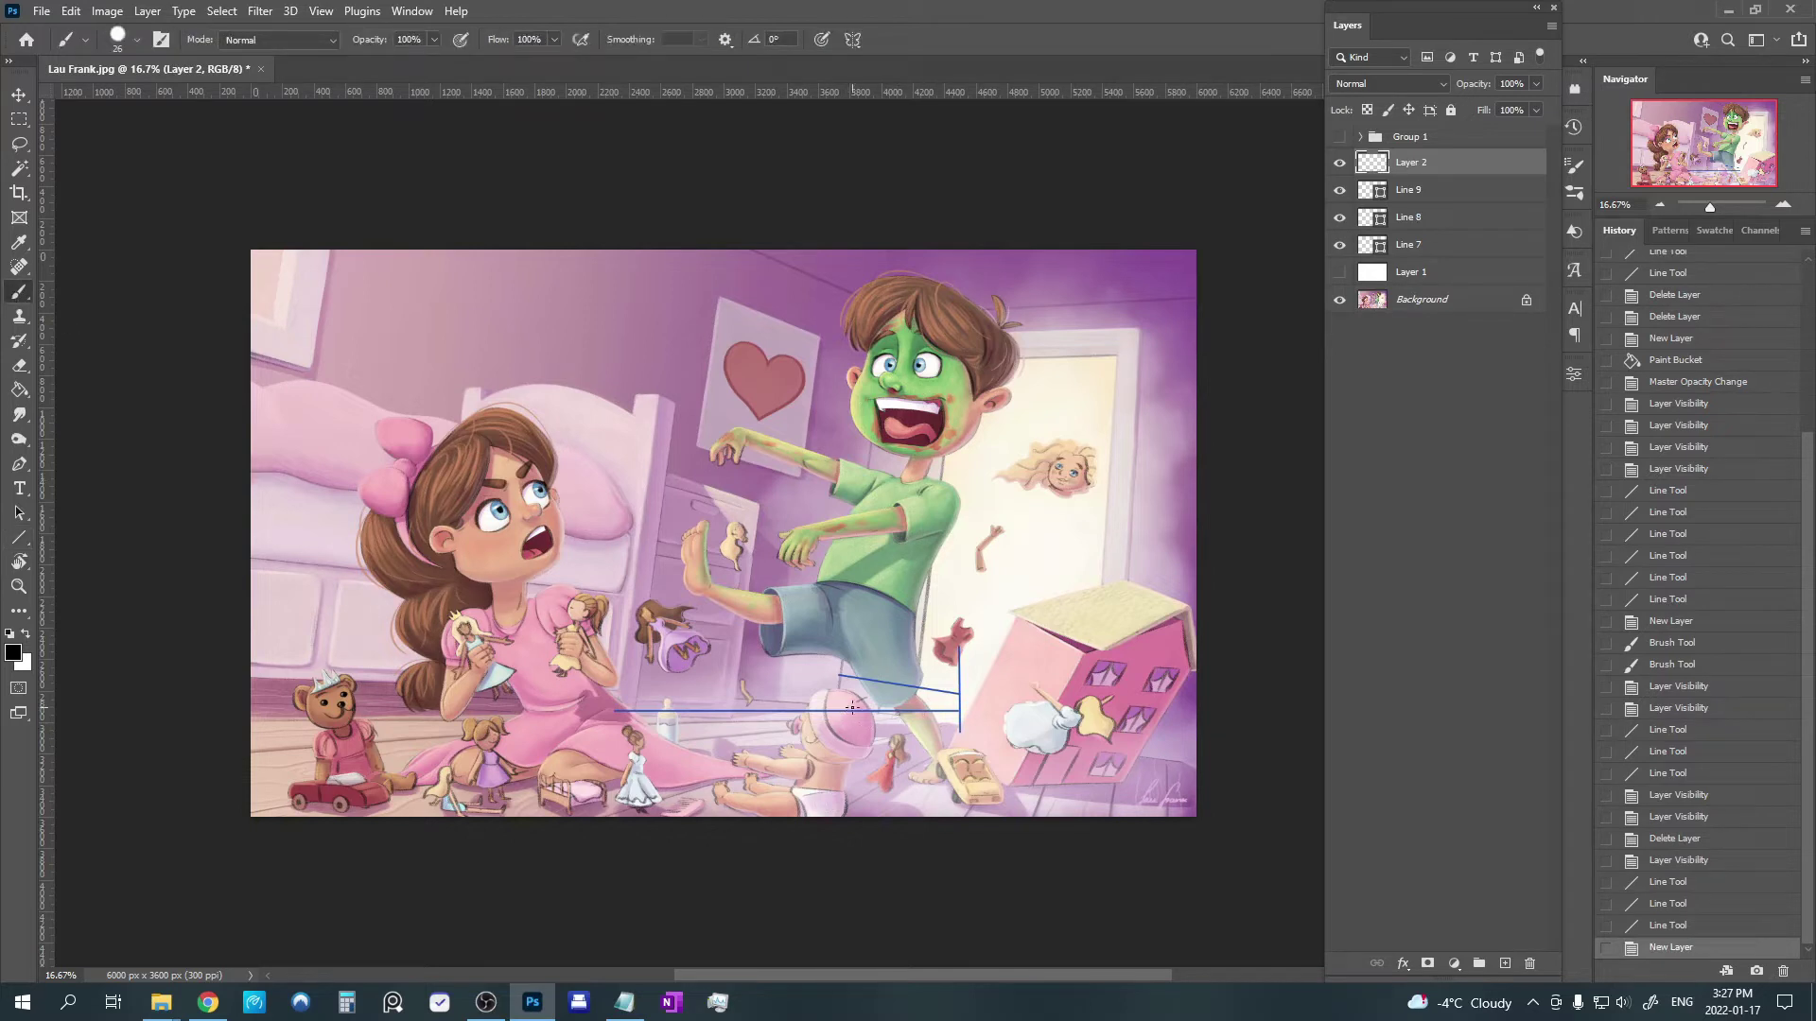
{"action": "mouse_move", "coordinate": [837, 704]}
{"action": "left_mouse_down"}
{"action": "mouse_move", "coordinate": [960, 728]}
{"action": "mouse_move", "coordinate": [961, 669]}
{"action": "mouse_move", "coordinate": [961, 690]}
{"action": "left_mouse_up"}
{"action": "left_click_drag", "start_coordinate": [961, 721], "coordinate": [965, 596]}
{"action": "left_click_drag", "start_coordinate": [963, 643], "coordinate": [967, 572]}
{"action": "left_click_drag", "start_coordinate": [964, 625], "coordinate": [968, 567]}
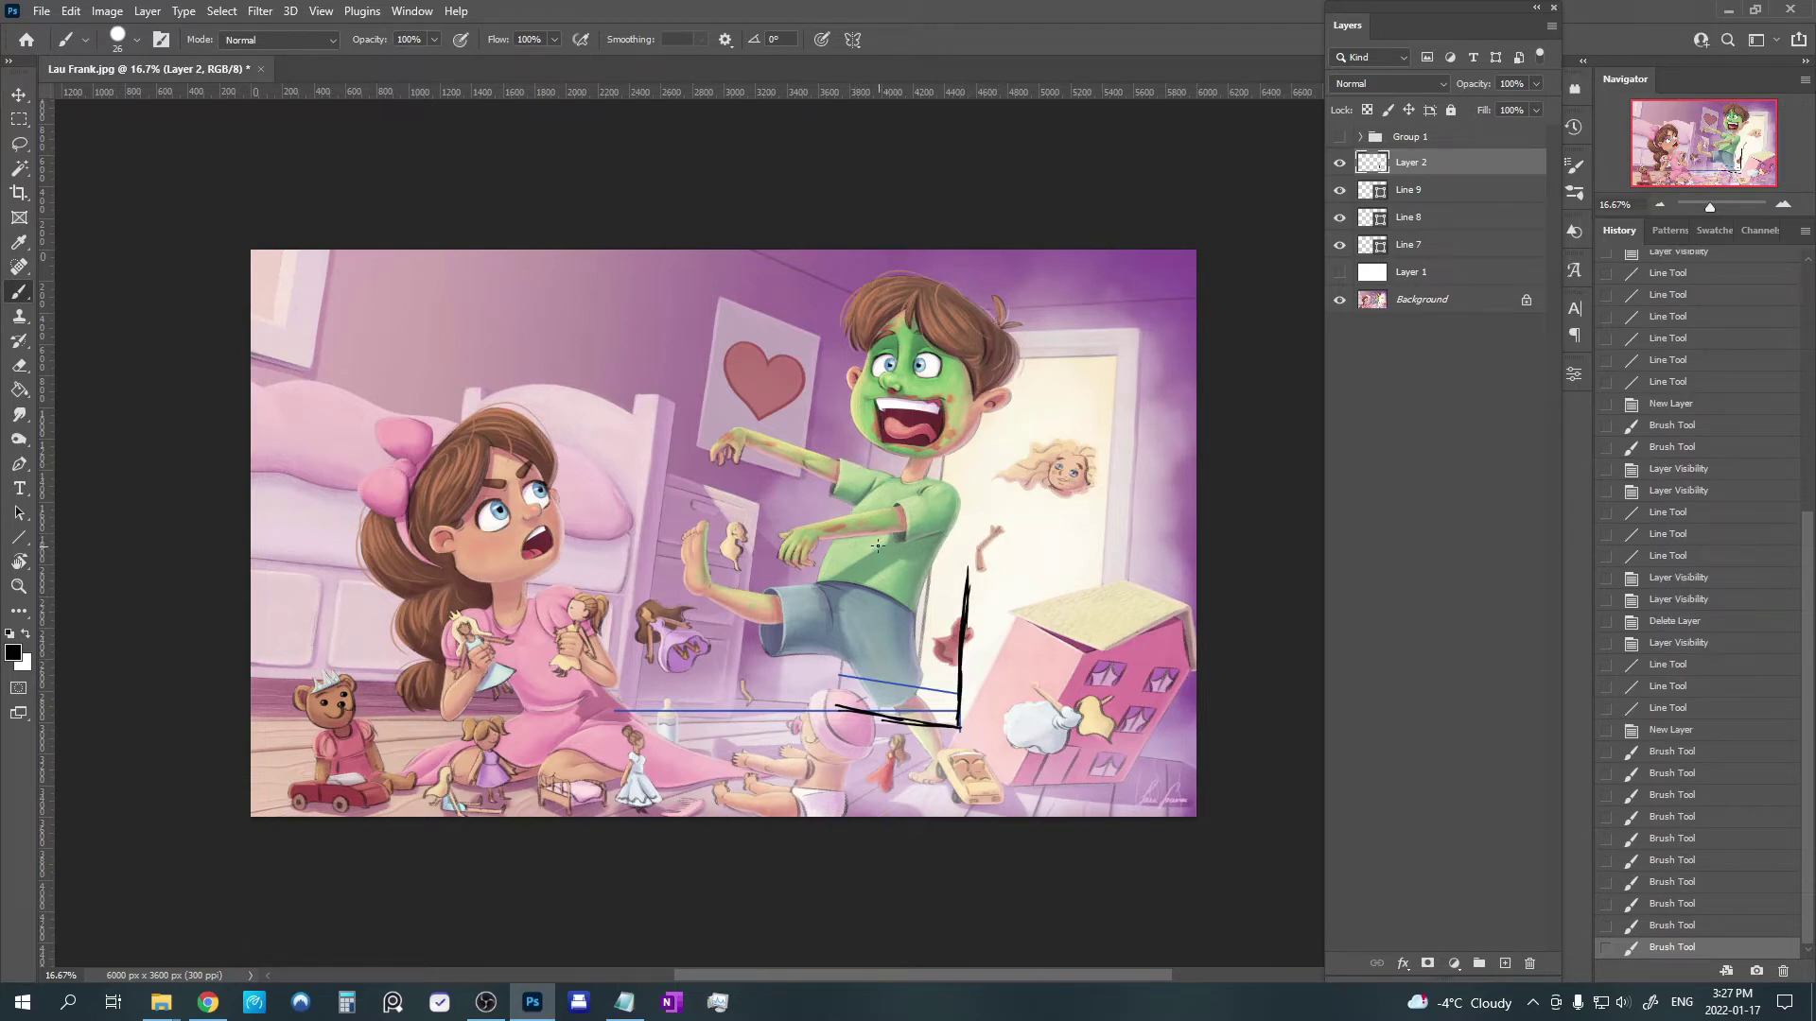
{"action": "left_click_drag", "start_coordinate": [863, 542], "coordinate": [972, 565]}
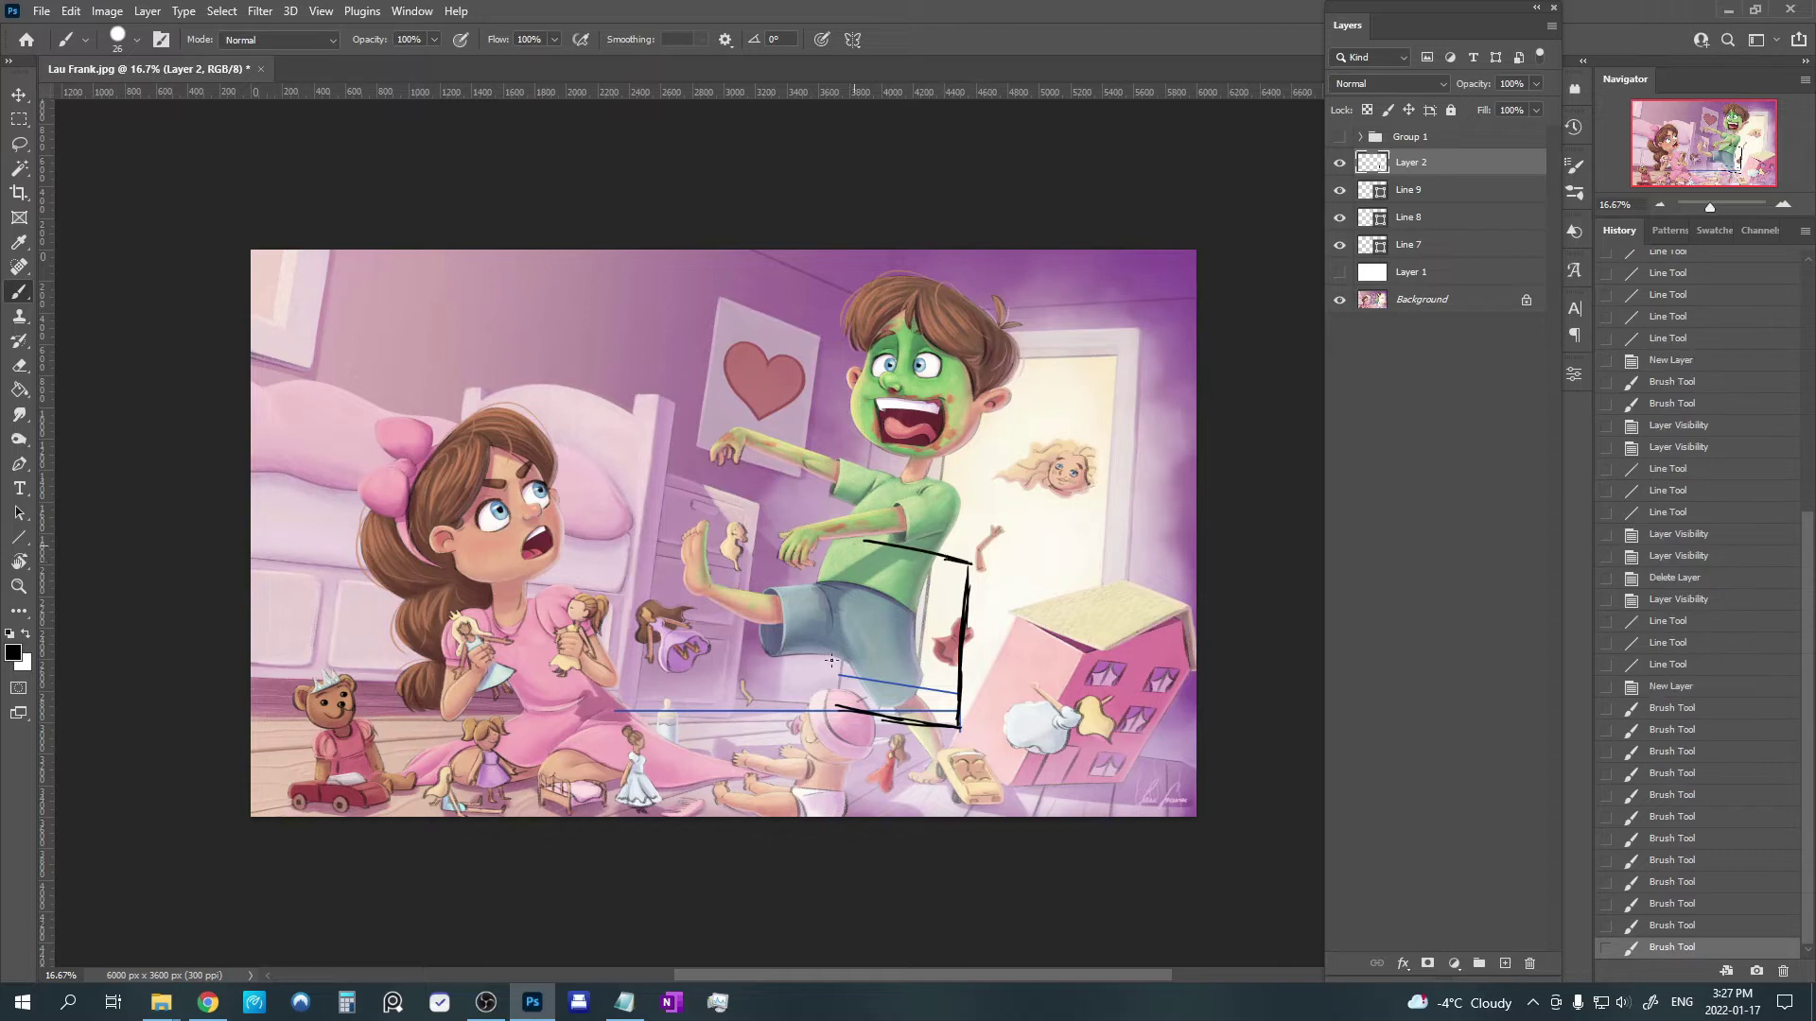
{"action": "mouse_move", "coordinate": [831, 662]}
{"action": "left_mouse_down"}
{"action": "mouse_move", "coordinate": [854, 554]}
{"action": "mouse_move", "coordinate": [832, 707]}
{"action": "left_mouse_up"}
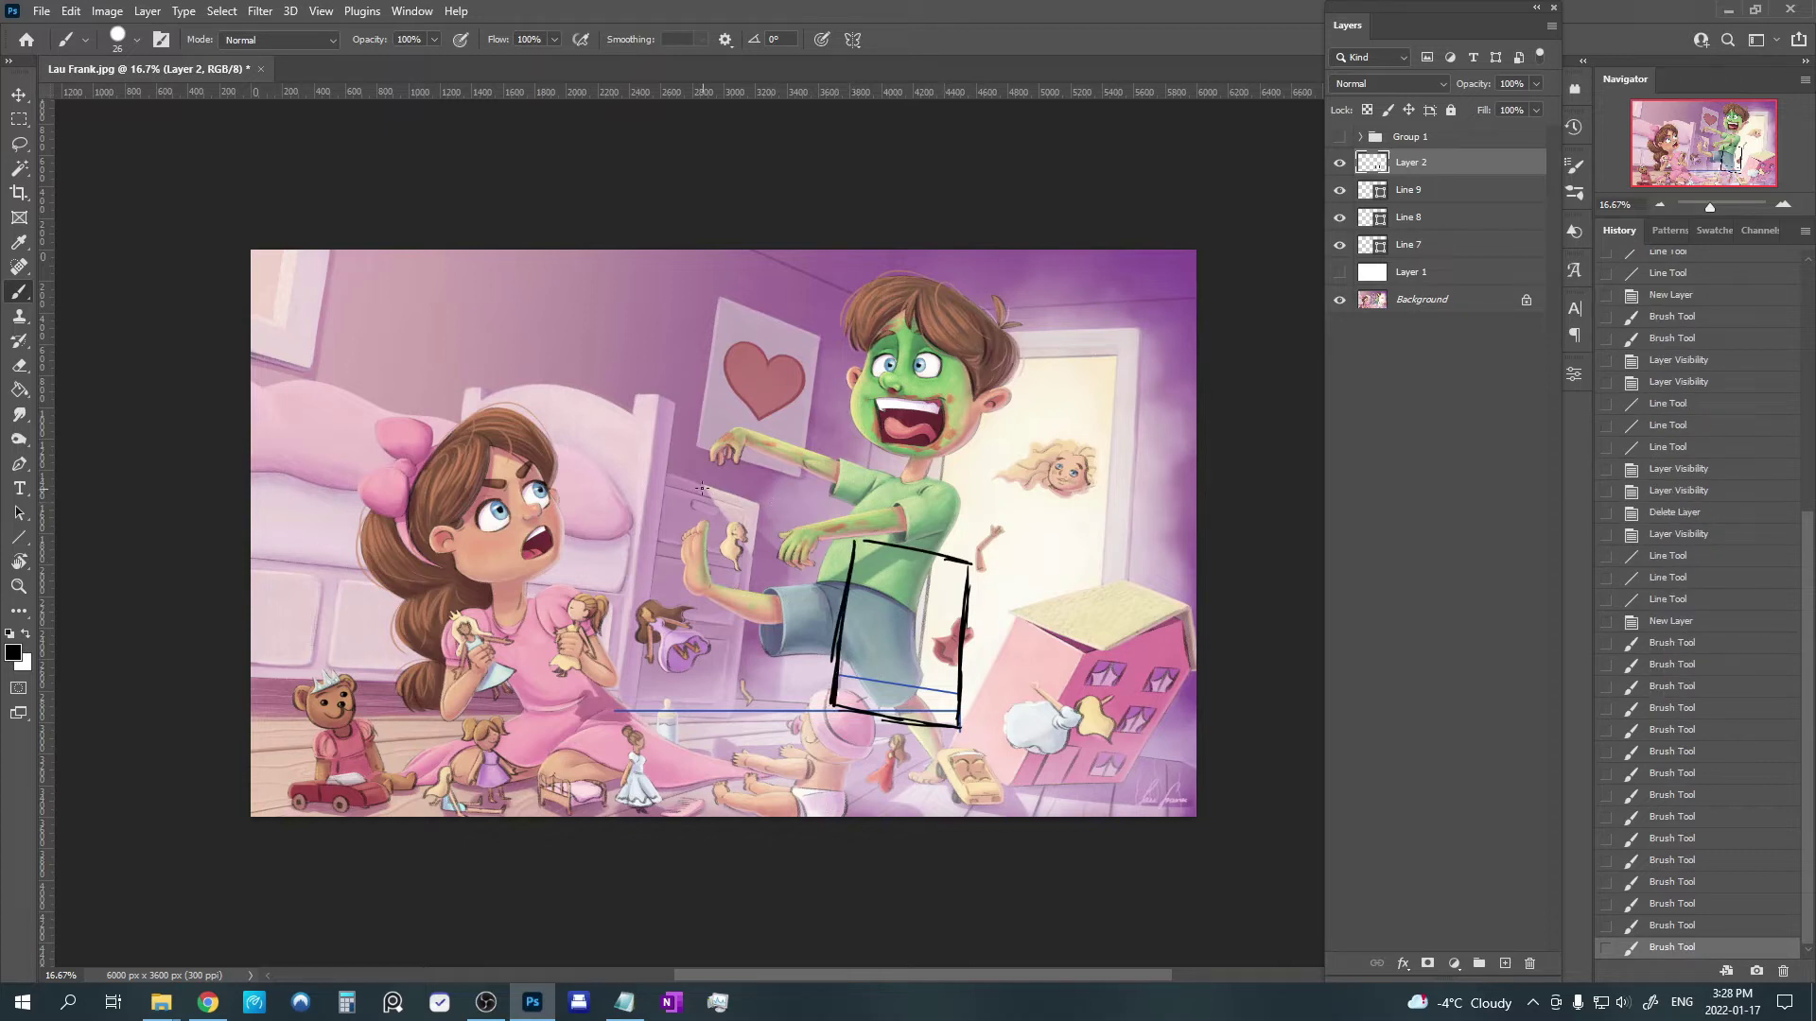
{"action": "mouse_move", "coordinate": [697, 484]}
{"action": "left_mouse_down"}
{"action": "mouse_move", "coordinate": [826, 522]}
{"action": "mouse_move", "coordinate": [815, 536]}
{"action": "left_mouse_up"}
{"action": "mouse_move", "coordinate": [662, 716]}
{"action": "left_mouse_down"}
{"action": "mouse_move", "coordinate": [794, 715]}
{"action": "mouse_move", "coordinate": [781, 725]}
{"action": "left_mouse_up"}
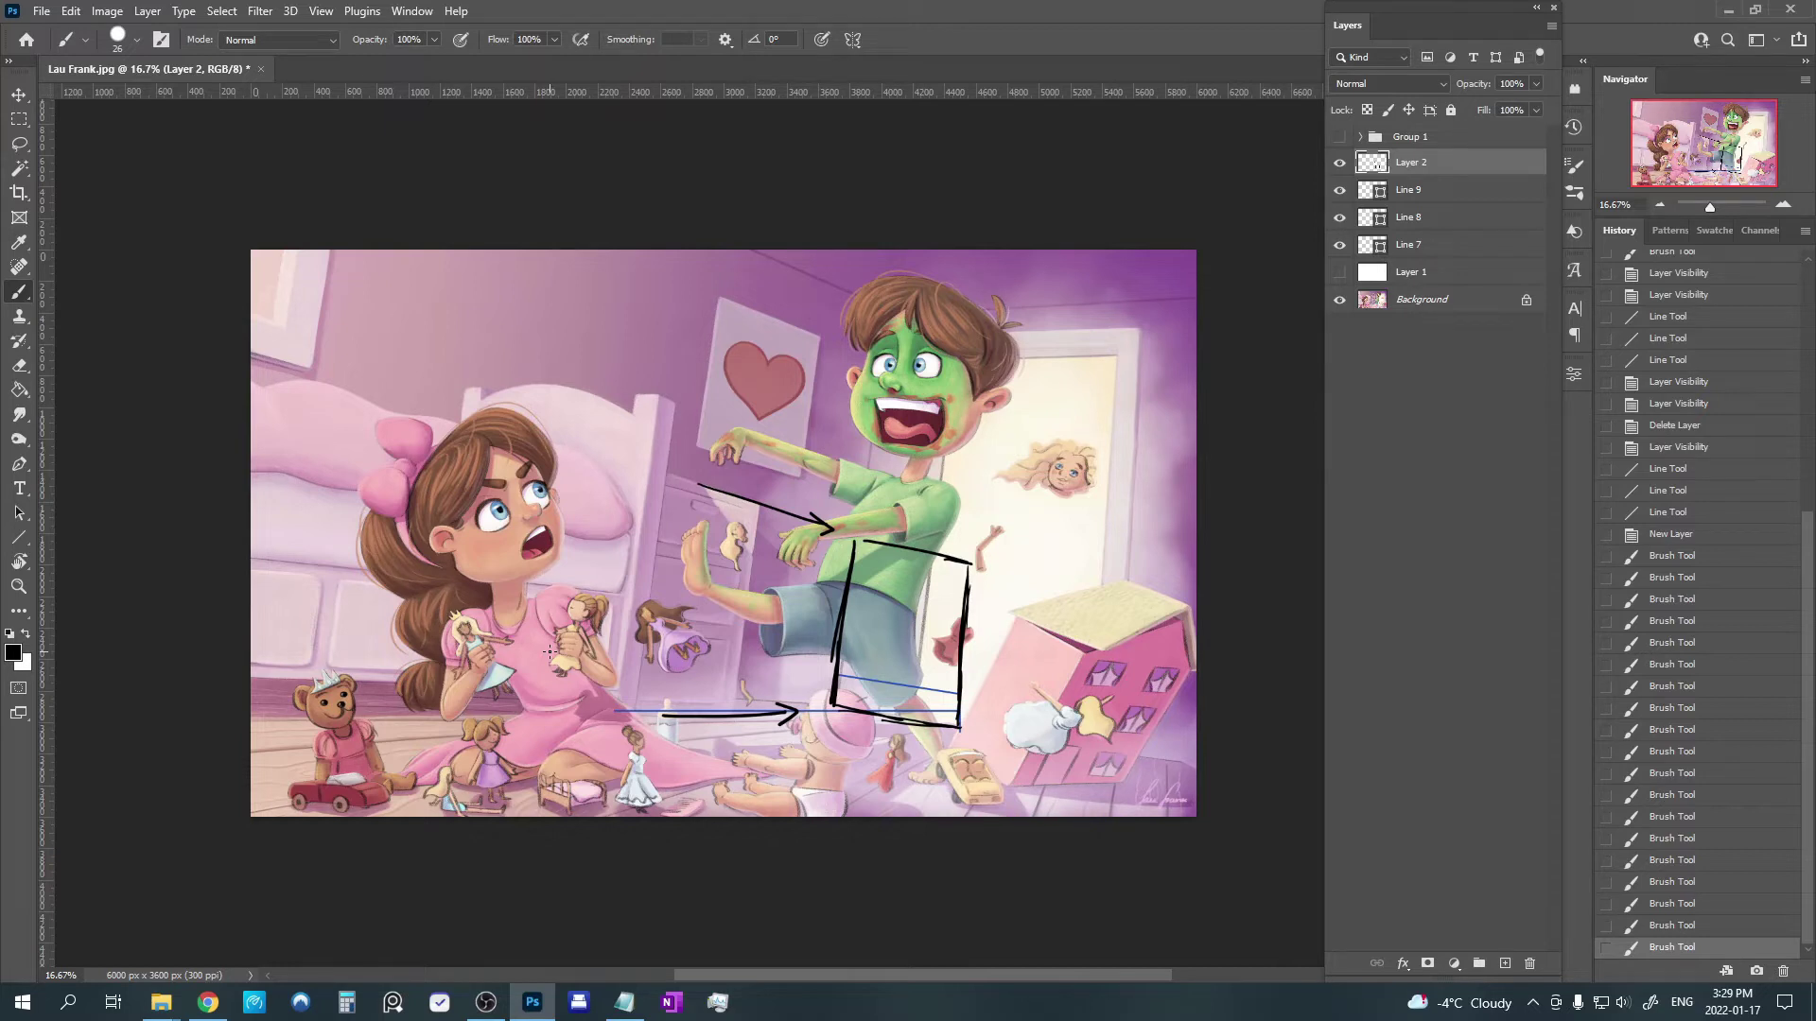
{"action": "key", "text": "Delete"}
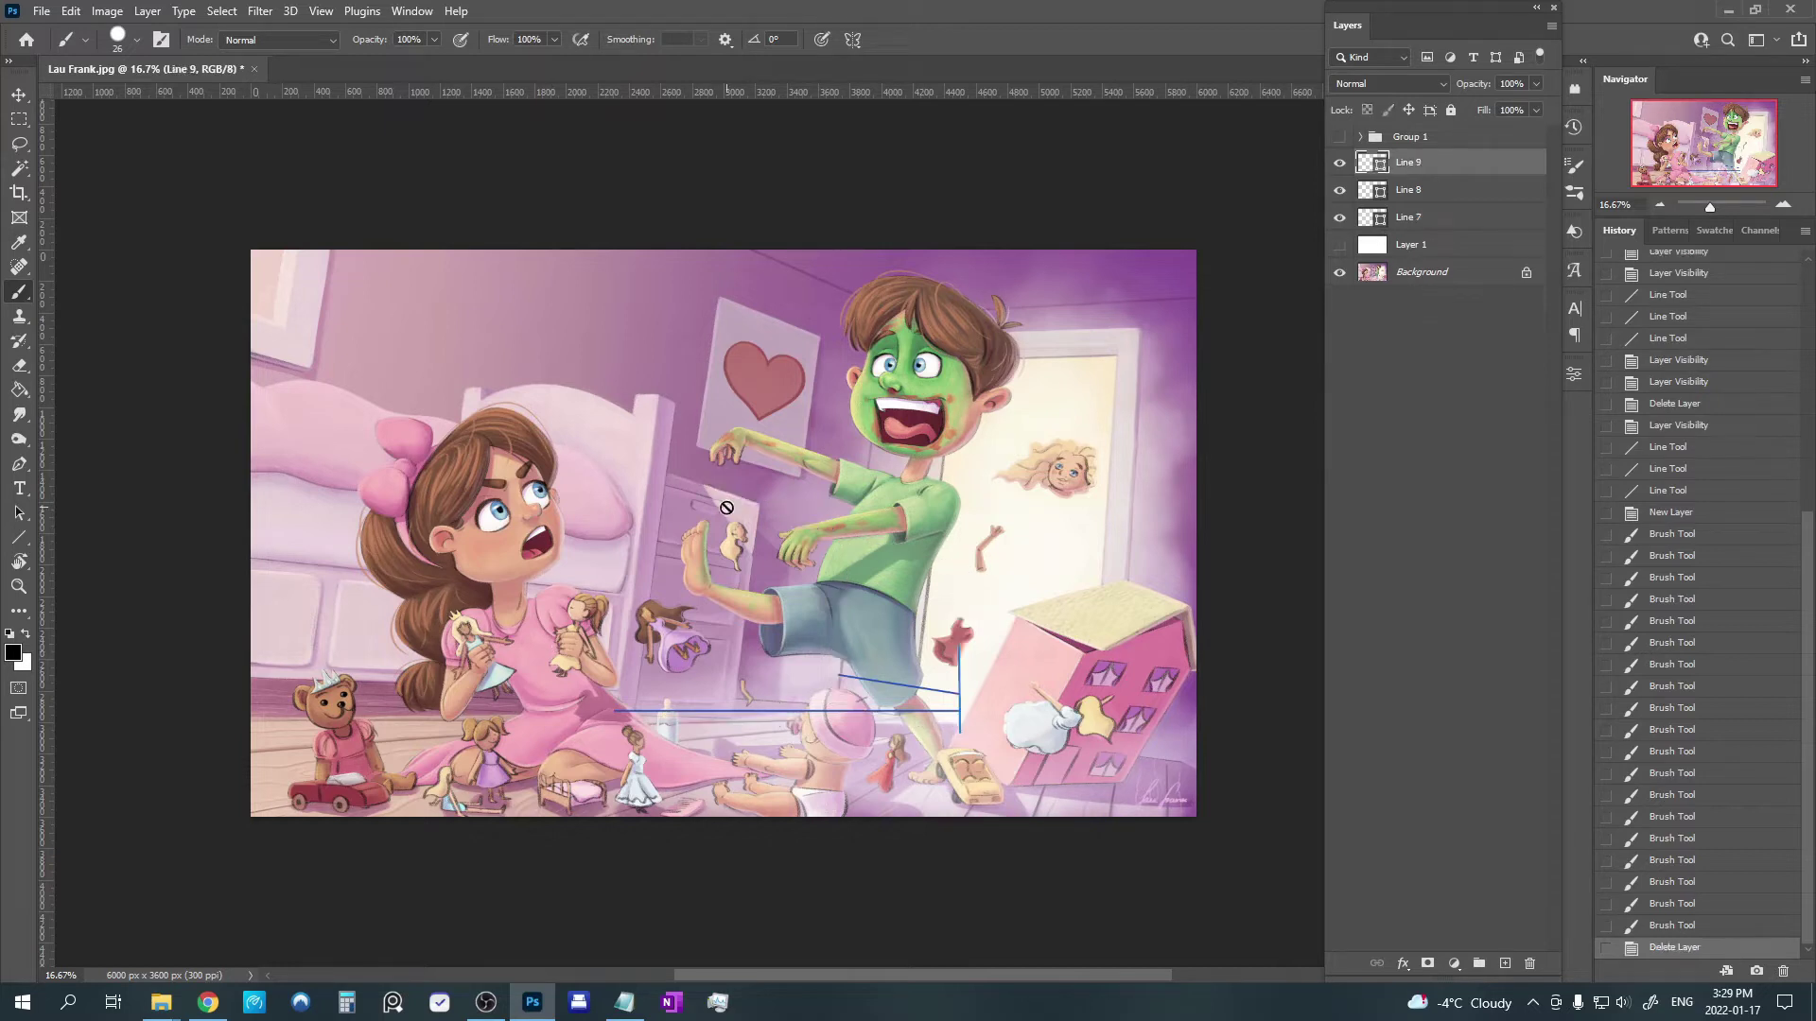
Delete the Line 8 and Line 9 guide layers.
{"action": "key", "text": "Delete"}
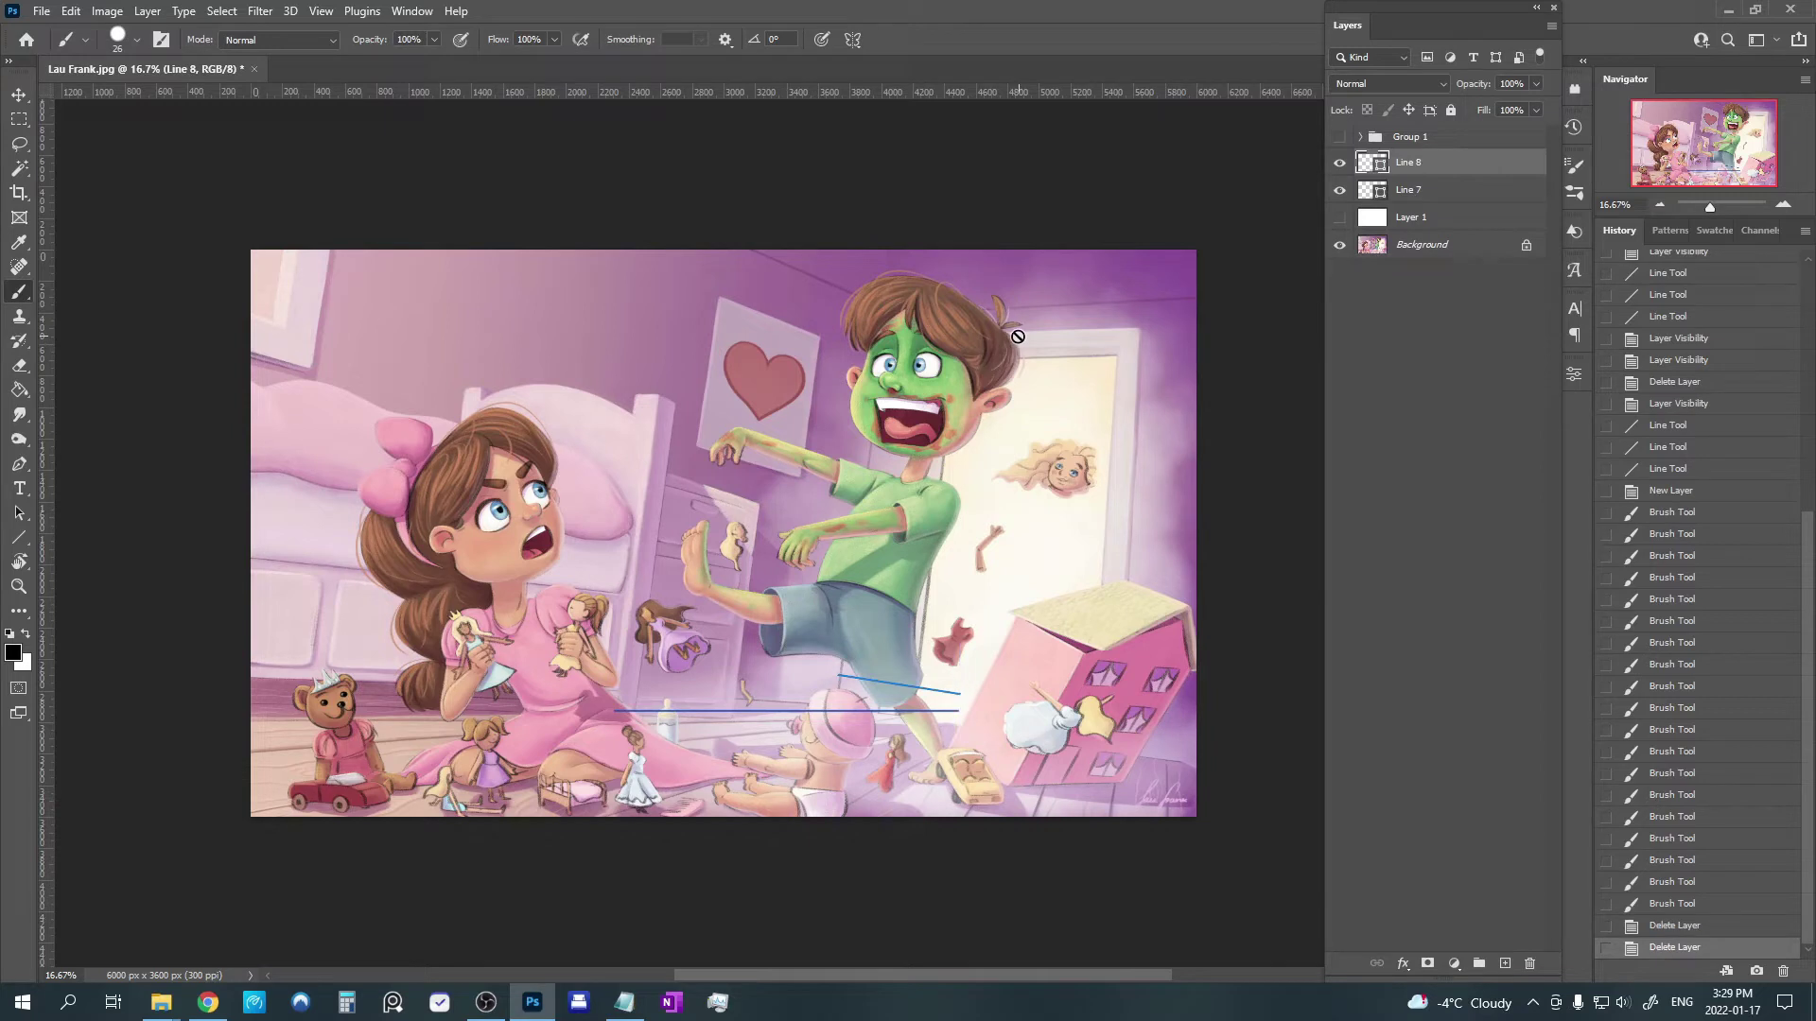
{"action": "key", "text": "Delete"}
{"action": "key", "text": "Delete"}
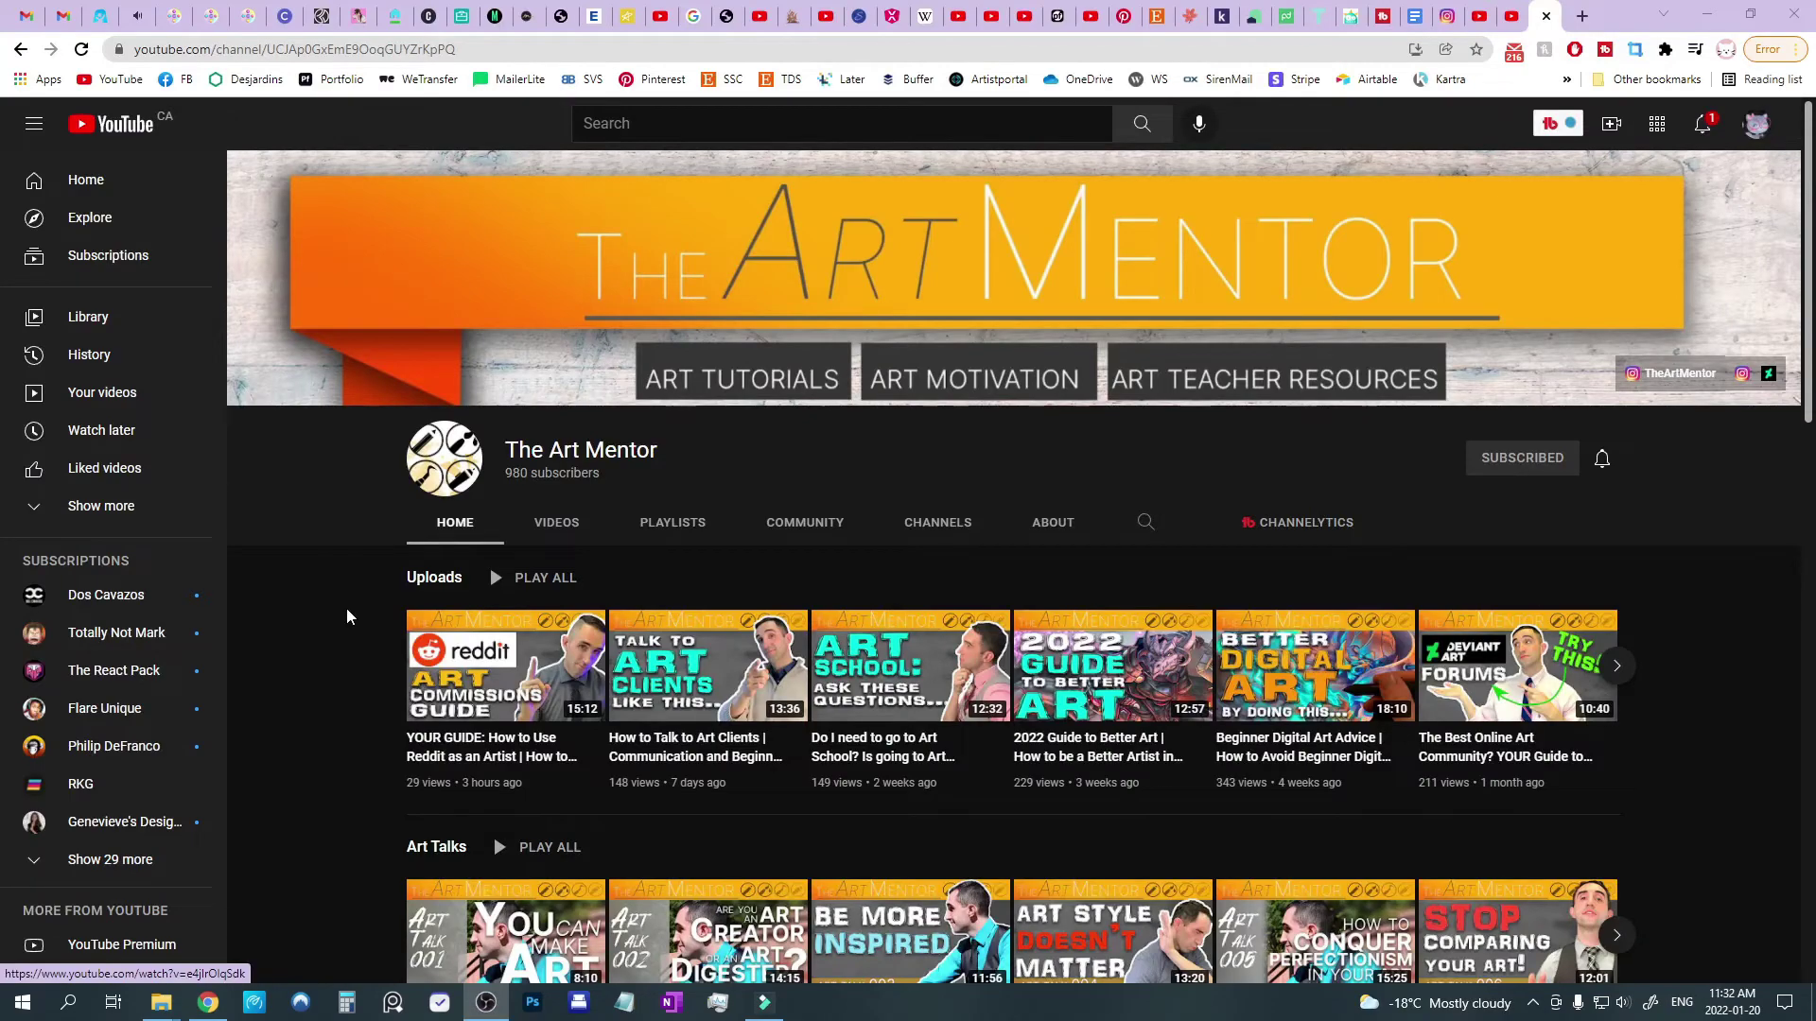
Scroll The Art Mentor channel page down to the Painting, Art Teacher Resources and Shorts rows.
{"action": "scroll", "coordinate": [347, 613], "scroll_direction": "down", "scroll_amount": 9}
{"action": "scroll", "coordinate": [348, 615], "scroll_direction": "down", "scroll_amount": 4}
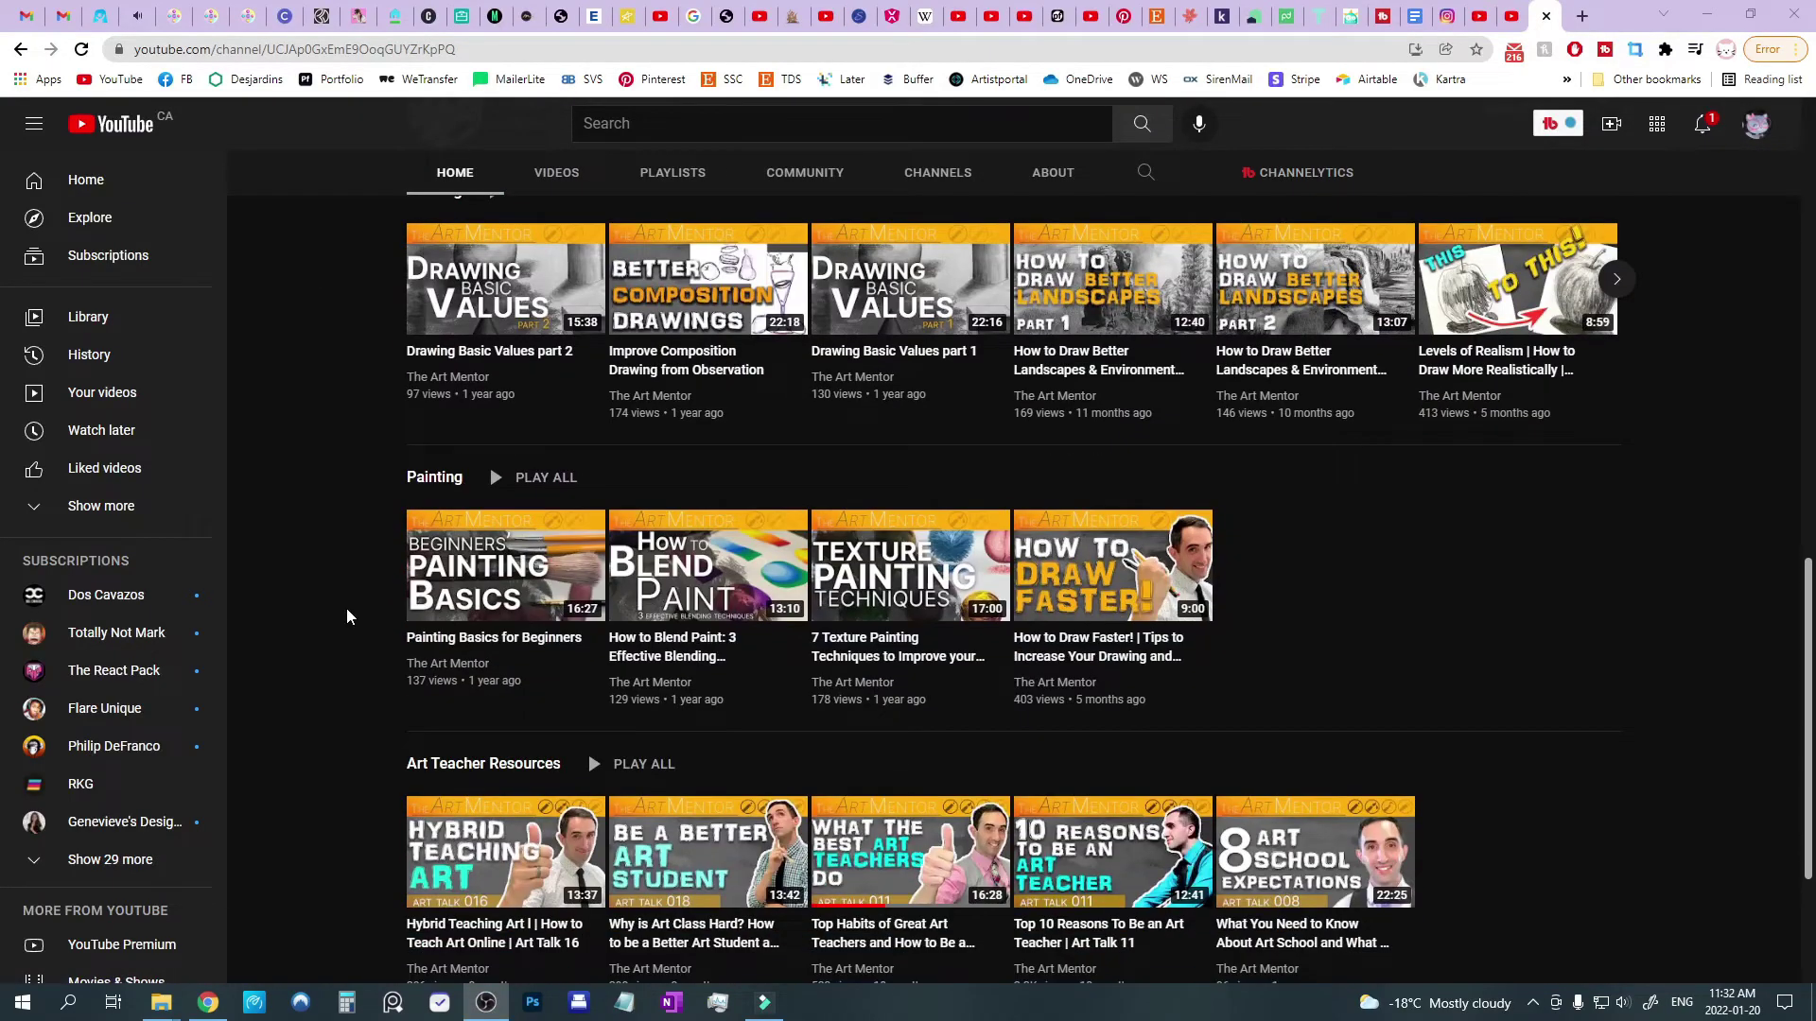
{"action": "scroll", "coordinate": [348, 615], "scroll_direction": "down", "scroll_amount": 3}
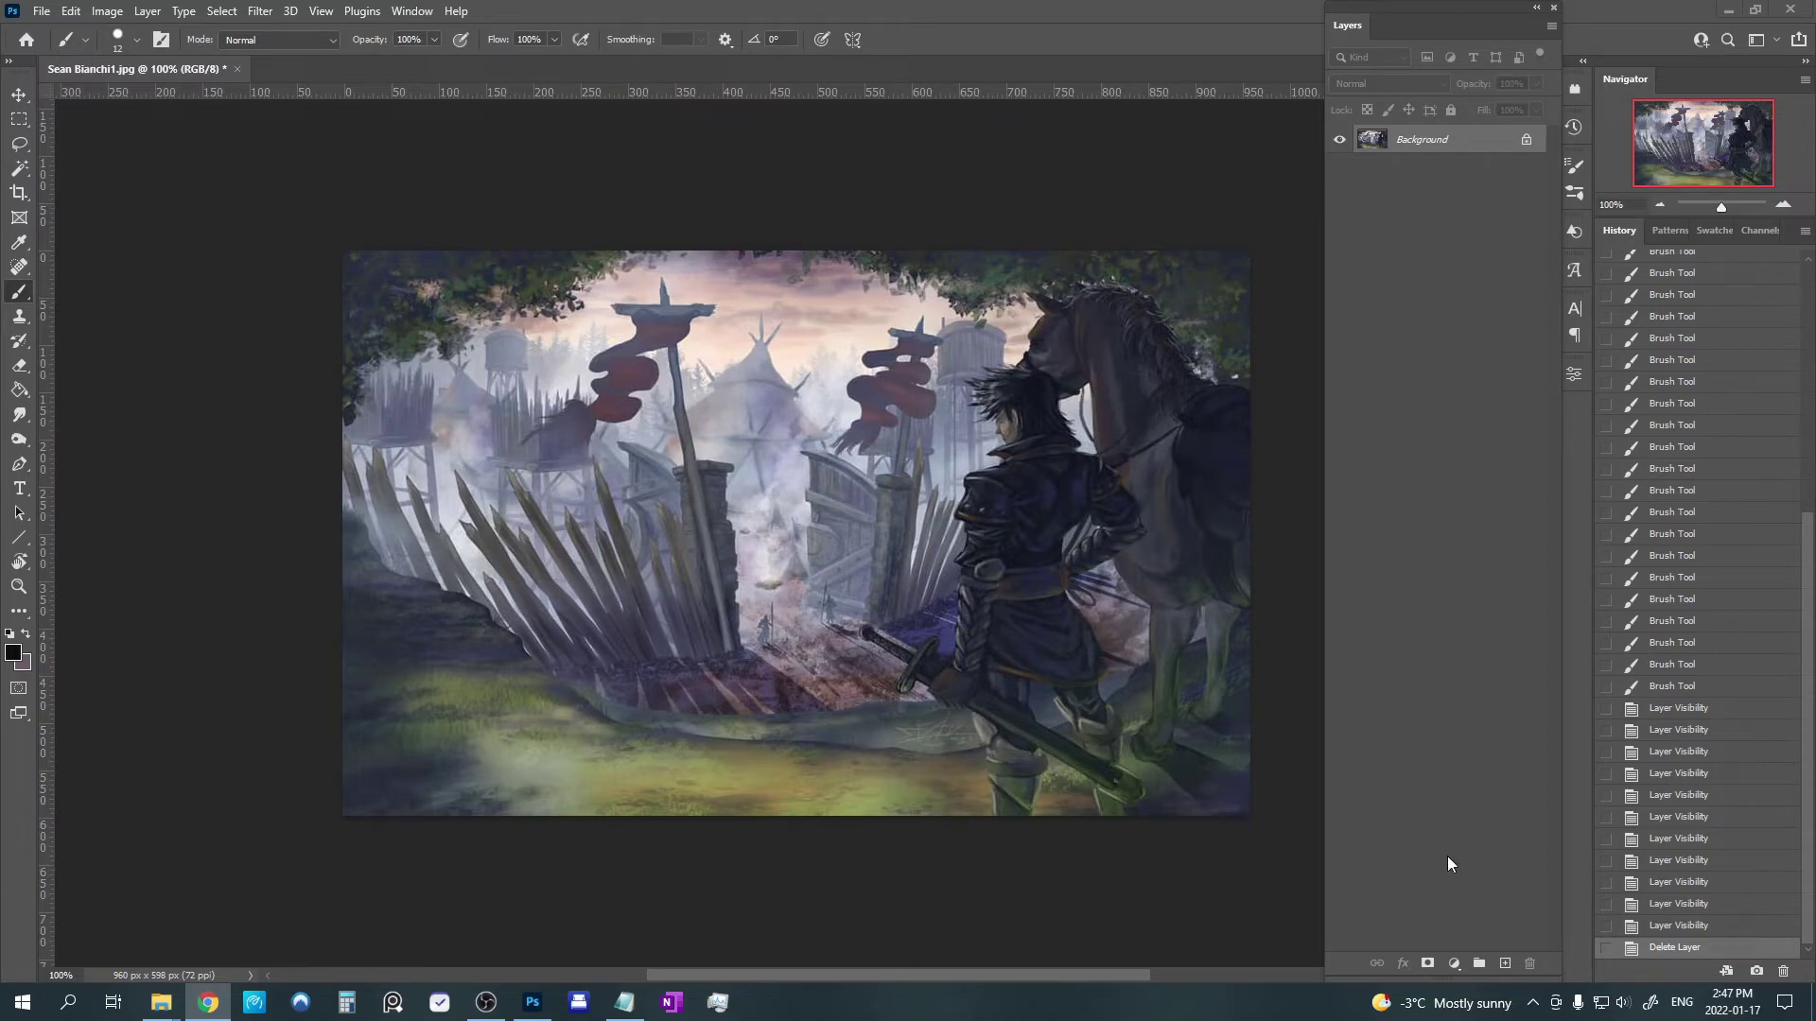
{"action": "left_click", "coordinate": [1505, 962]}
{"action": "left_click", "coordinate": [1389, 83]}
{"action": "left_click", "coordinate": [1362, 159]}
{"action": "left_click", "coordinate": [13, 652]}
{"action": "left_click", "coordinate": [1623, 529]}
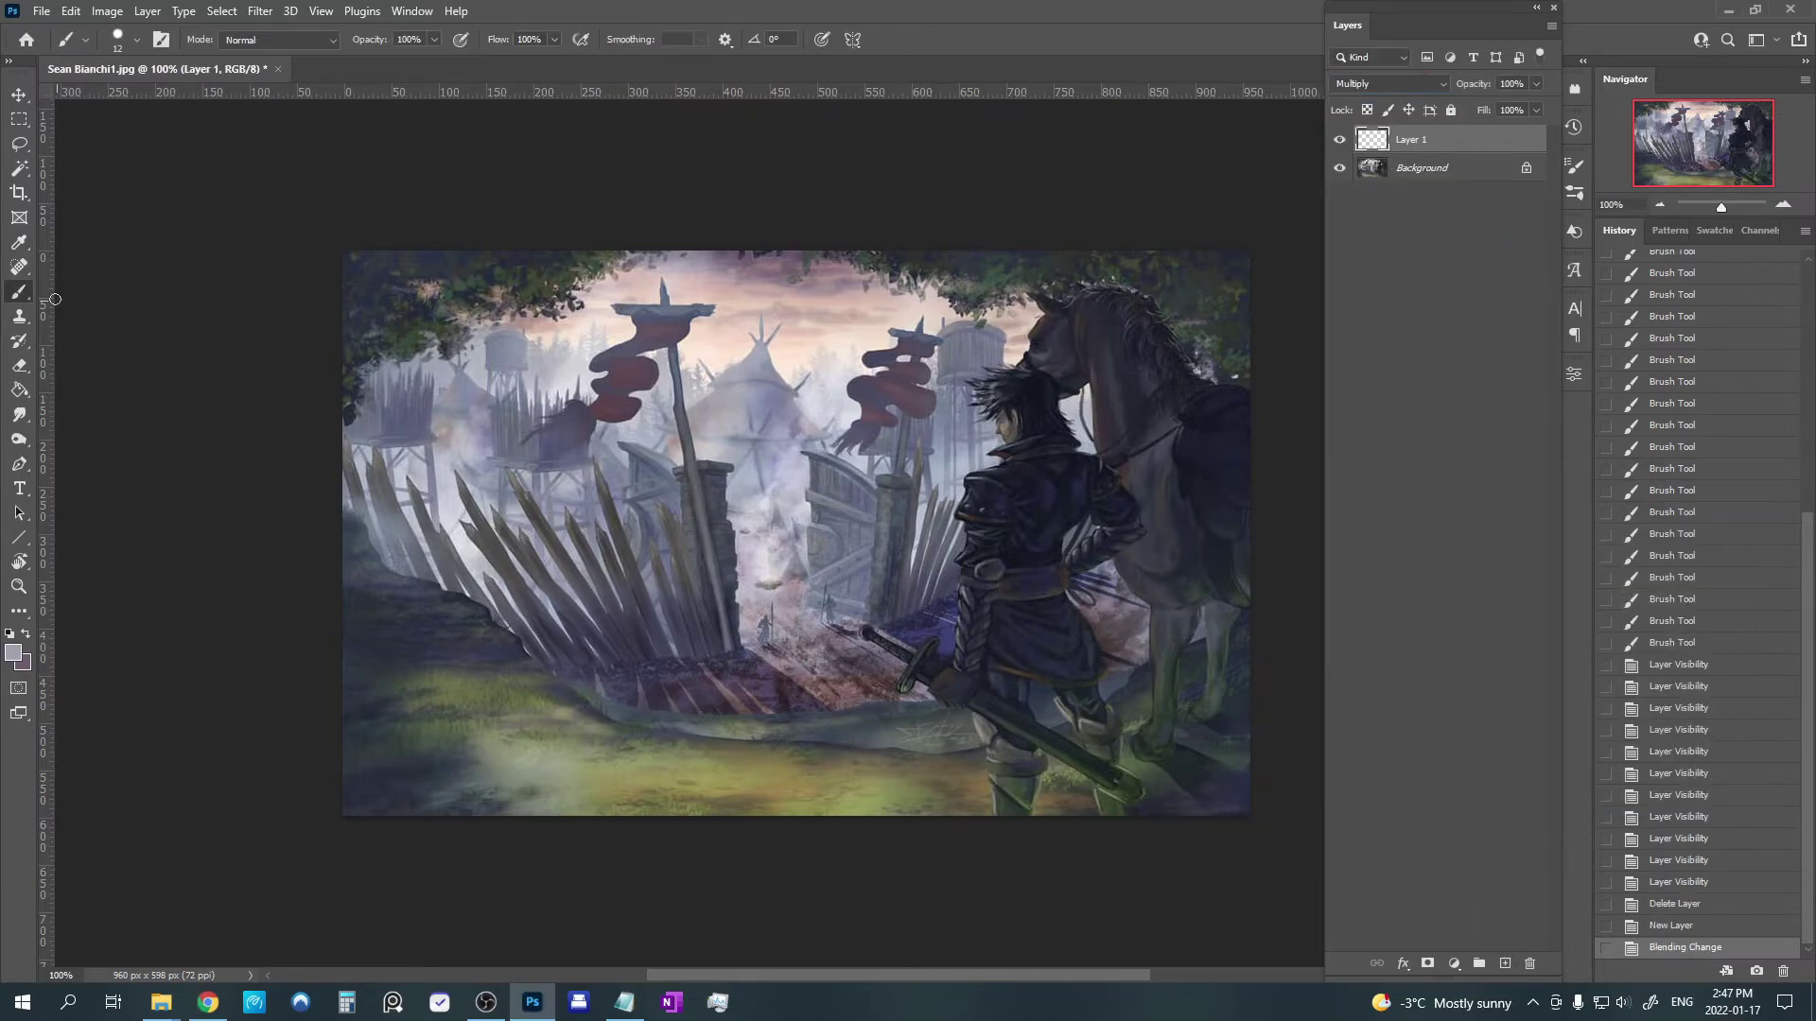
{"action": "key", "text": "bracketright"}
{"action": "key", "text": "bracketright"}
{"action": "key", "text": "bracketright"}
{"action": "key", "text": "bracketright"}
{"action": "mouse_move", "coordinate": [355, 662]}
{"action": "left_mouse_down"}
{"action": "mouse_move", "coordinate": [366, 817]}
{"action": "mouse_move", "coordinate": [372, 580]}
{"action": "mouse_move", "coordinate": [463, 616]}
{"action": "mouse_move", "coordinate": [543, 823]}
{"action": "mouse_move", "coordinate": [637, 748]}
{"action": "mouse_move", "coordinate": [846, 651]}
{"action": "left_mouse_up"}
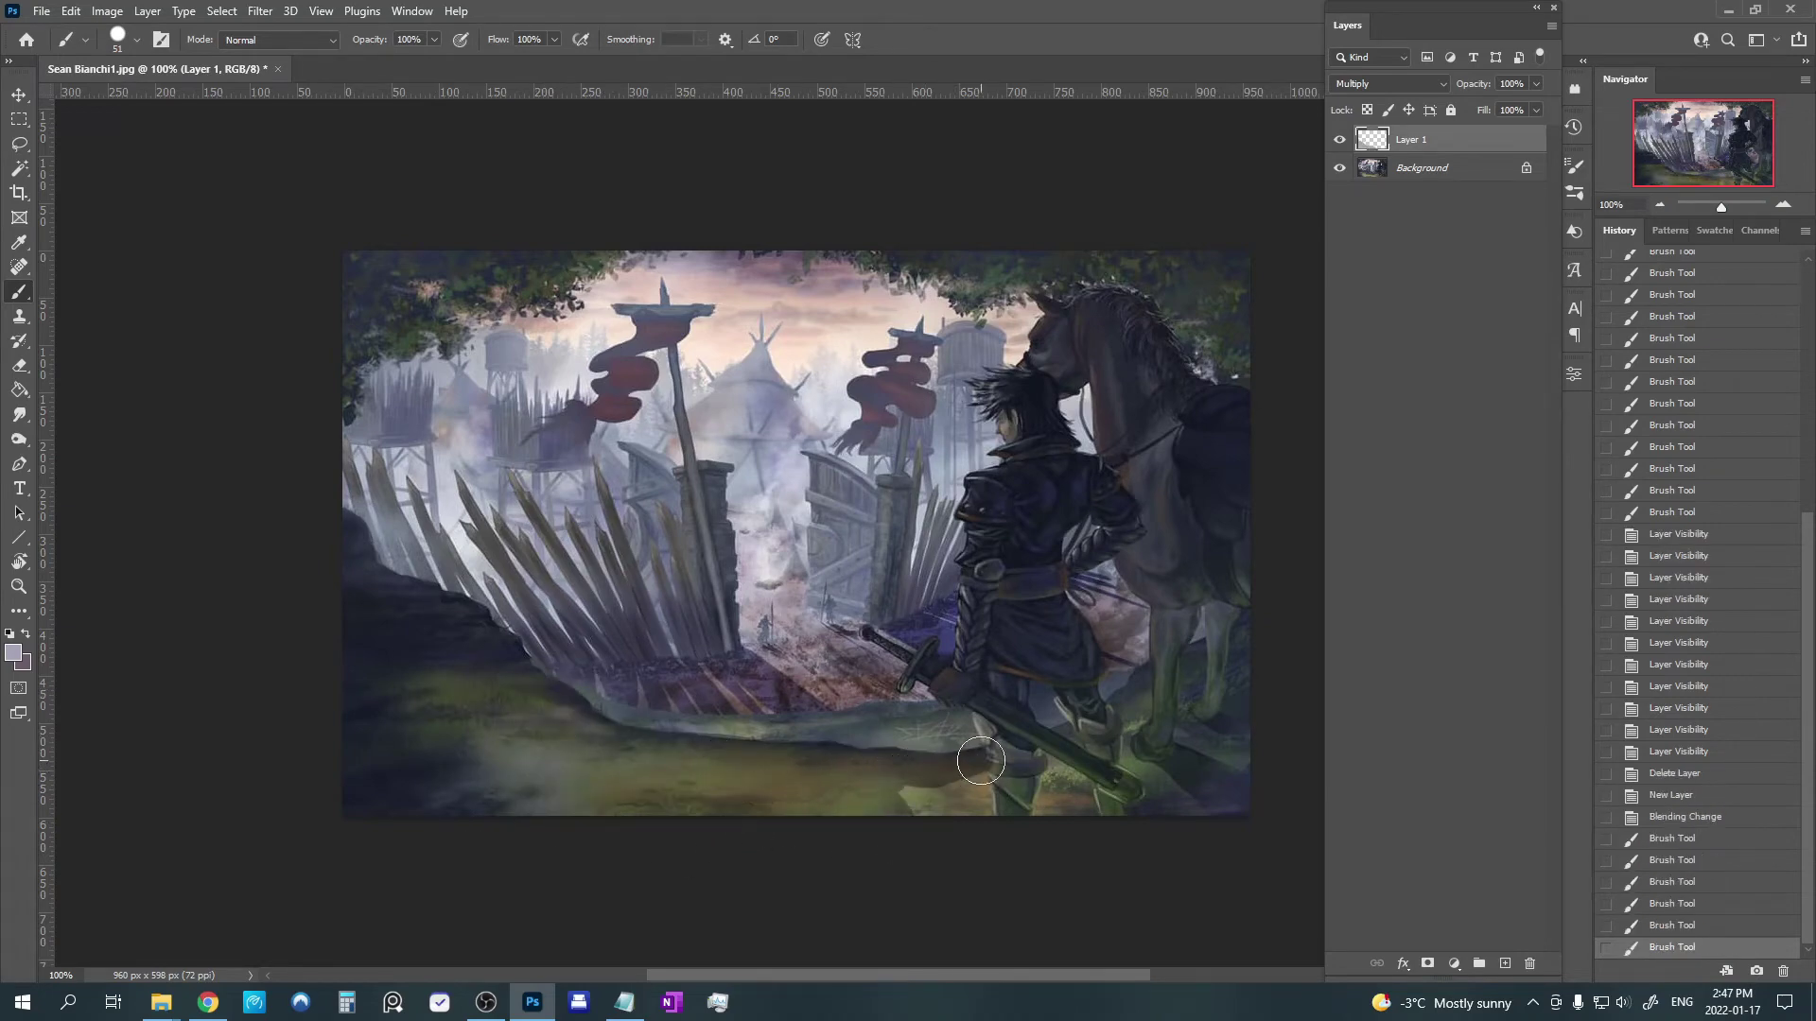
{"action": "key", "text": "bracketleft"}
{"action": "key", "text": "bracketleft"}
{"action": "key", "text": "bracketleft"}
{"action": "mouse_move", "coordinate": [1026, 814]}
{"action": "left_mouse_down"}
{"action": "mouse_move", "coordinate": [1146, 785]}
{"action": "mouse_move", "coordinate": [1243, 728]}
{"action": "left_mouse_up"}
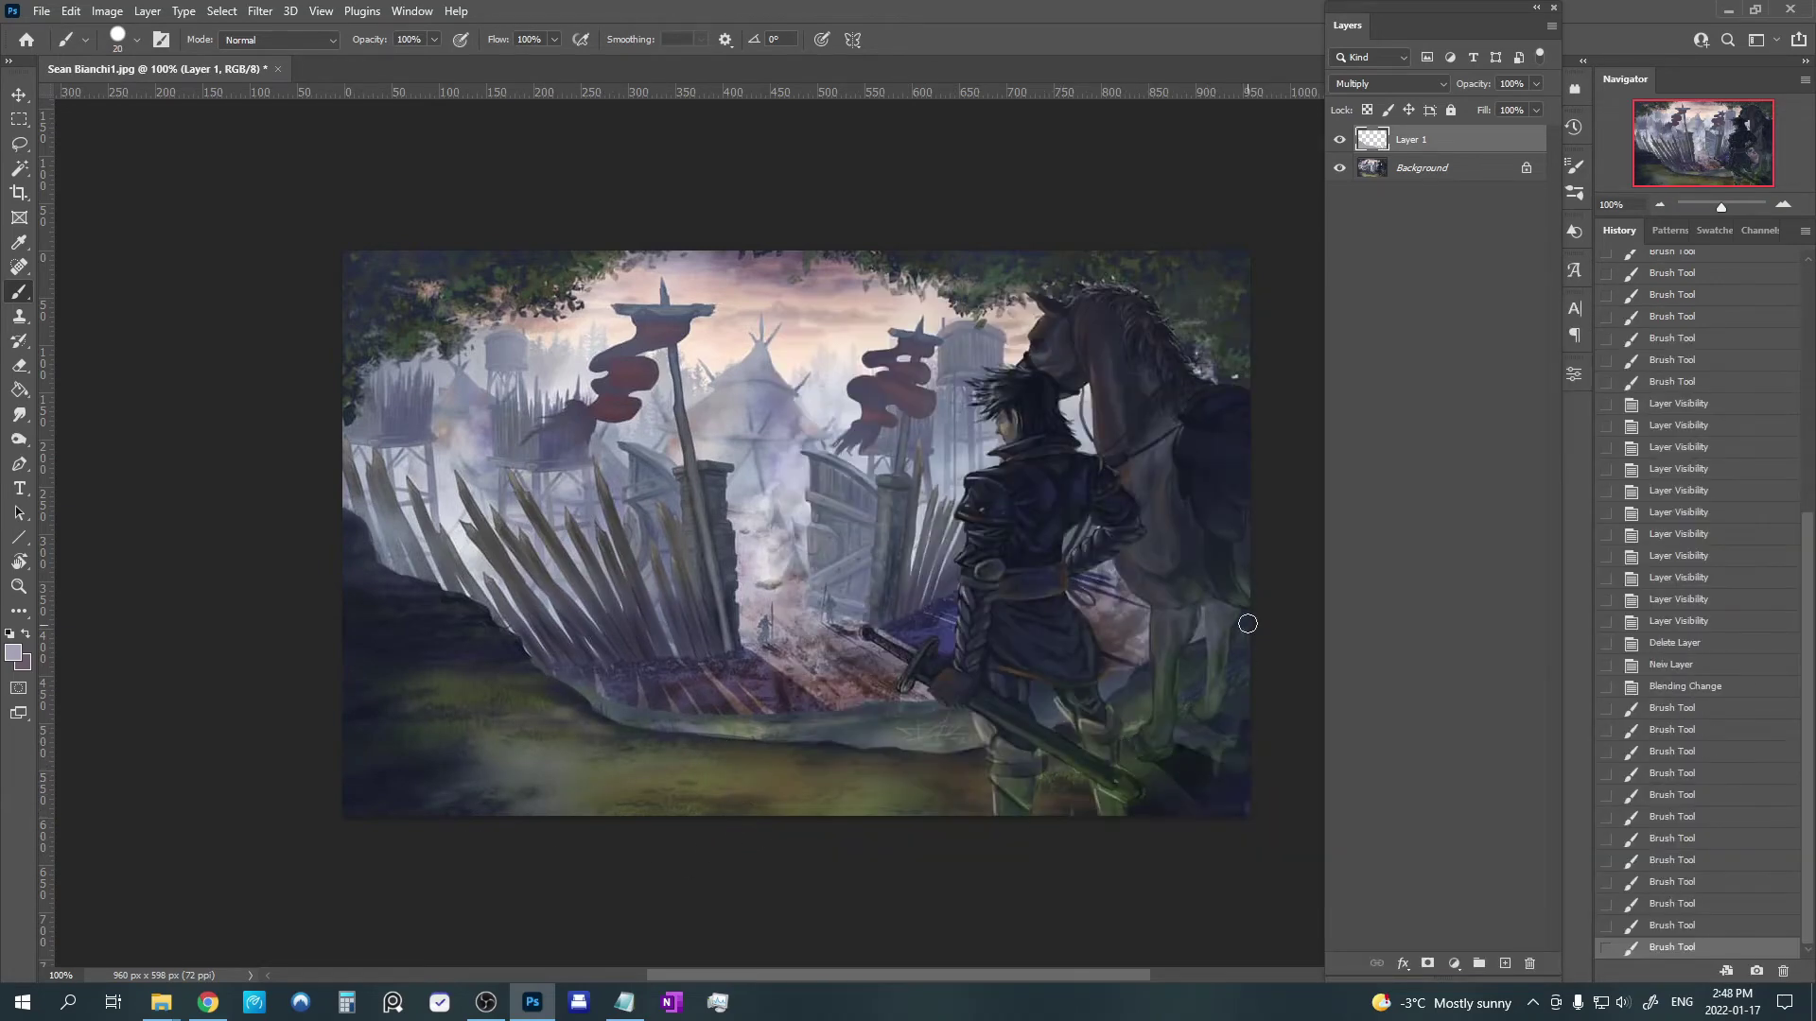
{"action": "left_click_drag", "start_coordinate": [1248, 623], "coordinate": [1215, 762]}
{"action": "left_click_drag", "start_coordinate": [1203, 653], "coordinate": [1178, 743]}
{"action": "mouse_move", "coordinate": [1206, 657]}
{"action": "left_mouse_down"}
{"action": "mouse_move", "coordinate": [1126, 708]}
{"action": "mouse_move", "coordinate": [1121, 751]}
{"action": "left_mouse_up"}
{"action": "left_click_drag", "start_coordinate": [1147, 666], "coordinate": [1117, 719]}
{"action": "left_click_drag", "start_coordinate": [1149, 671], "coordinate": [1125, 715]}
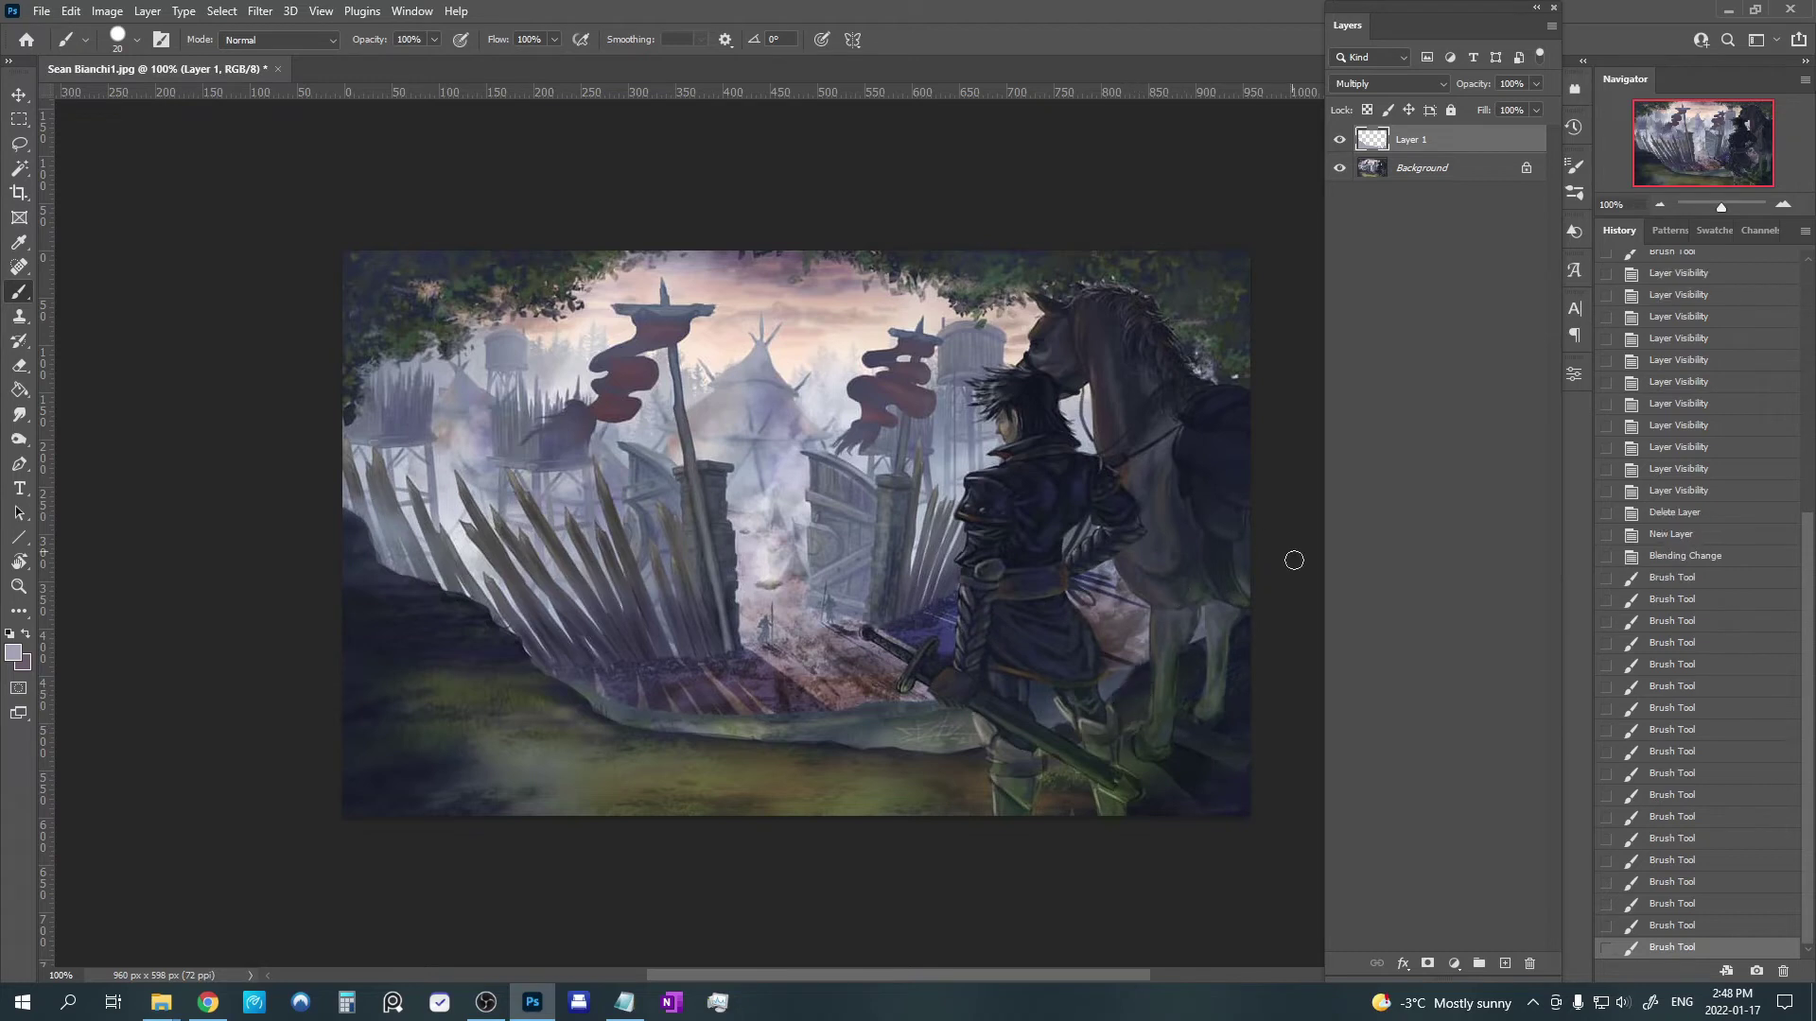
{"action": "key", "text": "ctrl+u"}
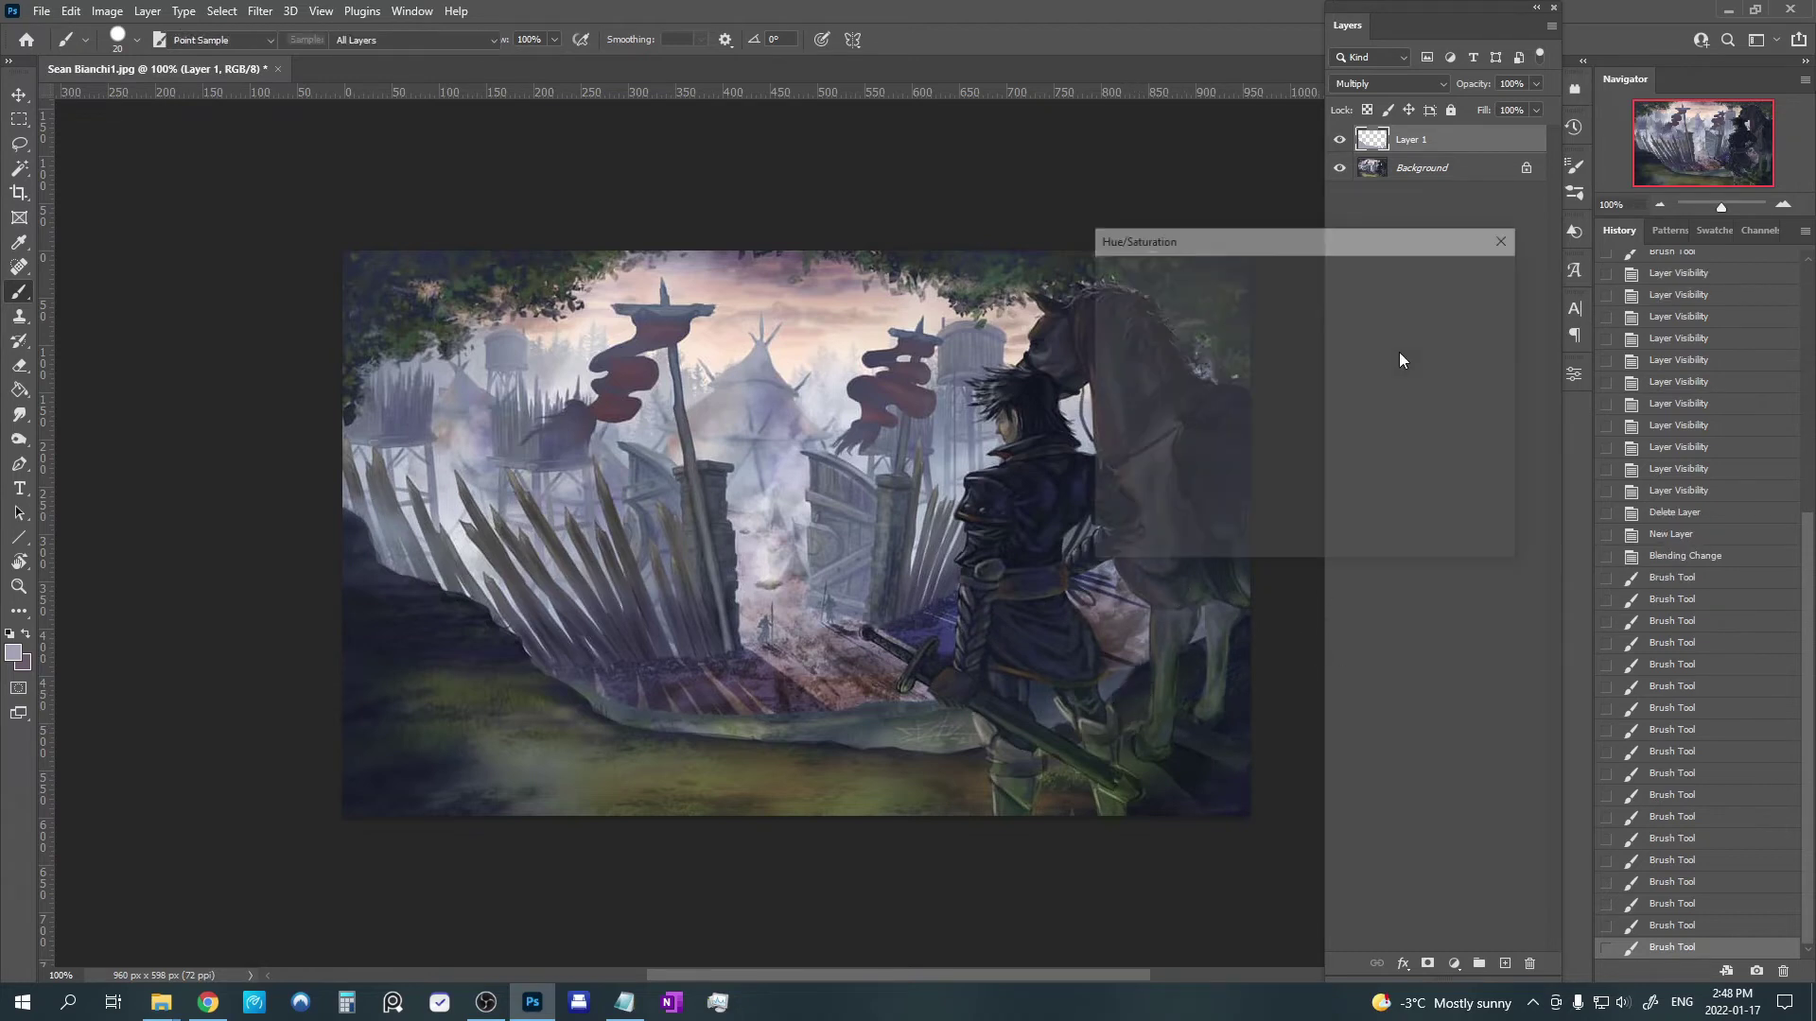
{"action": "left_click_drag", "start_coordinate": [1260, 467], "coordinate": [1252, 467]}
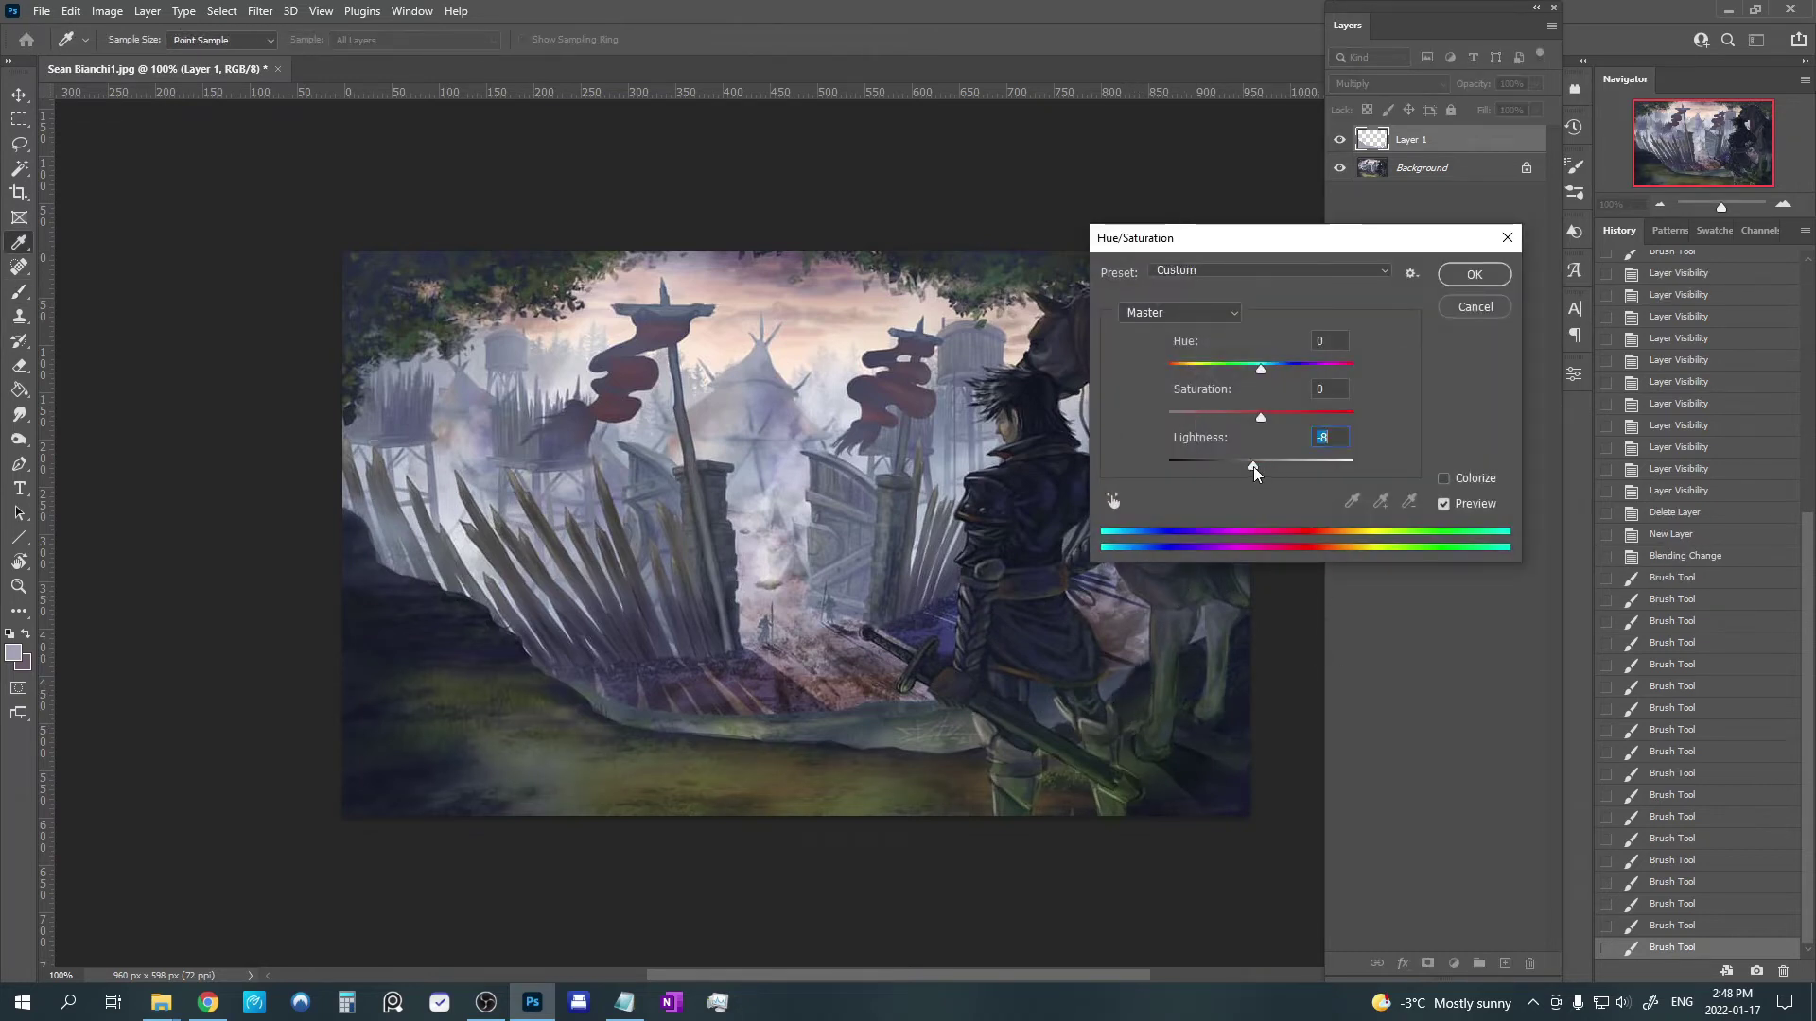
{"action": "left_click", "coordinate": [1461, 275]}
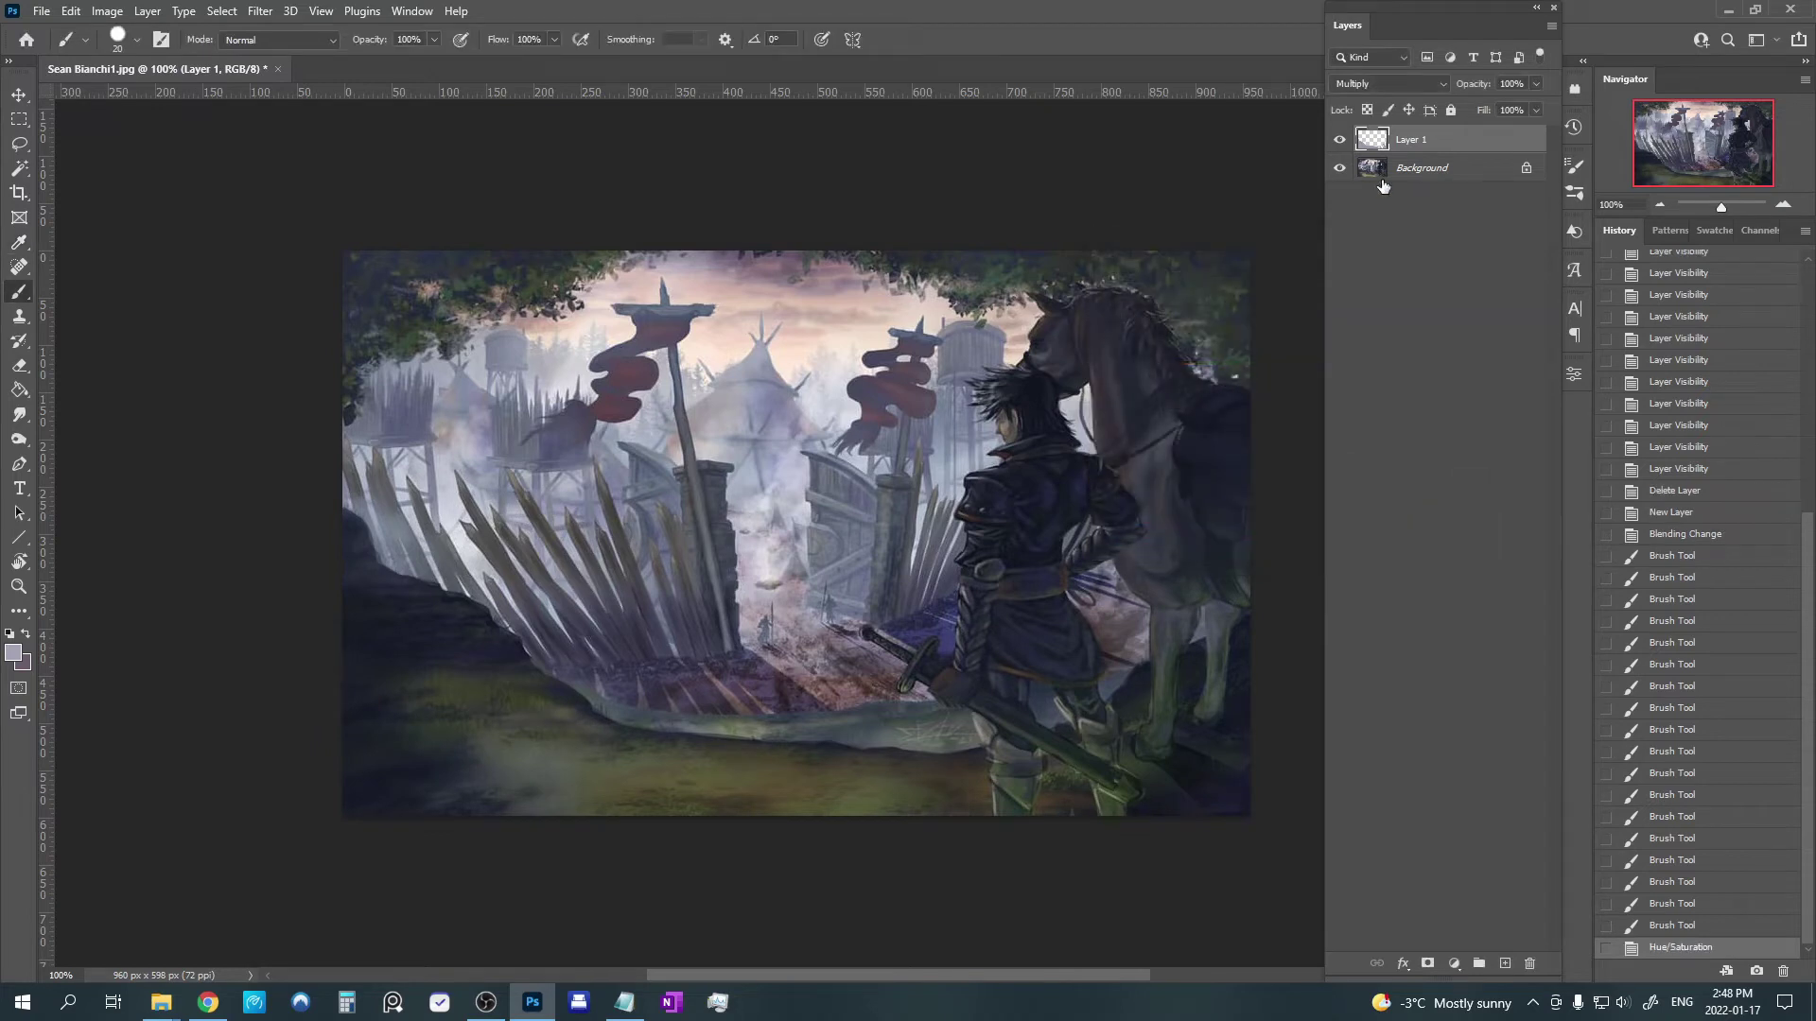
{"action": "left_click", "coordinate": [1340, 141]}
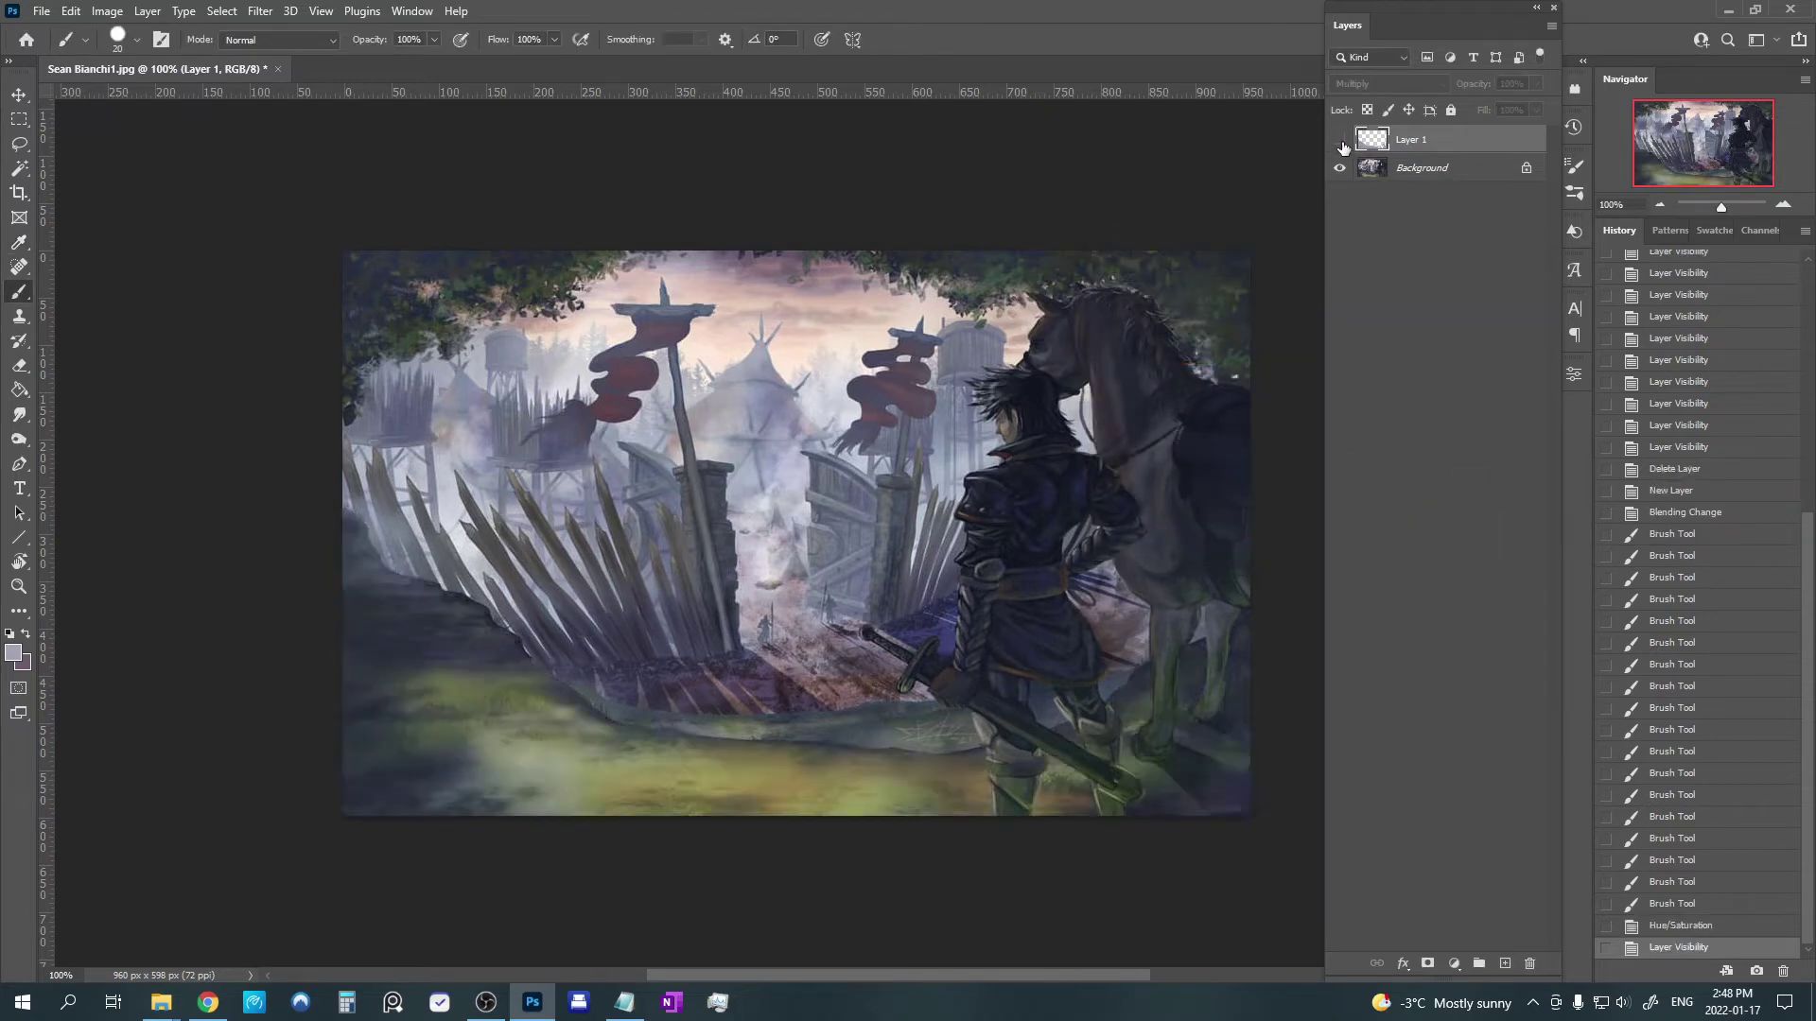
{"action": "left_click", "coordinate": [1340, 141]}
{"action": "left_click", "coordinate": [1340, 141]}
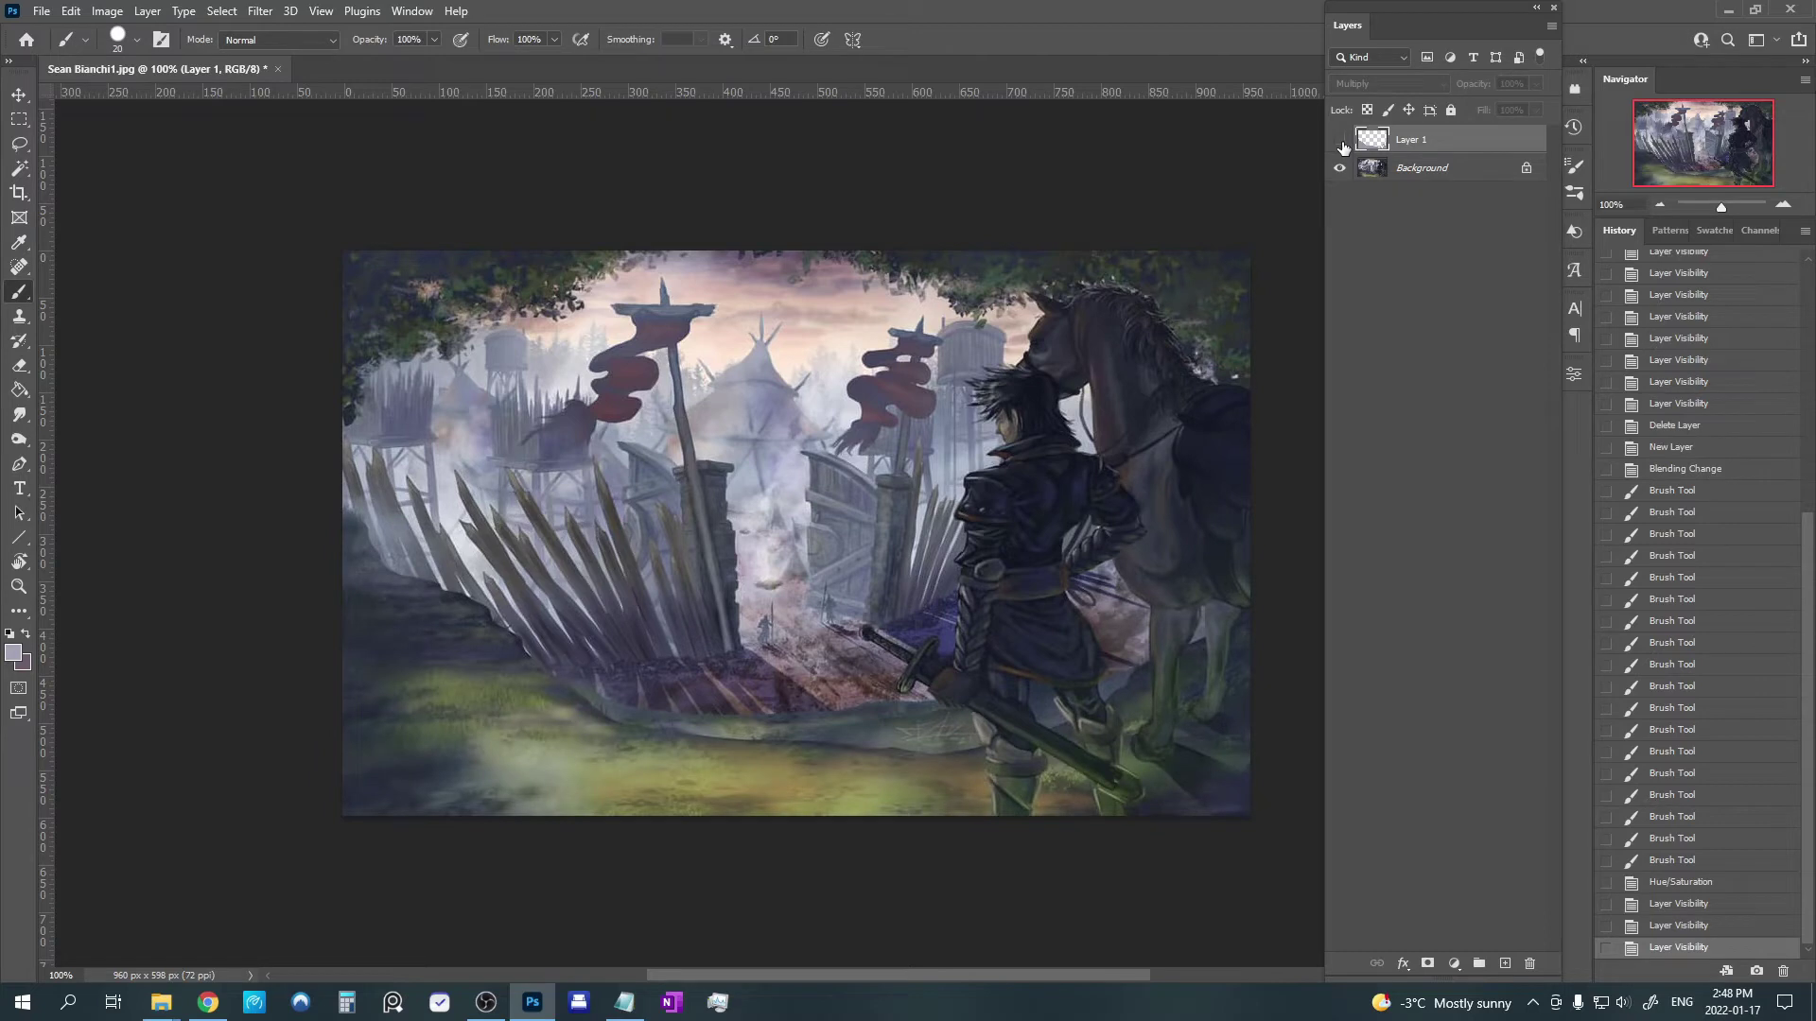
{"action": "left_click", "coordinate": [1340, 141]}
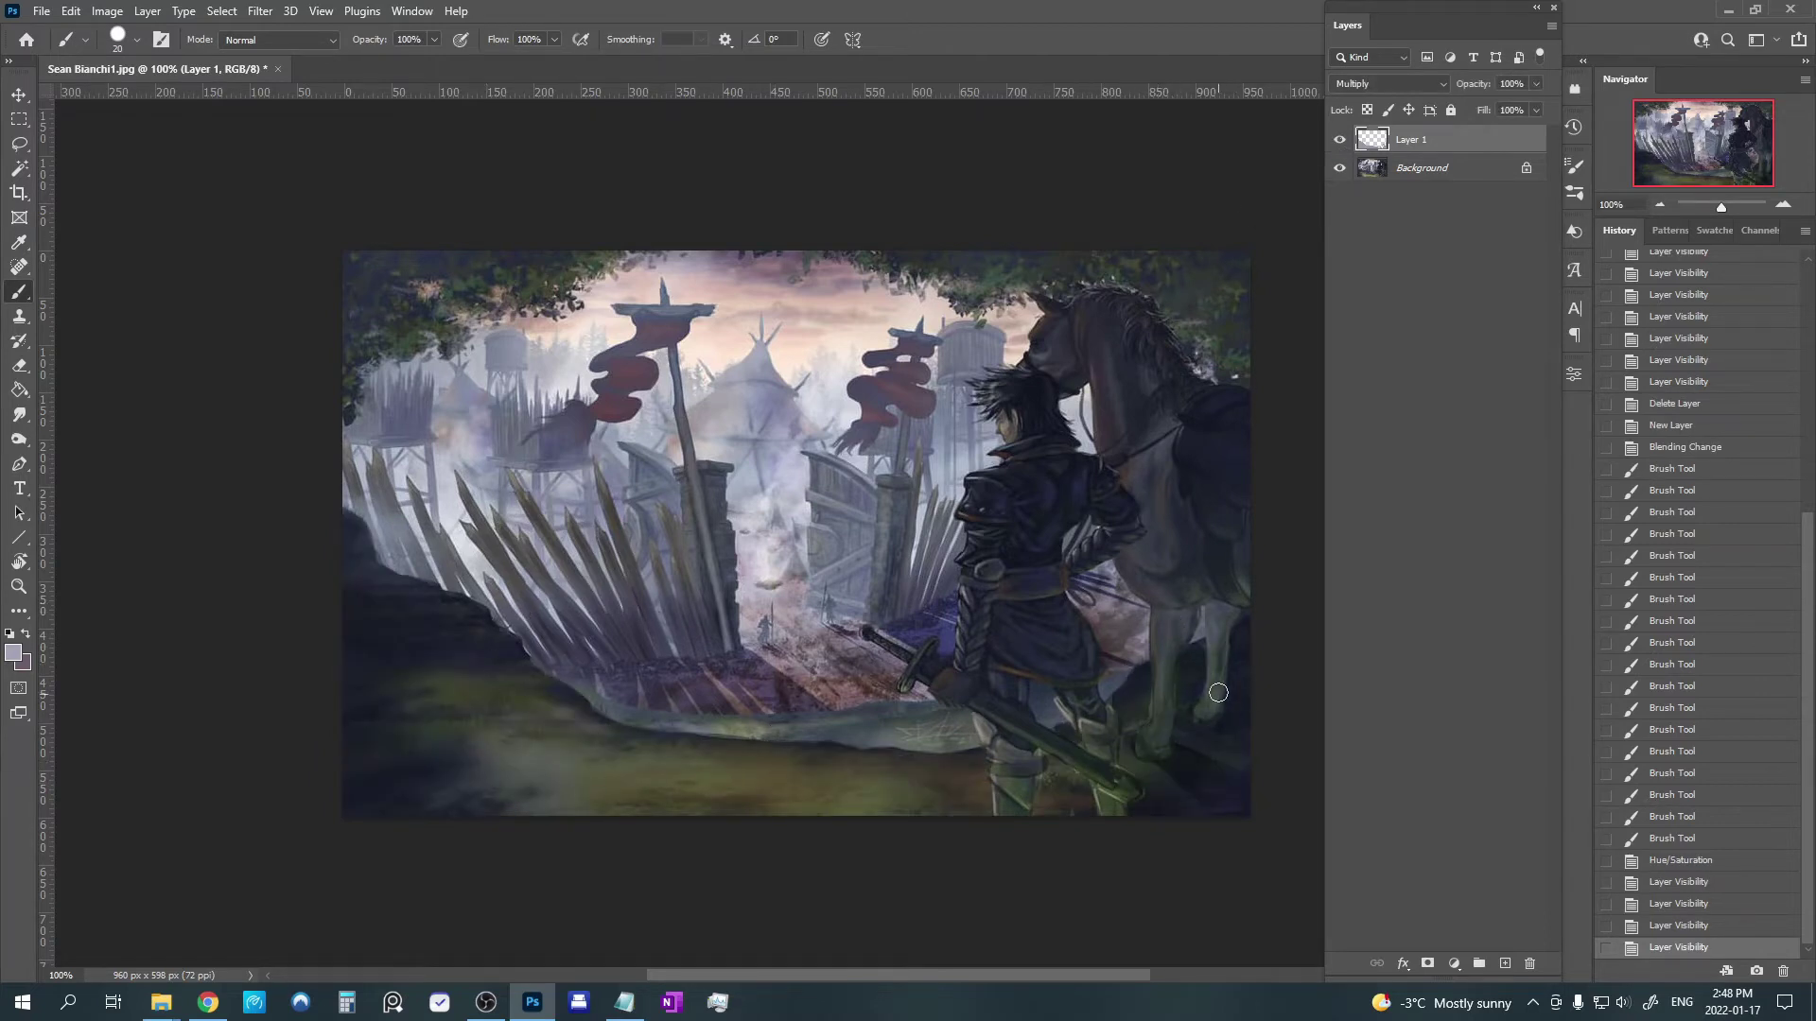
{"action": "left_click", "coordinate": [1339, 141]}
{"action": "left_click", "coordinate": [1340, 142]}
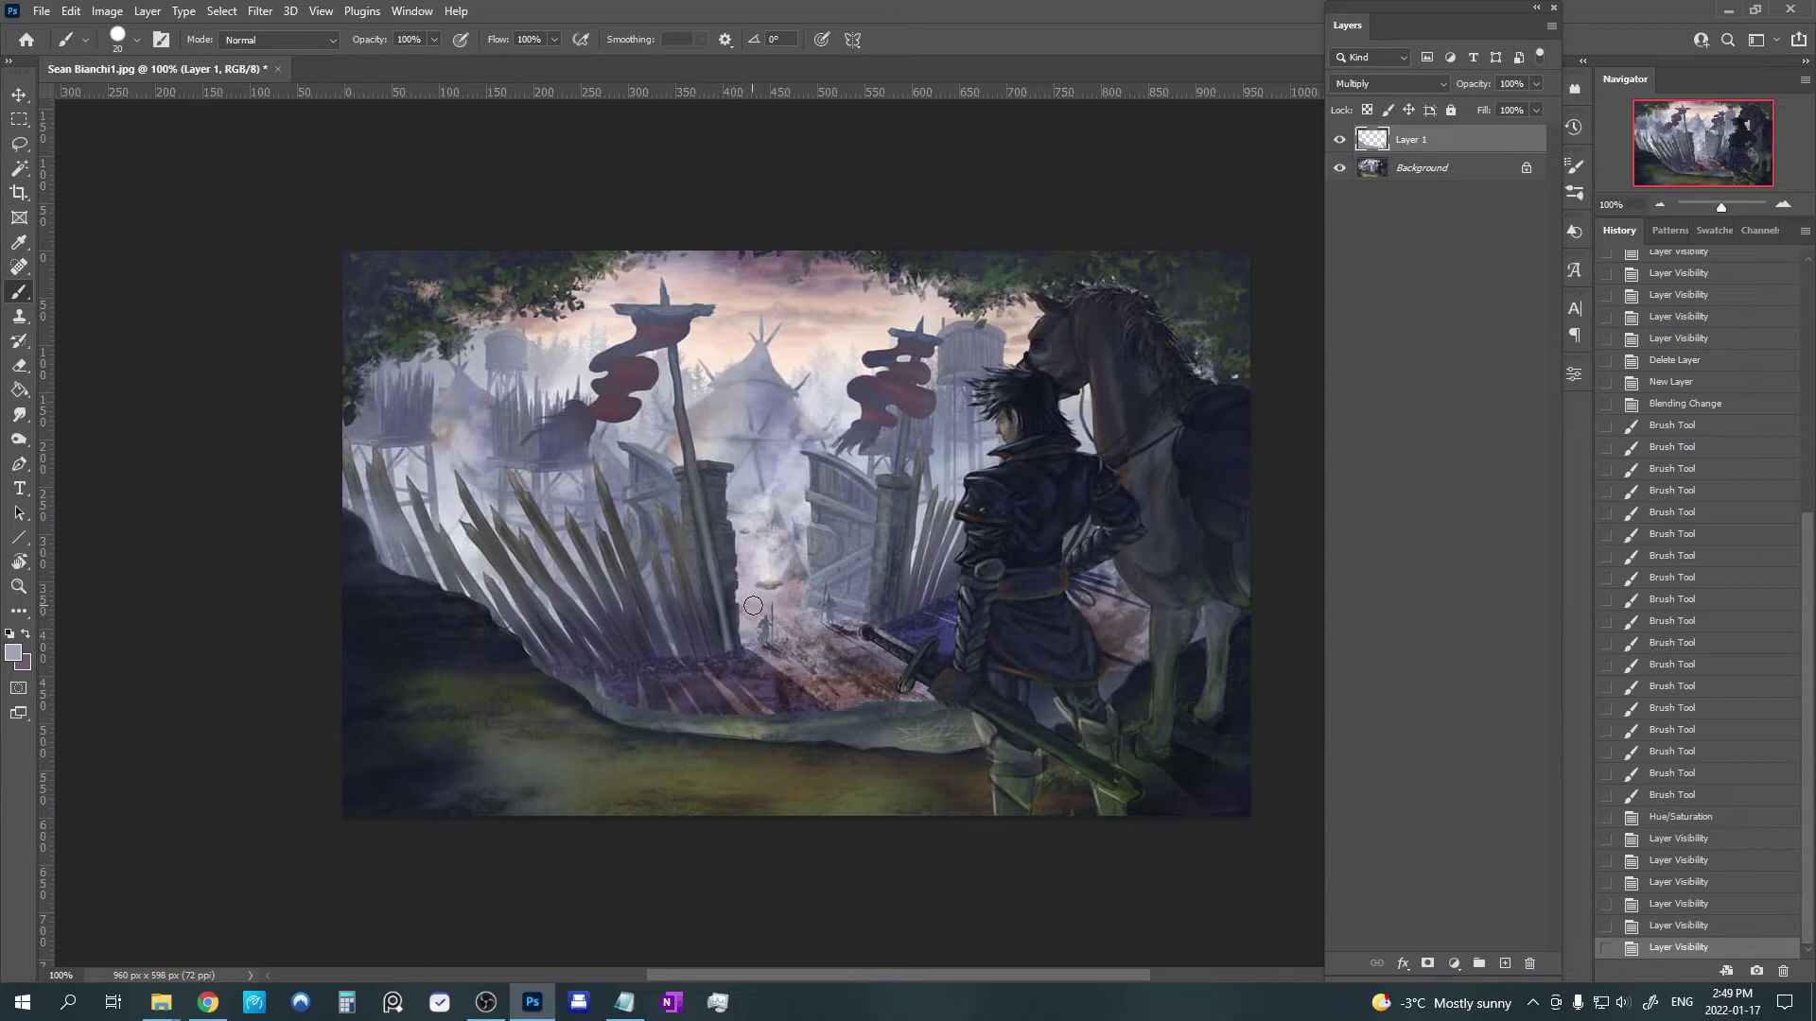
{"action": "key", "text": "ctrl+shift+n"}
Set Layer 2 to Overlay and paint light over the spikes, red banner, tall pole and walkway edge.
{"action": "key", "text": "shift+alt+o"}
{"action": "mouse_move", "coordinate": [355, 454]}
{"action": "left_mouse_down"}
{"action": "mouse_move", "coordinate": [397, 568]}
{"action": "mouse_move", "coordinate": [445, 575]}
{"action": "mouse_move", "coordinate": [529, 652]}
{"action": "left_mouse_up"}
{"action": "mouse_move", "coordinate": [472, 482]}
{"action": "left_mouse_down"}
{"action": "mouse_move", "coordinate": [577, 681]}
{"action": "mouse_move", "coordinate": [671, 723]}
{"action": "left_mouse_up"}
{"action": "mouse_move", "coordinate": [496, 520]}
{"action": "left_mouse_down"}
{"action": "mouse_move", "coordinate": [627, 675]}
{"action": "mouse_move", "coordinate": [550, 443]}
{"action": "mouse_move", "coordinate": [581, 408]}
{"action": "mouse_move", "coordinate": [617, 409]}
{"action": "mouse_move", "coordinate": [601, 392]}
{"action": "mouse_move", "coordinate": [642, 312]}
{"action": "mouse_move", "coordinate": [641, 347]}
{"action": "mouse_move", "coordinate": [692, 311]}
{"action": "mouse_move", "coordinate": [643, 389]}
{"action": "left_mouse_up"}
{"action": "mouse_move", "coordinate": [577, 529]}
{"action": "left_mouse_down"}
{"action": "mouse_move", "coordinate": [615, 596]}
{"action": "mouse_move", "coordinate": [667, 492]}
{"action": "mouse_move", "coordinate": [716, 558]}
{"action": "mouse_move", "coordinate": [679, 352]}
{"action": "left_mouse_up"}
{"action": "mouse_move", "coordinate": [629, 720]}
{"action": "left_mouse_down"}
{"action": "mouse_move", "coordinate": [851, 700]}
{"action": "mouse_move", "coordinate": [888, 718]}
{"action": "mouse_move", "coordinate": [899, 701]}
{"action": "mouse_move", "coordinate": [956, 746]}
{"action": "mouse_move", "coordinate": [1110, 684]}
{"action": "mouse_move", "coordinate": [1099, 581]}
{"action": "mouse_move", "coordinate": [1198, 634]}
{"action": "mouse_move", "coordinate": [944, 655]}
{"action": "mouse_move", "coordinate": [902, 515]}
{"action": "mouse_move", "coordinate": [821, 514]}
{"action": "mouse_move", "coordinate": [832, 463]}
{"action": "mouse_move", "coordinate": [865, 624]}
{"action": "mouse_move", "coordinate": [899, 482]}
{"action": "mouse_move", "coordinate": [931, 516]}
{"action": "mouse_move", "coordinate": [928, 605]}
{"action": "mouse_move", "coordinate": [851, 435]}
{"action": "mouse_move", "coordinate": [875, 364]}
{"action": "mouse_move", "coordinate": [900, 366]}
{"action": "mouse_move", "coordinate": [925, 454]}
{"action": "mouse_move", "coordinate": [955, 350]}
{"action": "mouse_move", "coordinate": [932, 416]}
{"action": "mouse_move", "coordinate": [983, 464]}
{"action": "mouse_move", "coordinate": [1078, 445]}
{"action": "mouse_move", "coordinate": [1120, 366]}
{"action": "left_mouse_up"}
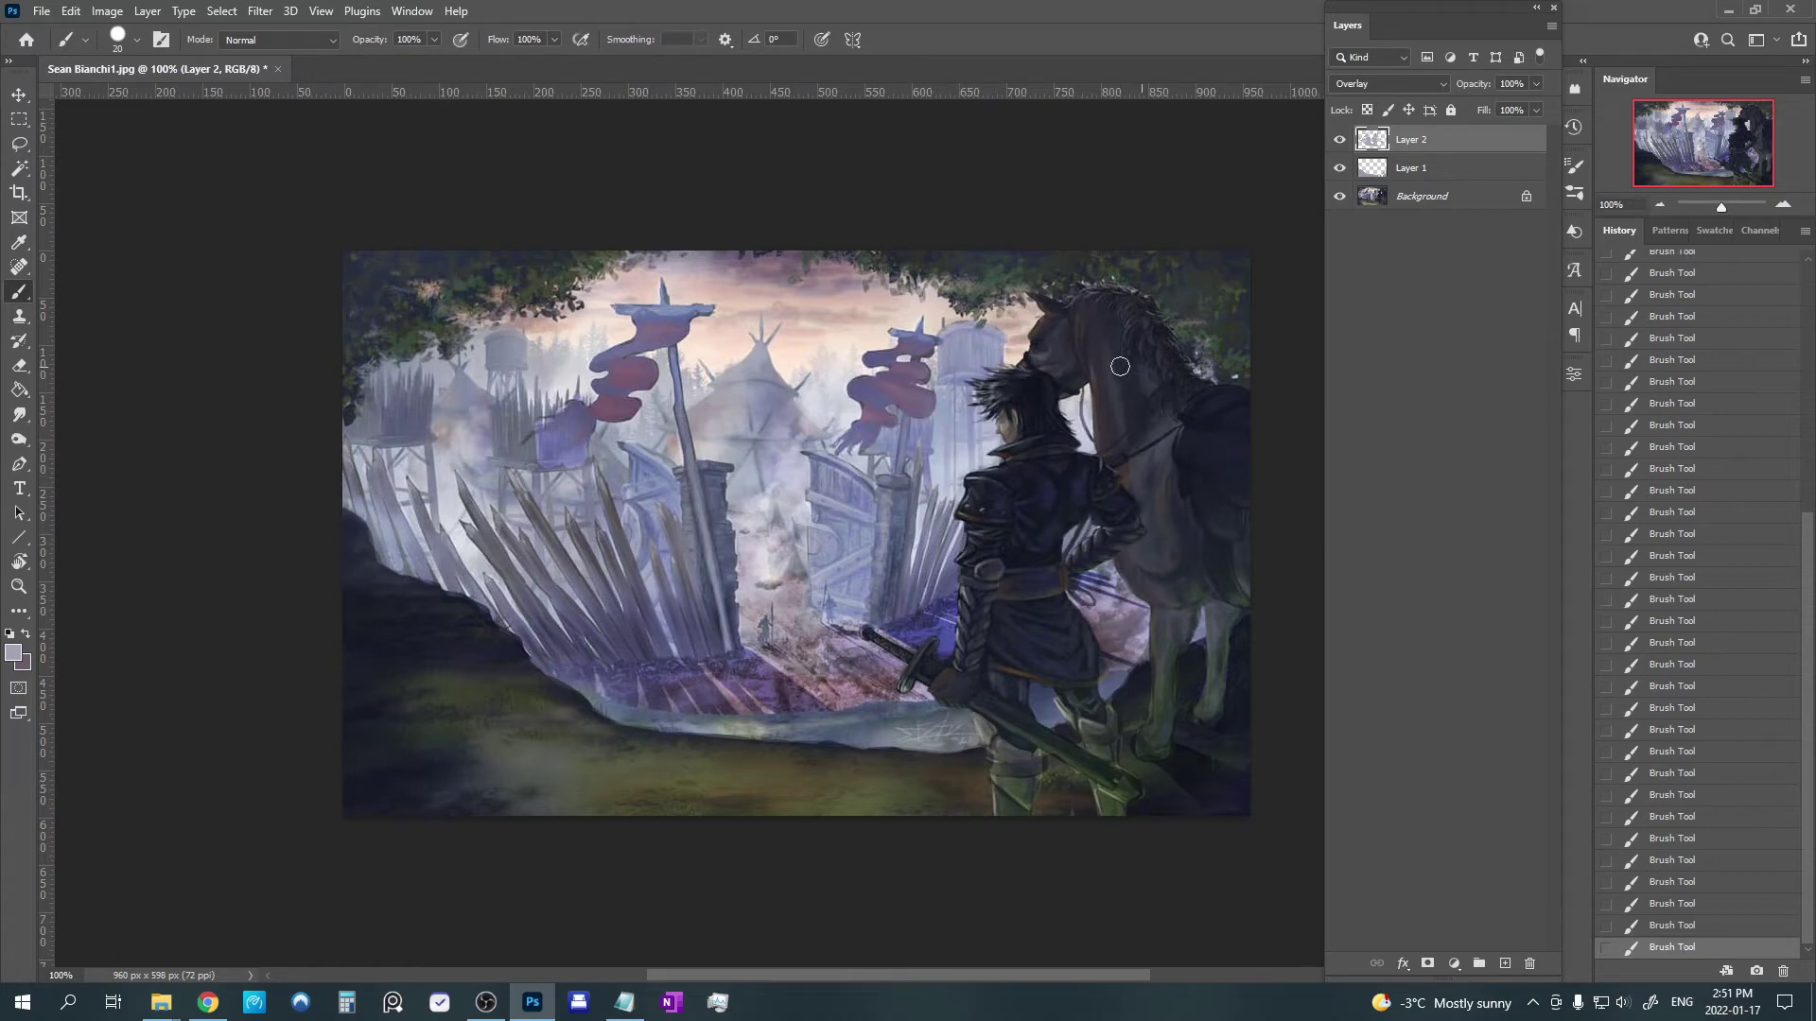
{"action": "left_click", "coordinate": [1341, 141]}
Toggle Layer 2 to compare, then drain its colour with Hue/Saturation.
{"action": "left_click", "coordinate": [1341, 141]}
{"action": "left_click", "coordinate": [1340, 141]}
{"action": "left_click", "coordinate": [1340, 141]}
{"action": "key", "text": "ctrl+u"}
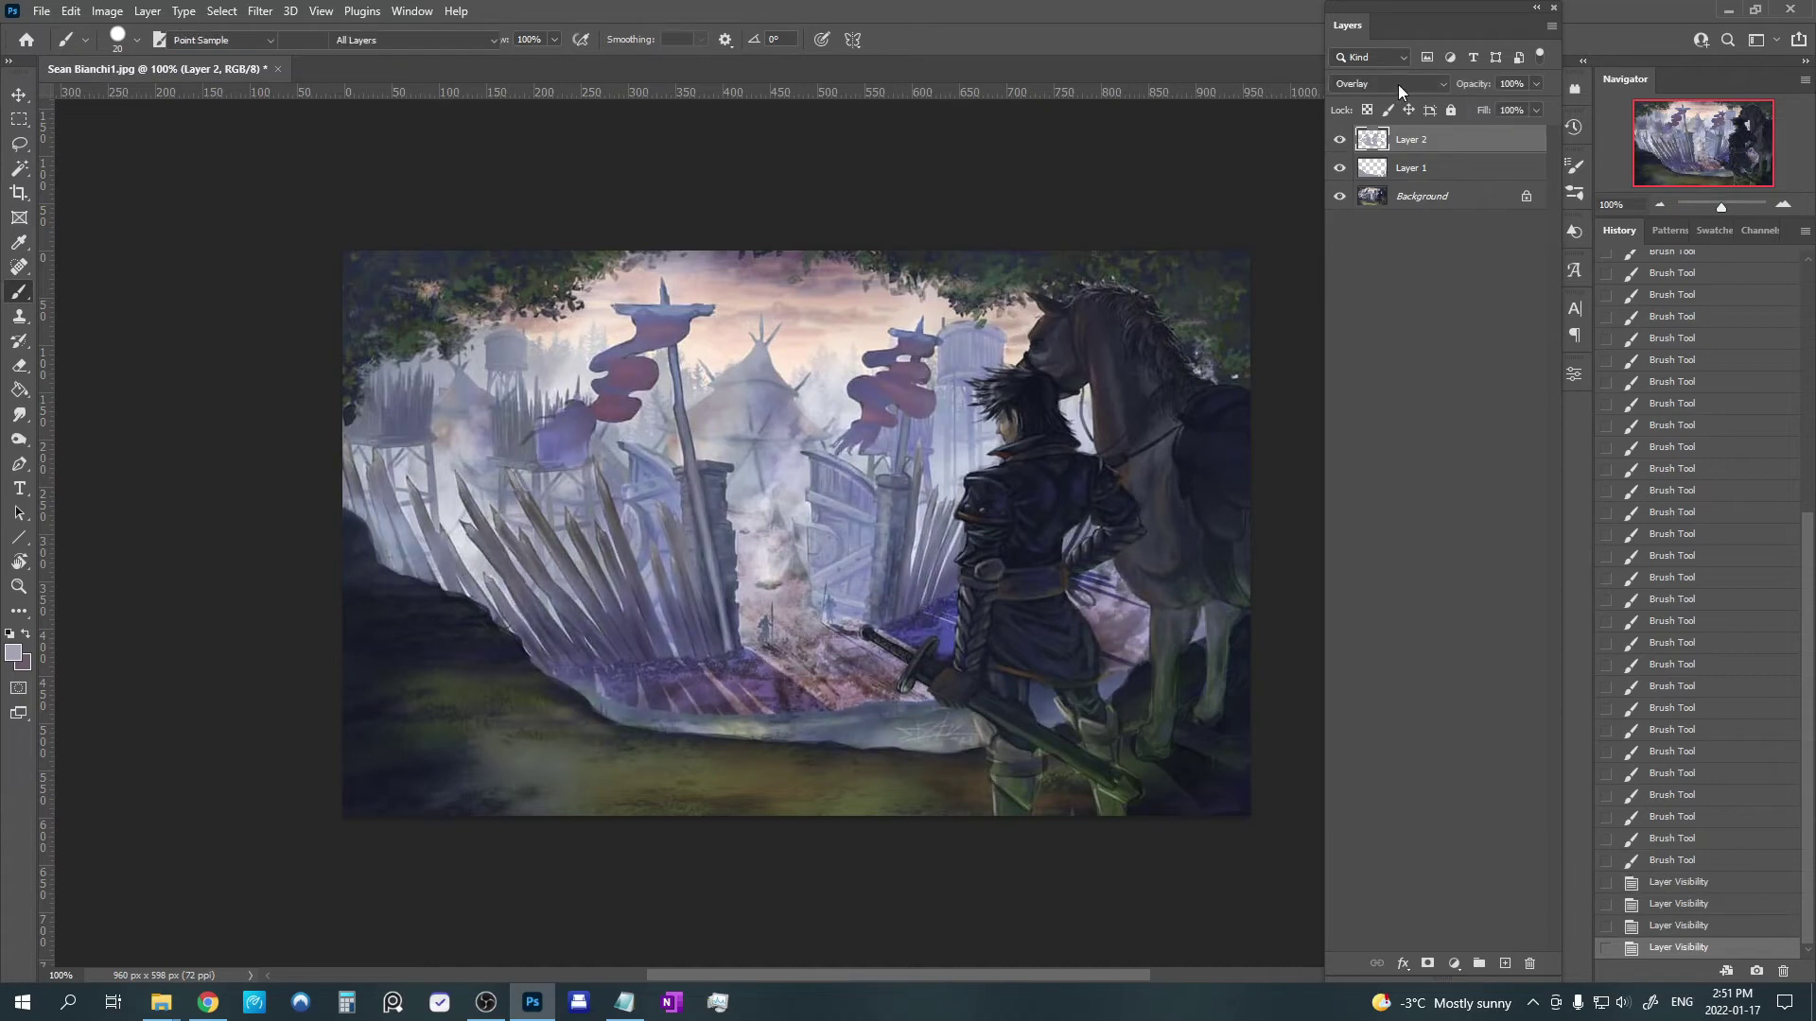
{"action": "left_click_drag", "start_coordinate": [1214, 414], "coordinate": [1154, 418]}
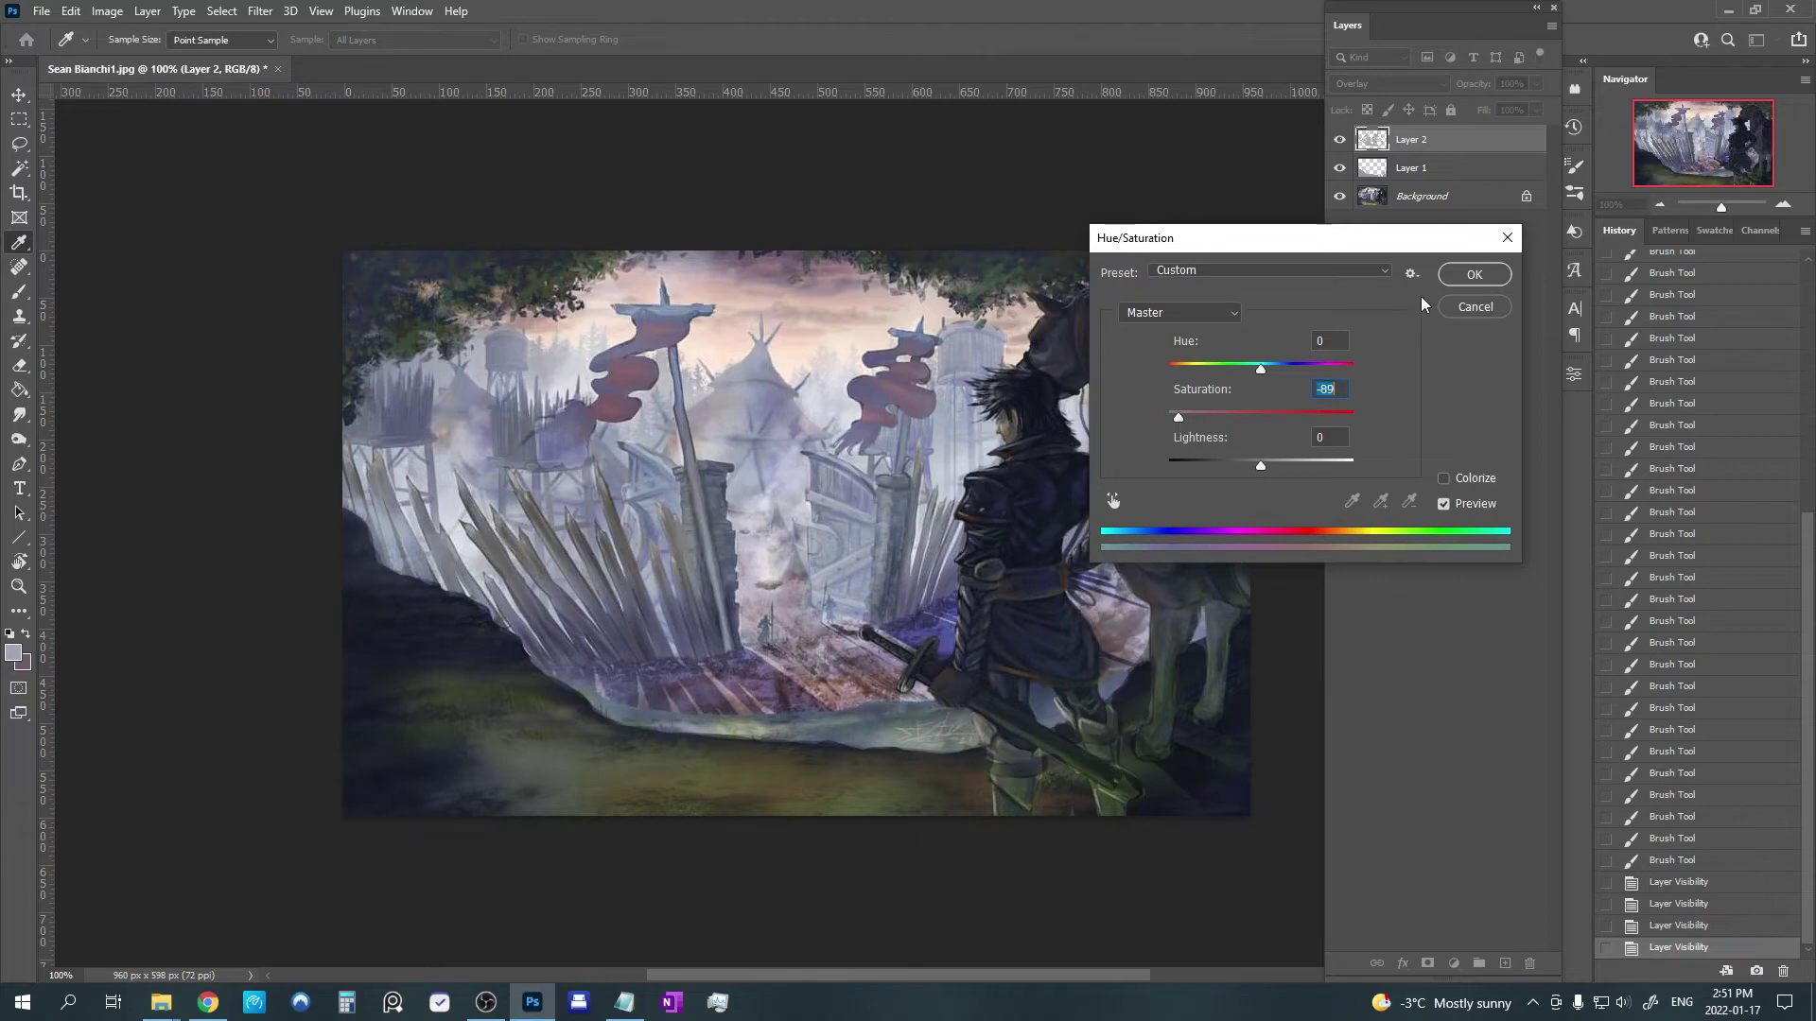
{"action": "left_click", "coordinate": [1475, 274]}
Toggle the desaturated Layer 2 overlay on and off to compare the painting.
{"action": "left_click", "coordinate": [1340, 141]}
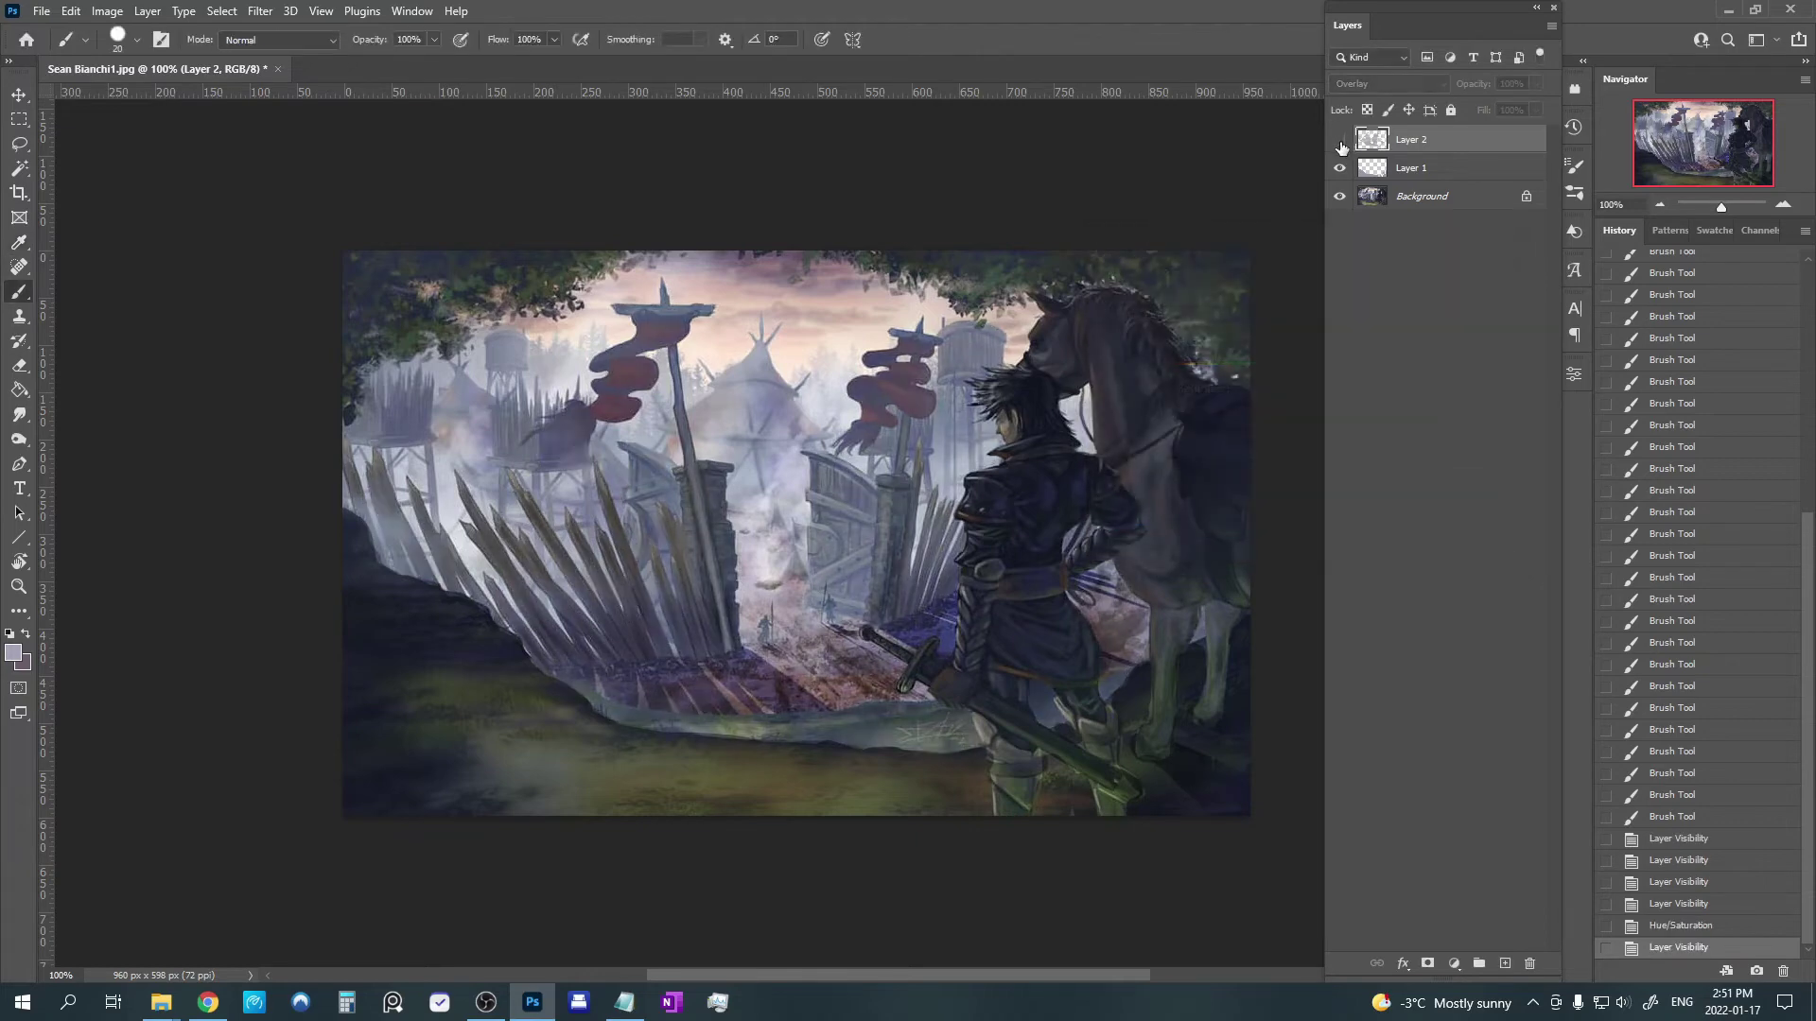
{"action": "left_click", "coordinate": [1340, 141]}
{"action": "left_click", "coordinate": [1340, 142]}
{"action": "left_click", "coordinate": [1340, 142]}
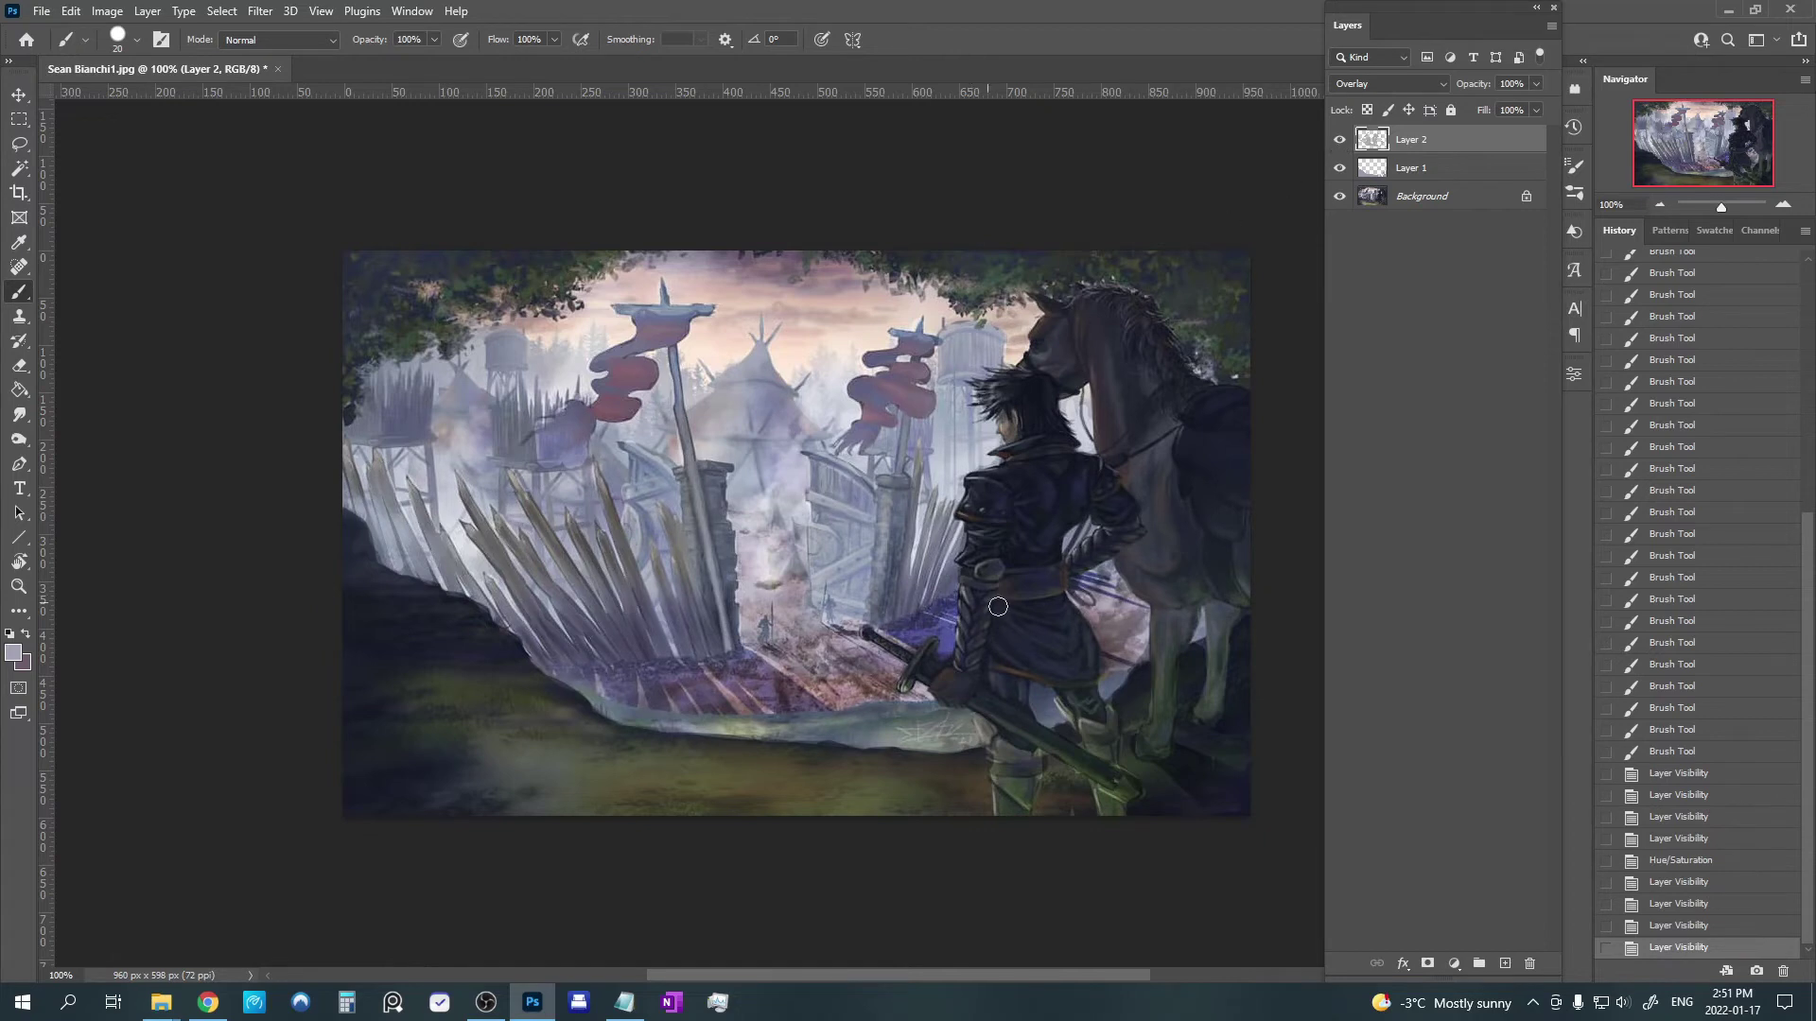
{"action": "left_click", "coordinate": [1340, 141]}
Show Layer 2, add Layer 3 in Overlay mode and choose a new paint colour.
{"action": "left_click", "coordinate": [1340, 141]}
{"action": "left_click", "coordinate": [1505, 964]}
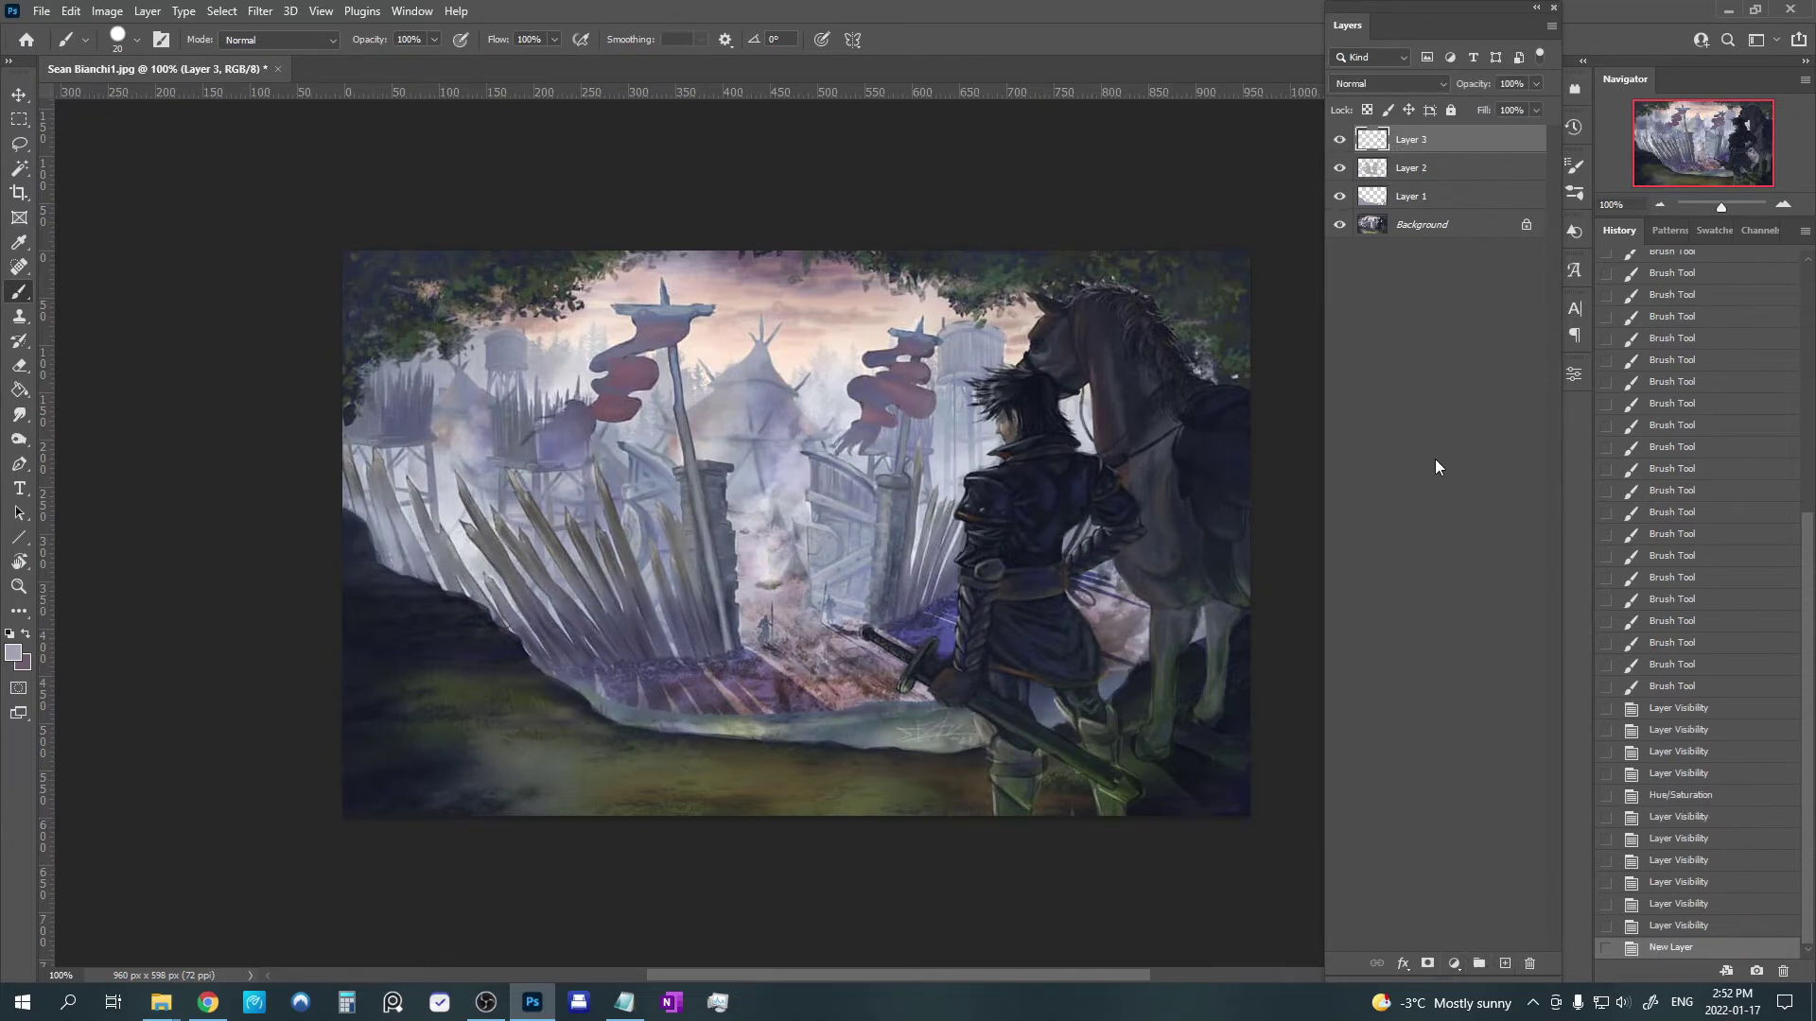
{"action": "left_click", "coordinate": [1386, 85]}
{"action": "left_click", "coordinate": [1350, 326]}
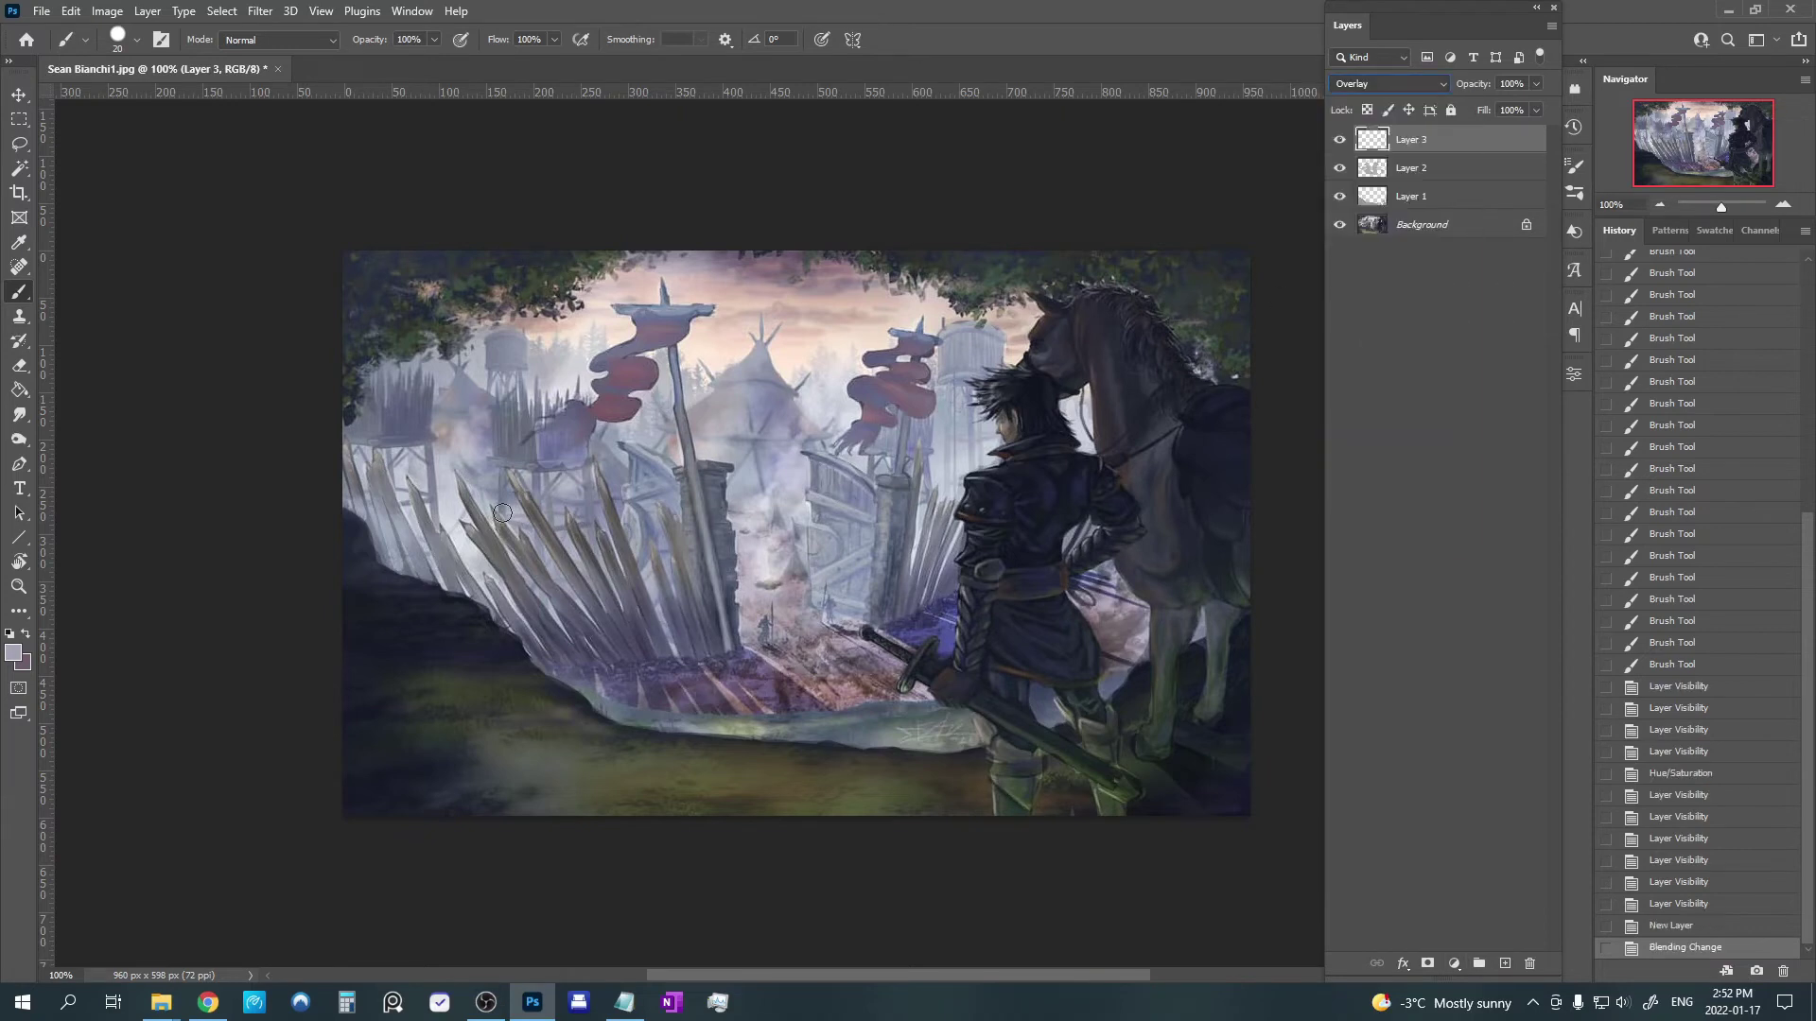
{"action": "left_click", "coordinate": [13, 652]}
{"action": "left_click", "coordinate": [1702, 523]}
{"action": "left_click", "coordinate": [910, 640]}
Brighten the sword hilt, gate post, figure's side, ground and planks, then add a layer mask.
{"action": "mouse_move", "coordinate": [920, 639]}
{"action": "left_mouse_down"}
{"action": "mouse_move", "coordinate": [912, 490]}
{"action": "mouse_move", "coordinate": [909, 572]}
{"action": "mouse_move", "coordinate": [897, 509]}
{"action": "mouse_move", "coordinate": [902, 612]}
{"action": "mouse_move", "coordinate": [927, 496]}
{"action": "left_mouse_up"}
{"action": "mouse_move", "coordinate": [919, 568]}
{"action": "left_mouse_down"}
{"action": "mouse_move", "coordinate": [911, 603]}
{"action": "mouse_move", "coordinate": [908, 582]}
{"action": "left_mouse_up"}
{"action": "left_click_drag", "start_coordinate": [916, 614], "coordinate": [955, 511]}
{"action": "left_click_drag", "start_coordinate": [948, 596], "coordinate": [960, 532]}
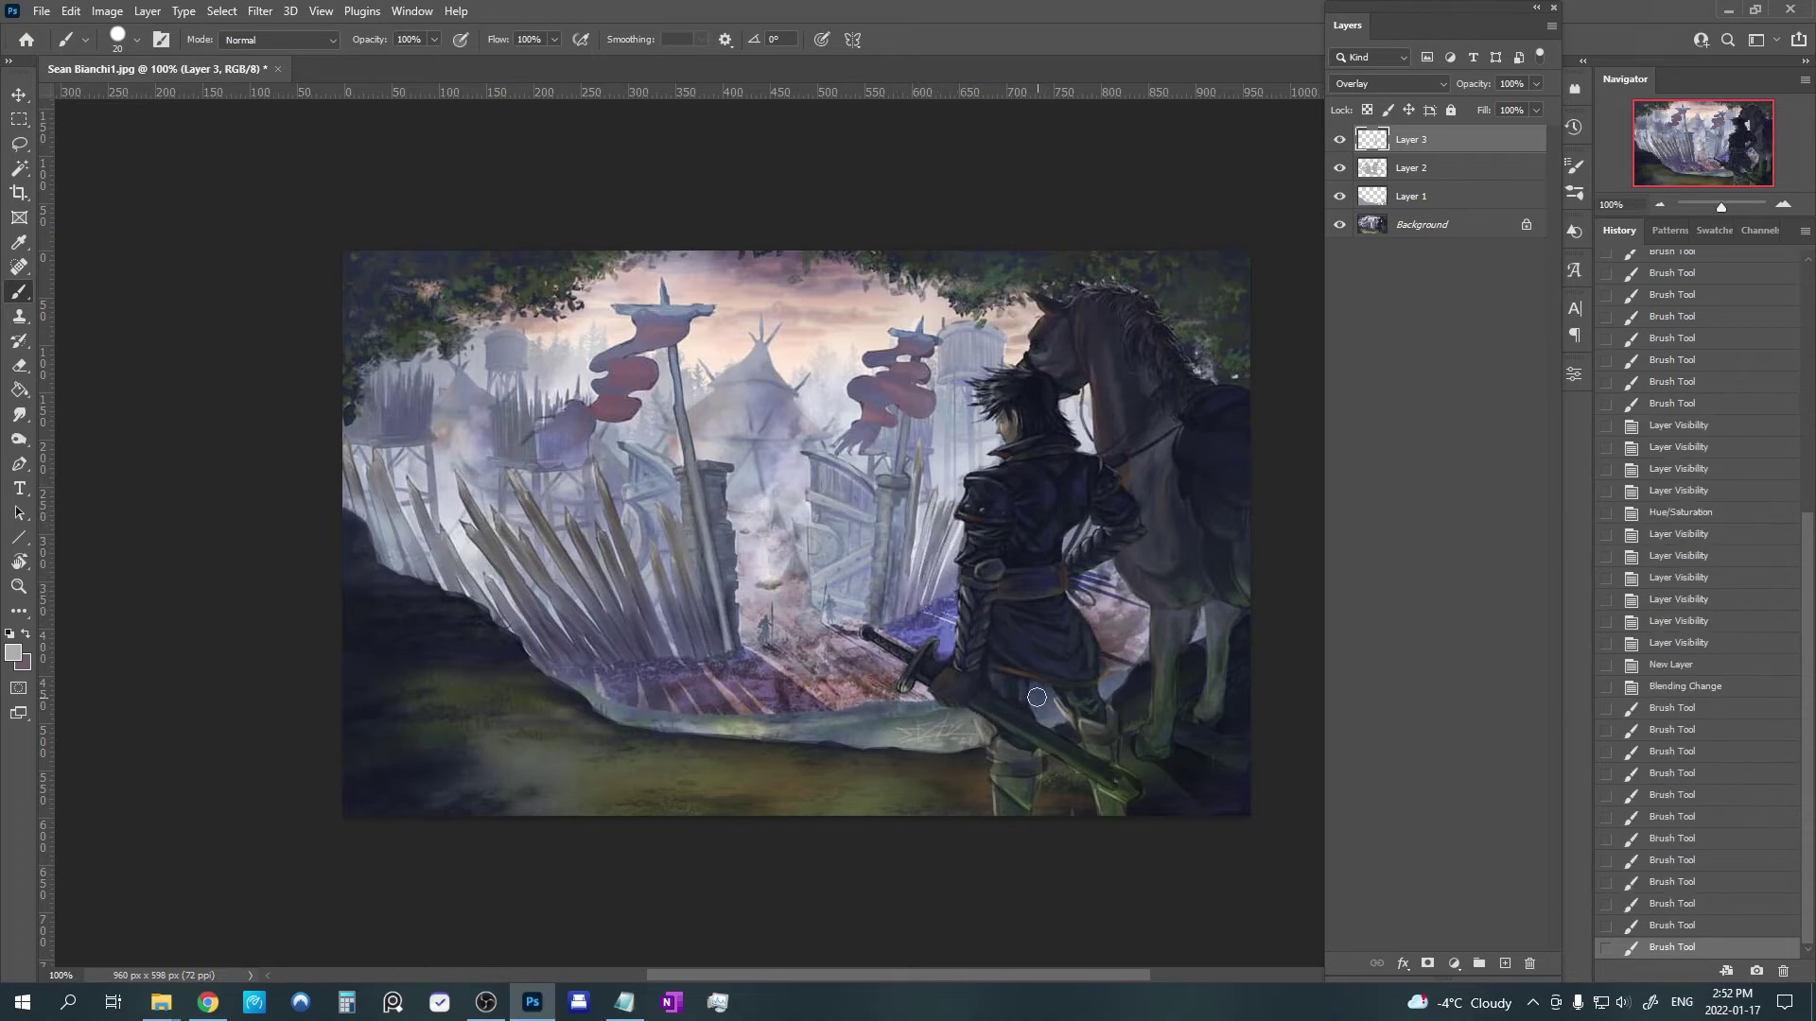
{"action": "left_click_drag", "start_coordinate": [1037, 697], "coordinate": [1054, 723]}
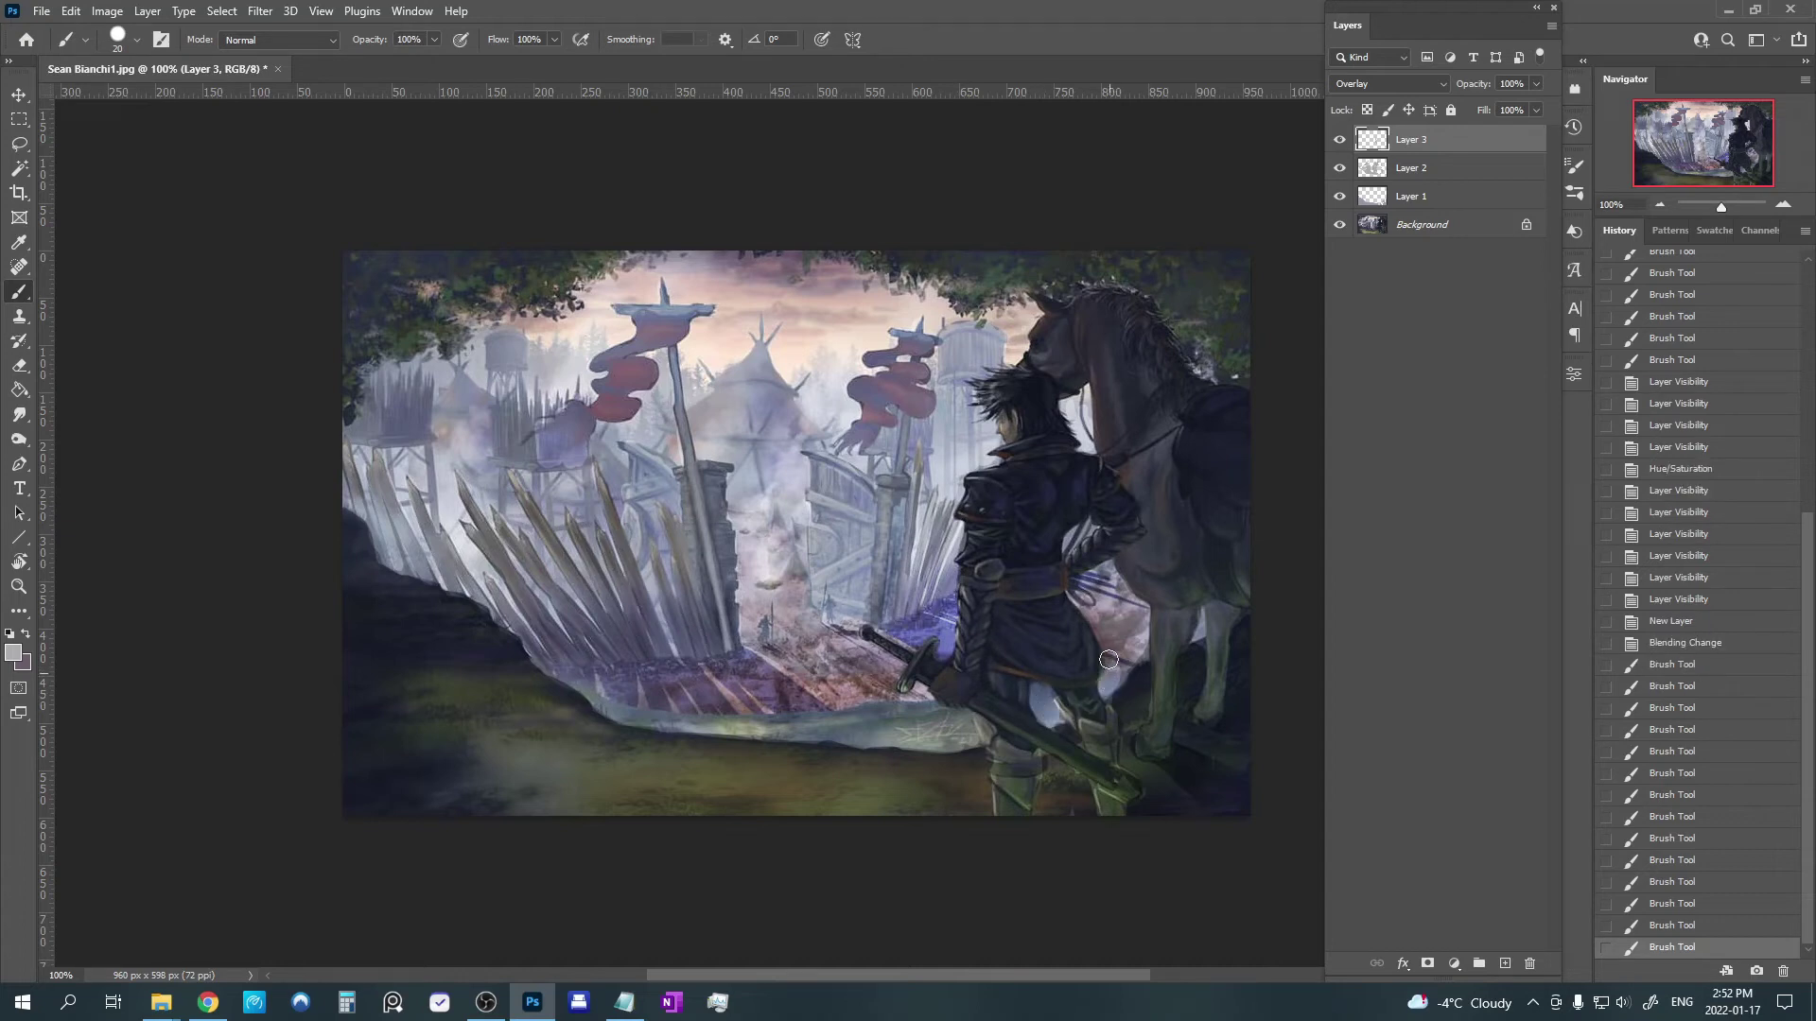
{"action": "mouse_move", "coordinate": [1108, 659]}
{"action": "left_mouse_down"}
{"action": "mouse_move", "coordinate": [1102, 629]}
{"action": "mouse_move", "coordinate": [1126, 652]}
{"action": "mouse_move", "coordinate": [1140, 633]}
{"action": "mouse_move", "coordinate": [1085, 610]}
{"action": "mouse_move", "coordinate": [1101, 570]}
{"action": "left_mouse_up"}
{"action": "mouse_move", "coordinate": [974, 719]}
{"action": "left_mouse_down"}
{"action": "mouse_move", "coordinate": [945, 609]}
{"action": "mouse_move", "coordinate": [894, 705]}
{"action": "left_mouse_up"}
{"action": "mouse_move", "coordinate": [610, 671]}
{"action": "left_mouse_down"}
{"action": "mouse_move", "coordinate": [649, 674]}
{"action": "mouse_move", "coordinate": [688, 708]}
{"action": "mouse_move", "coordinate": [721, 705]}
{"action": "mouse_move", "coordinate": [717, 659]}
{"action": "mouse_move", "coordinate": [758, 673]}
{"action": "mouse_move", "coordinate": [723, 529]}
{"action": "left_mouse_up"}
{"action": "mouse_move", "coordinate": [727, 591]}
{"action": "left_mouse_down"}
{"action": "mouse_move", "coordinate": [714, 491]}
{"action": "mouse_move", "coordinate": [716, 656]}
{"action": "mouse_move", "coordinate": [591, 683]}
{"action": "mouse_move", "coordinate": [643, 624]}
{"action": "mouse_move", "coordinate": [643, 676]}
{"action": "left_mouse_up"}
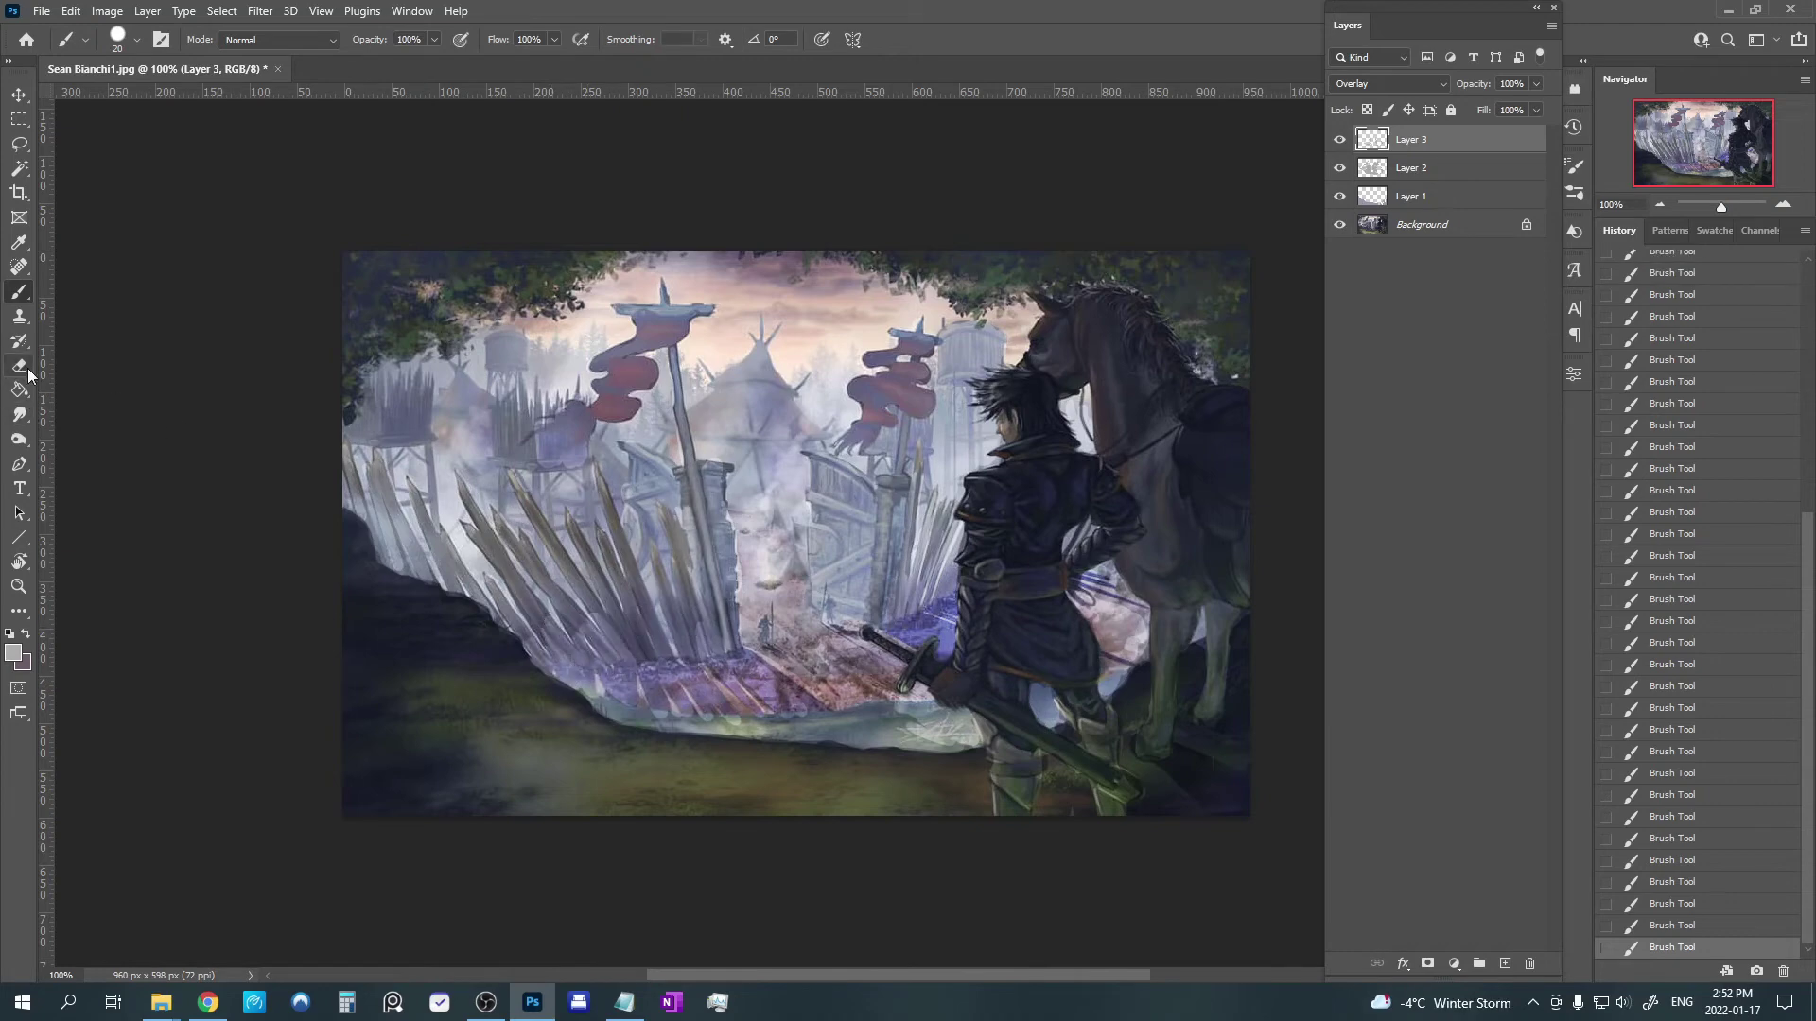
{"action": "left_click", "coordinate": [1427, 964]}
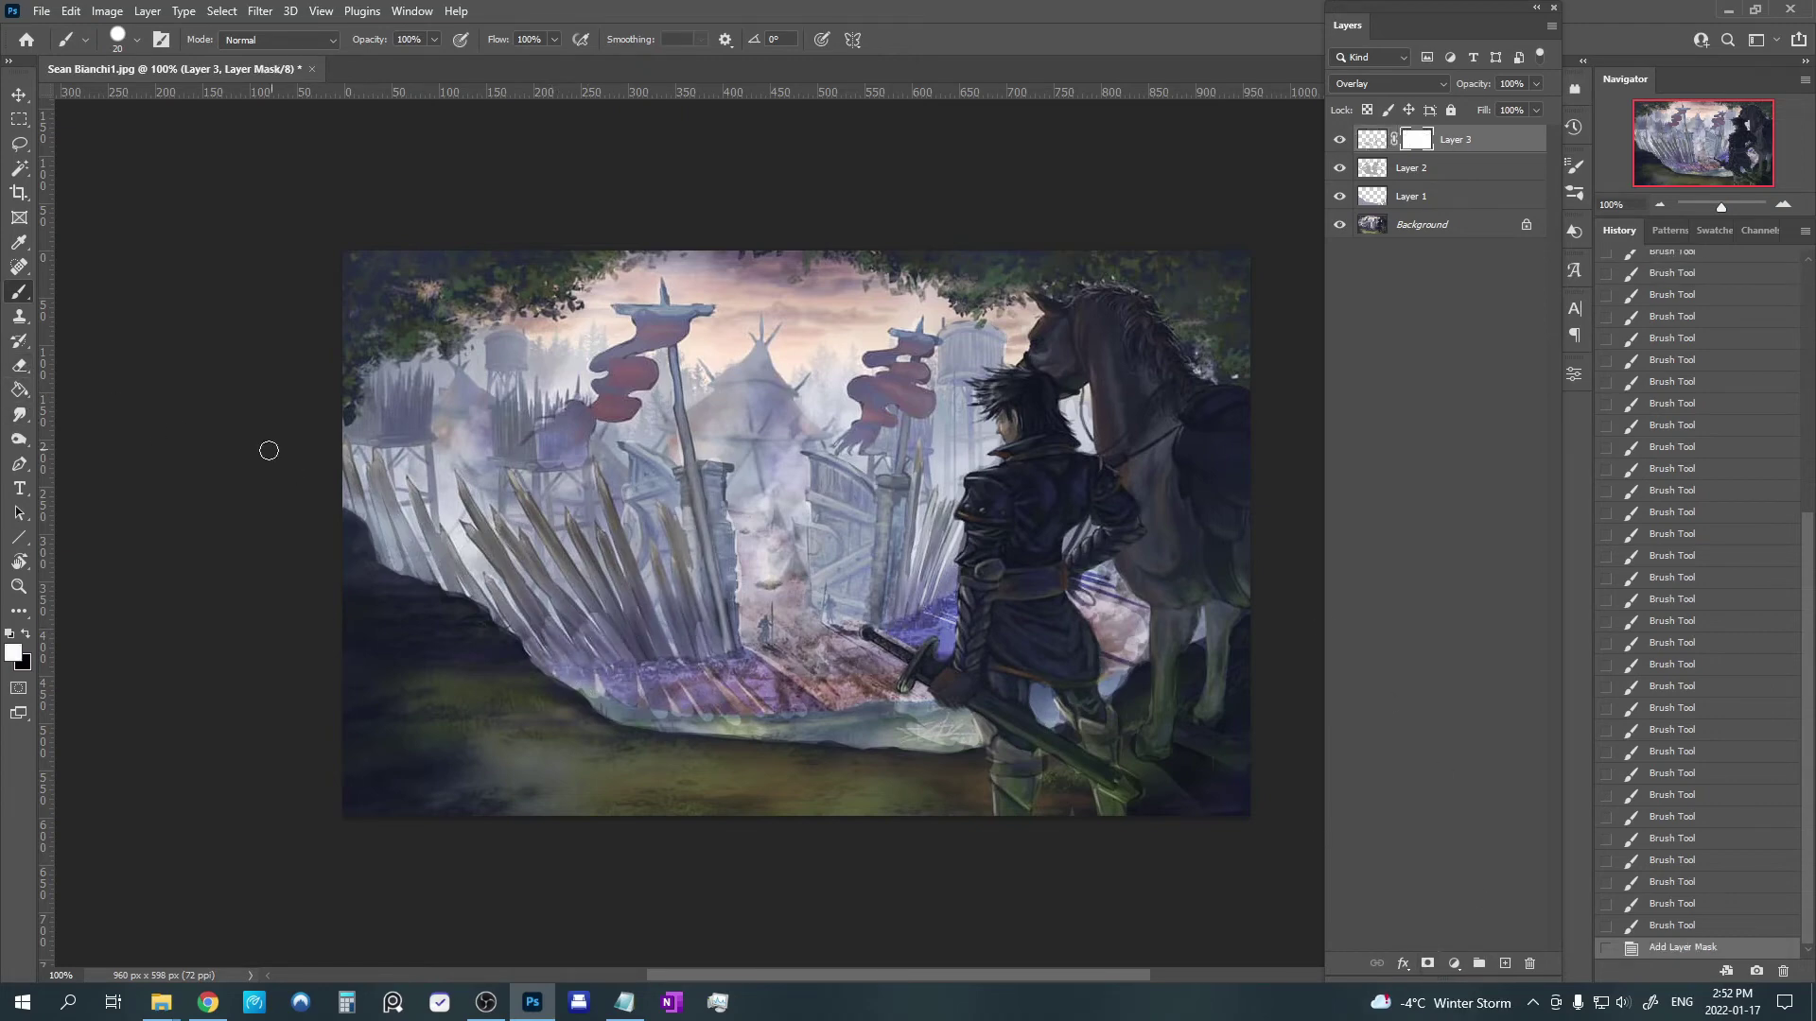
Mask away part of the lightening in black with the Watercolor brush at 111 px.
{"action": "right_click", "coordinate": [567, 293]}
{"action": "left_click", "coordinate": [879, 679]}
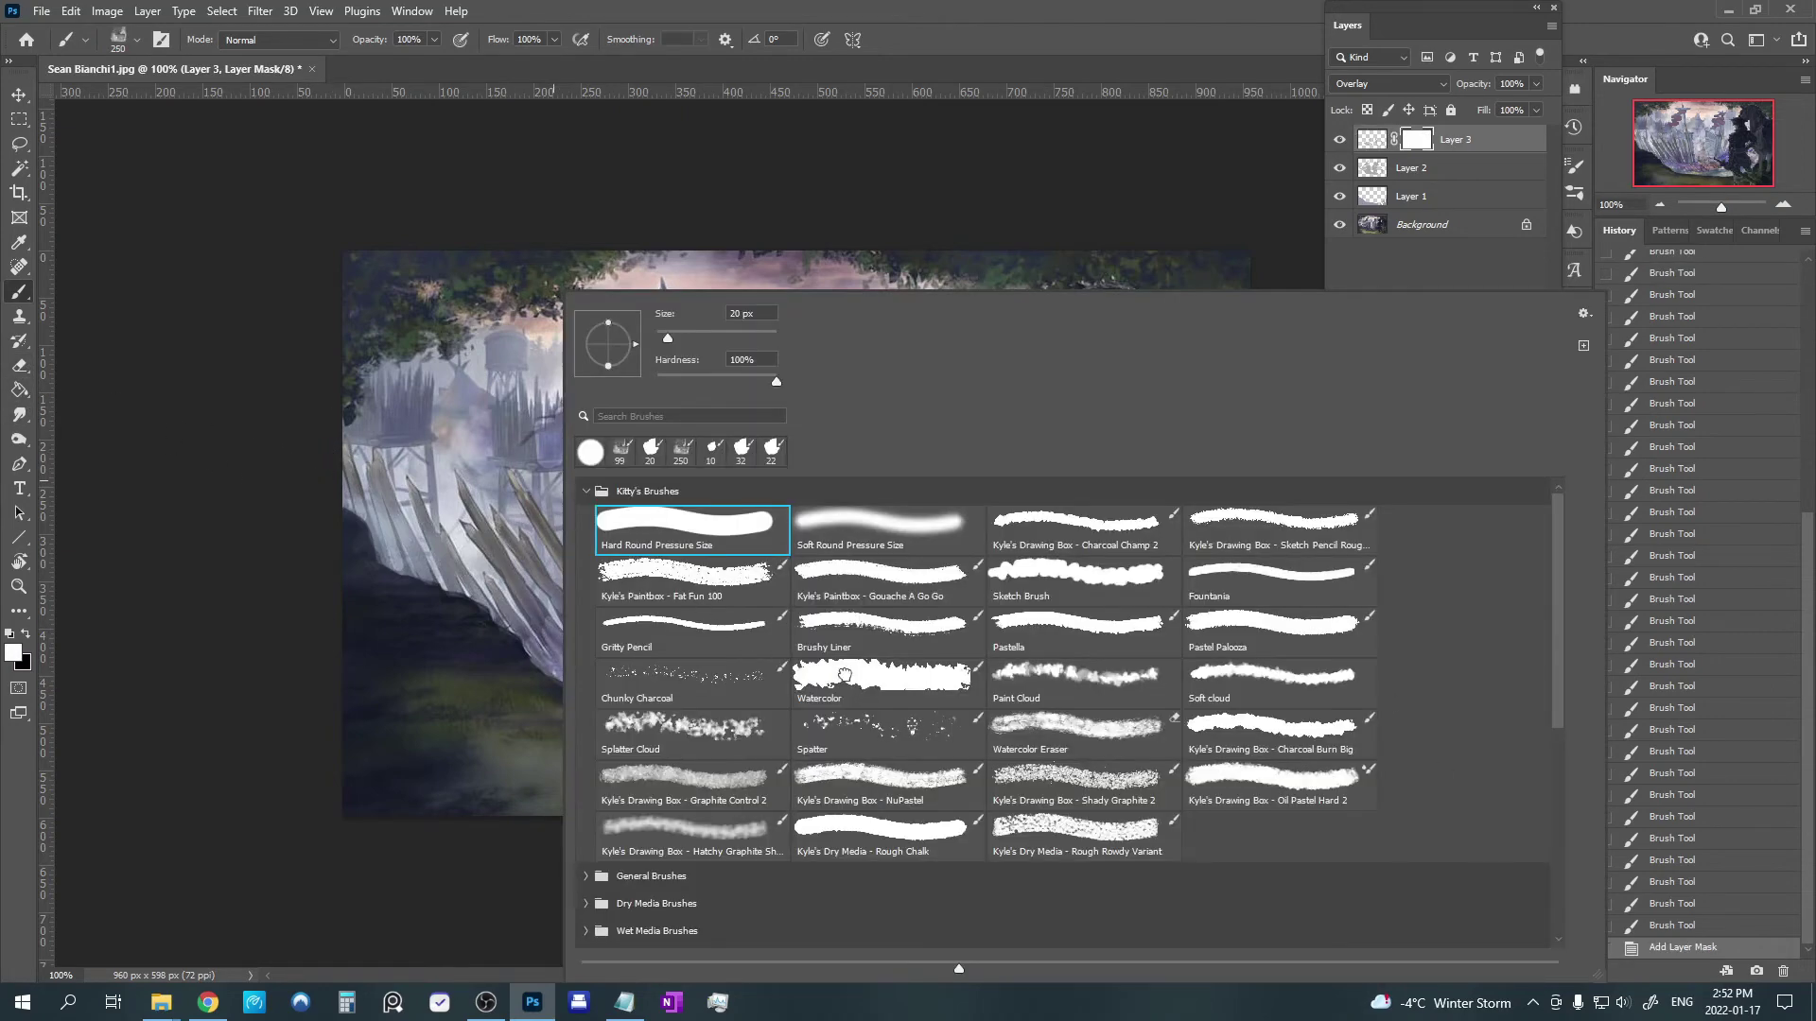
{"action": "left_click_drag", "start_coordinate": [721, 343], "coordinate": [712, 338]}
{"action": "key", "text": "Return"}
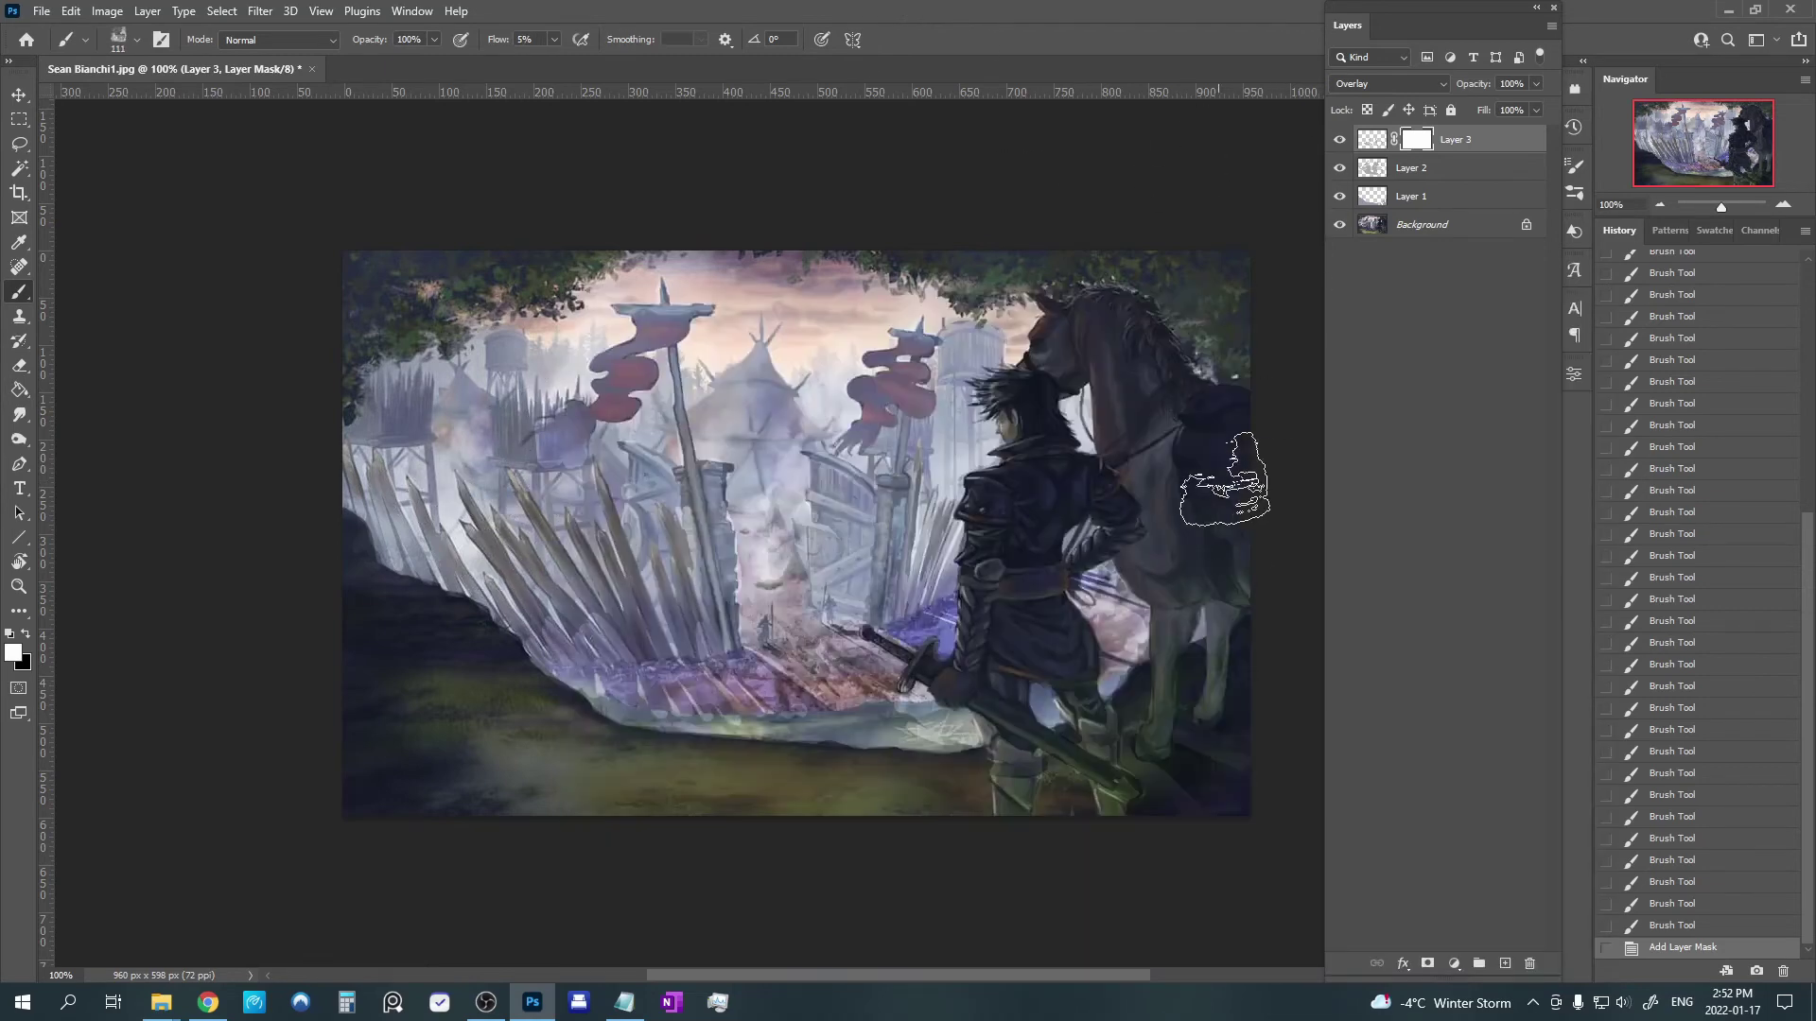
{"action": "key", "text": "x"}
{"action": "mouse_move", "coordinate": [534, 581]}
{"action": "left_mouse_down"}
{"action": "mouse_move", "coordinate": [605, 594]}
{"action": "mouse_move", "coordinate": [639, 695]}
{"action": "mouse_move", "coordinate": [681, 684]}
{"action": "mouse_move", "coordinate": [652, 481]}
{"action": "mouse_move", "coordinate": [605, 477]}
{"action": "mouse_move", "coordinate": [501, 641]}
{"action": "mouse_move", "coordinate": [759, 807]}
{"action": "mouse_move", "coordinate": [648, 477]}
{"action": "mouse_move", "coordinate": [700, 491]}
{"action": "left_mouse_up"}
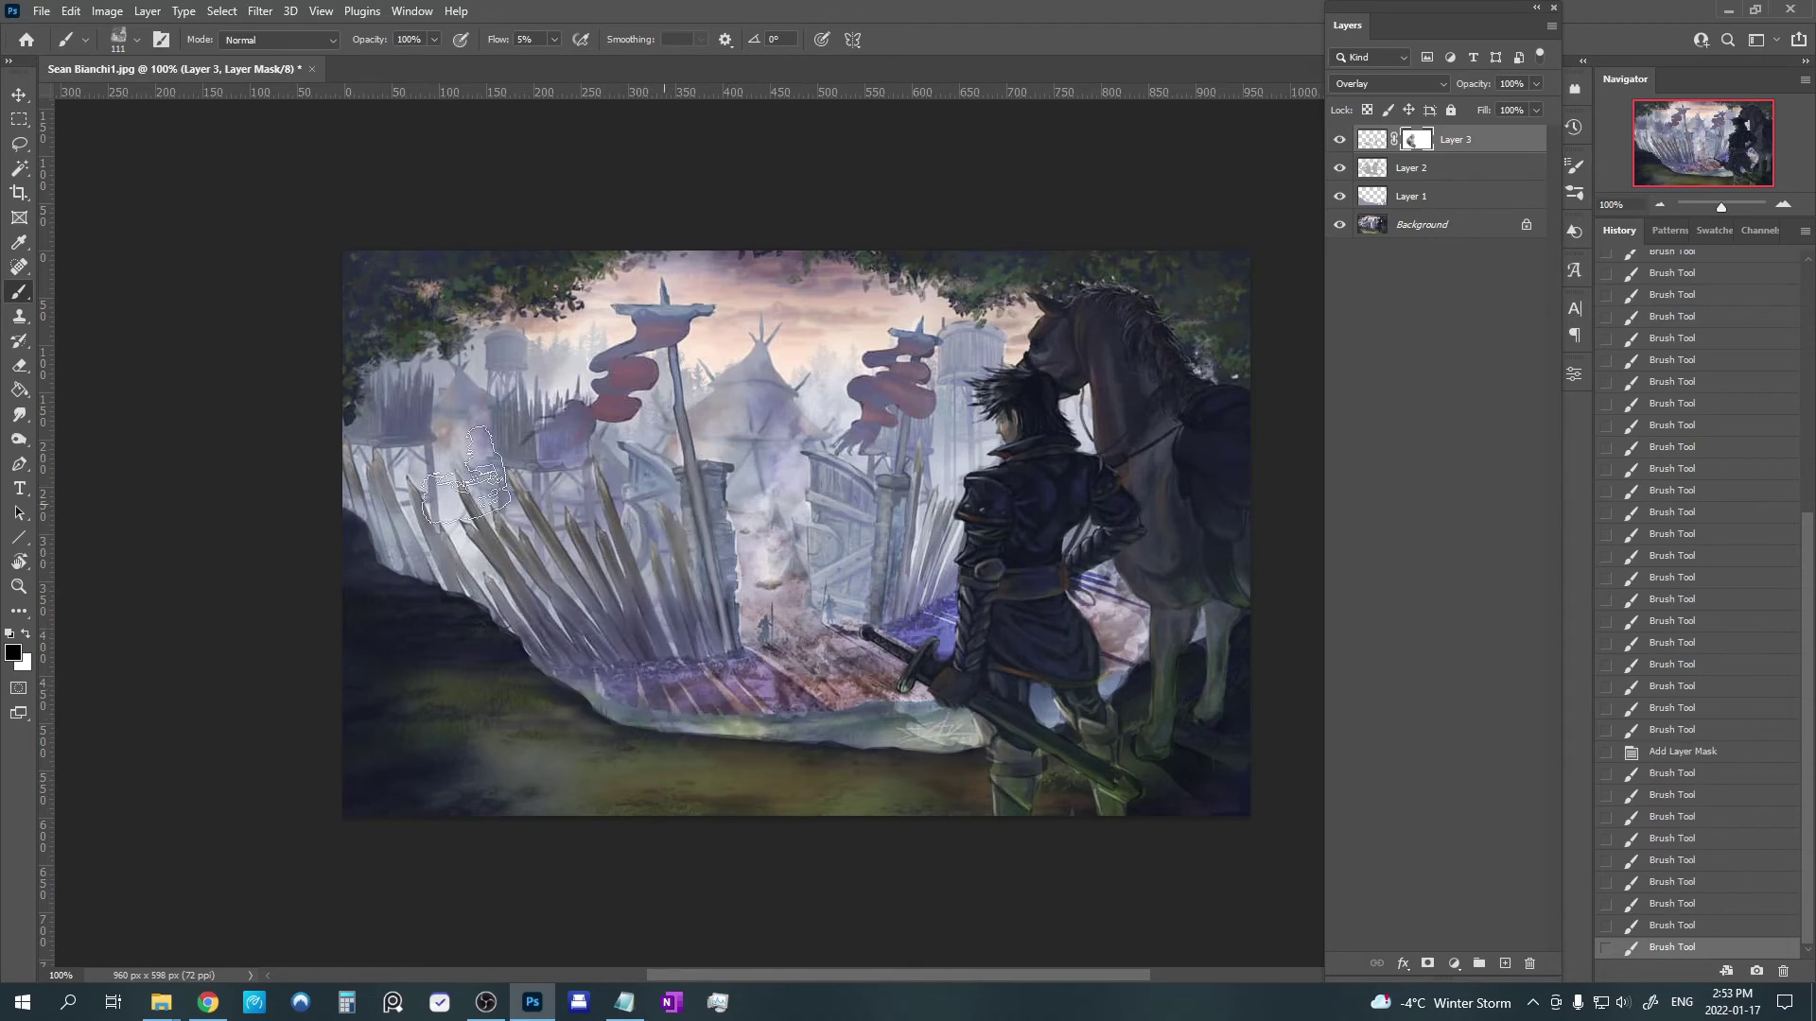
Toggle Layer 3 off and on twice to compare the result.
{"action": "left_click", "coordinate": [1338, 142]}
{"action": "left_click", "coordinate": [1337, 142]}
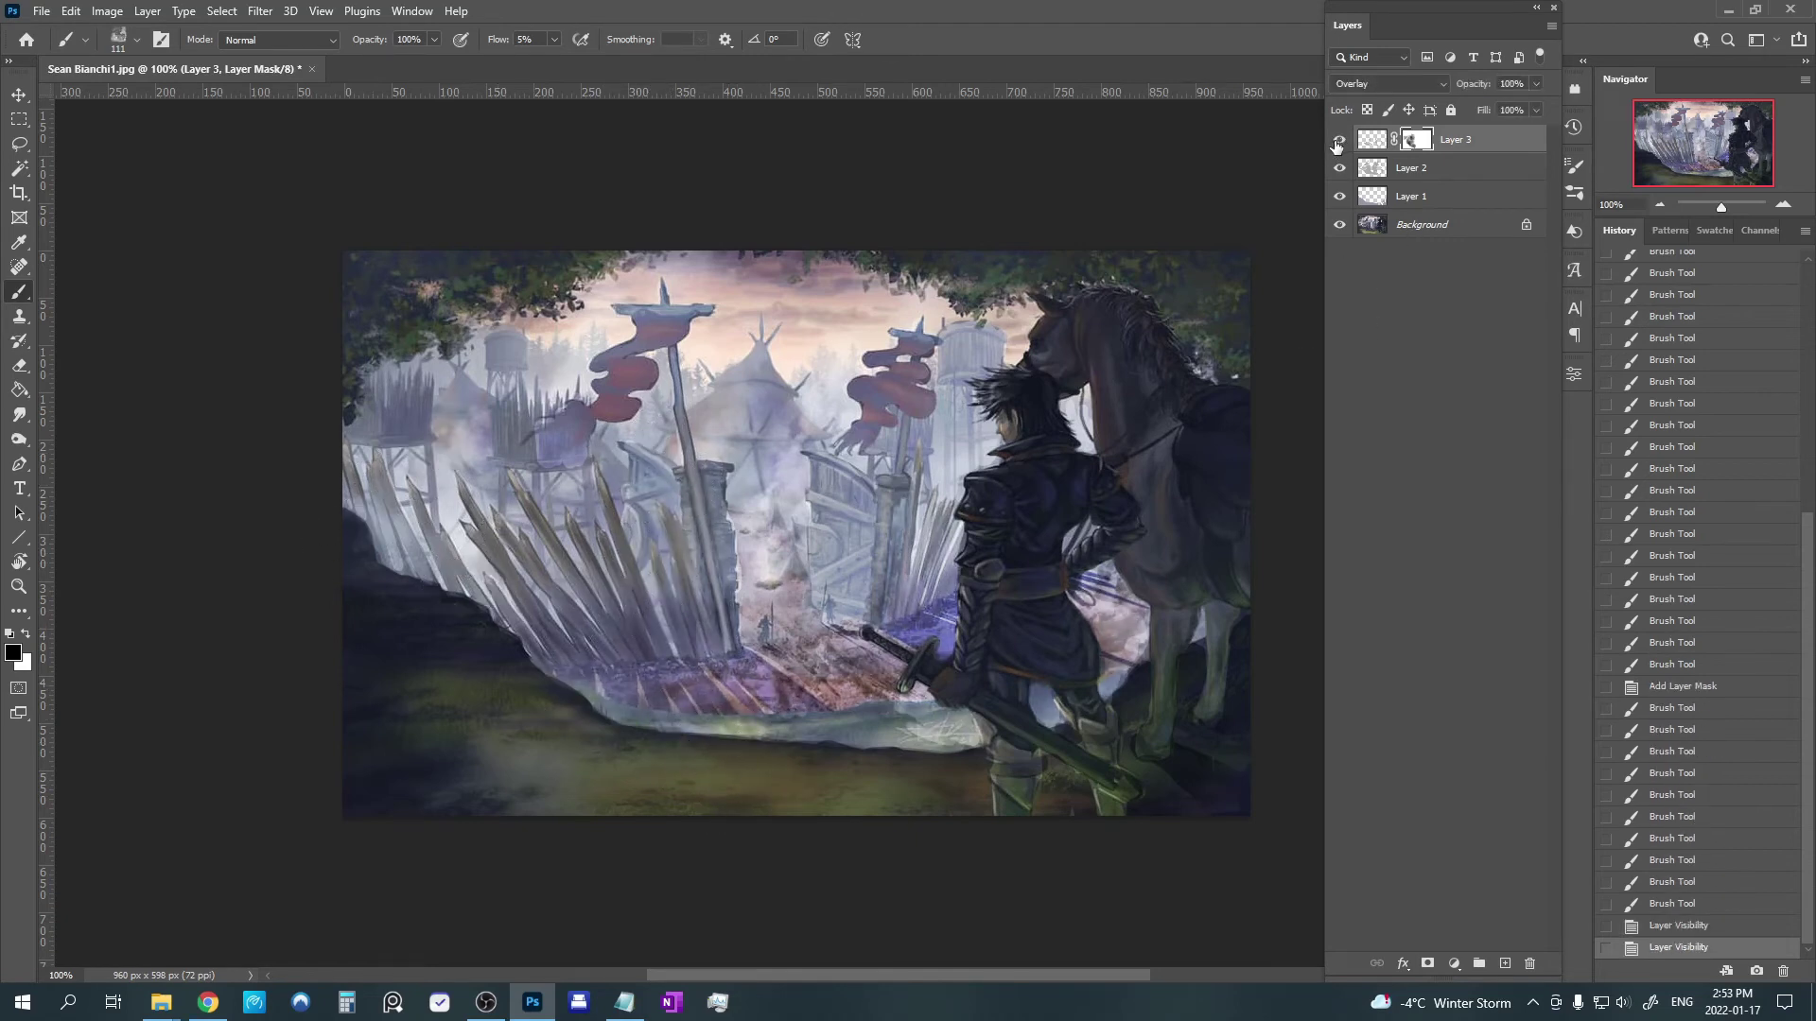
{"action": "left_click", "coordinate": [1338, 142]}
{"action": "left_click", "coordinate": [1338, 142]}
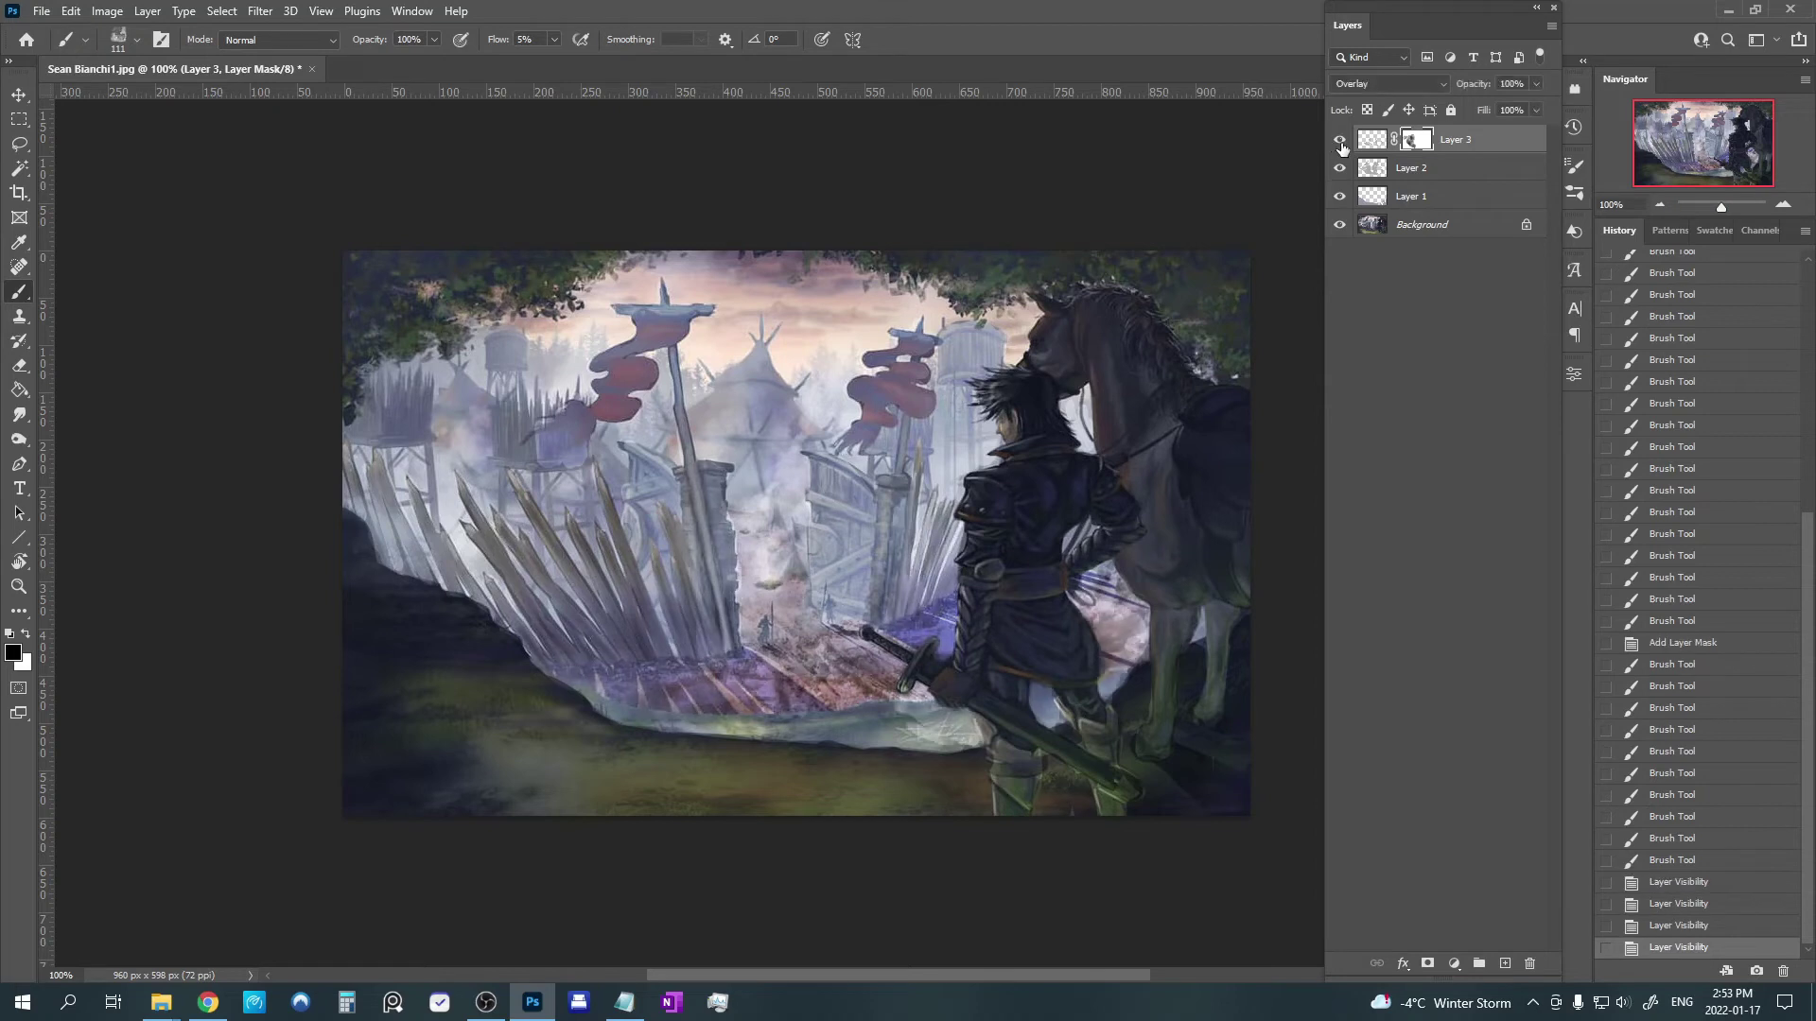
{"action": "left_click", "coordinate": [1454, 964]}
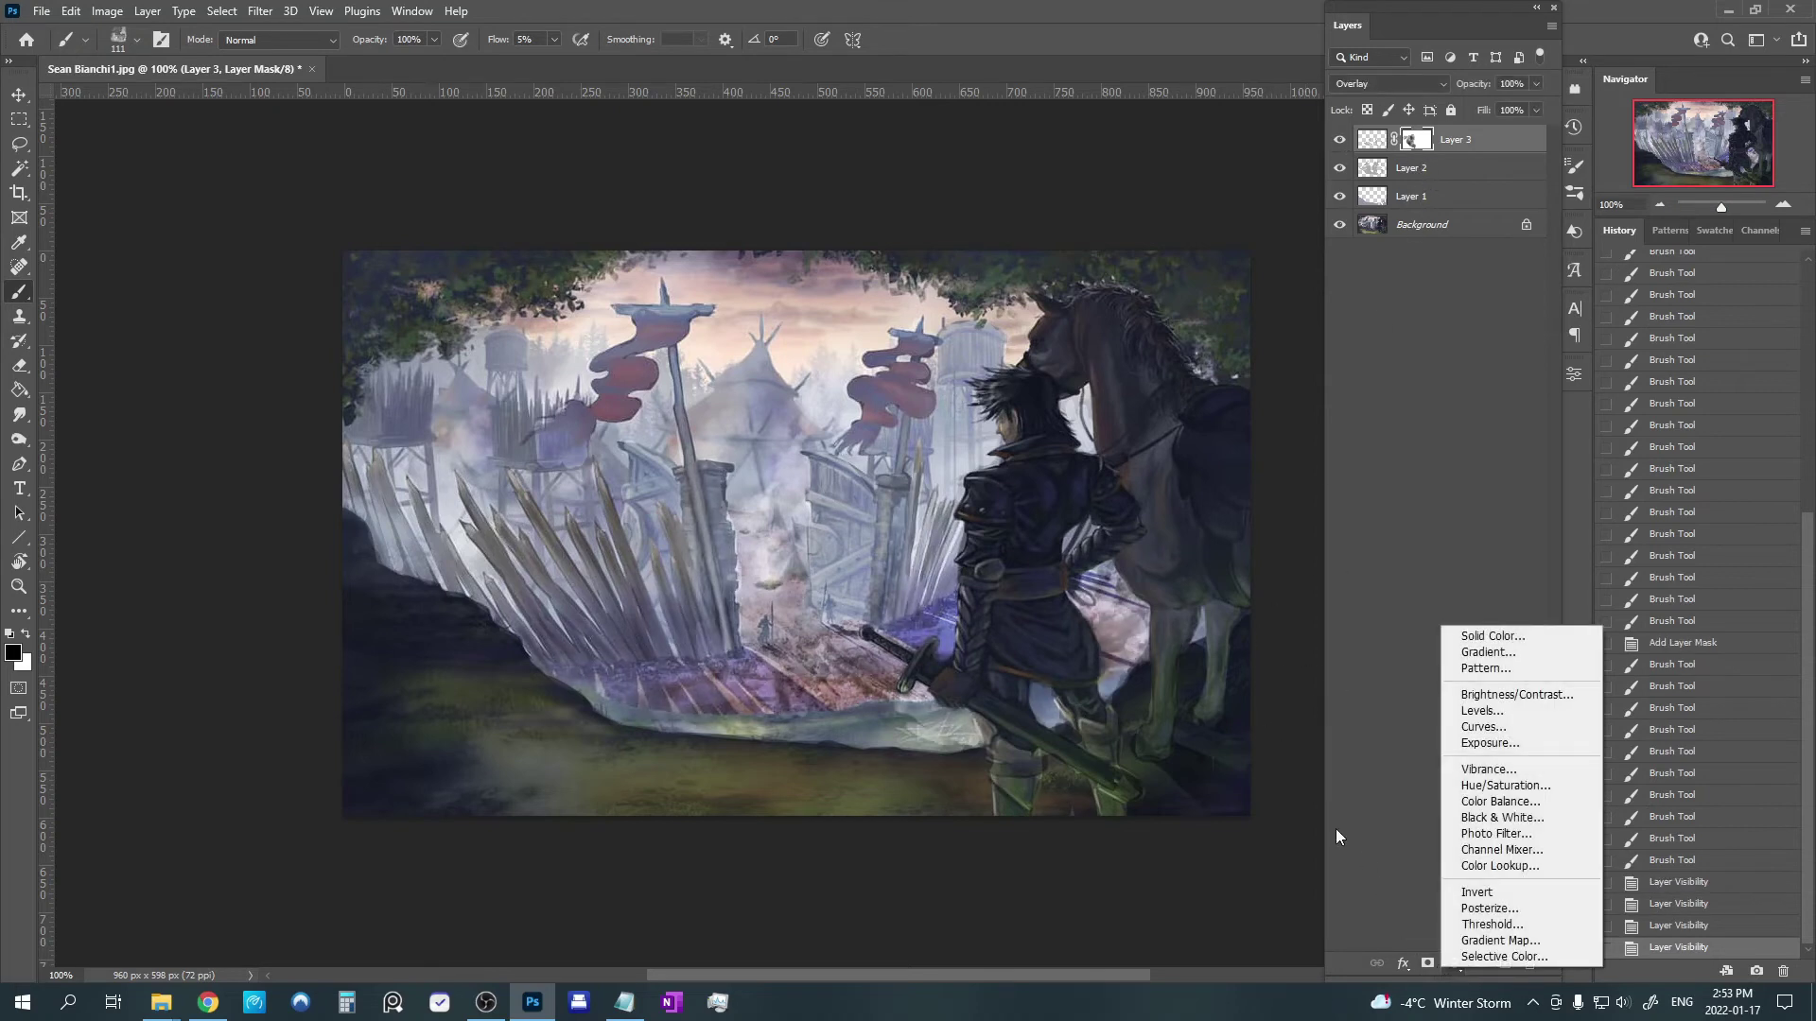
Add a Hue/Saturation adjustment layer, fill its mask black and select the Hard Round Pressure Size brush.
{"action": "left_click", "coordinate": [1504, 785]}
{"action": "left_click", "coordinate": [1522, 366]}
{"action": "key", "text": "alt+BackSpace"}
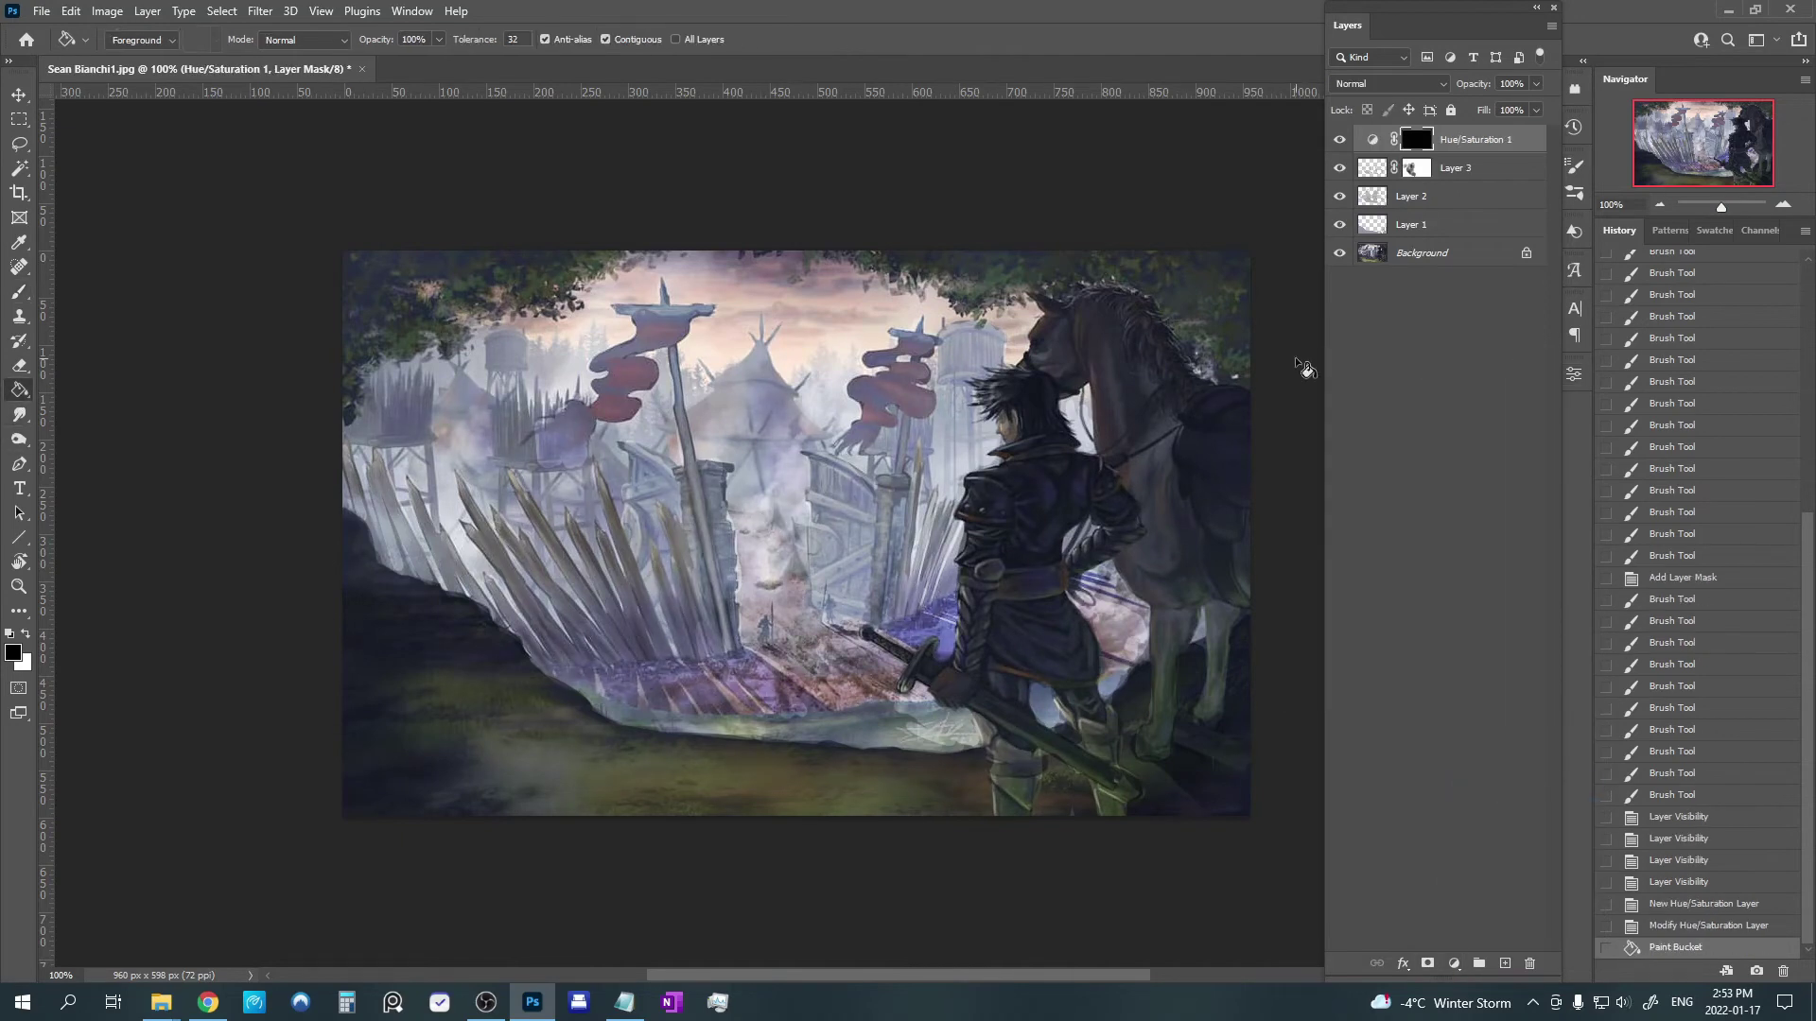
{"action": "right_click", "coordinate": [577, 511]}
{"action": "left_click", "coordinate": [695, 525]}
{"action": "left_click", "coordinate": [919, 635]}
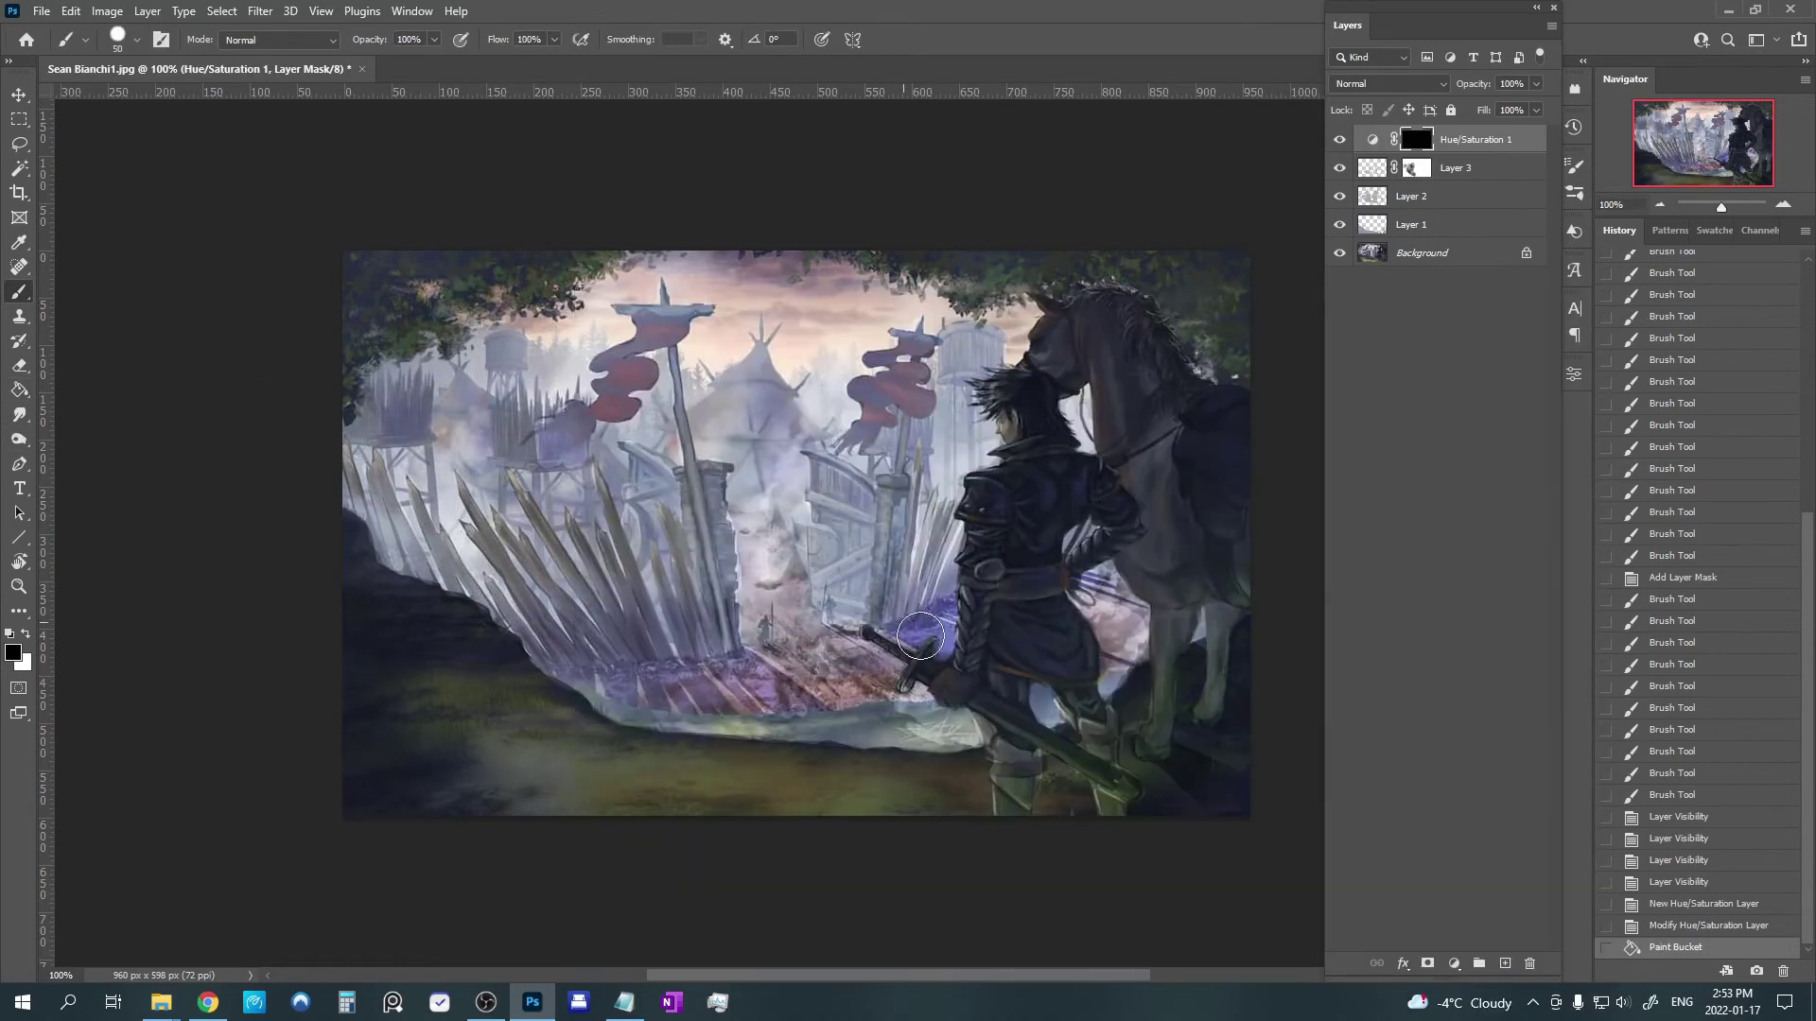
{"action": "right_click", "coordinate": [922, 633]}
{"action": "left_click", "coordinate": [937, 629]}
Paint white on the mask near the gate and sword, and set Saturation to -41.
{"action": "left_click_drag", "start_coordinate": [937, 629], "coordinate": [946, 438]}
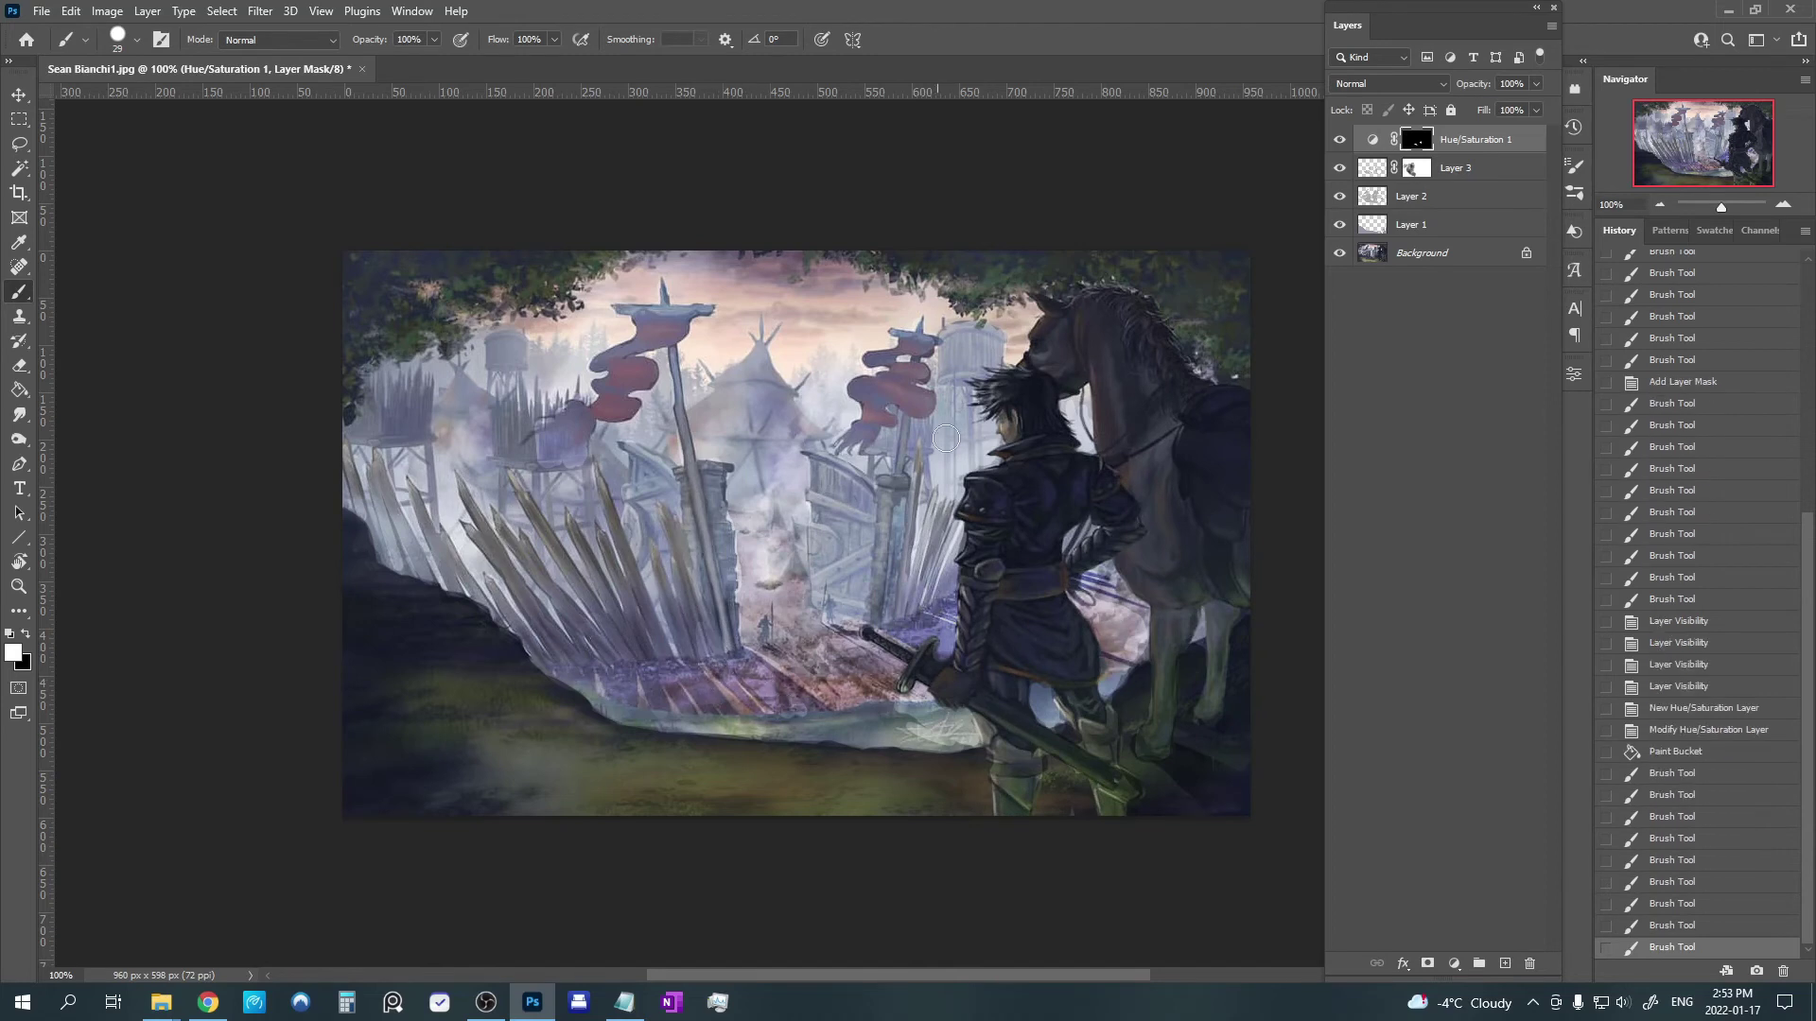
{"action": "left_click_drag", "start_coordinate": [558, 432], "coordinate": [605, 444]}
{"action": "left_click_drag", "start_coordinate": [1078, 586], "coordinate": [1088, 700]}
{"action": "left_click", "coordinate": [1372, 139]}
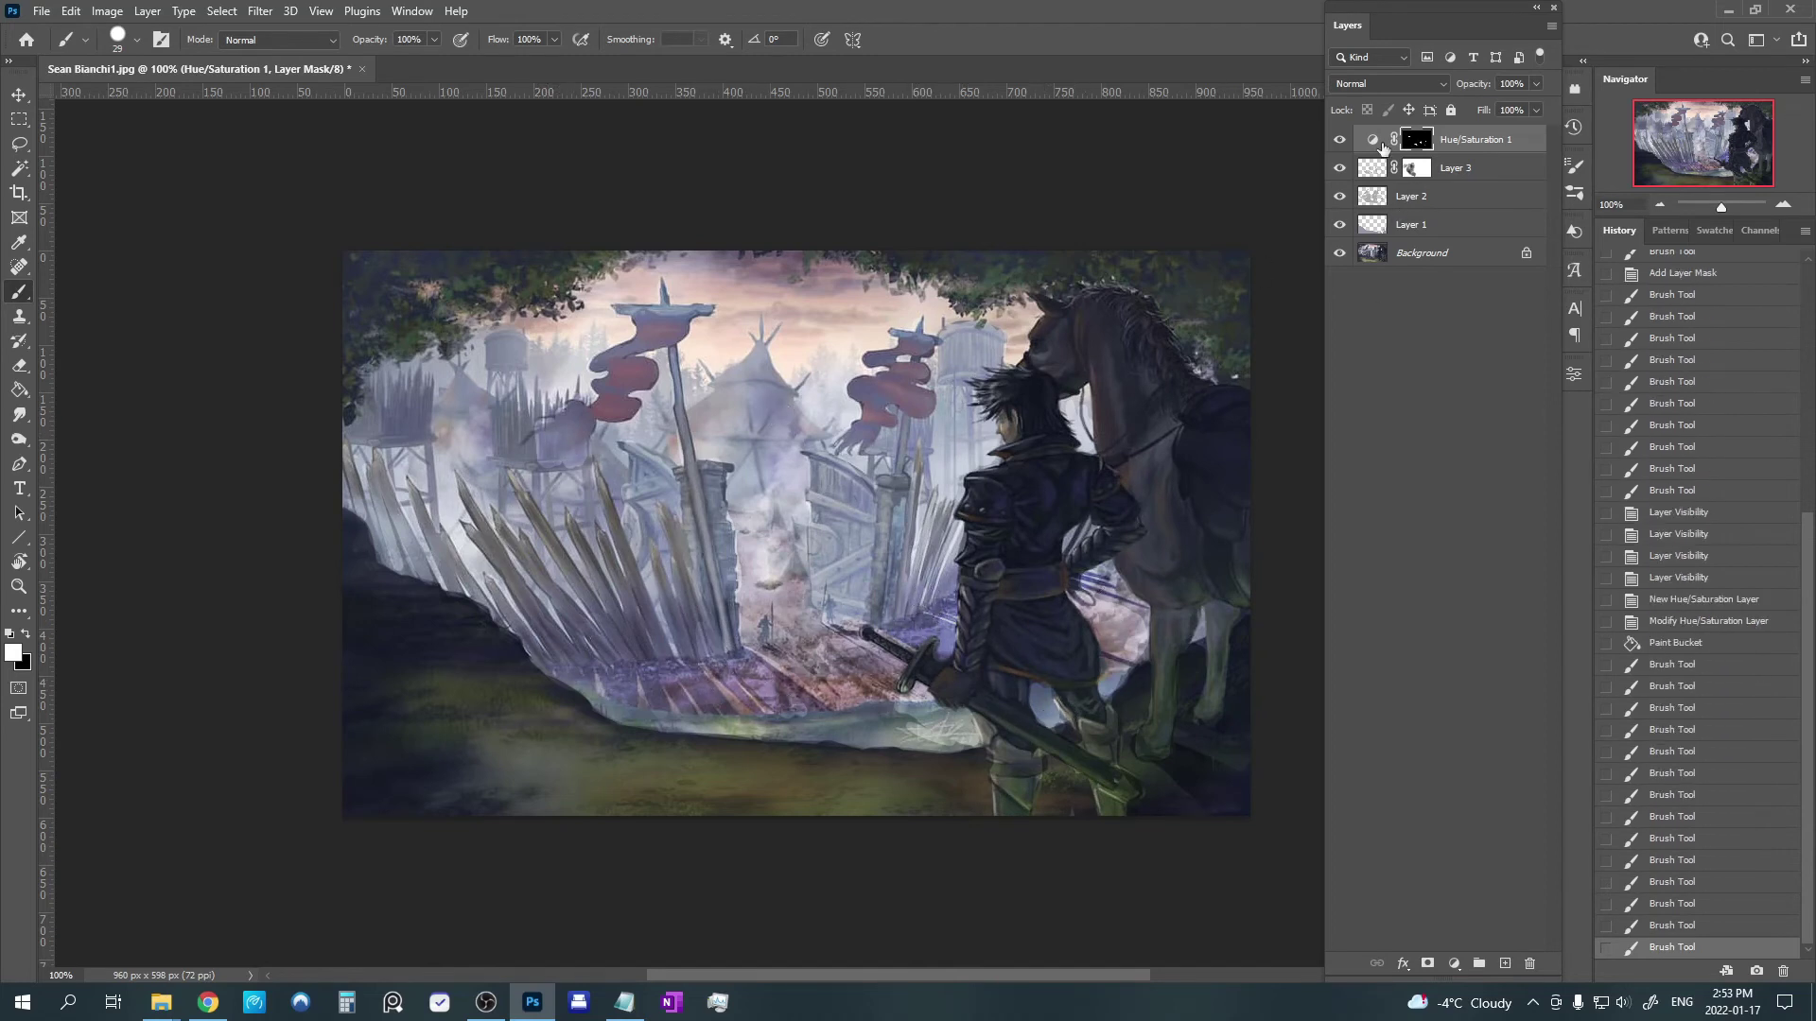
{"action": "left_click_drag", "start_coordinate": [1362, 537], "coordinate": [1368, 542]}
{"action": "left_click", "coordinate": [1521, 365]}
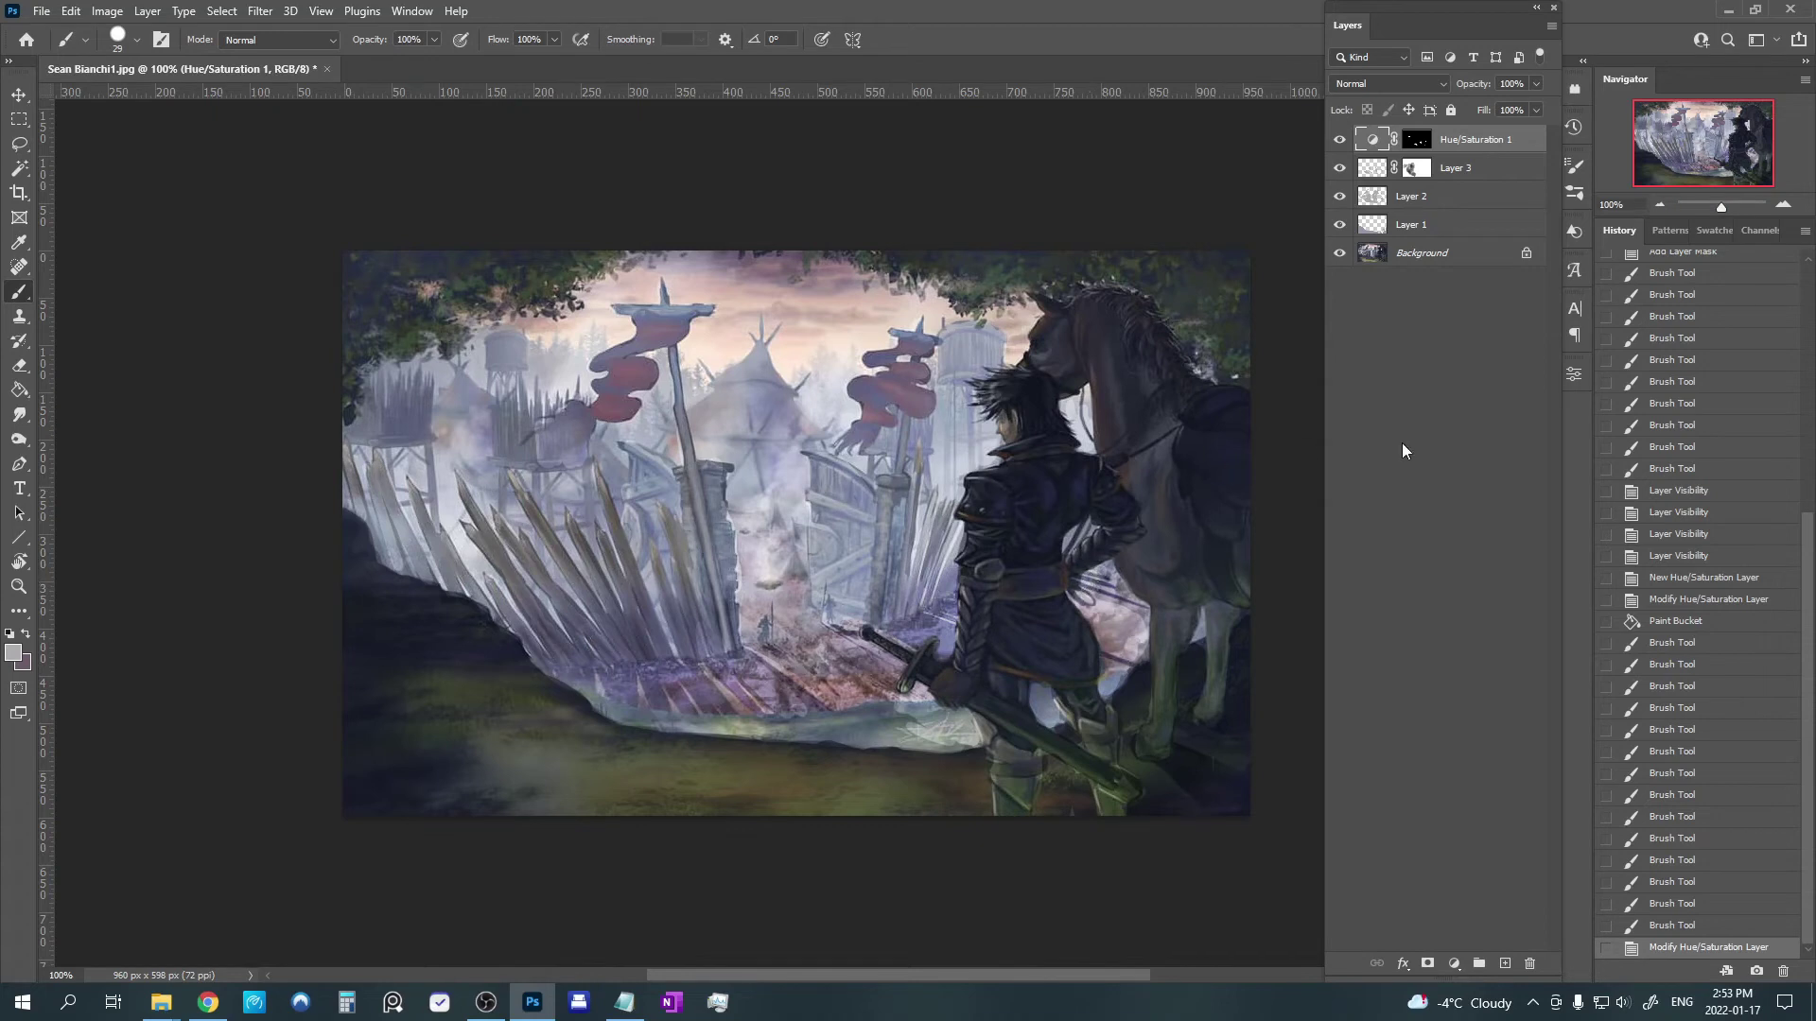
Add Overlay Layer 4 and paint highlights along the sword hilt, blade and arm.
{"action": "left_click", "coordinate": [1504, 962]}
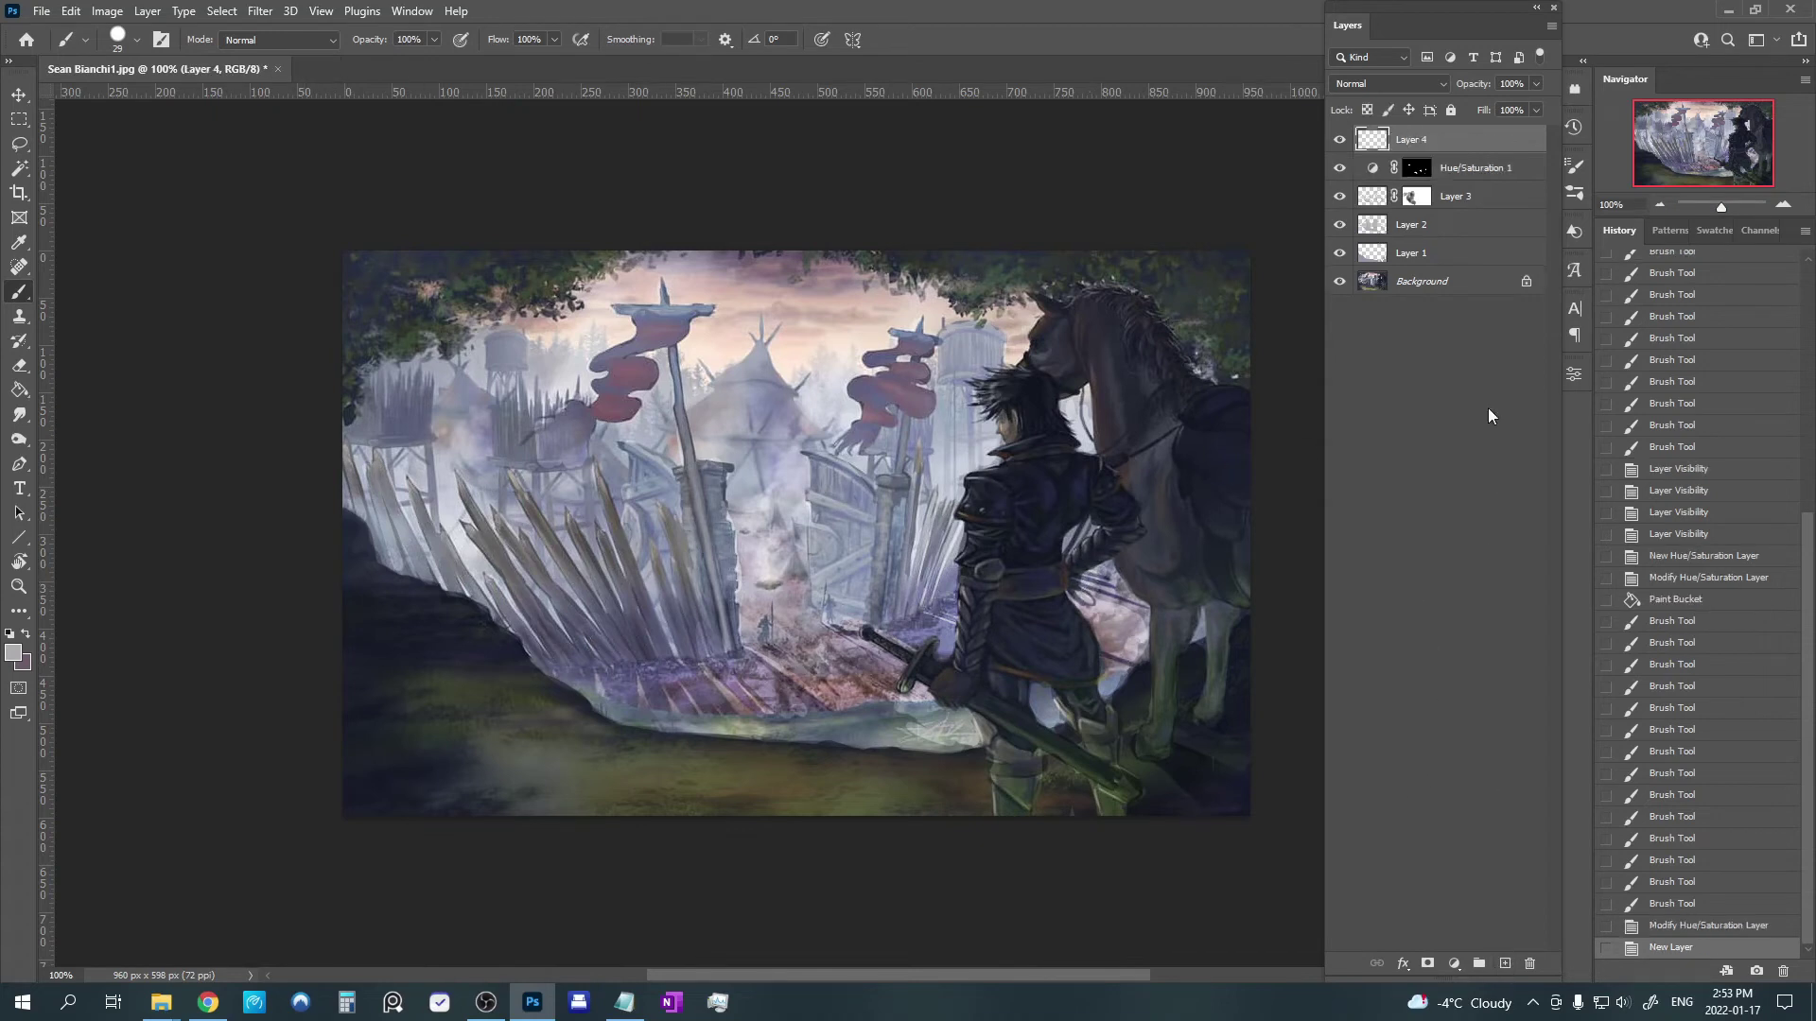
{"action": "left_click", "coordinate": [1388, 83]}
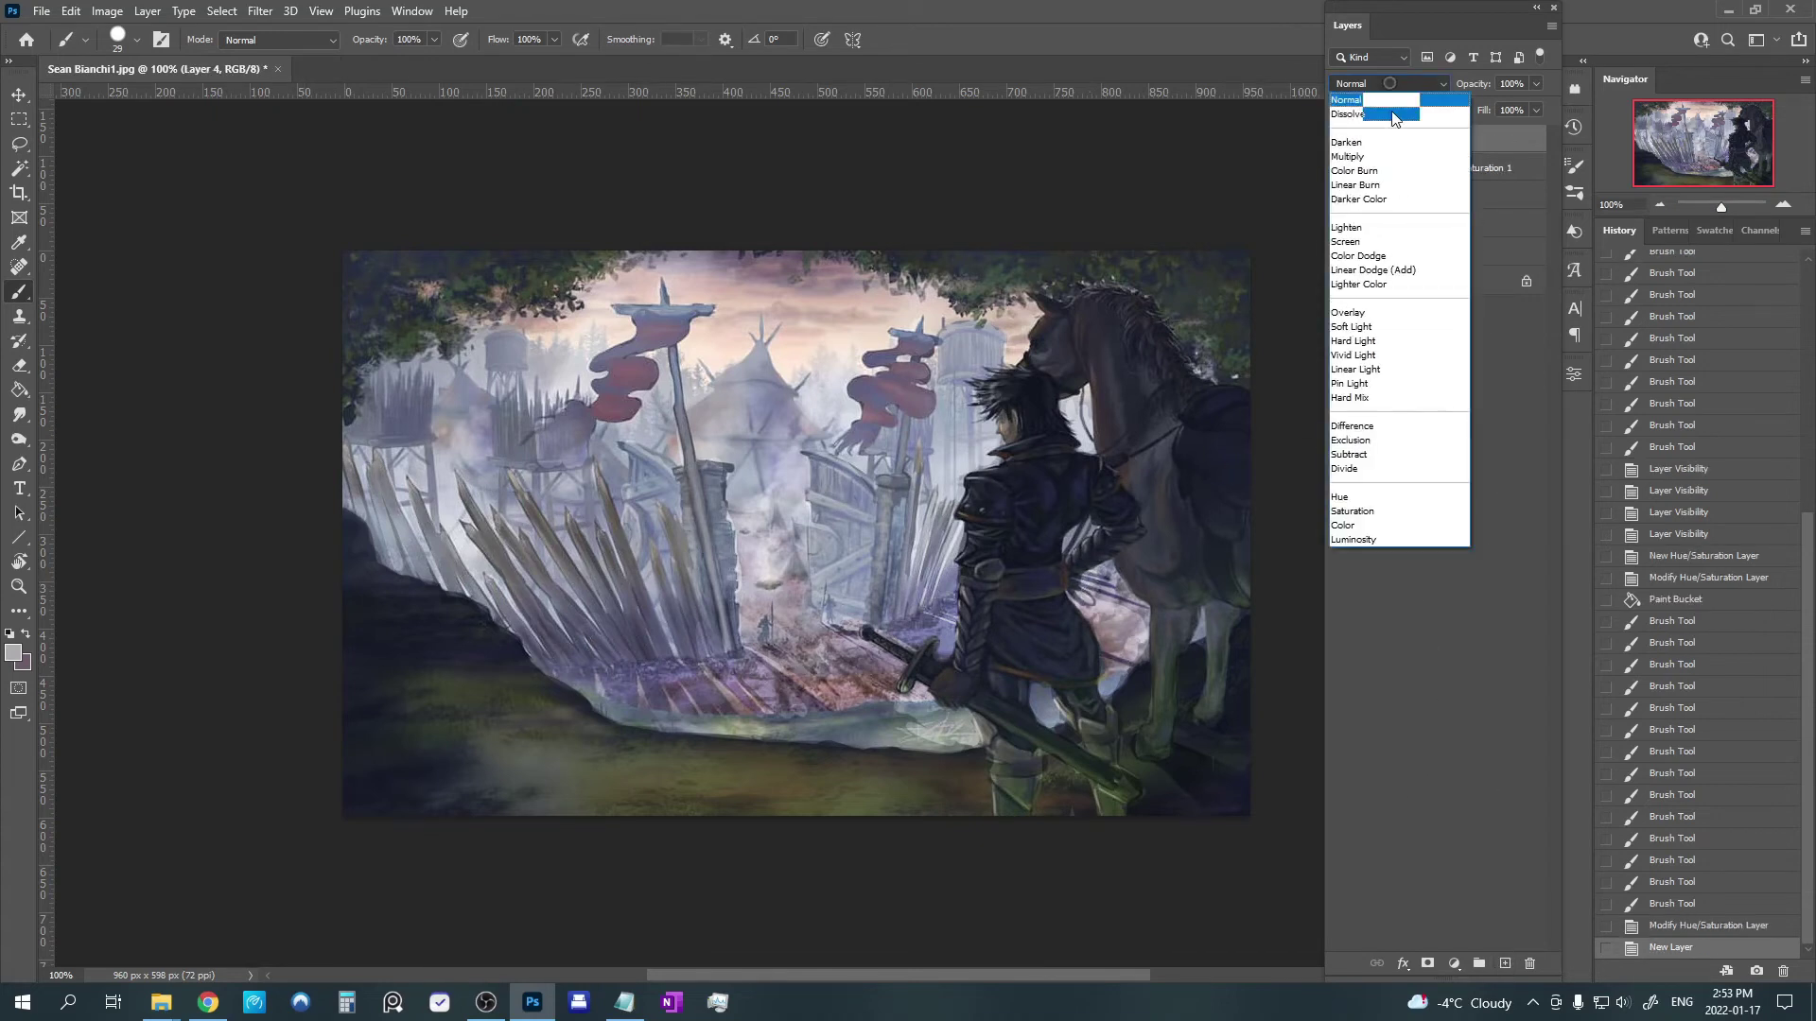
{"action": "left_click", "coordinate": [1362, 313]}
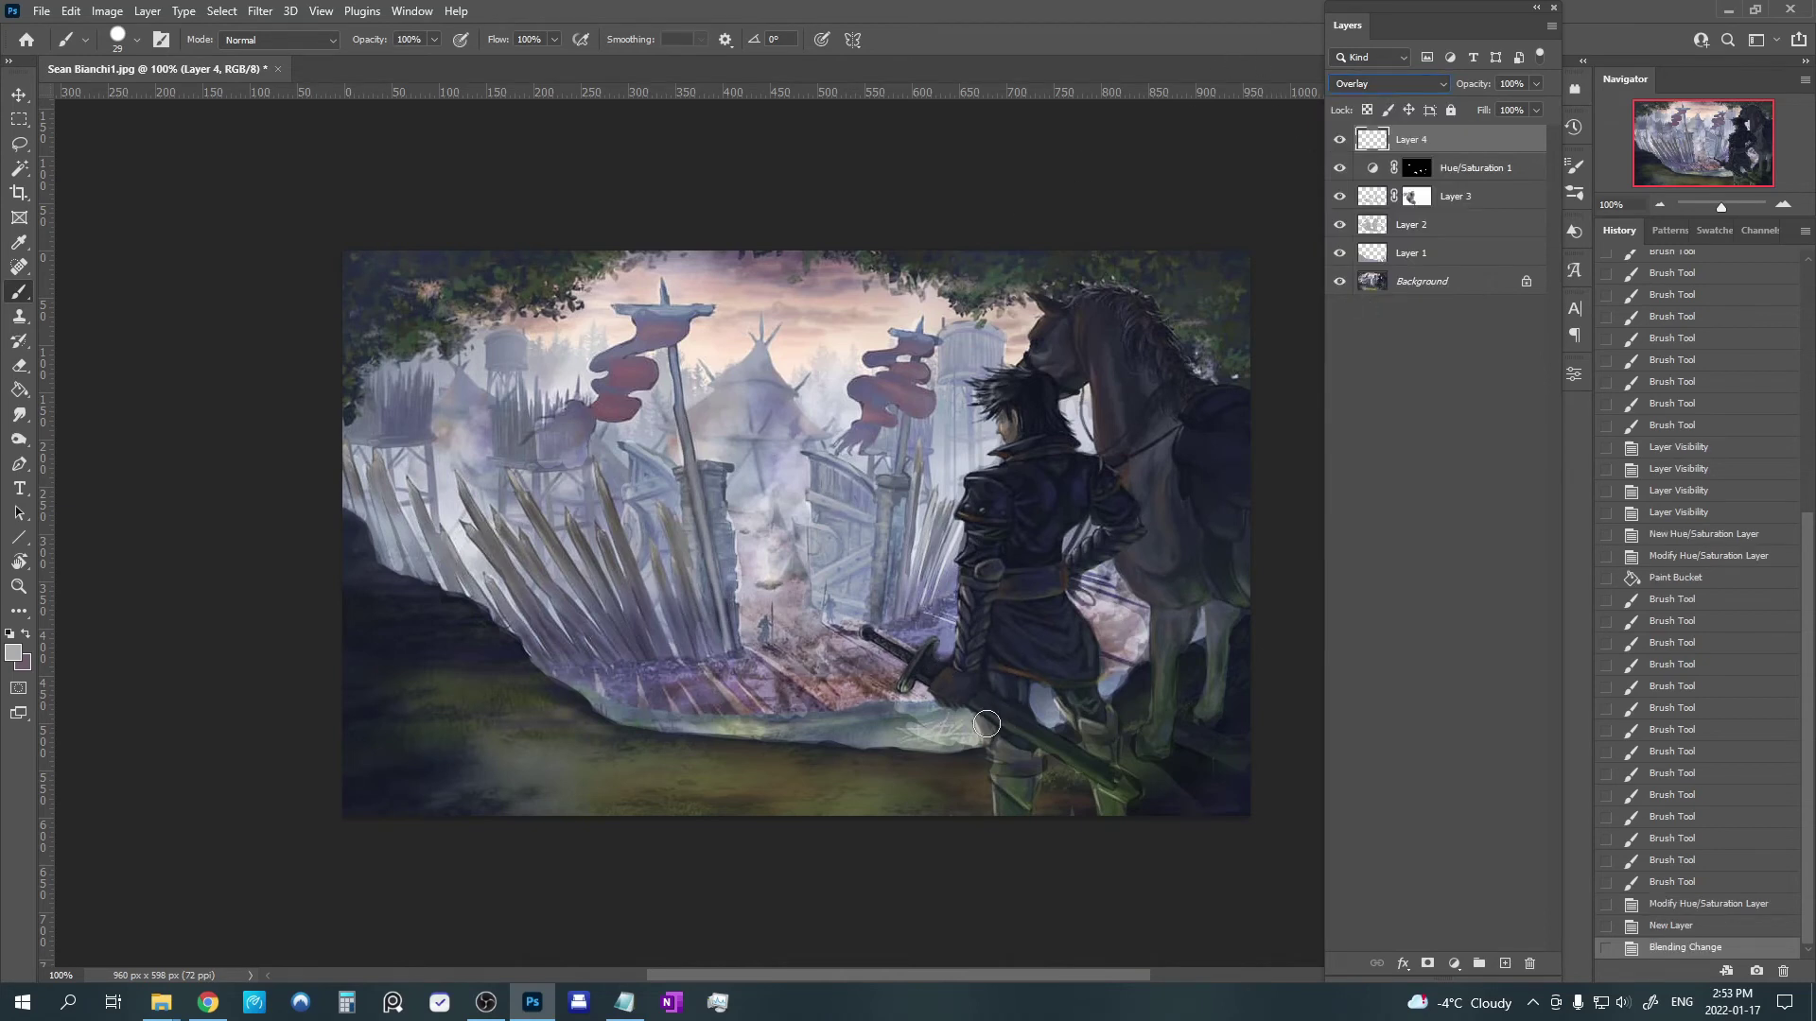
{"action": "mouse_move", "coordinate": [986, 724]}
{"action": "left_mouse_down"}
{"action": "mouse_move", "coordinate": [955, 728]}
{"action": "mouse_move", "coordinate": [931, 705]}
{"action": "left_mouse_up"}
{"action": "mouse_move", "coordinate": [929, 702]}
{"action": "left_mouse_down"}
{"action": "mouse_move", "coordinate": [950, 649]}
{"action": "mouse_move", "coordinate": [903, 639]}
{"action": "left_mouse_up"}
{"action": "mouse_move", "coordinate": [904, 642]}
{"action": "left_mouse_down"}
{"action": "mouse_move", "coordinate": [946, 633]}
{"action": "mouse_move", "coordinate": [928, 624]}
{"action": "left_mouse_up"}
{"action": "mouse_move", "coordinate": [931, 626]}
{"action": "left_mouse_down"}
{"action": "mouse_move", "coordinate": [952, 496]}
{"action": "mouse_move", "coordinate": [998, 454]}
{"action": "mouse_move", "coordinate": [971, 428]}
{"action": "mouse_move", "coordinate": [1003, 352]}
{"action": "left_mouse_up"}
Add small highlights to the hair, arm, waist, lower figure and horse.
{"action": "left_click_drag", "start_coordinate": [993, 373], "coordinate": [1026, 339]}
{"action": "left_click_drag", "start_coordinate": [1083, 412], "coordinate": [1078, 444]}
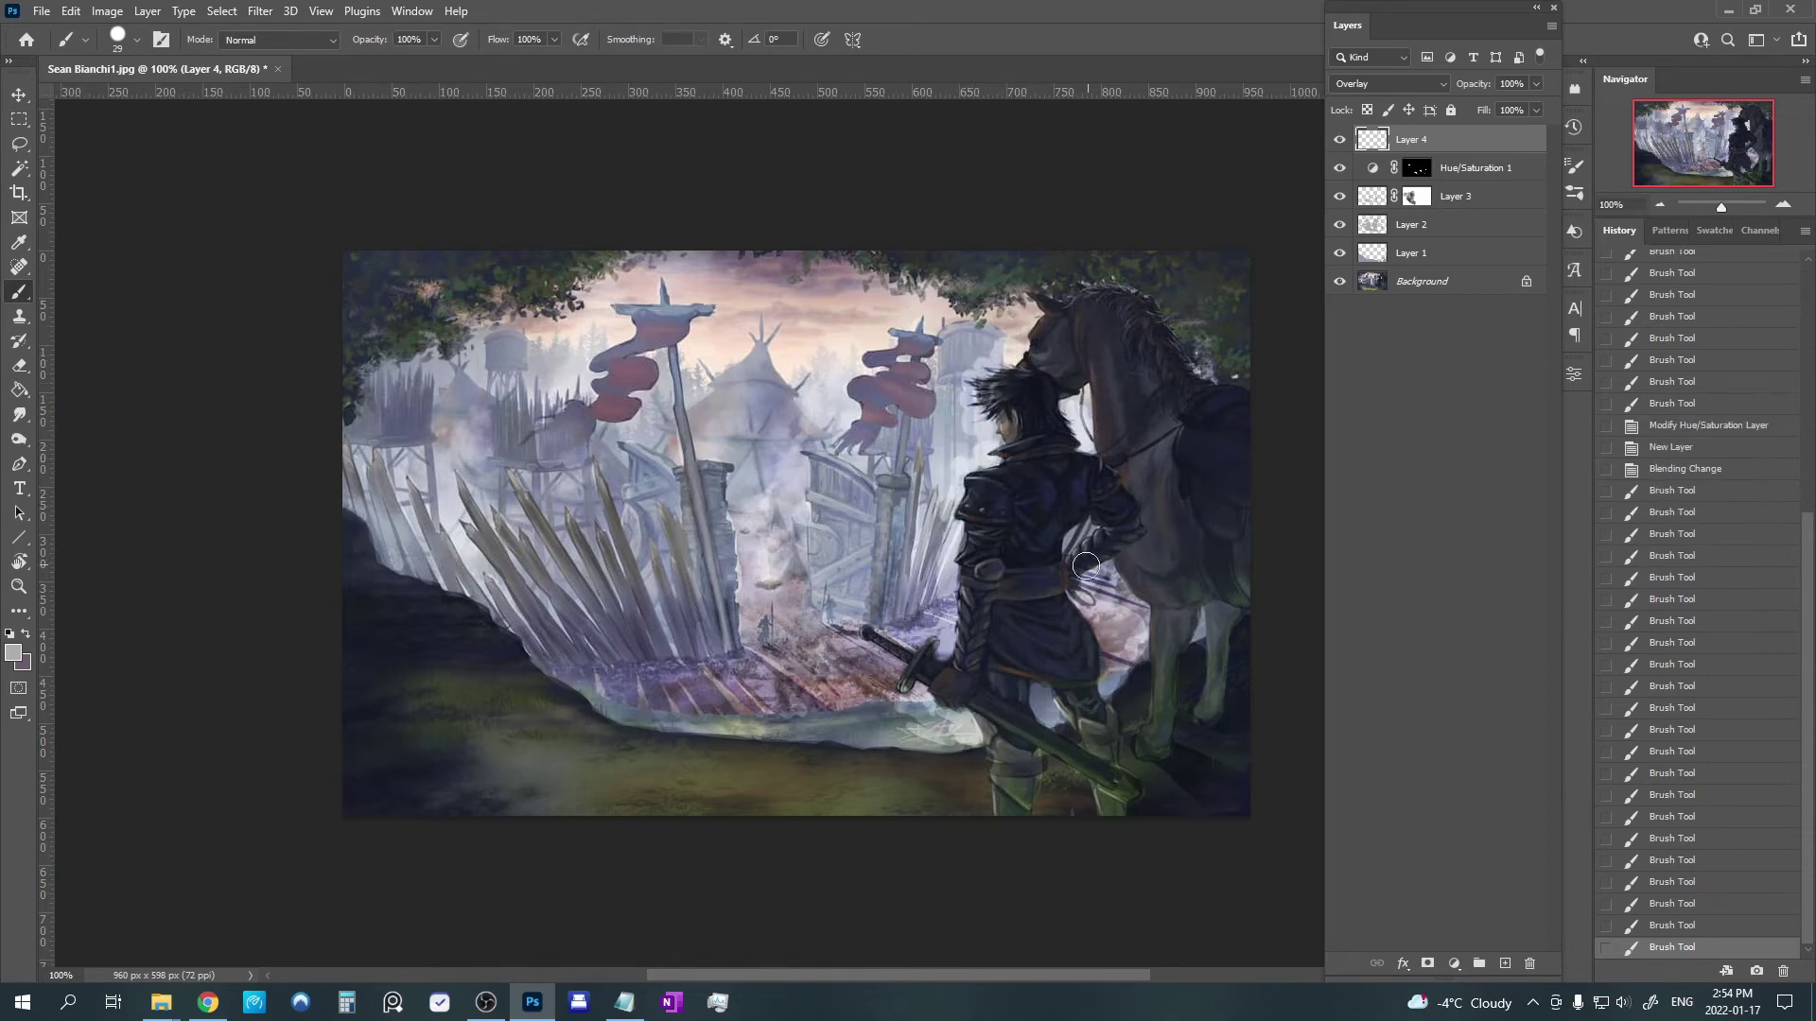
{"action": "left_click_drag", "start_coordinate": [1064, 529], "coordinate": [1088, 558]}
{"action": "mouse_move", "coordinate": [1078, 539]}
{"action": "left_mouse_down"}
{"action": "mouse_move", "coordinate": [1106, 574]}
{"action": "mouse_move", "coordinate": [1109, 651]}
{"action": "left_mouse_up"}
{"action": "left_click_drag", "start_coordinate": [1099, 628], "coordinate": [1122, 693]}
{"action": "left_click_drag", "start_coordinate": [1033, 684], "coordinate": [1059, 724]}
{"action": "left_click_drag", "start_coordinate": [928, 717], "coordinate": [963, 752]}
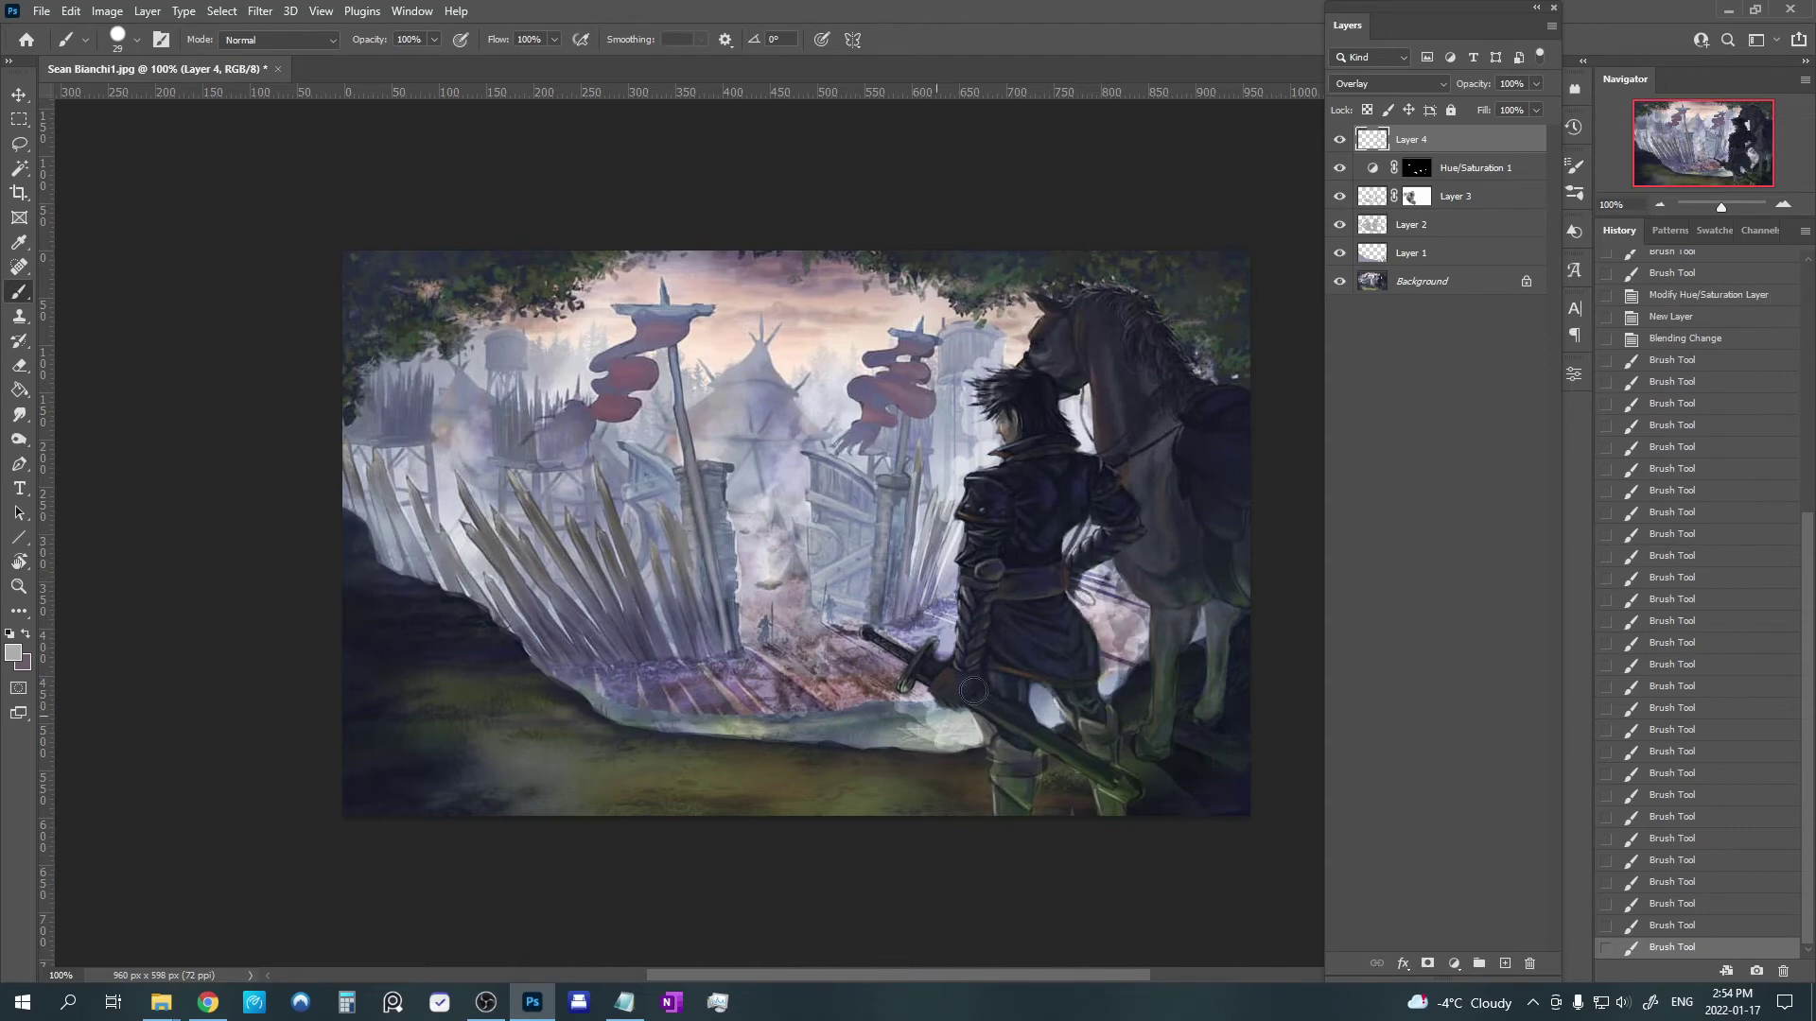
Switch to the Watercolor brush at 51 px and hide Layer 4 to compare.
{"action": "right_click", "coordinate": [863, 649]}
{"action": "left_click", "coordinate": [984, 682]}
{"action": "left_click", "coordinate": [839, 337]}
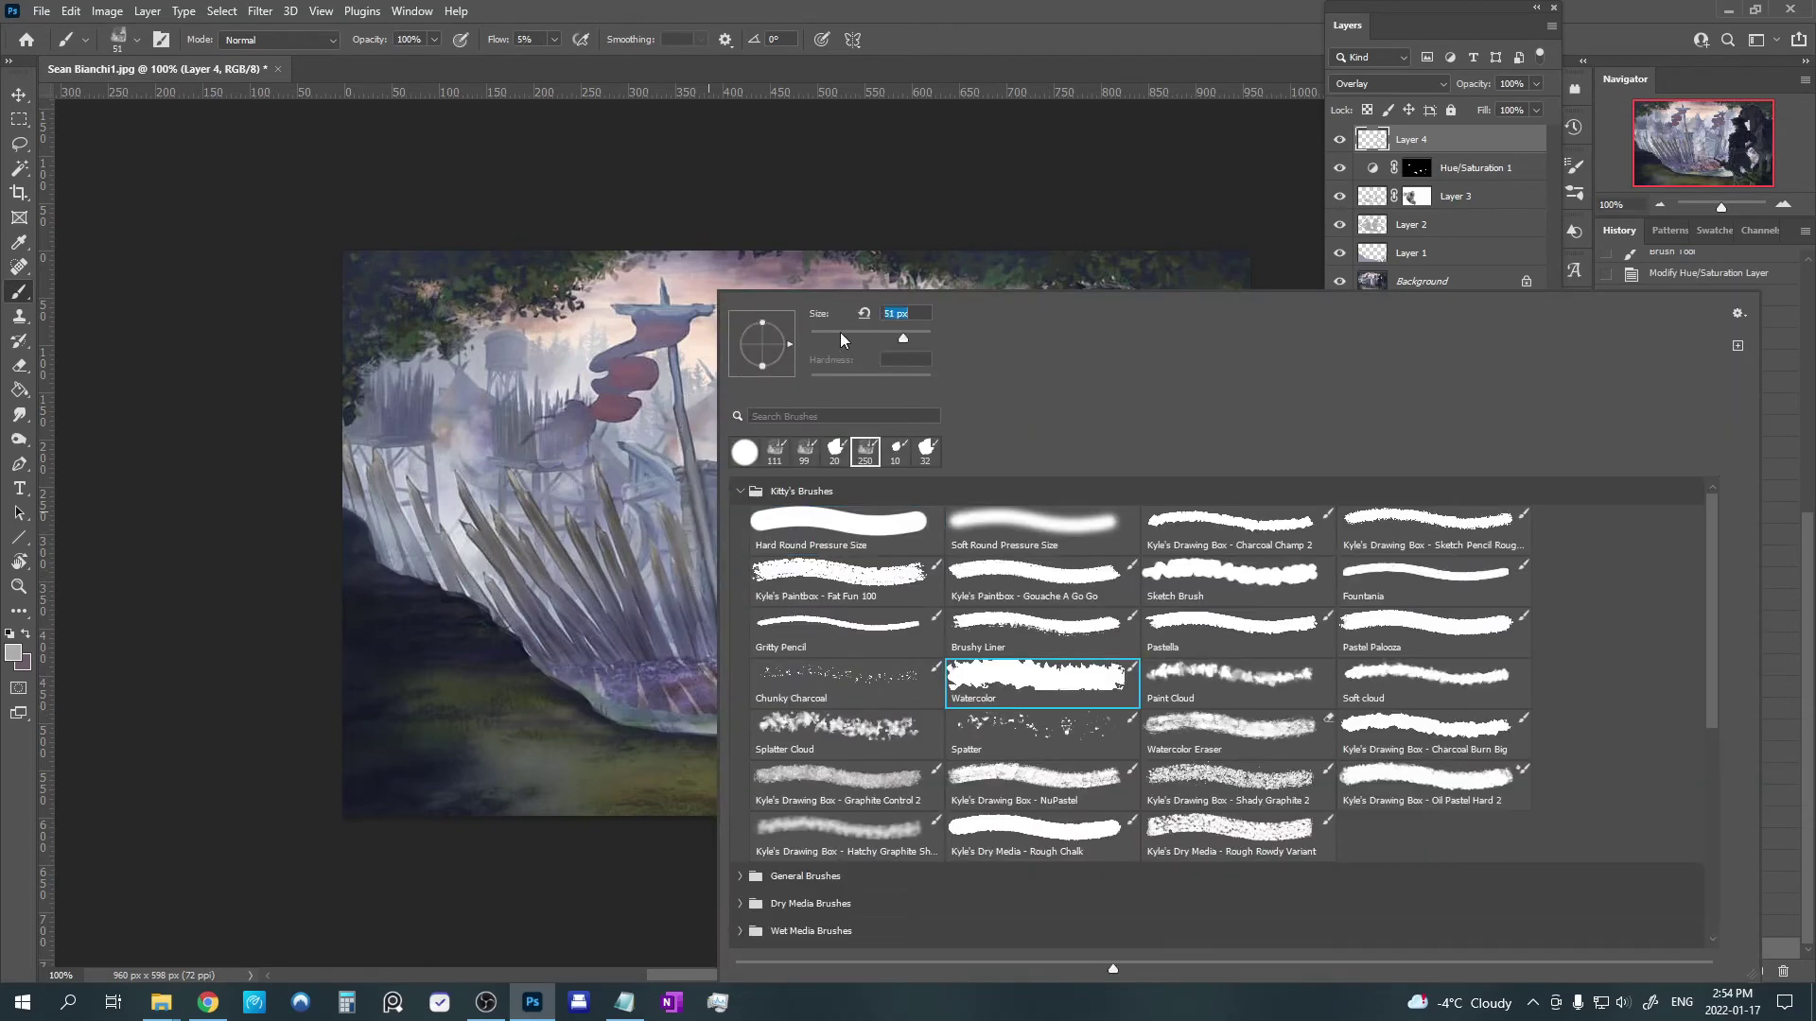
{"action": "left_click", "coordinate": [1006, 21]}
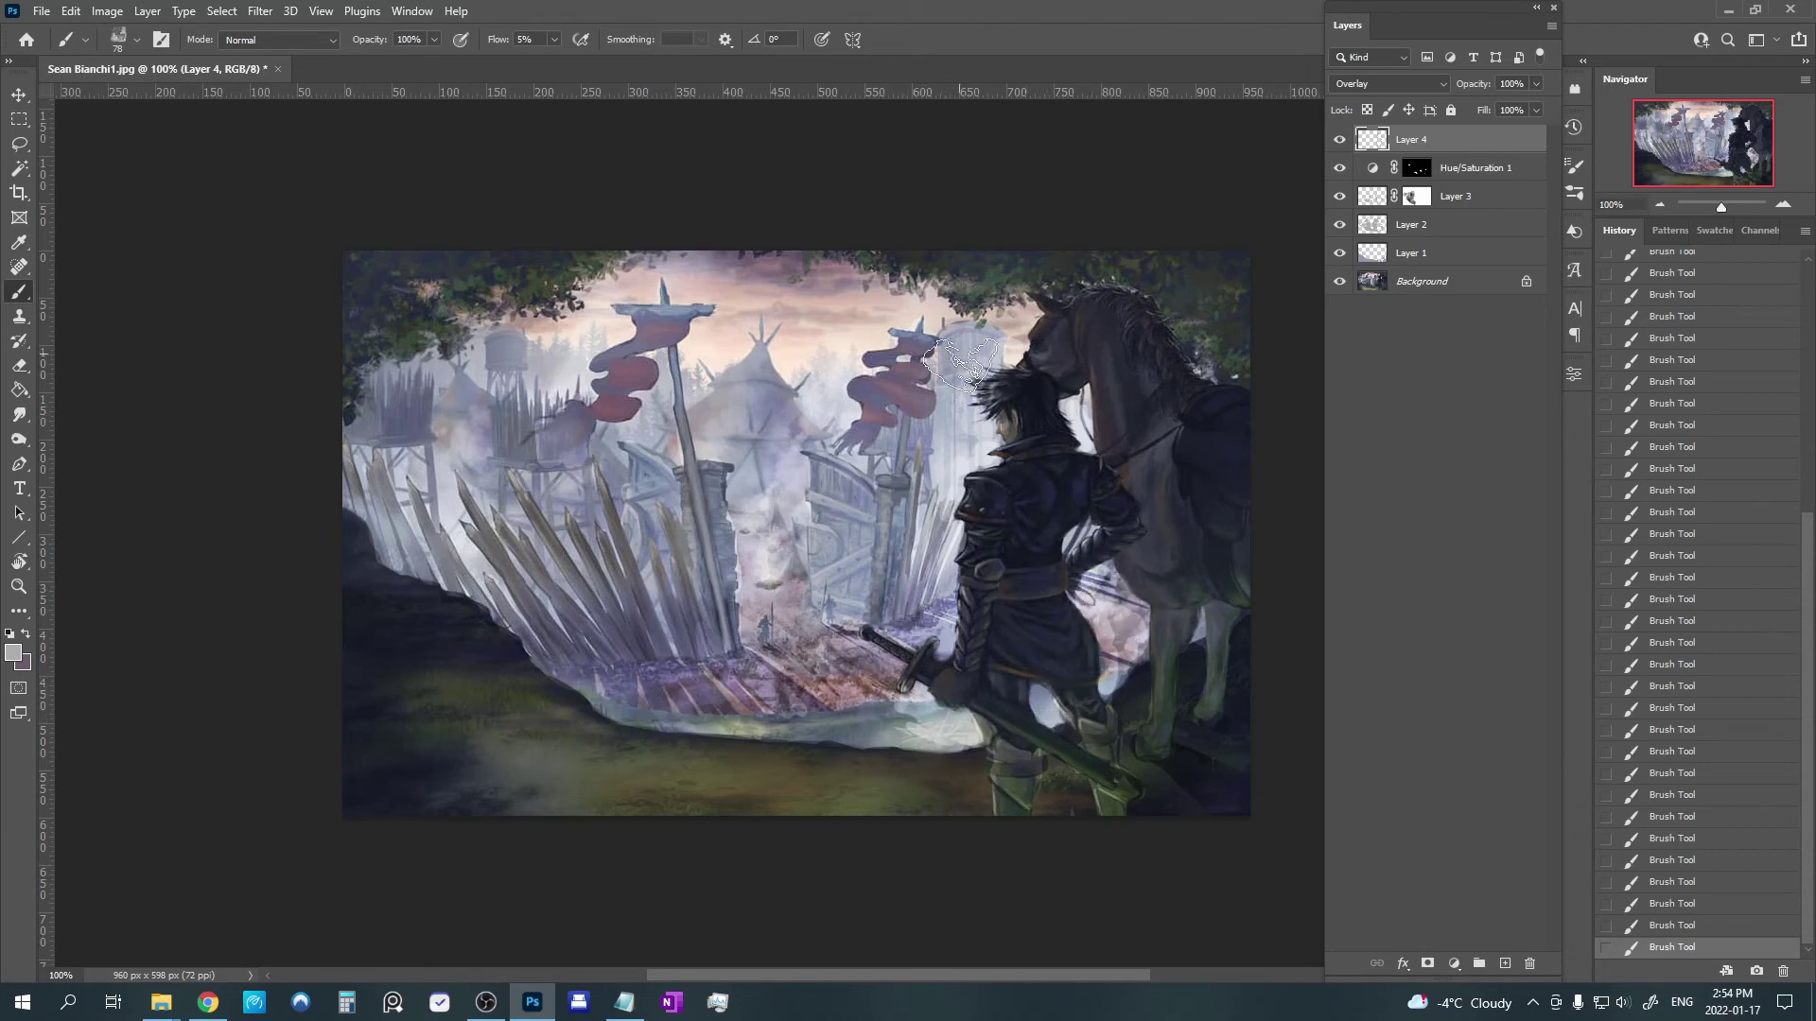
{"action": "left_click", "coordinate": [1339, 142]}
{"action": "left_click", "coordinate": [1339, 143]}
Add a sketch layer with the Hard Round Pressure Size brush at 100% flow in black.
{"action": "key", "text": "ctrl+shift+alt+n"}
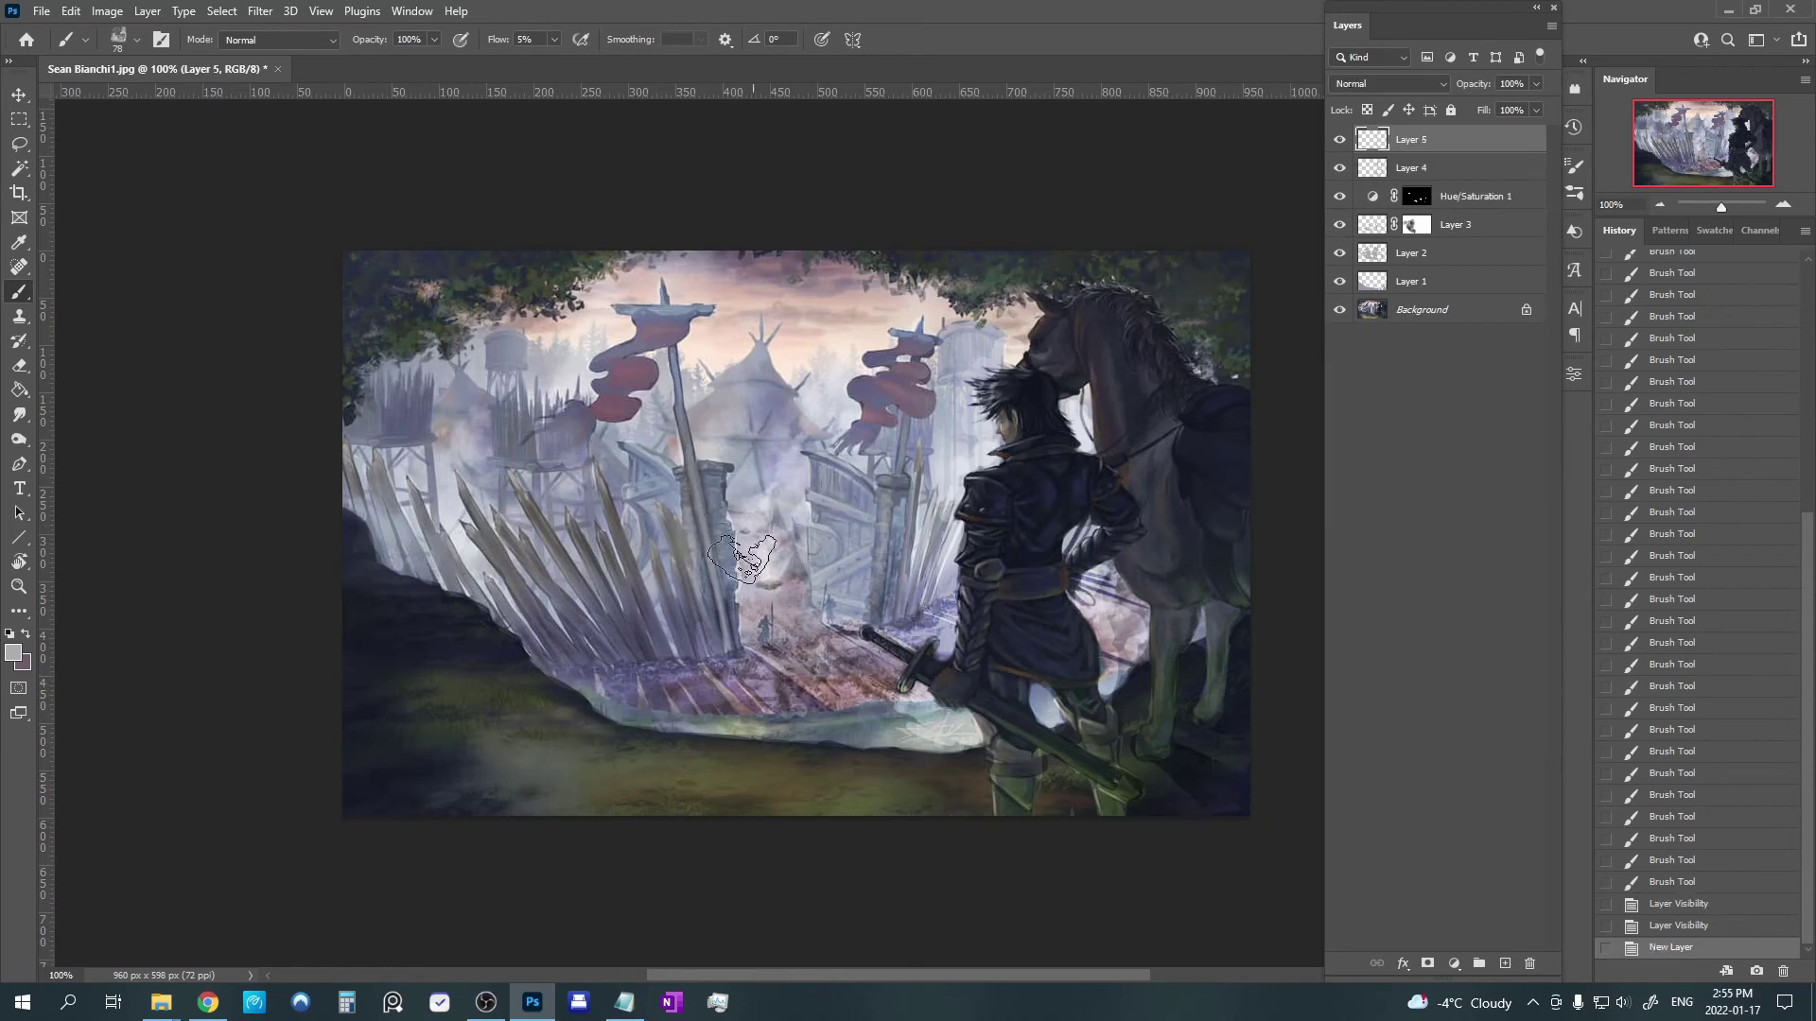
{"action": "right_click", "coordinate": [743, 558]}
{"action": "left_click", "coordinate": [789, 528]}
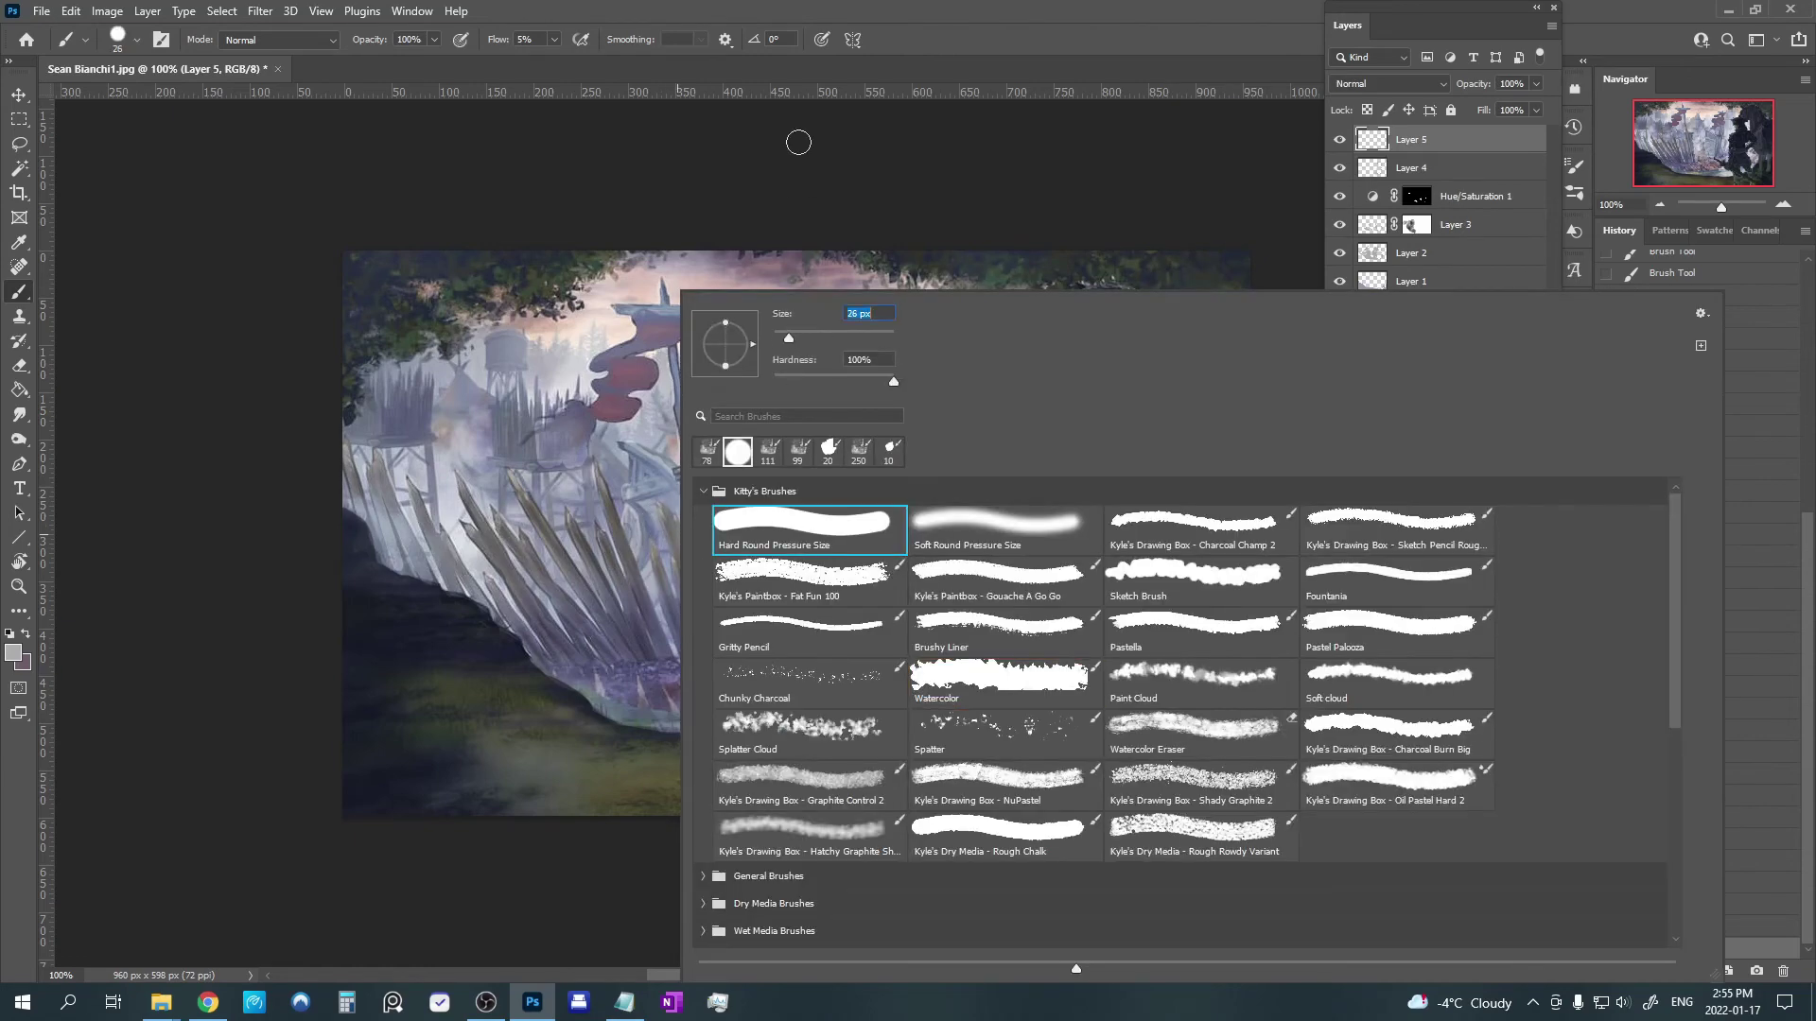
{"action": "key", "text": "Return"}
{"action": "mouse_move", "coordinate": [554, 37]}
{"action": "left_mouse_down"}
{"action": "mouse_move", "coordinate": [586, 62]}
{"action": "mouse_move", "coordinate": [781, 3]}
{"action": "left_mouse_up"}
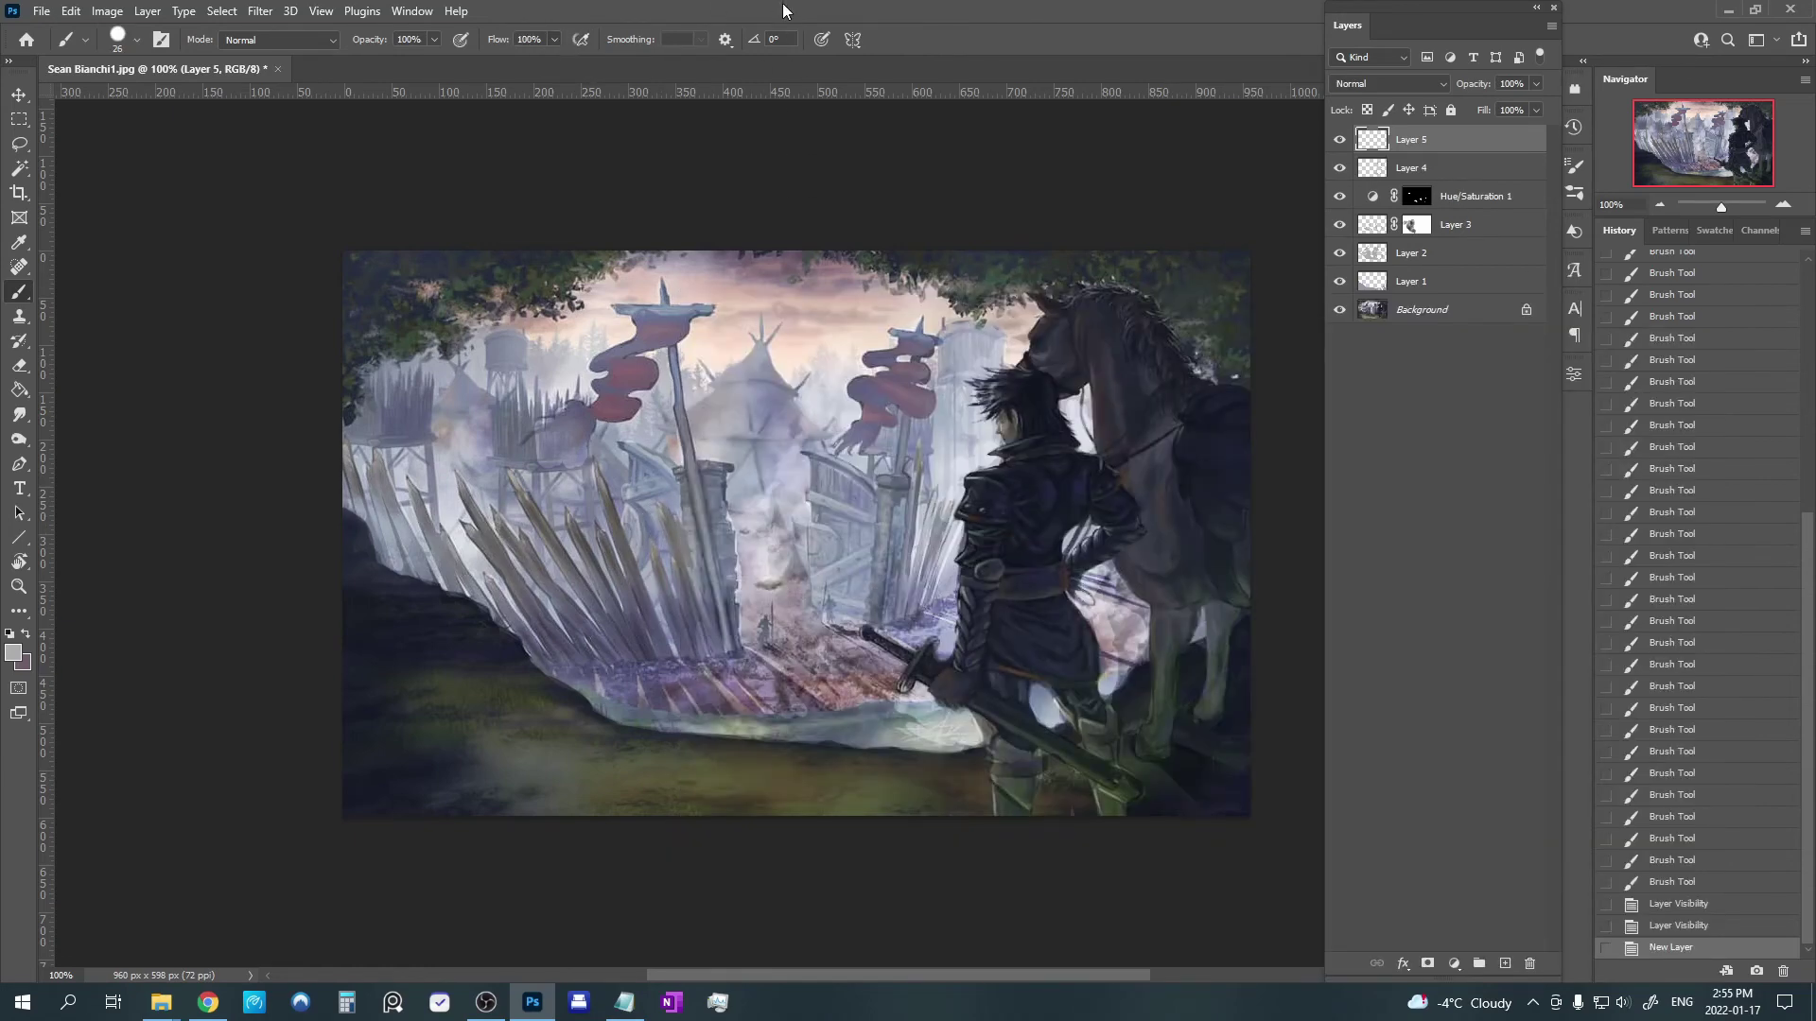
{"action": "key", "text": "d"}
Draw black direction lines across the scene, figure and horse.
{"action": "left_click_drag", "start_coordinate": [720, 632], "coordinate": [939, 802]}
{"action": "left_click_drag", "start_coordinate": [859, 610], "coordinate": [1026, 684]}
{"action": "left_click", "coordinate": [1152, 644]}
{"action": "mouse_move", "coordinate": [929, 583]}
{"action": "left_mouse_down"}
{"action": "mouse_move", "coordinate": [1073, 626]}
{"action": "mouse_move", "coordinate": [1184, 579]}
{"action": "left_mouse_up"}
{"action": "mouse_move", "coordinate": [901, 507]}
{"action": "left_mouse_down"}
{"action": "mouse_move", "coordinate": [1086, 557]}
{"action": "mouse_move", "coordinate": [1232, 541]}
{"action": "left_mouse_up"}
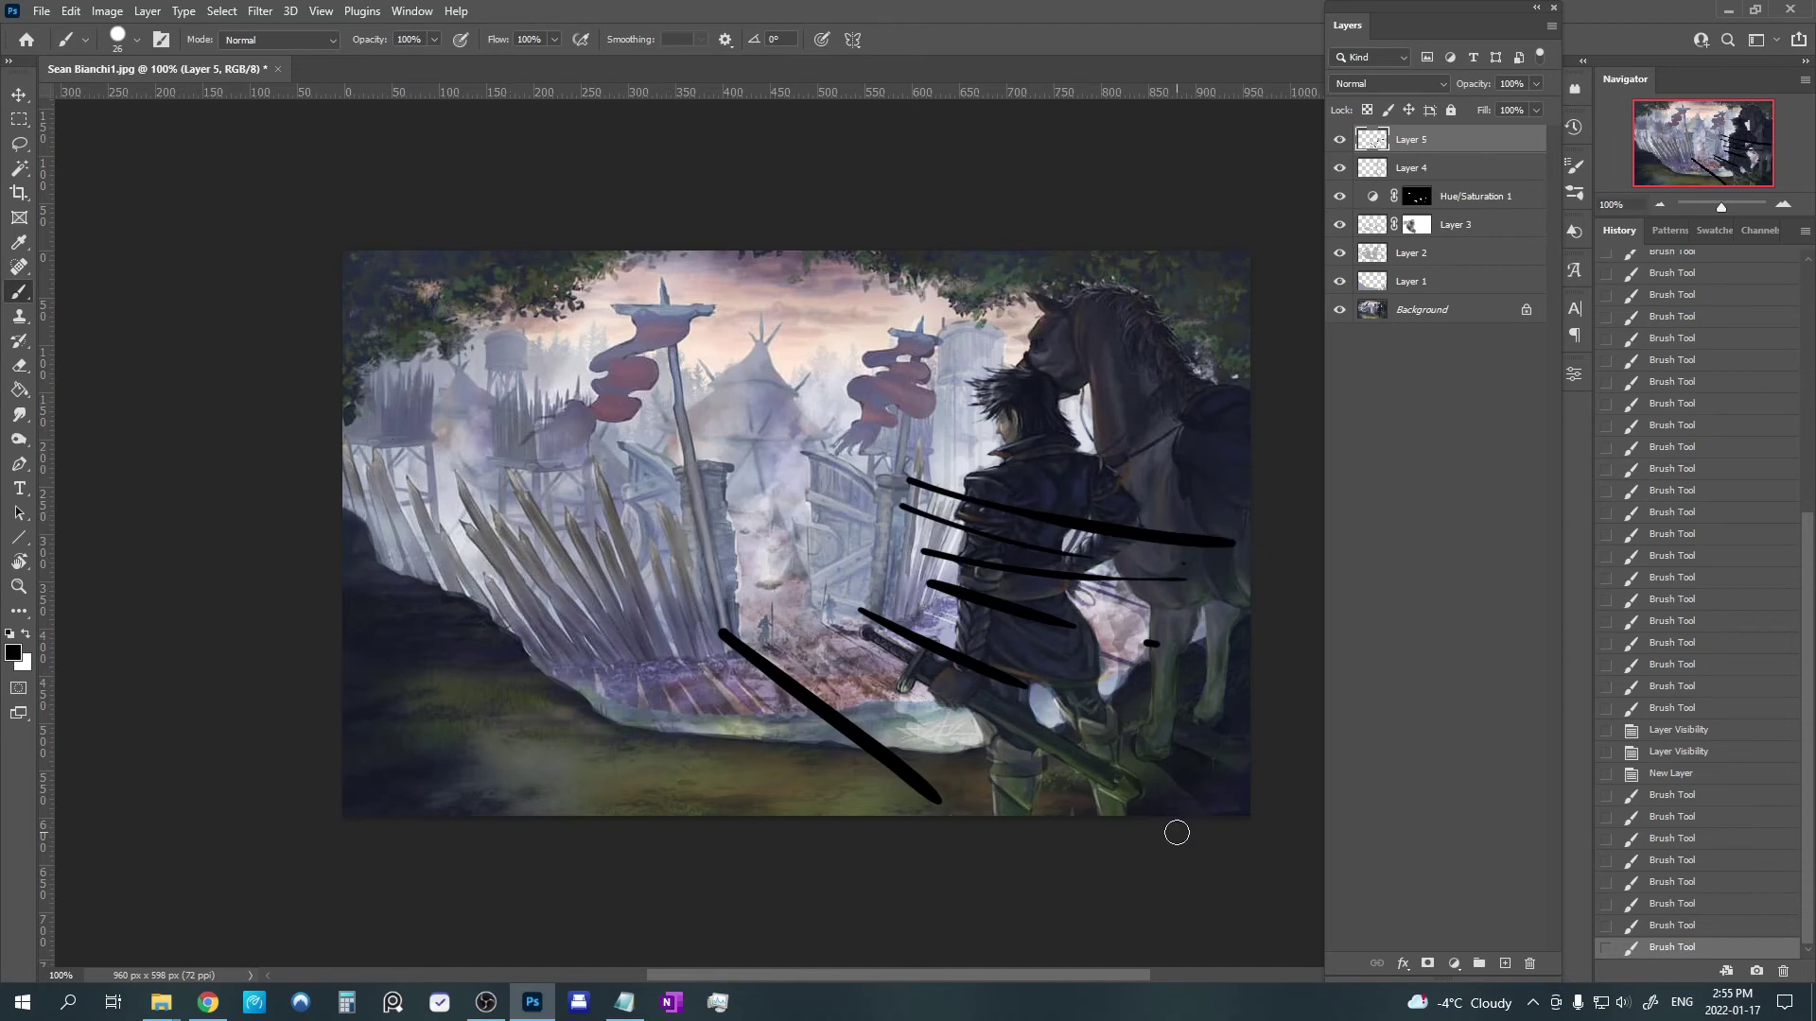
Draw curves along the top tree canopies and arrows under the banners, then replace the sketch layer with a fresh empty one.
{"action": "mouse_move", "coordinate": [330, 402]}
{"action": "left_mouse_down"}
{"action": "mouse_move", "coordinate": [388, 388]}
{"action": "mouse_move", "coordinate": [648, 226]}
{"action": "left_mouse_up"}
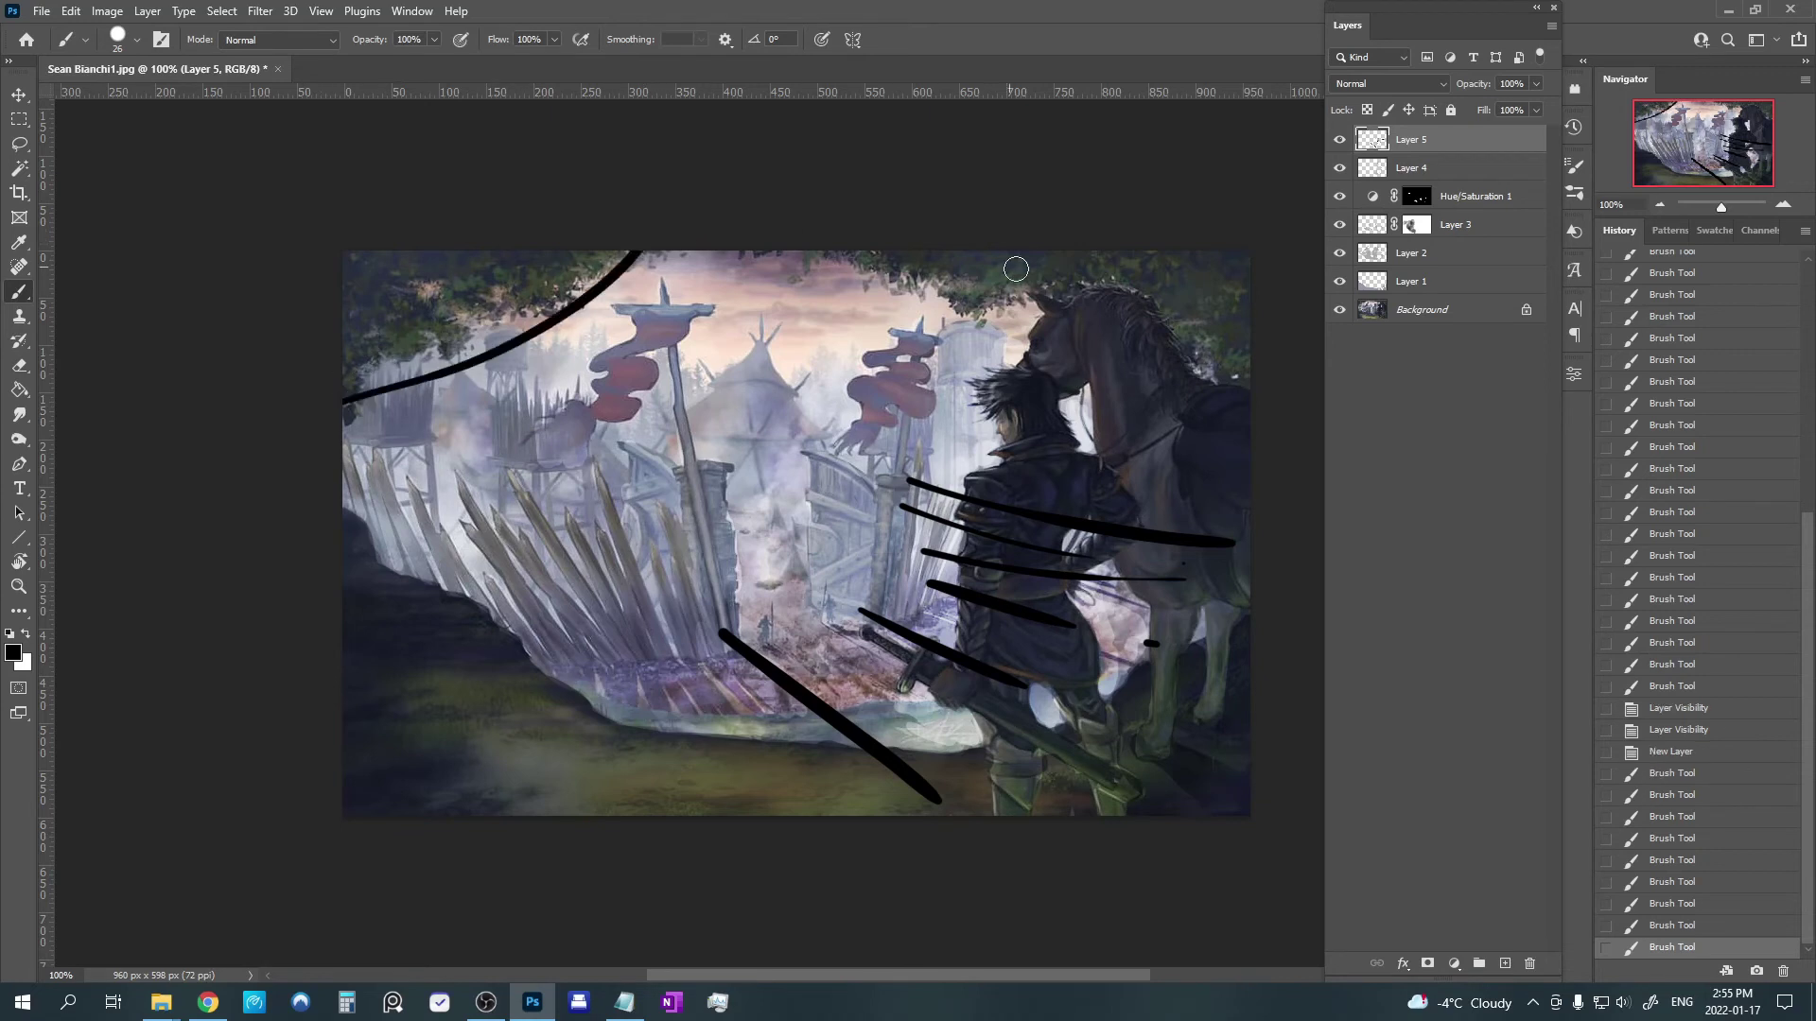
{"action": "mouse_move", "coordinate": [923, 232]}
{"action": "left_mouse_down"}
{"action": "mouse_move", "coordinate": [1019, 296]}
{"action": "mouse_move", "coordinate": [1324, 350]}
{"action": "left_mouse_up"}
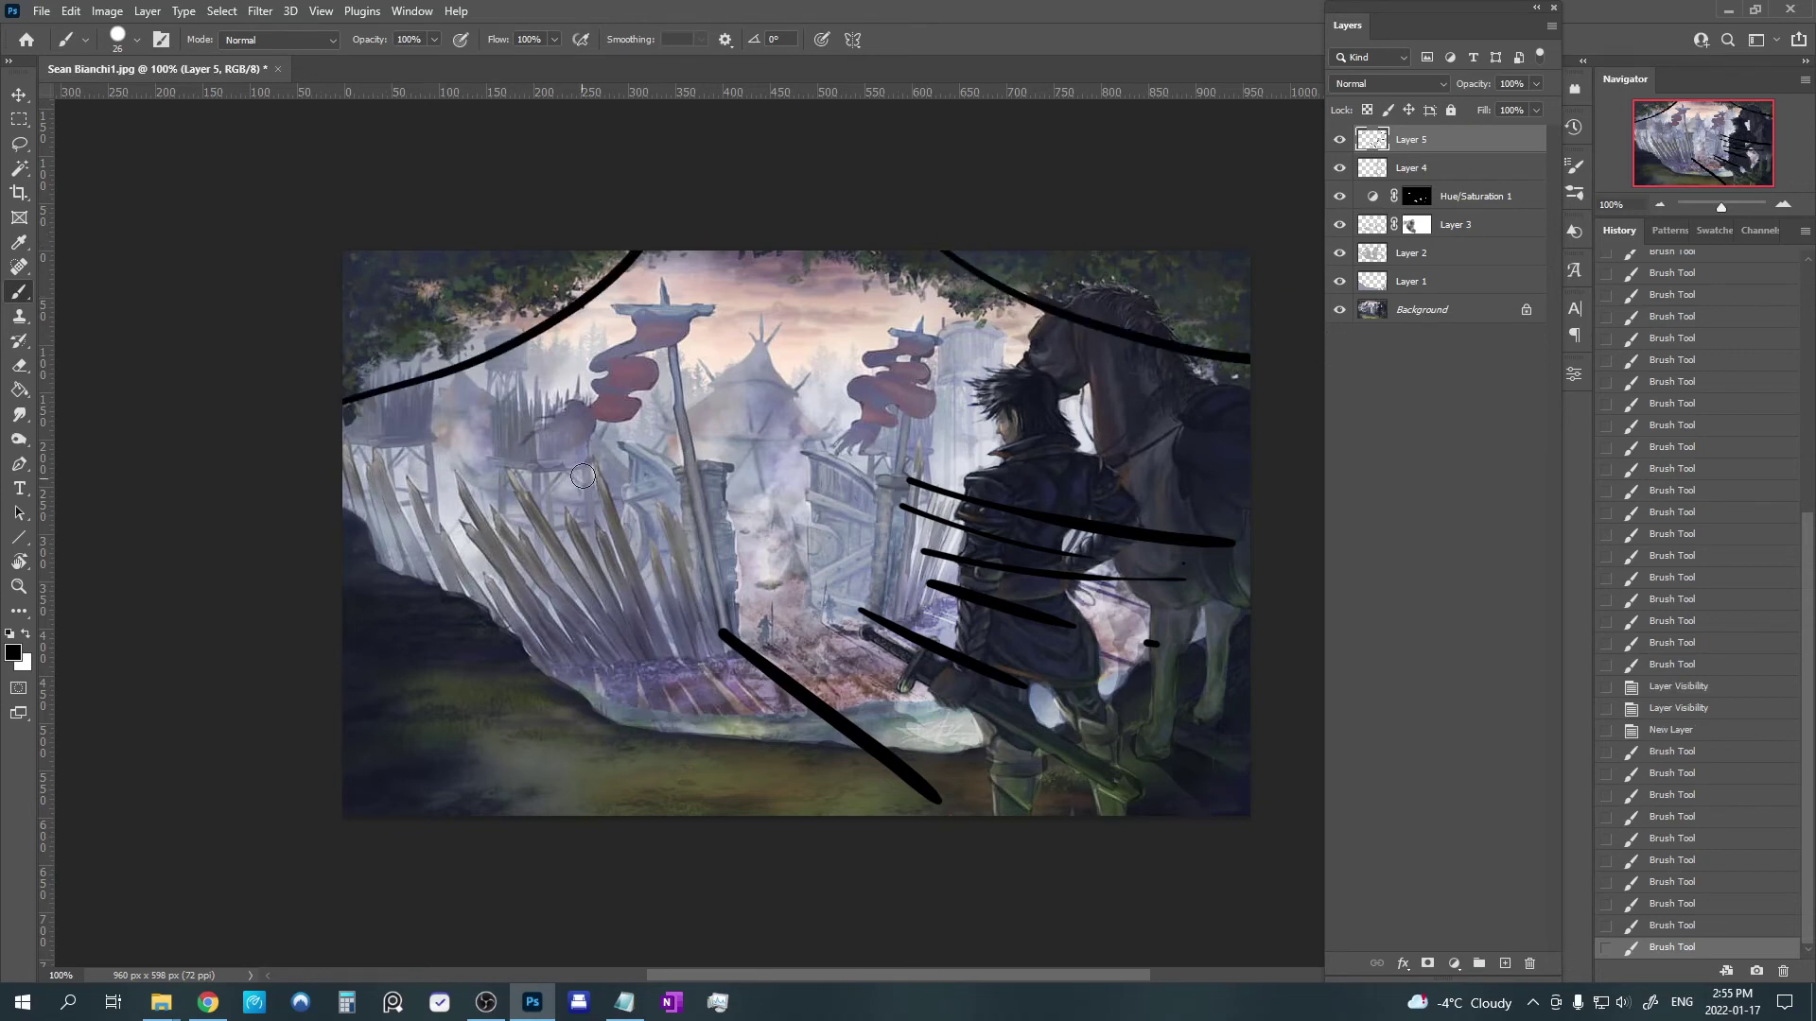
{"action": "mouse_move", "coordinate": [599, 441]}
{"action": "left_mouse_down"}
{"action": "mouse_move", "coordinate": [590, 563]}
{"action": "mouse_move", "coordinate": [623, 475]}
{"action": "left_mouse_up"}
{"action": "left_click_drag", "start_coordinate": [820, 437], "coordinate": [819, 533]}
{"action": "mouse_move", "coordinate": [794, 456]}
{"action": "left_mouse_down"}
{"action": "mouse_move", "coordinate": [832, 446]}
{"action": "mouse_move", "coordinate": [846, 467]}
{"action": "left_mouse_up"}
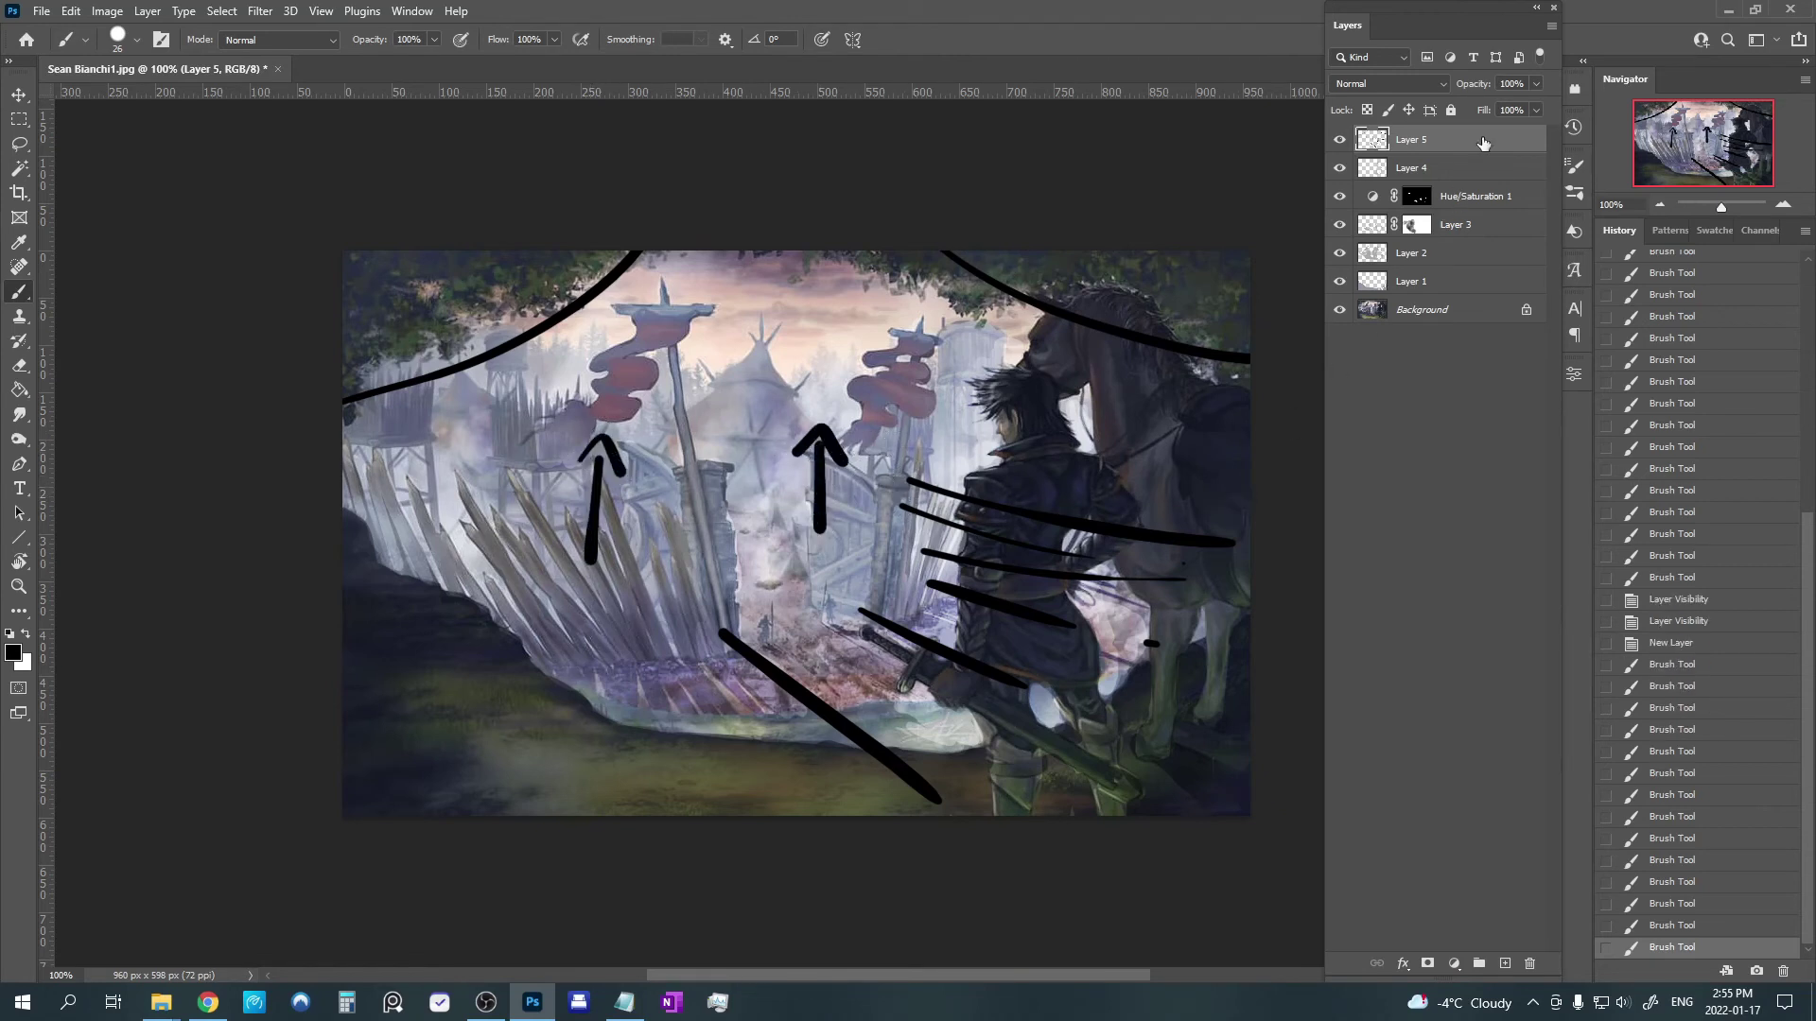
{"action": "left_click_drag", "start_coordinate": [1483, 142], "coordinate": [1529, 963]}
{"action": "left_click", "coordinate": [1505, 962]}
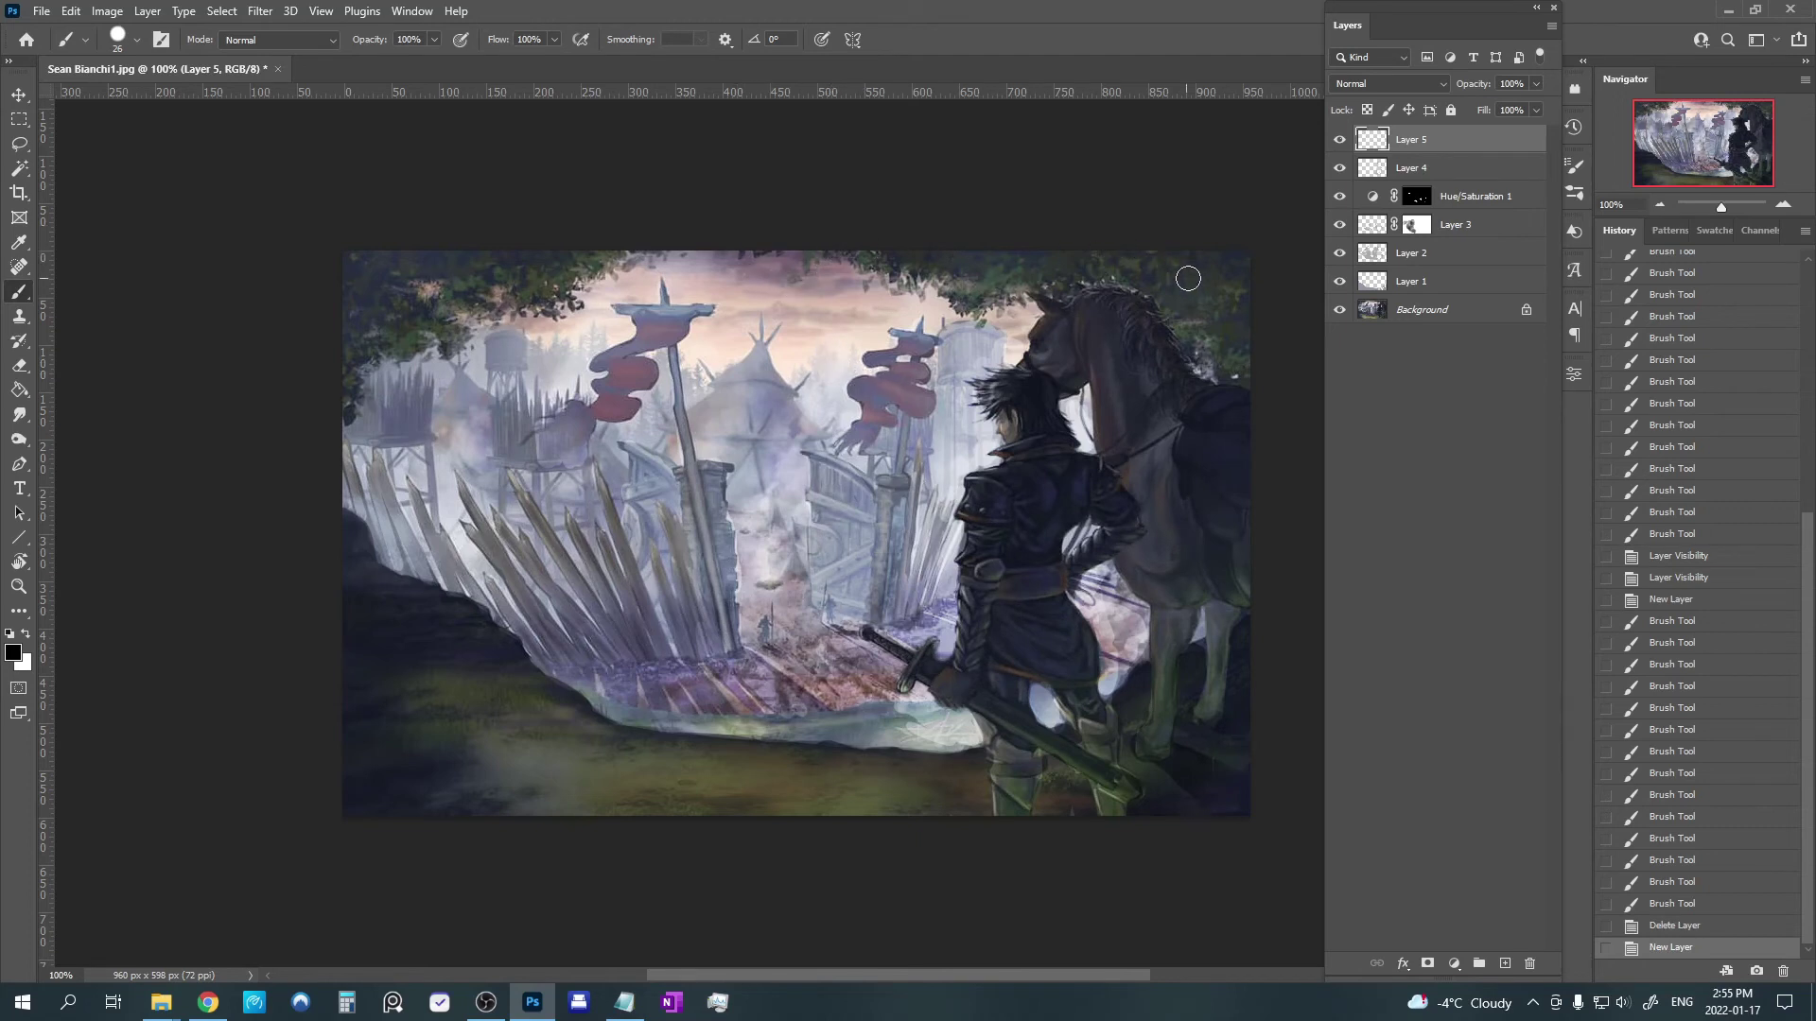
Sample a sky grey and paint a dark band along the top of the sky to the right edge.
{"action": "left_click", "coordinate": [781, 263], "text": "alt"}
{"action": "left_click_drag", "start_coordinate": [753, 247], "coordinate": [761, 255]}
{"action": "left_click_drag", "start_coordinate": [756, 251], "coordinate": [804, 265]}
{"action": "left_click_drag", "start_coordinate": [799, 255], "coordinate": [804, 278]}
{"action": "left_click_drag", "start_coordinate": [794, 269], "coordinate": [809, 283]}
{"action": "left_click_drag", "start_coordinate": [804, 260], "coordinate": [793, 279]}
{"action": "mouse_move", "coordinate": [794, 267]}
{"action": "left_mouse_down"}
{"action": "mouse_move", "coordinate": [1047, 249]}
{"action": "mouse_move", "coordinate": [961, 251]}
{"action": "mouse_move", "coordinate": [1028, 248]}
{"action": "mouse_move", "coordinate": [1248, 274]}
{"action": "left_mouse_up"}
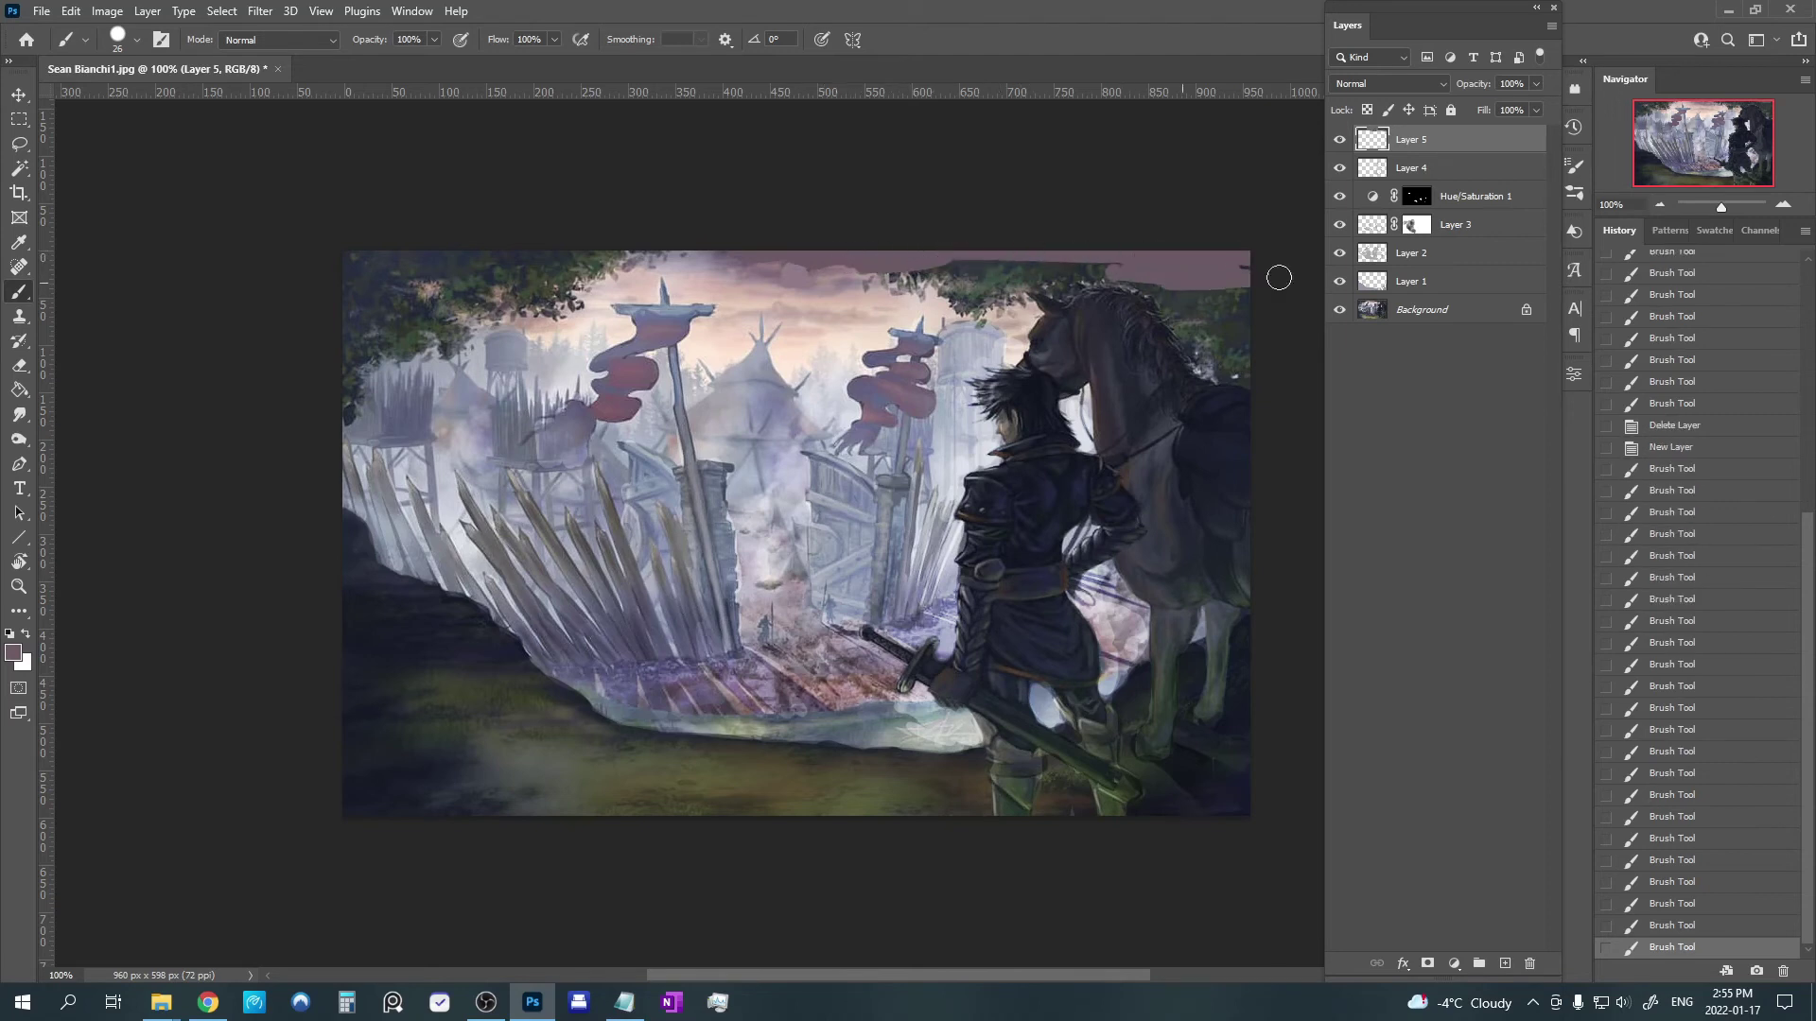
{"action": "mouse_move", "coordinate": [932, 270]}
{"action": "left_mouse_down"}
{"action": "mouse_move", "coordinate": [861, 284]}
{"action": "mouse_move", "coordinate": [932, 283]}
{"action": "mouse_move", "coordinate": [889, 303]}
{"action": "mouse_move", "coordinate": [1138, 289]}
{"action": "mouse_move", "coordinate": [1220, 369]}
{"action": "mouse_move", "coordinate": [1238, 340]}
{"action": "mouse_move", "coordinate": [1036, 284]}
{"action": "mouse_move", "coordinate": [1182, 311]}
{"action": "mouse_move", "coordinate": [1244, 289]}
{"action": "left_mouse_up"}
Paint sampled mauve across the sky band, then lighter pink cloud highlights over it.
{"action": "key", "text": "alt"}
{"action": "left_click", "coordinate": [850, 294], "text": "alt"}
{"action": "left_click", "coordinate": [837, 275], "text": "alt"}
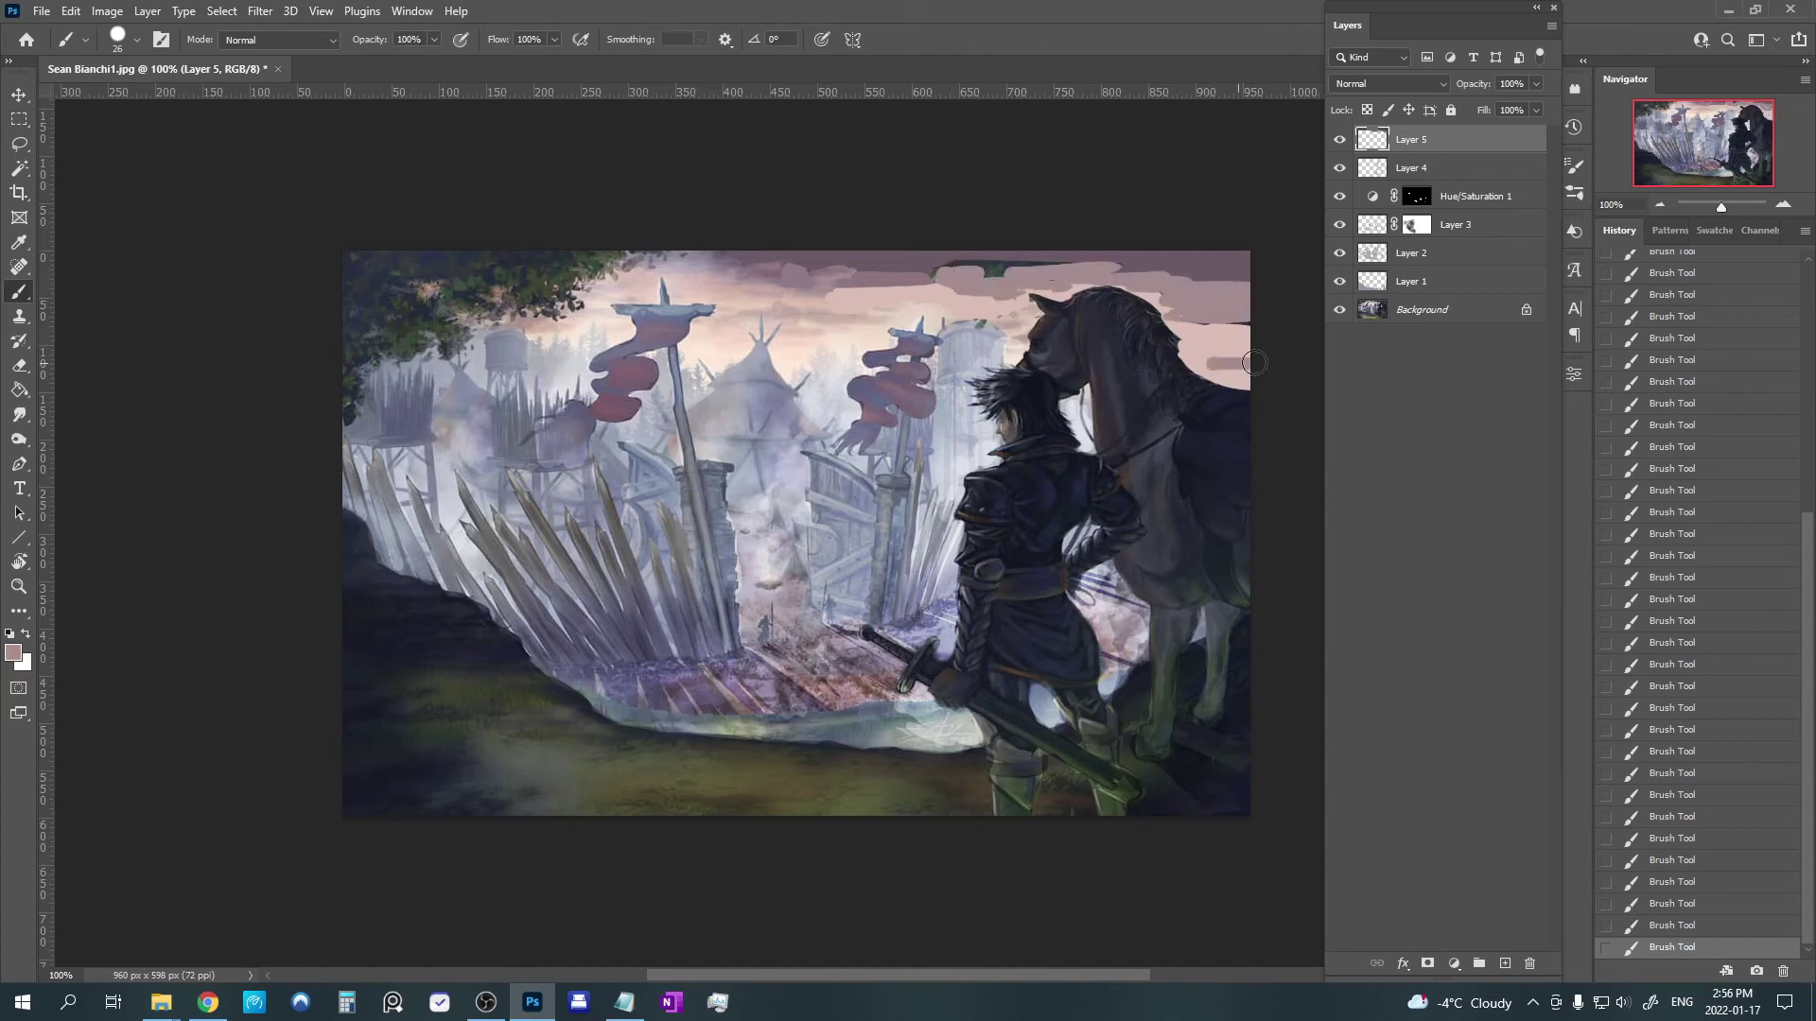
{"action": "left_click", "coordinate": [861, 276], "text": "alt"}
{"action": "mouse_move", "coordinate": [861, 276]}
{"action": "left_mouse_down"}
{"action": "mouse_move", "coordinate": [1135, 279]}
{"action": "mouse_move", "coordinate": [1234, 341]}
{"action": "left_mouse_up"}
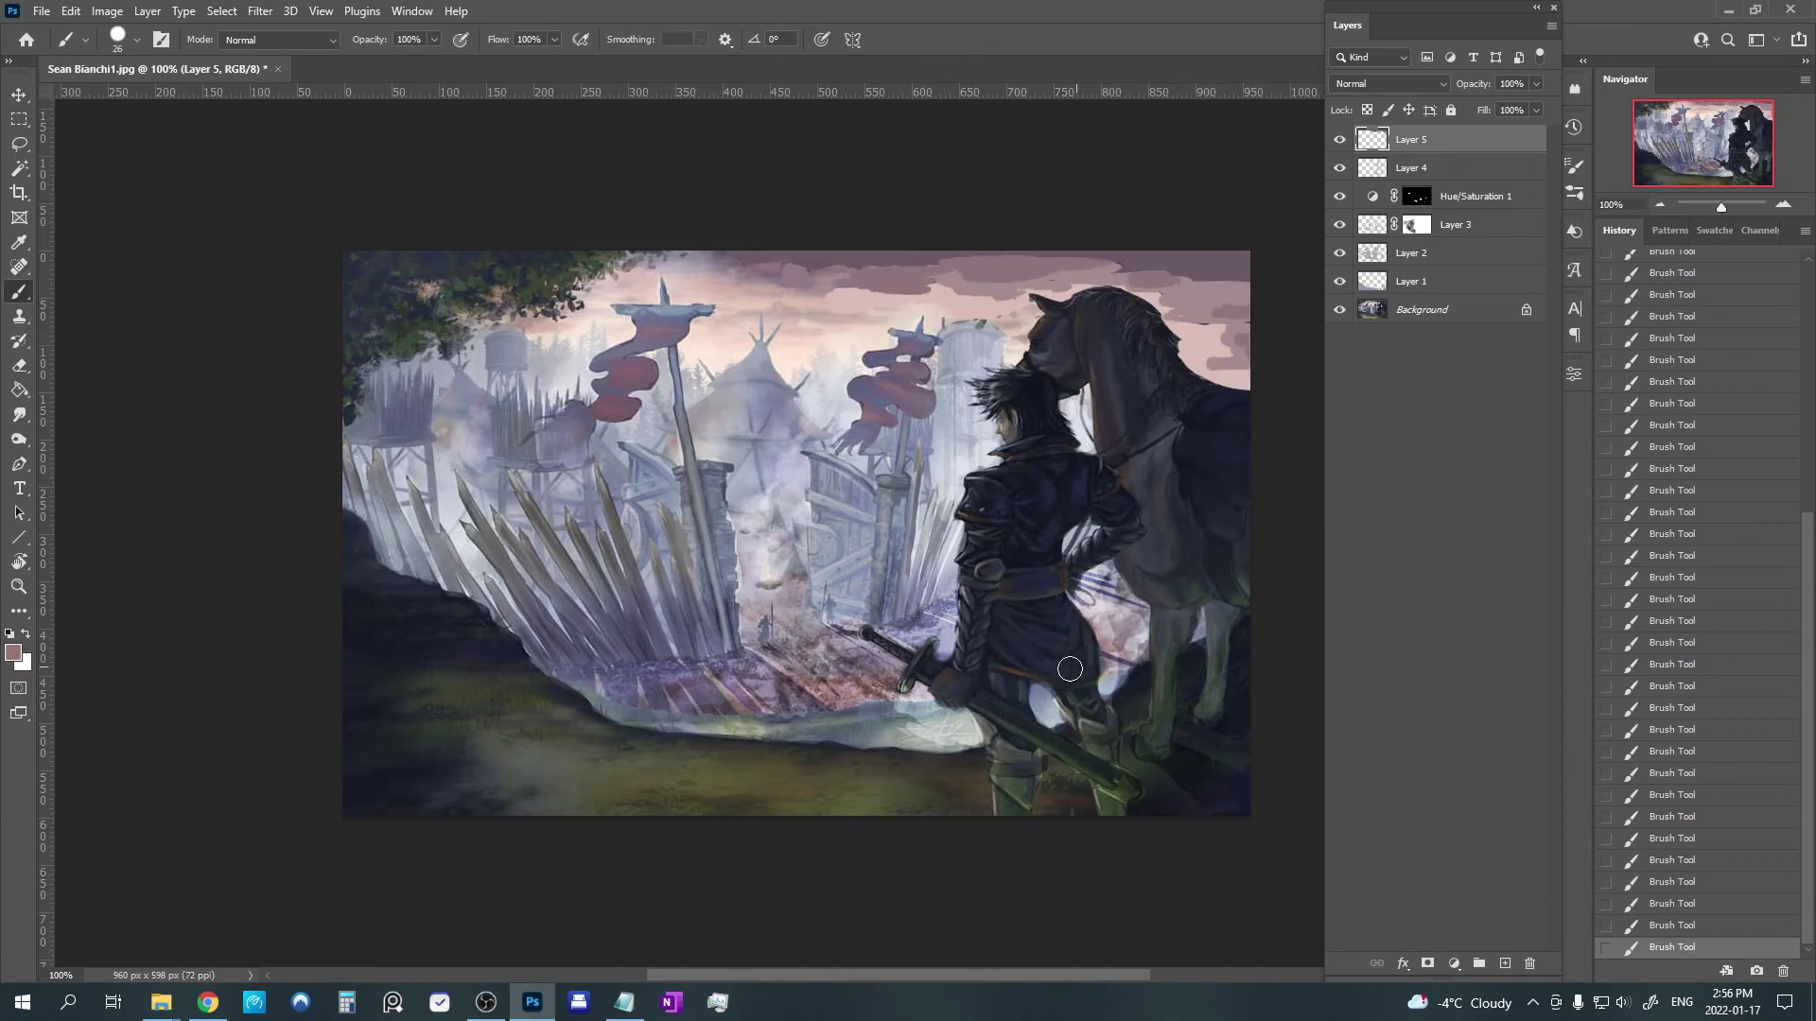
{"action": "left_click", "coordinate": [823, 296], "text": "alt"}
{"action": "left_click", "coordinate": [845, 312], "text": "alt"}
{"action": "mouse_move", "coordinate": [855, 304]}
{"action": "left_mouse_down"}
{"action": "mouse_move", "coordinate": [990, 286]}
{"action": "mouse_move", "coordinate": [962, 299]}
{"action": "mouse_move", "coordinate": [1000, 301]}
{"action": "mouse_move", "coordinate": [988, 312]}
{"action": "mouse_move", "coordinate": [928, 292]}
{"action": "mouse_move", "coordinate": [1022, 287]}
{"action": "mouse_move", "coordinate": [958, 277]}
{"action": "left_mouse_up"}
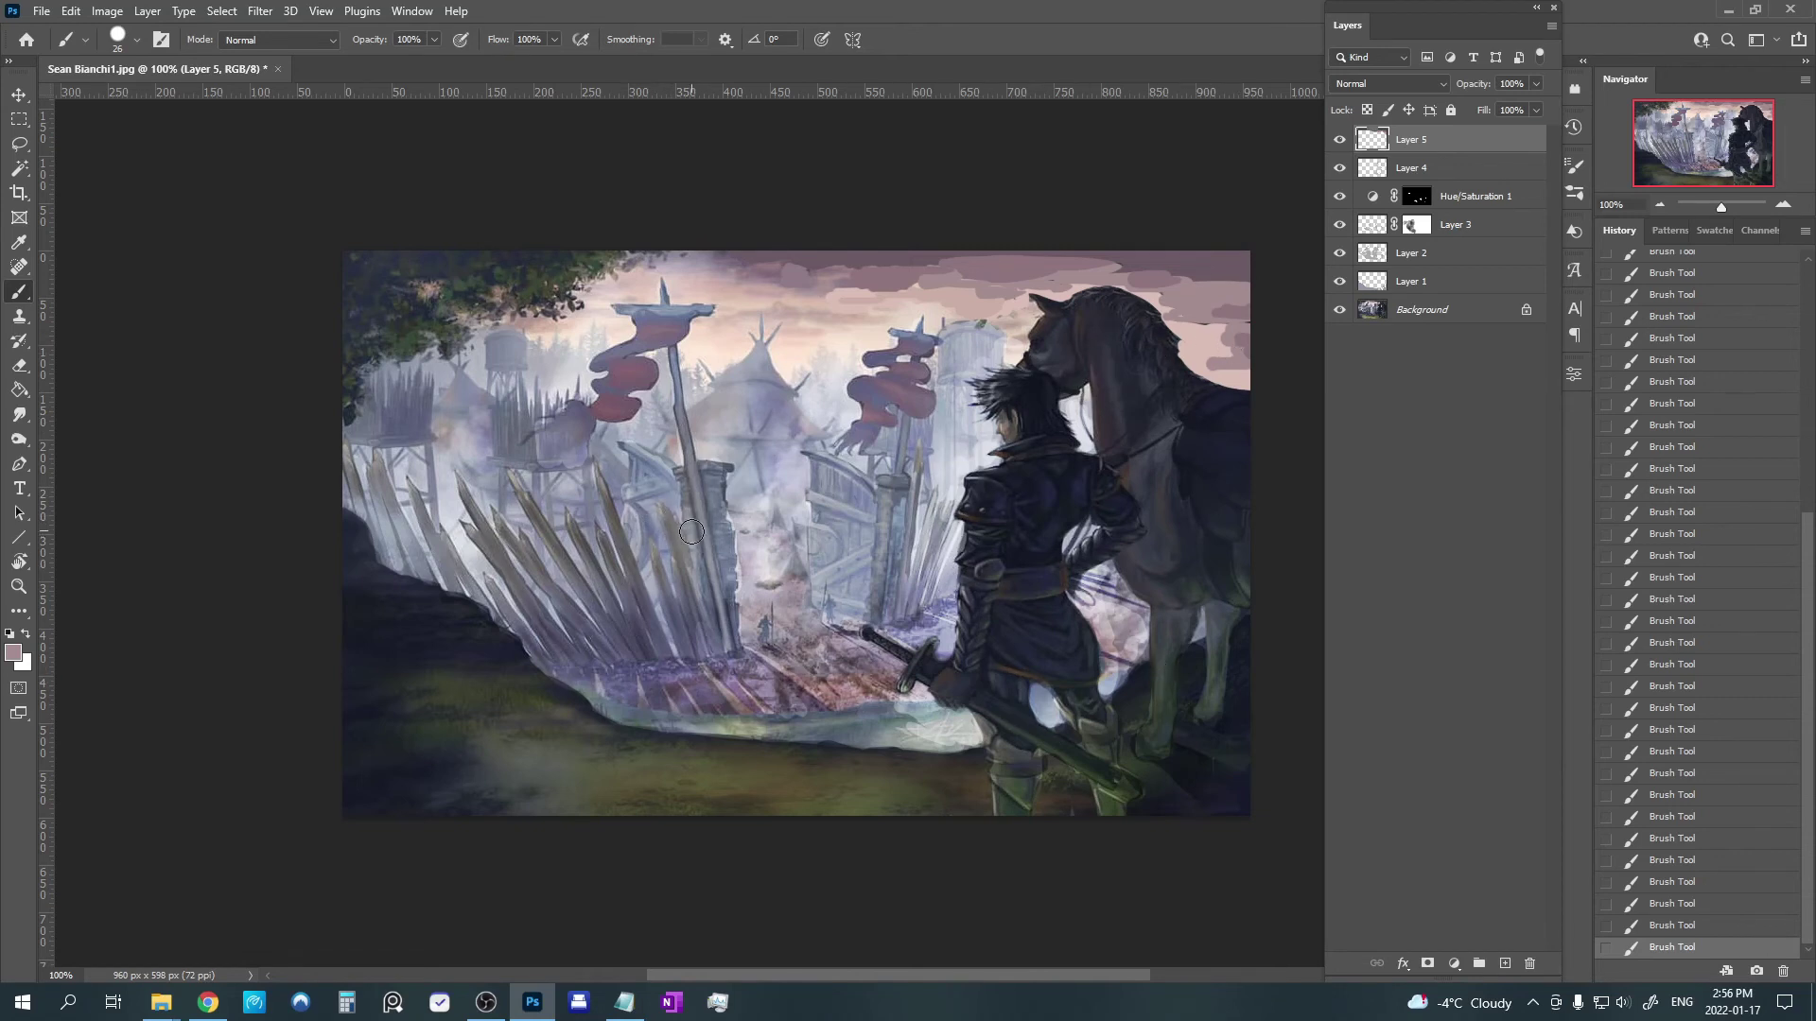
Darken the top-right sky edge in black and set the foreground colour to #171a22.
{"action": "key", "text": "d"}
{"action": "left_click_drag", "start_coordinate": [1225, 249], "coordinate": [1243, 282]}
{"action": "left_click", "coordinate": [14, 652]}
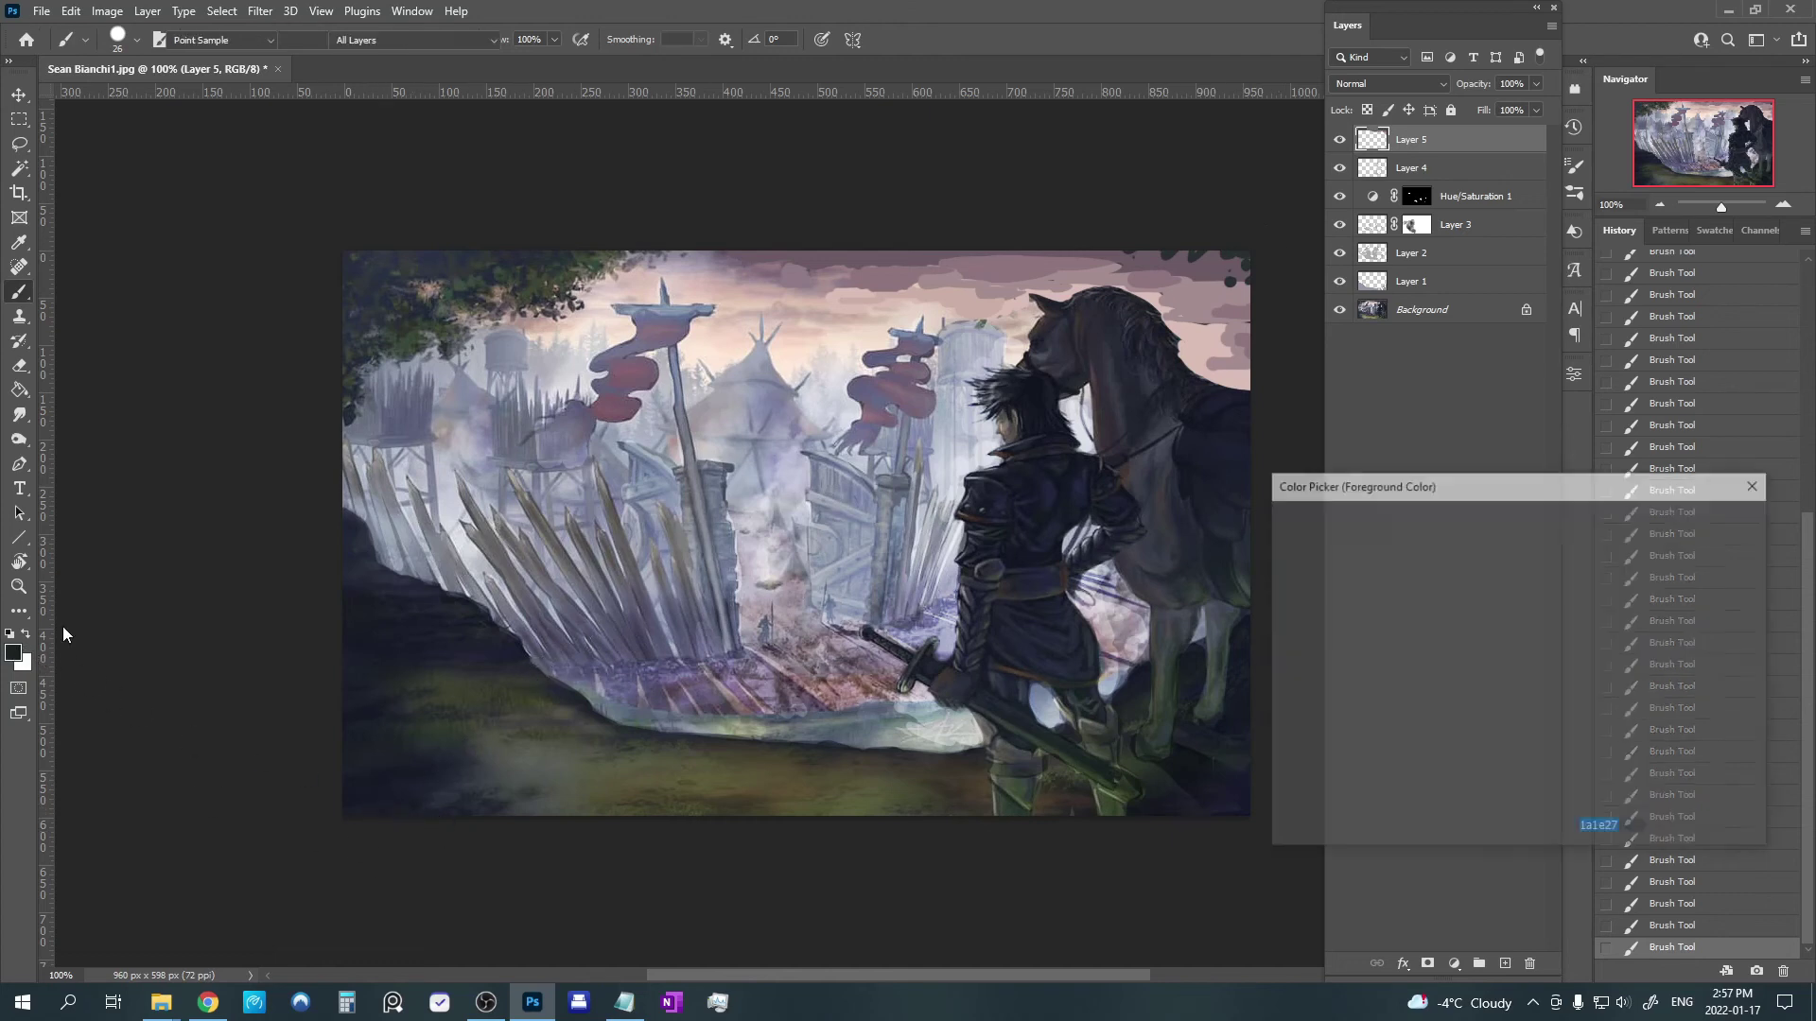
{"action": "left_click", "coordinate": [1357, 737]}
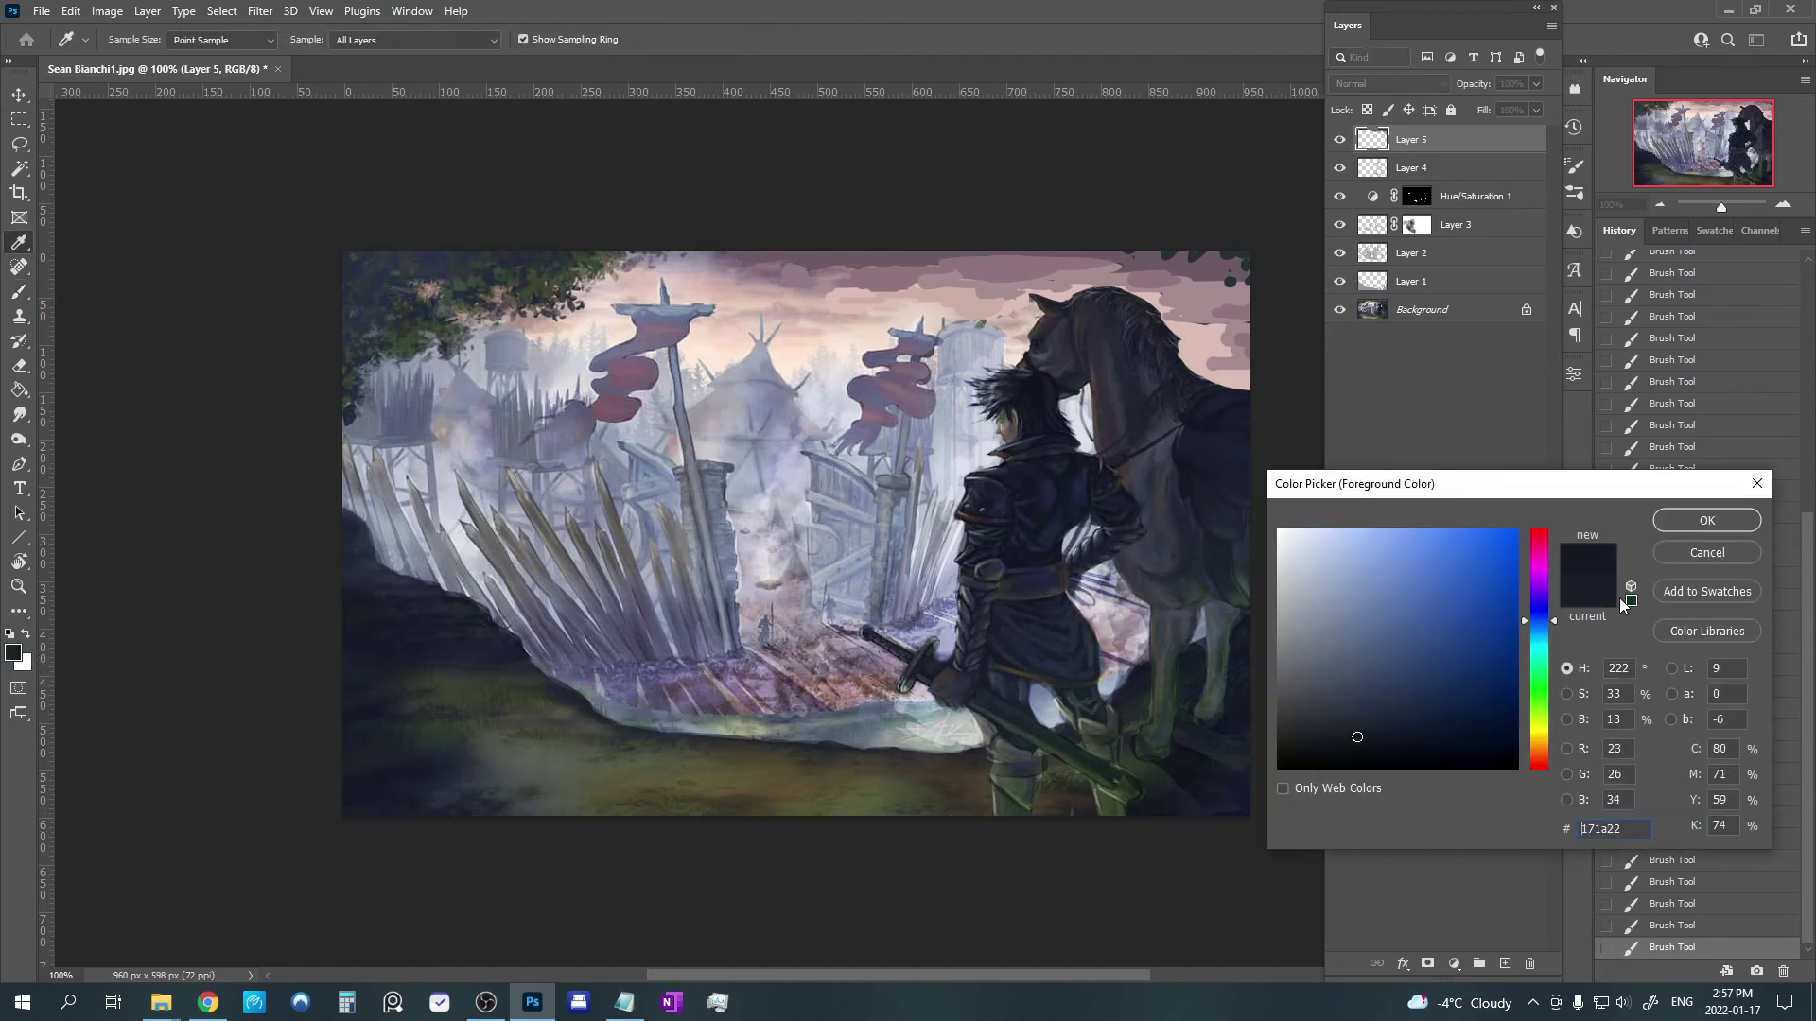
{"action": "left_click", "coordinate": [1684, 519]}
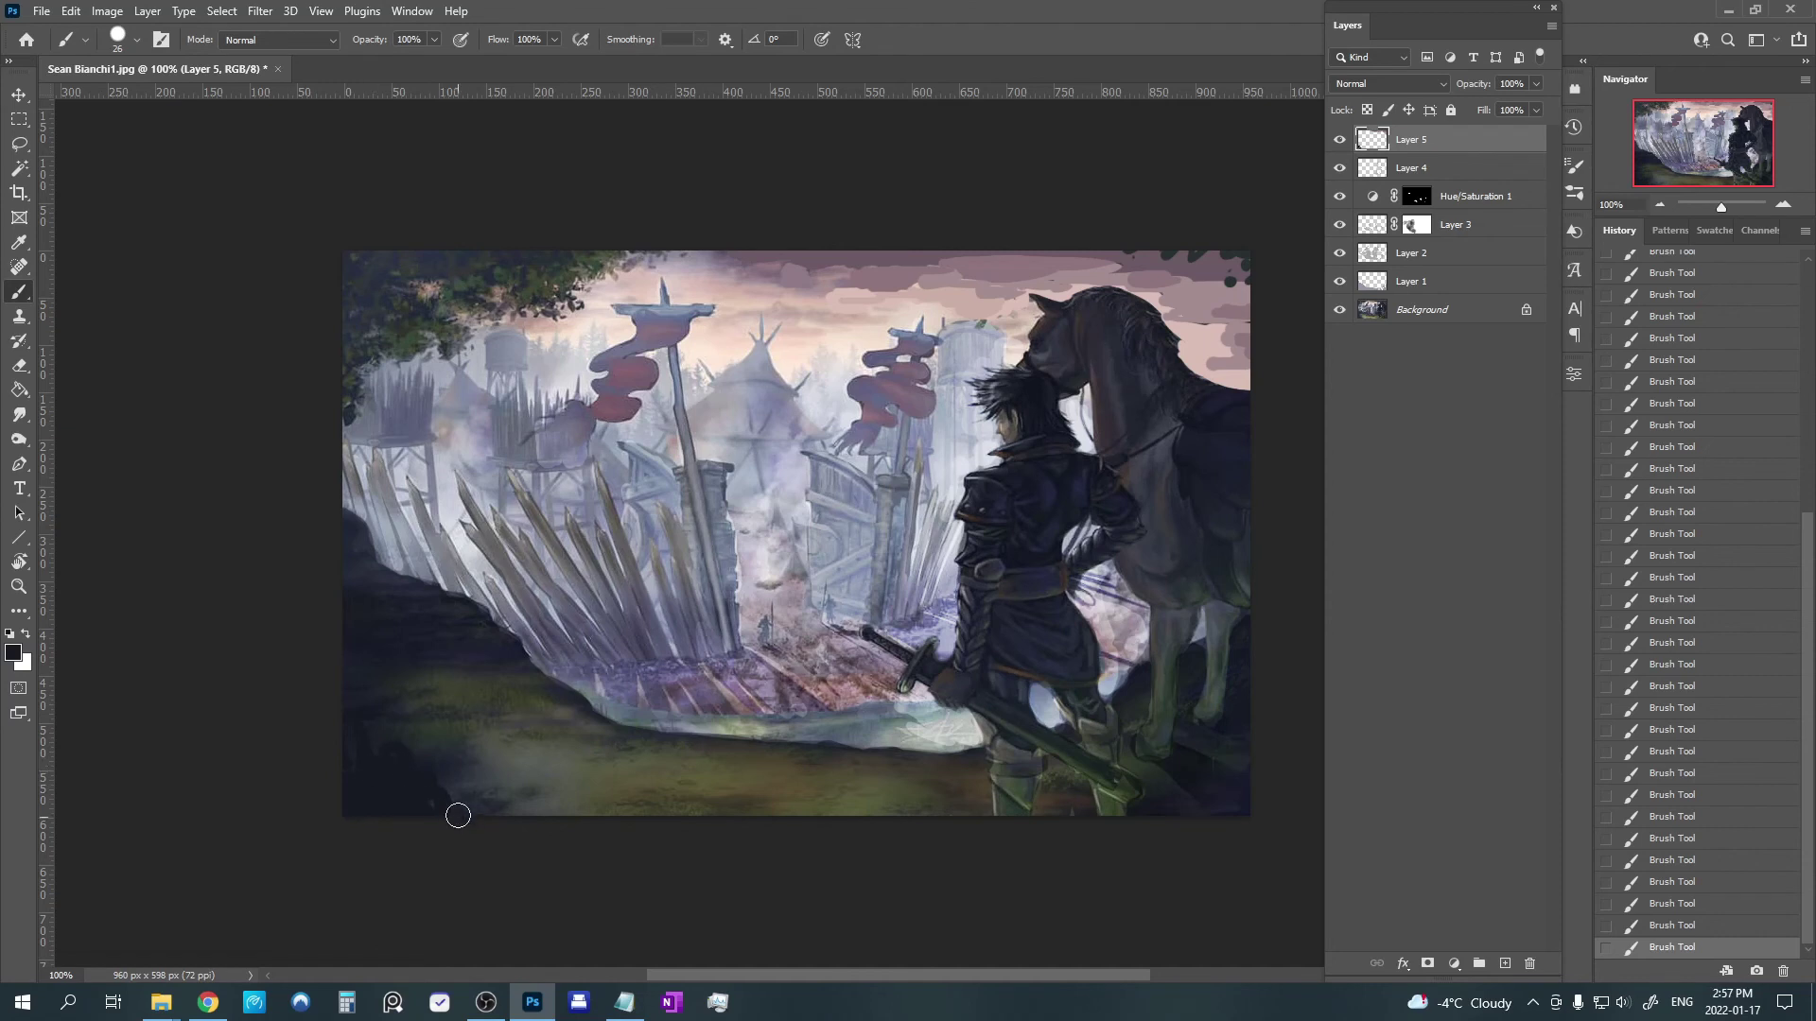
Paint near-black bush and grass-blade silhouettes in the lower-left foreground.
{"action": "mouse_move", "coordinate": [475, 731]}
{"action": "left_mouse_down"}
{"action": "mouse_move", "coordinate": [509, 815]}
{"action": "mouse_move", "coordinate": [540, 815]}
{"action": "mouse_move", "coordinate": [518, 762]}
{"action": "left_mouse_up"}
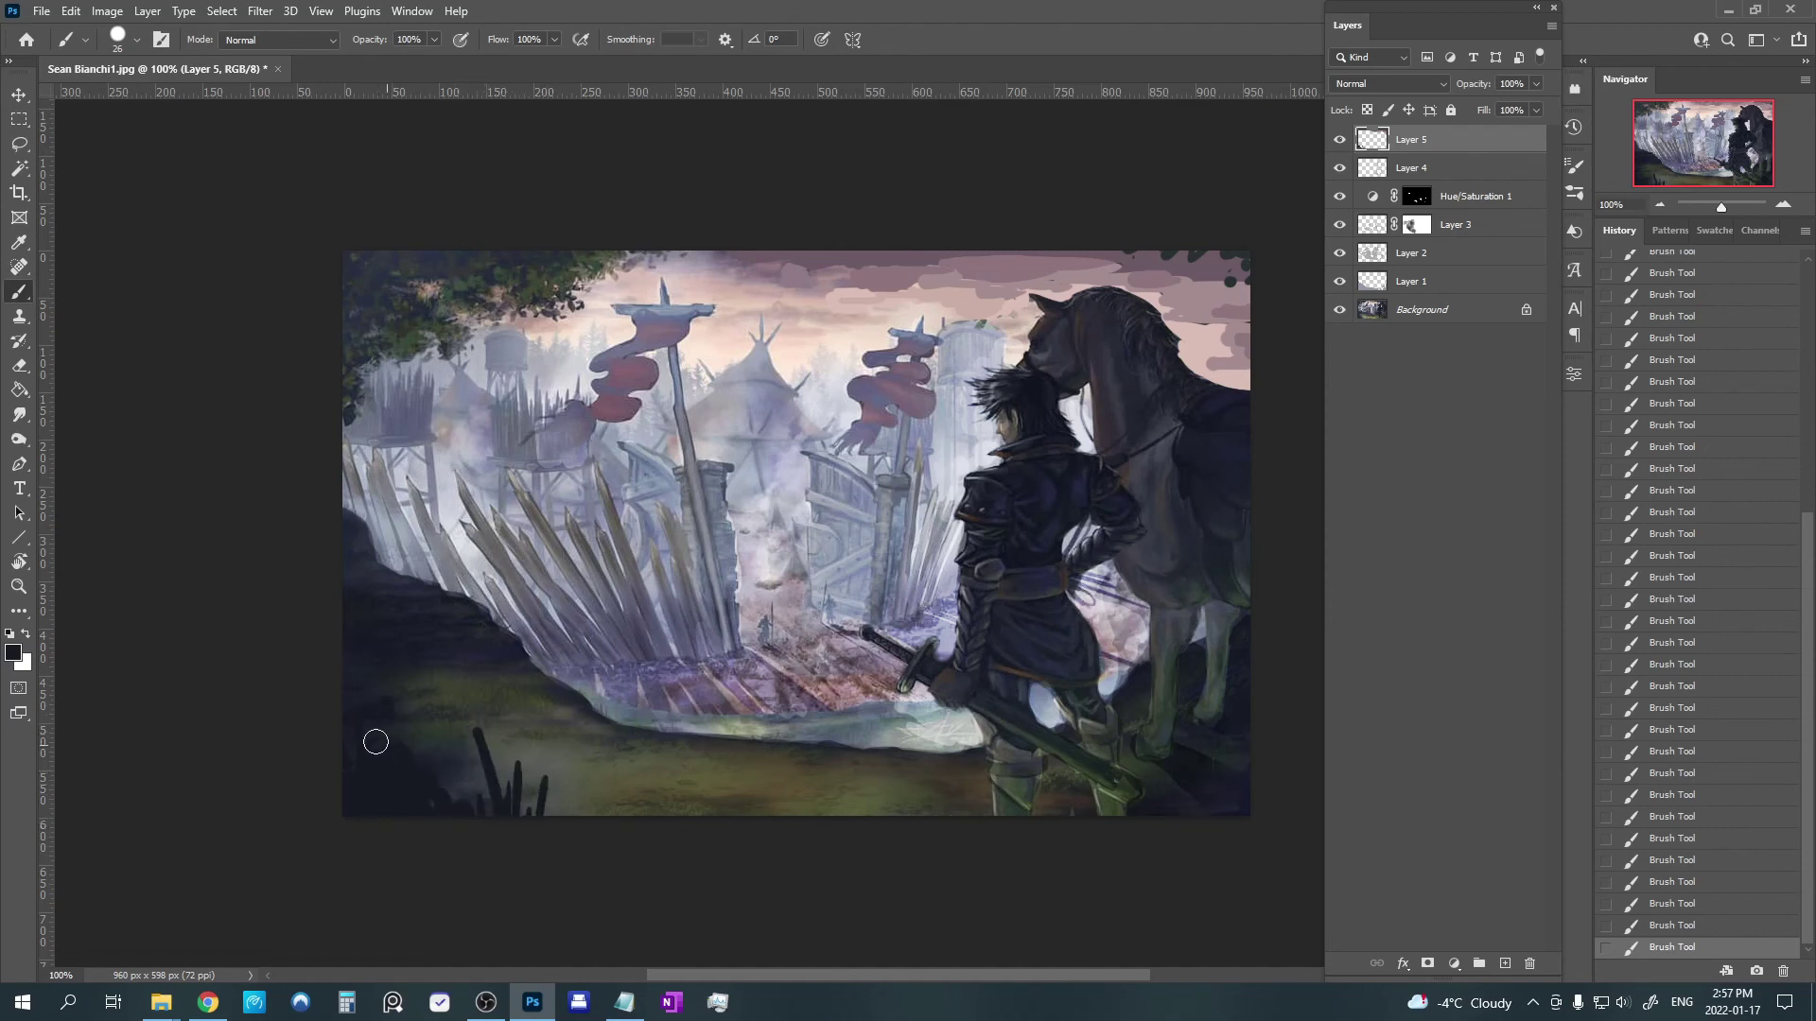
{"action": "left_click_drag", "start_coordinate": [355, 778], "coordinate": [451, 778]}
{"action": "left_click", "coordinate": [603, 797]}
{"action": "mouse_move", "coordinate": [602, 816]}
{"action": "left_mouse_down"}
{"action": "mouse_move", "coordinate": [602, 797]}
{"action": "mouse_move", "coordinate": [564, 804]}
{"action": "left_mouse_up"}
Add Overlay Layer 6 and brush light grey over the top-left foliage edge, switching to white.
{"action": "left_click", "coordinate": [1503, 964]}
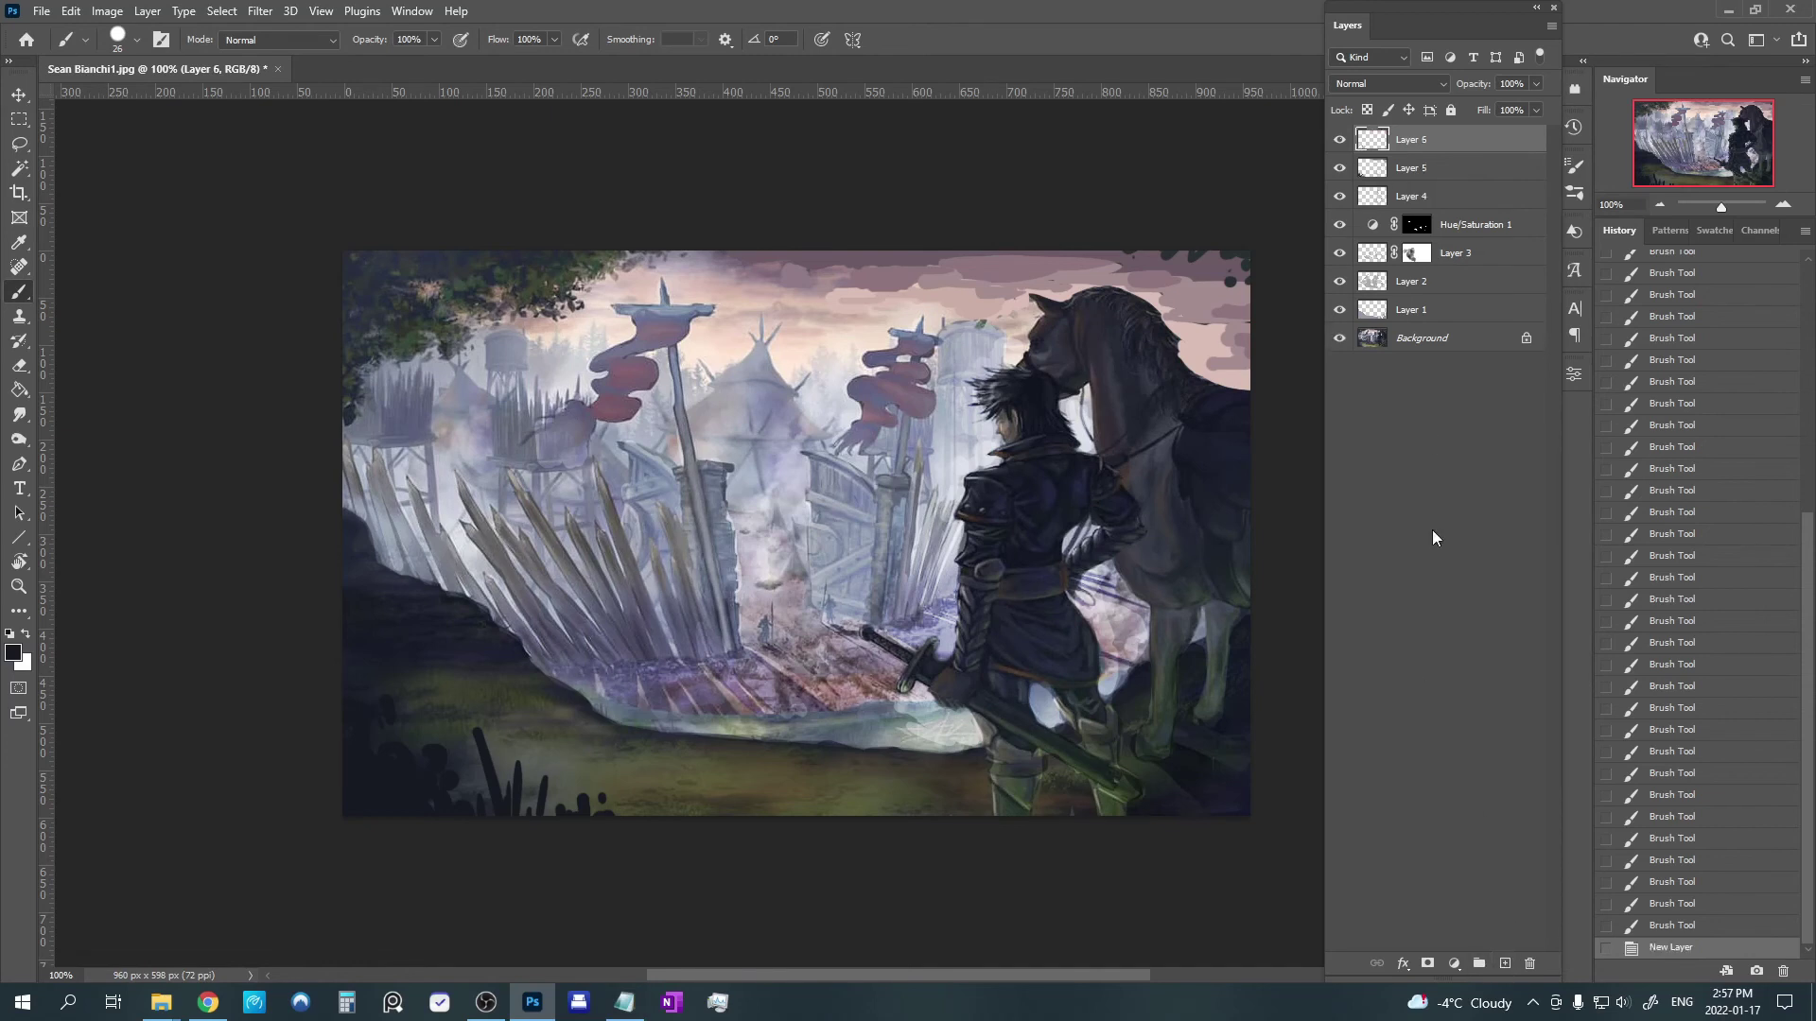
{"action": "left_click", "coordinate": [1396, 85]}
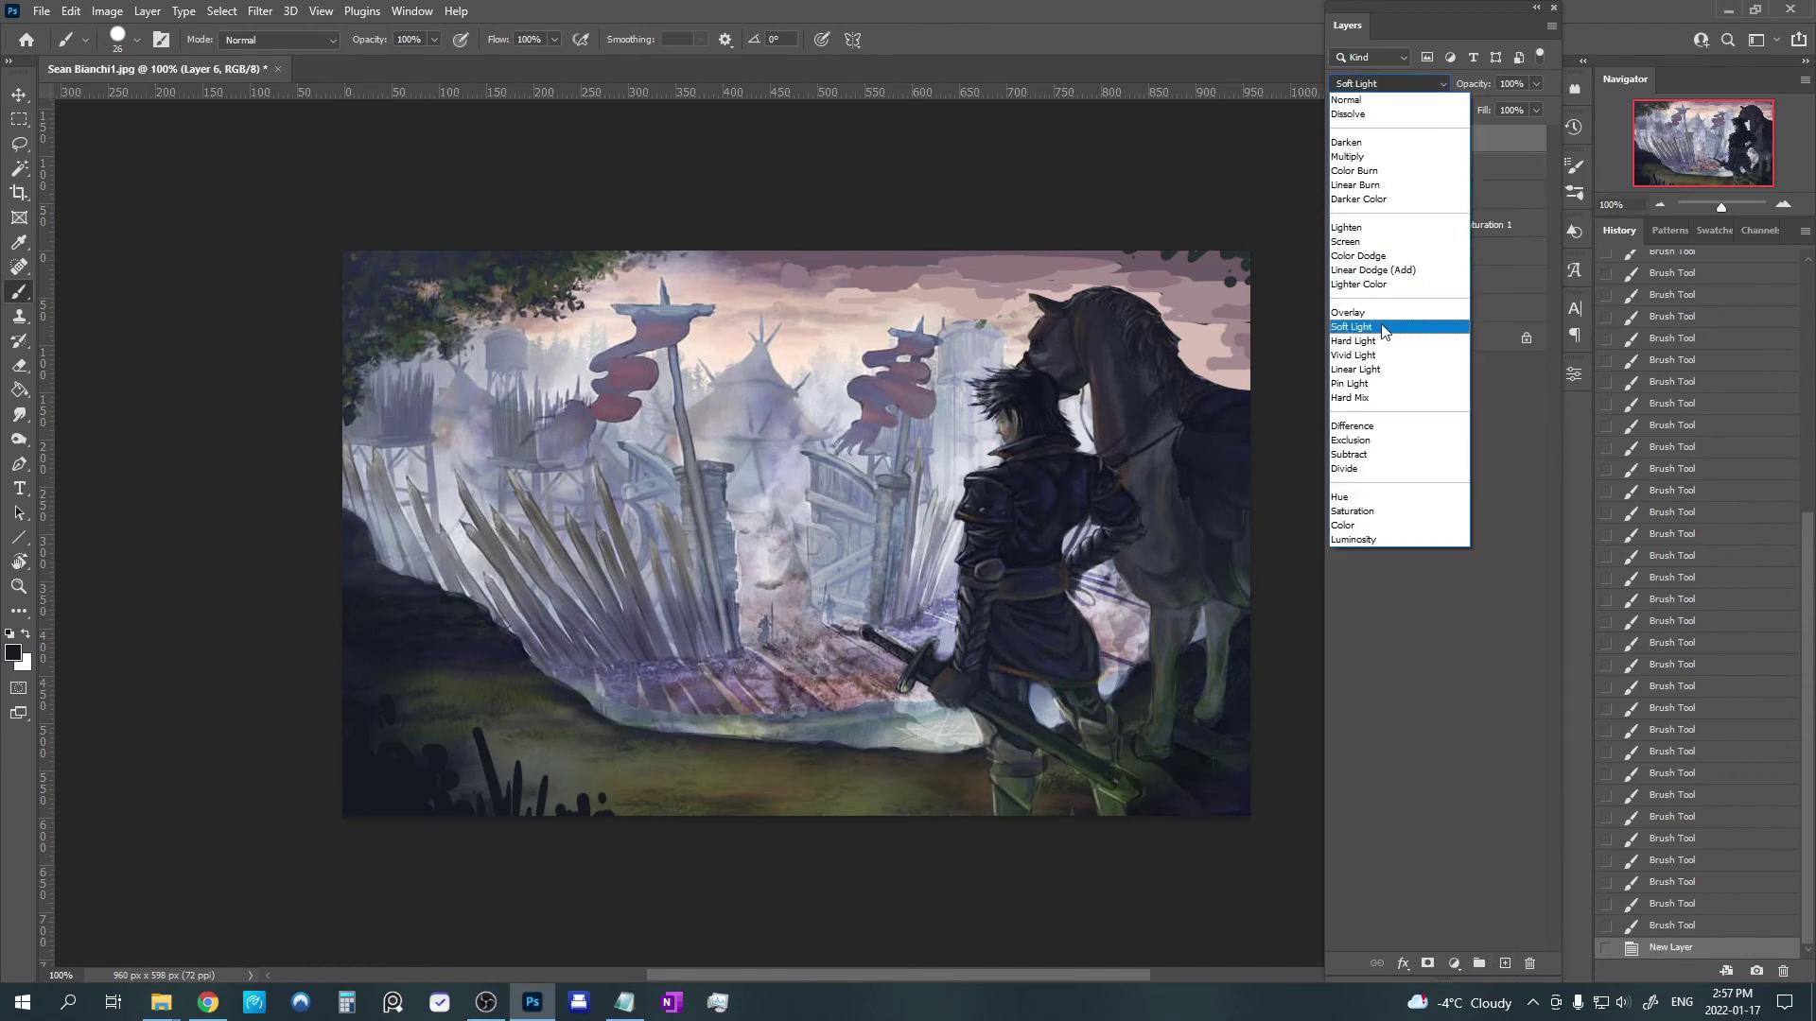
{"action": "left_click", "coordinate": [1353, 313]}
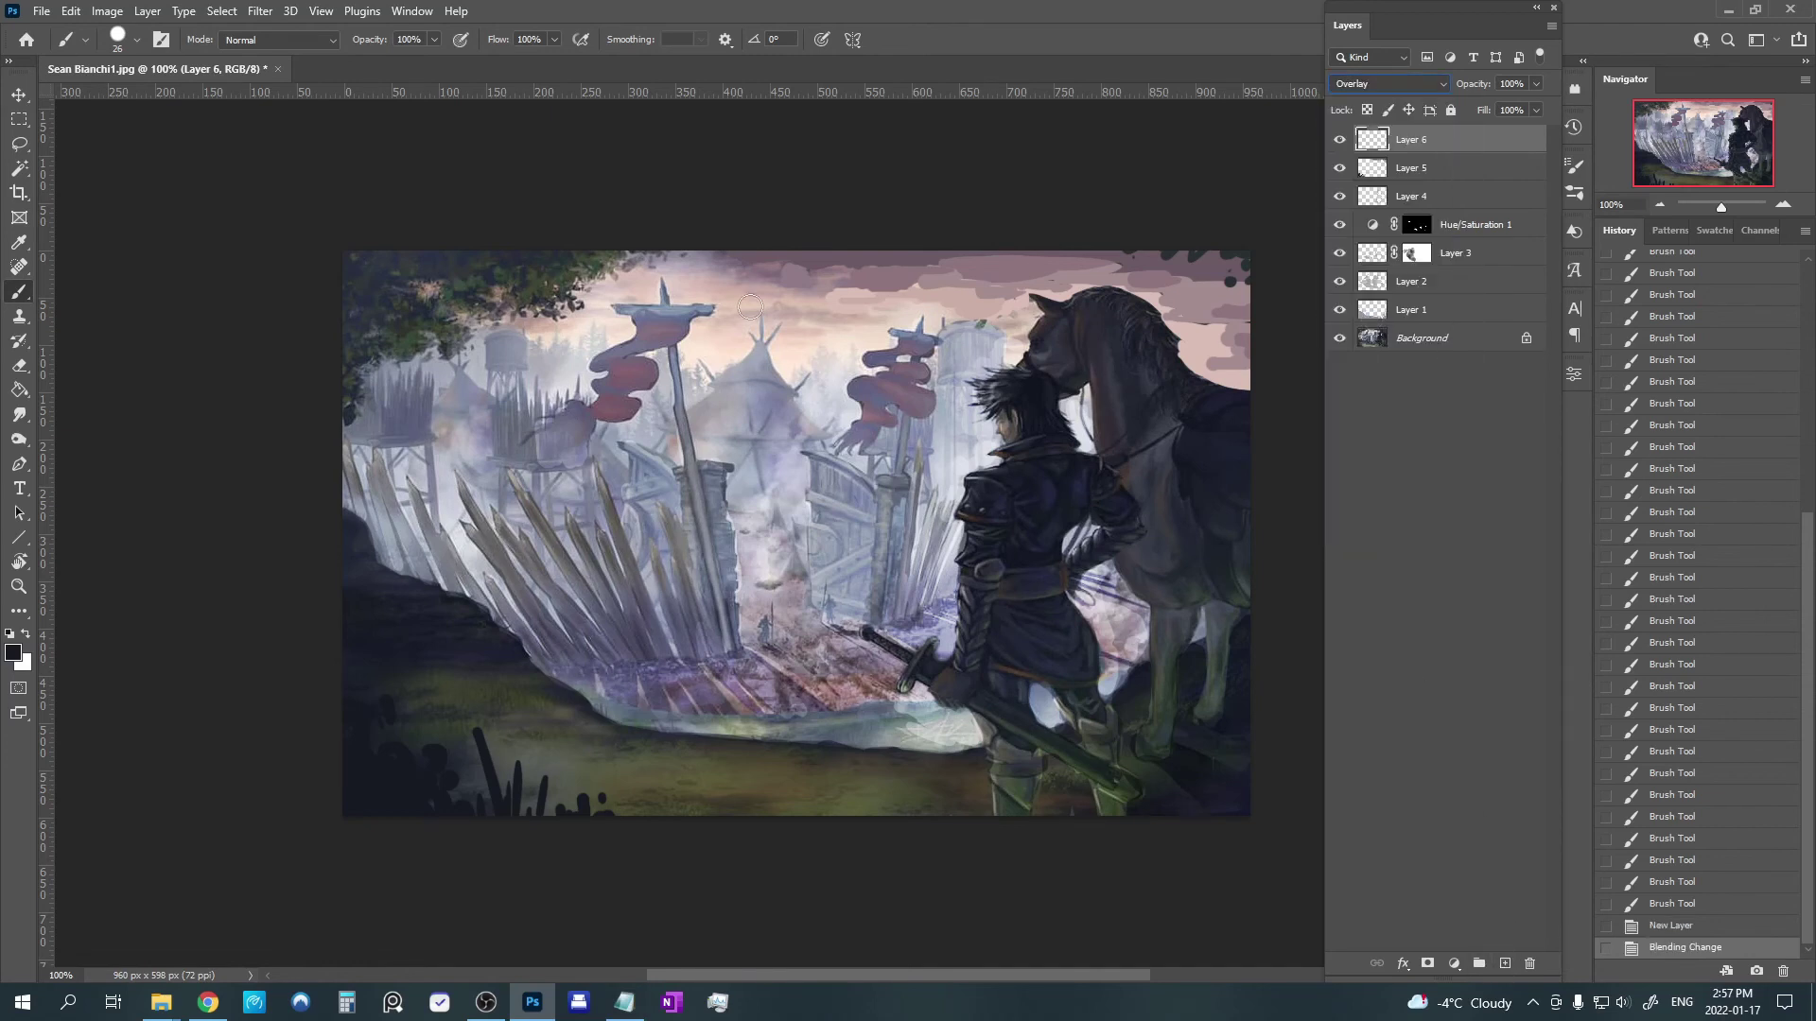
{"action": "left_click", "coordinate": [14, 653]}
{"action": "left_click", "coordinate": [1360, 670]}
{"action": "key", "text": "Return"}
{"action": "mouse_move", "coordinate": [463, 301]}
{"action": "left_mouse_down"}
{"action": "mouse_move", "coordinate": [433, 249]}
{"action": "mouse_move", "coordinate": [488, 253]}
{"action": "mouse_move", "coordinate": [502, 305]}
{"action": "mouse_move", "coordinate": [519, 294]}
{"action": "mouse_move", "coordinate": [495, 257]}
{"action": "mouse_move", "coordinate": [534, 306]}
{"action": "mouse_move", "coordinate": [561, 295]}
{"action": "mouse_move", "coordinate": [543, 262]}
{"action": "mouse_move", "coordinate": [612, 263]}
{"action": "mouse_move", "coordinate": [576, 304]}
{"action": "mouse_move", "coordinate": [533, 292]}
{"action": "mouse_move", "coordinate": [567, 300]}
{"action": "mouse_move", "coordinate": [552, 261]}
{"action": "mouse_move", "coordinate": [585, 271]}
{"action": "mouse_move", "coordinate": [601, 255]}
{"action": "mouse_move", "coordinate": [550, 255]}
{"action": "mouse_move", "coordinate": [616, 239]}
{"action": "left_mouse_up"}
{"action": "key", "text": "x"}
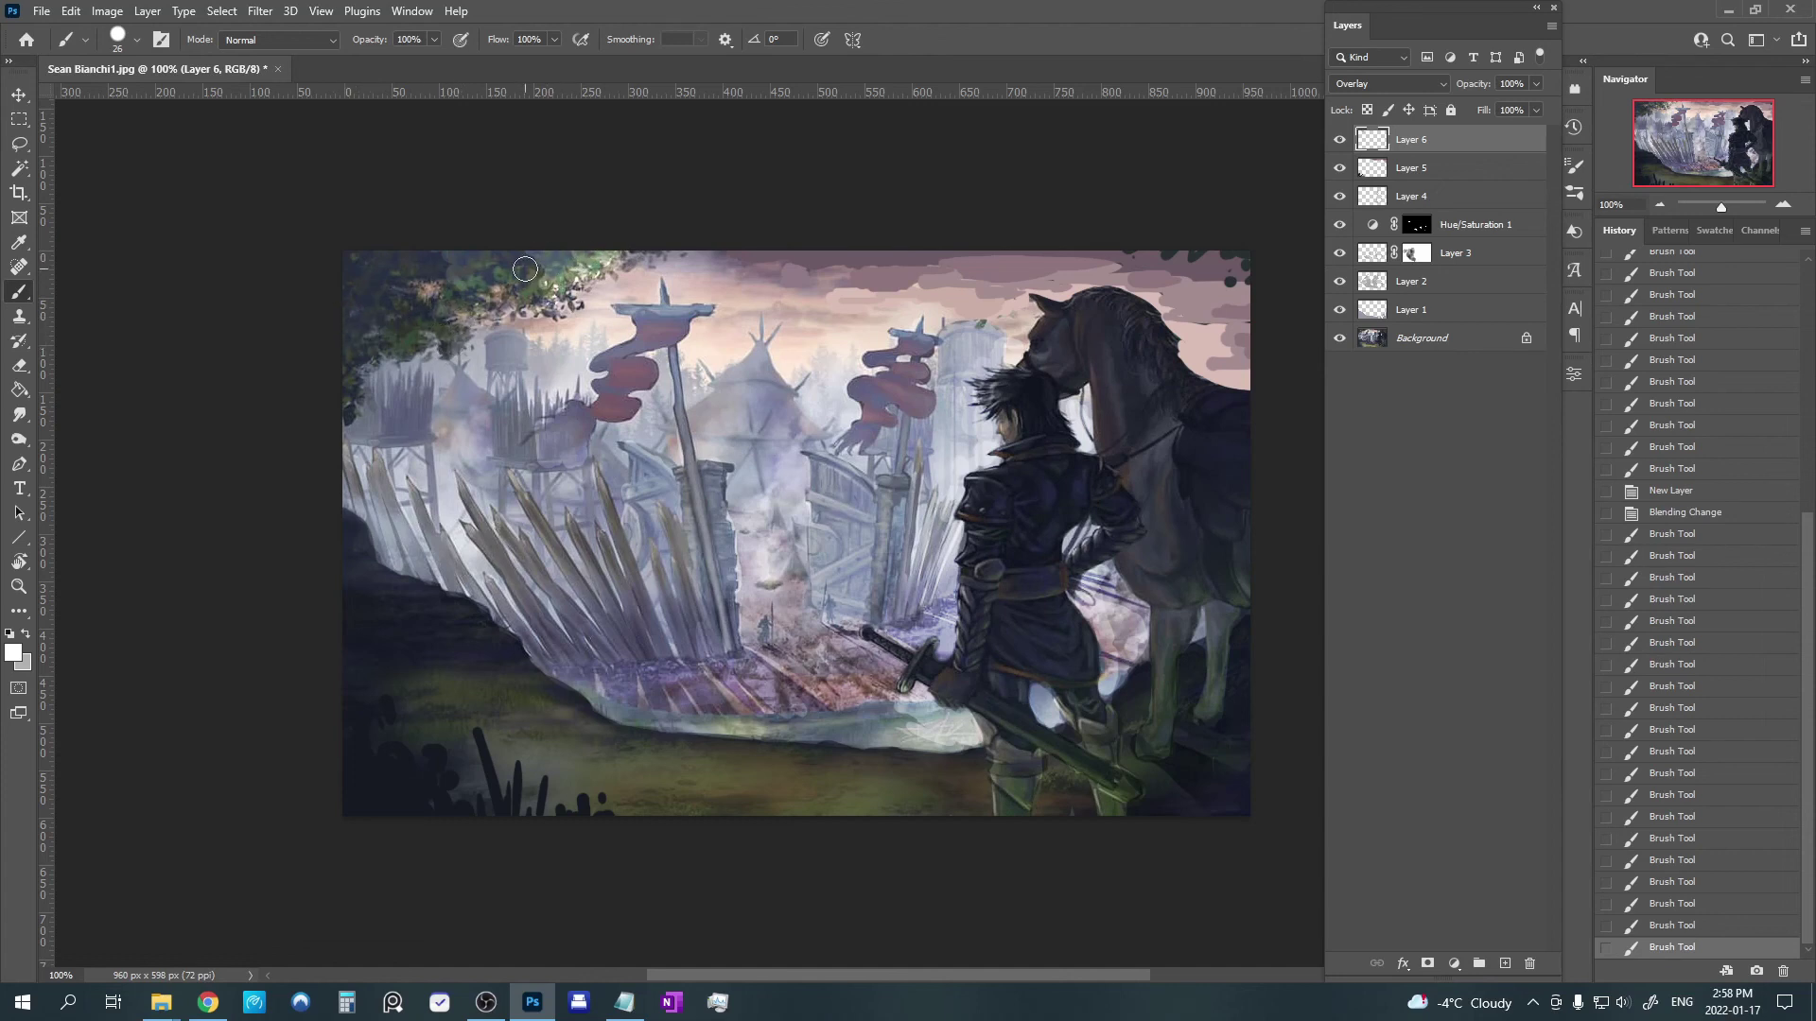
Create Multiply Layer 7 and darken the upper-left foliage with strokes of a sampled foliage colour.
{"action": "key", "text": "ctrl+shift+alt+n"}
{"action": "left_click", "coordinate": [1381, 85]}
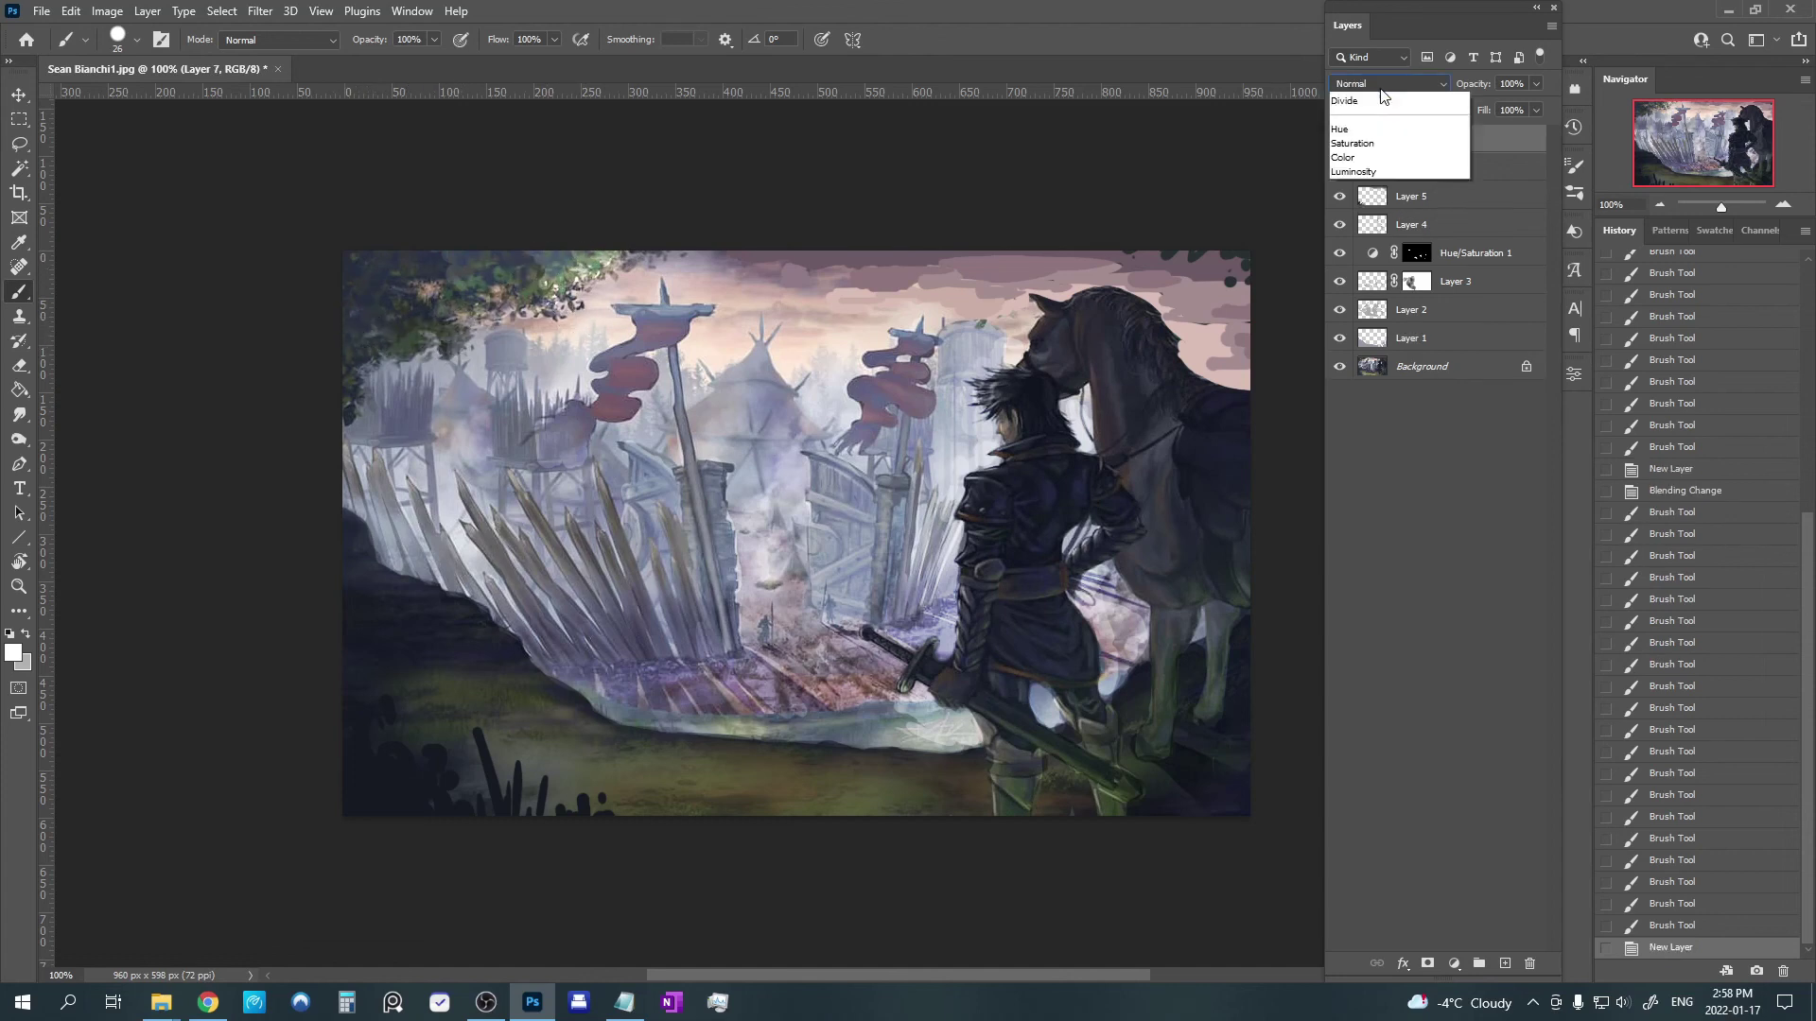
{"action": "left_click", "coordinate": [1361, 154]}
{"action": "key", "text": "alt"}
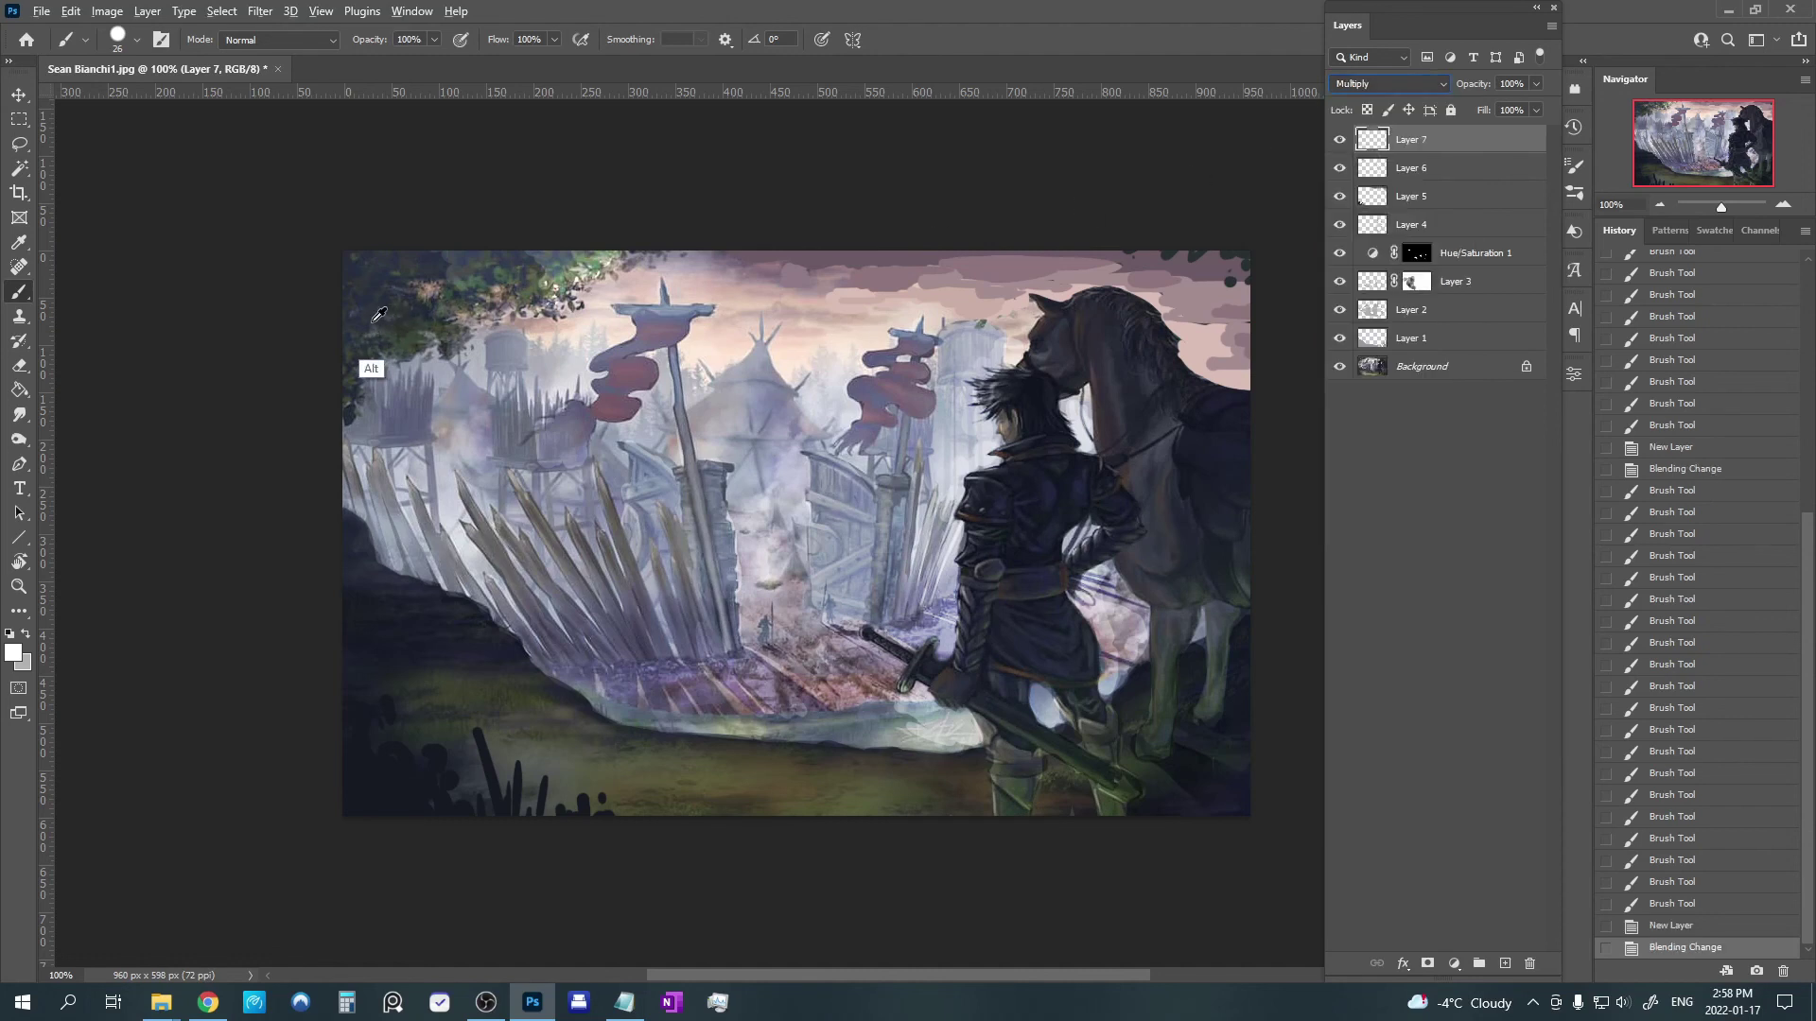
{"action": "left_click", "coordinate": [373, 320], "text": "alt"}
{"action": "mouse_move", "coordinate": [371, 350]}
{"action": "left_mouse_down"}
{"action": "mouse_move", "coordinate": [350, 362]}
{"action": "mouse_move", "coordinate": [391, 323]}
{"action": "mouse_move", "coordinate": [342, 296]}
{"action": "mouse_move", "coordinate": [379, 287]}
{"action": "mouse_move", "coordinate": [411, 345]}
{"action": "left_mouse_up"}
{"action": "mouse_move", "coordinate": [421, 255]}
{"action": "left_mouse_down"}
{"action": "mouse_move", "coordinate": [431, 279]}
{"action": "mouse_move", "coordinate": [398, 284]}
{"action": "mouse_move", "coordinate": [416, 257]}
{"action": "mouse_move", "coordinate": [405, 266]}
{"action": "left_mouse_up"}
{"action": "mouse_move", "coordinate": [427, 336]}
{"action": "left_mouse_down"}
{"action": "mouse_move", "coordinate": [390, 290]}
{"action": "mouse_move", "coordinate": [409, 336]}
{"action": "left_mouse_up"}
{"action": "left_click_drag", "start_coordinate": [529, 301], "coordinate": [561, 328]}
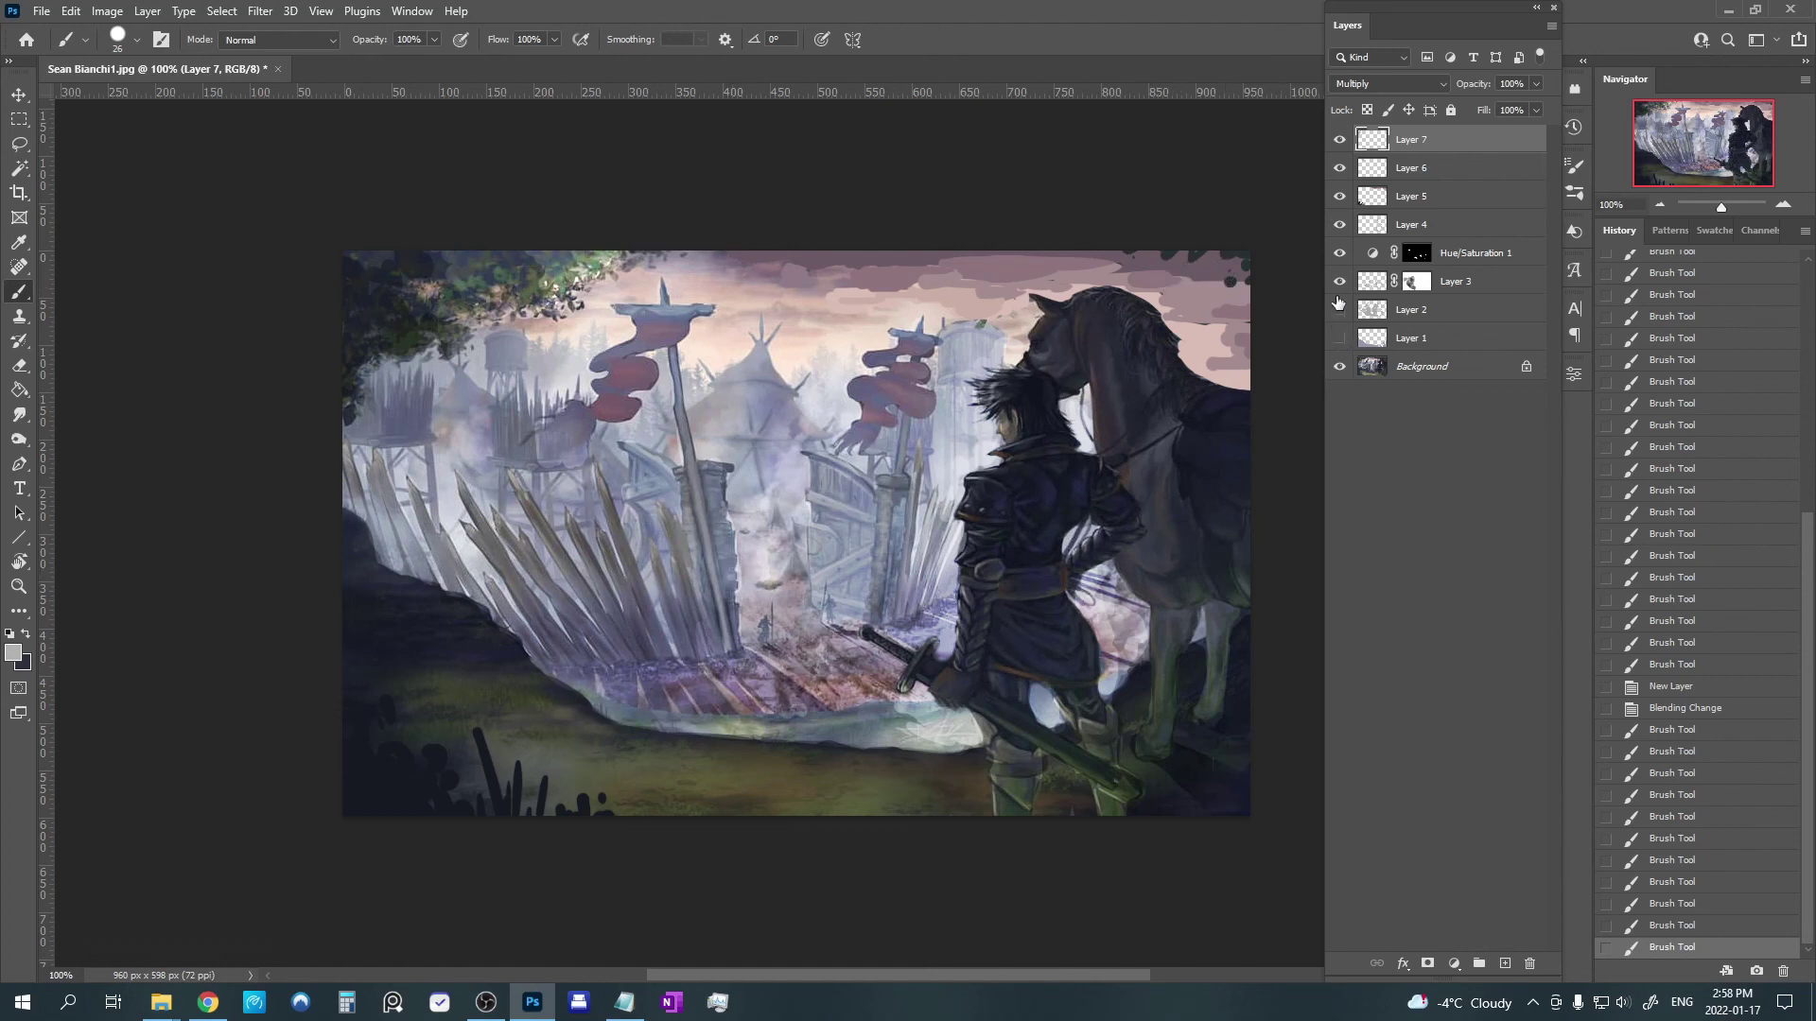
{"action": "left_click_drag", "start_coordinate": [1338, 300], "coordinate": [1345, 144]}
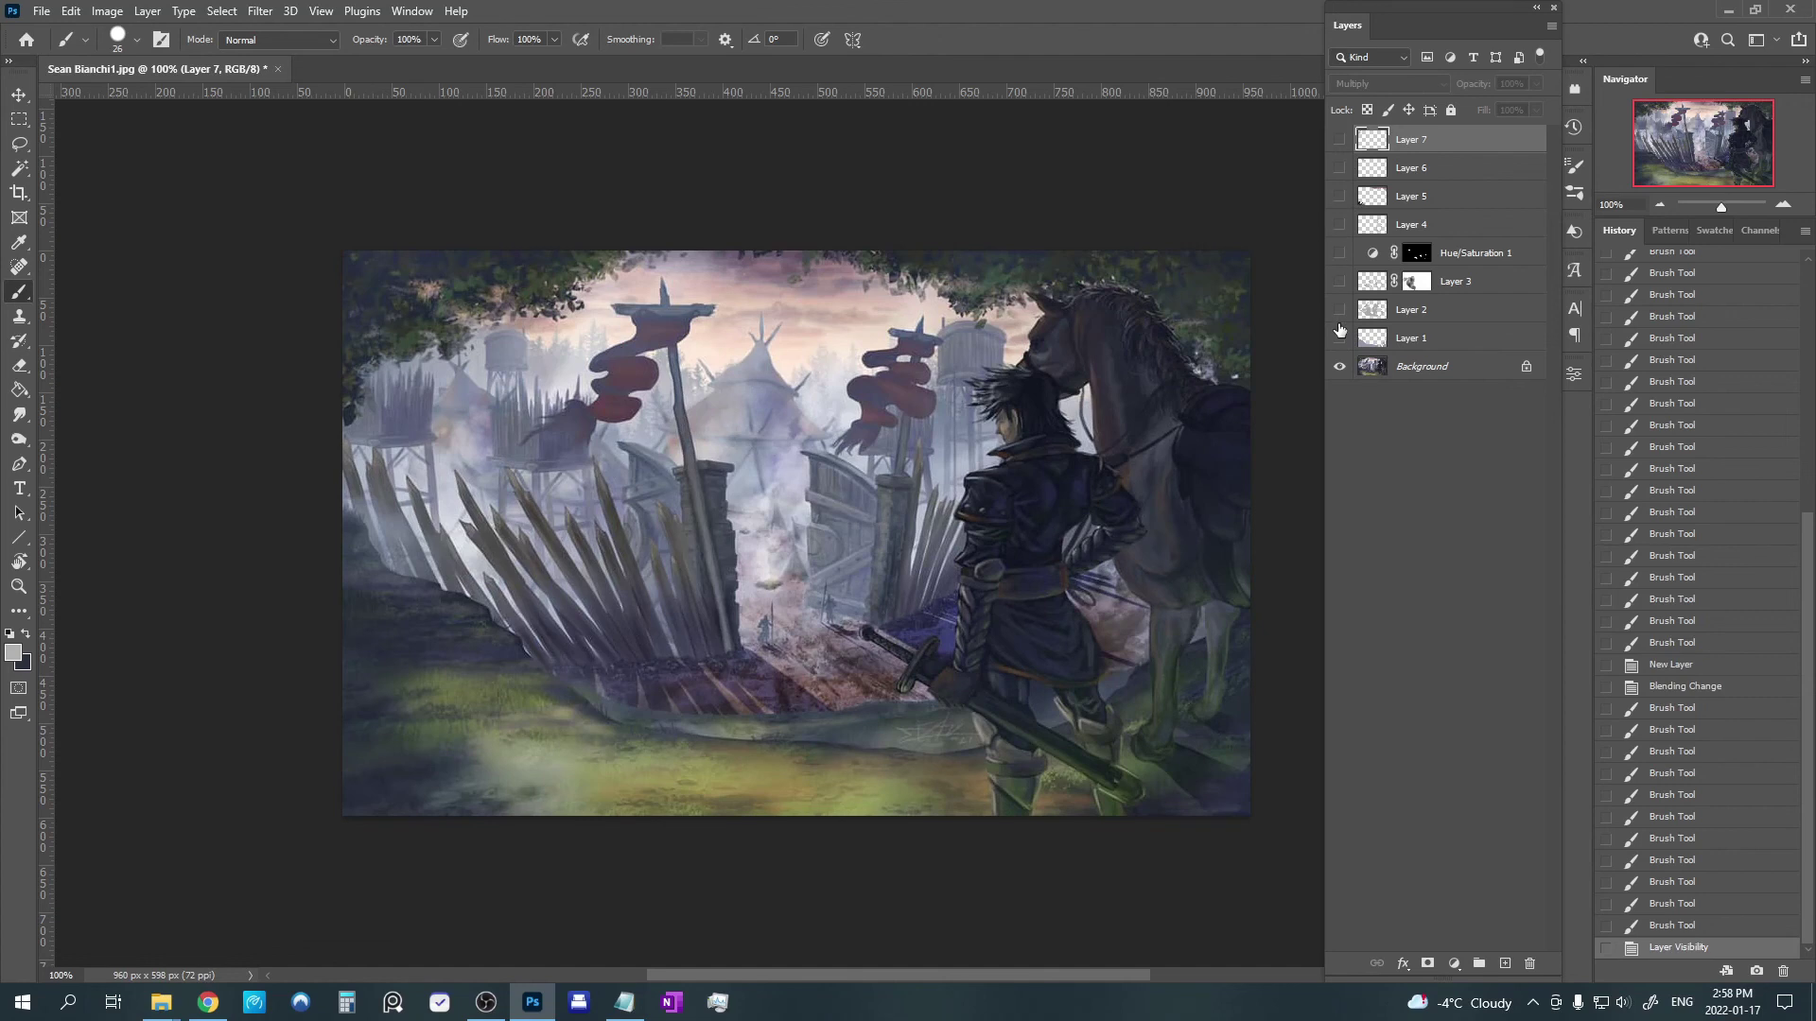
{"action": "left_click_drag", "start_coordinate": [1342, 345], "coordinate": [1313, 138]}
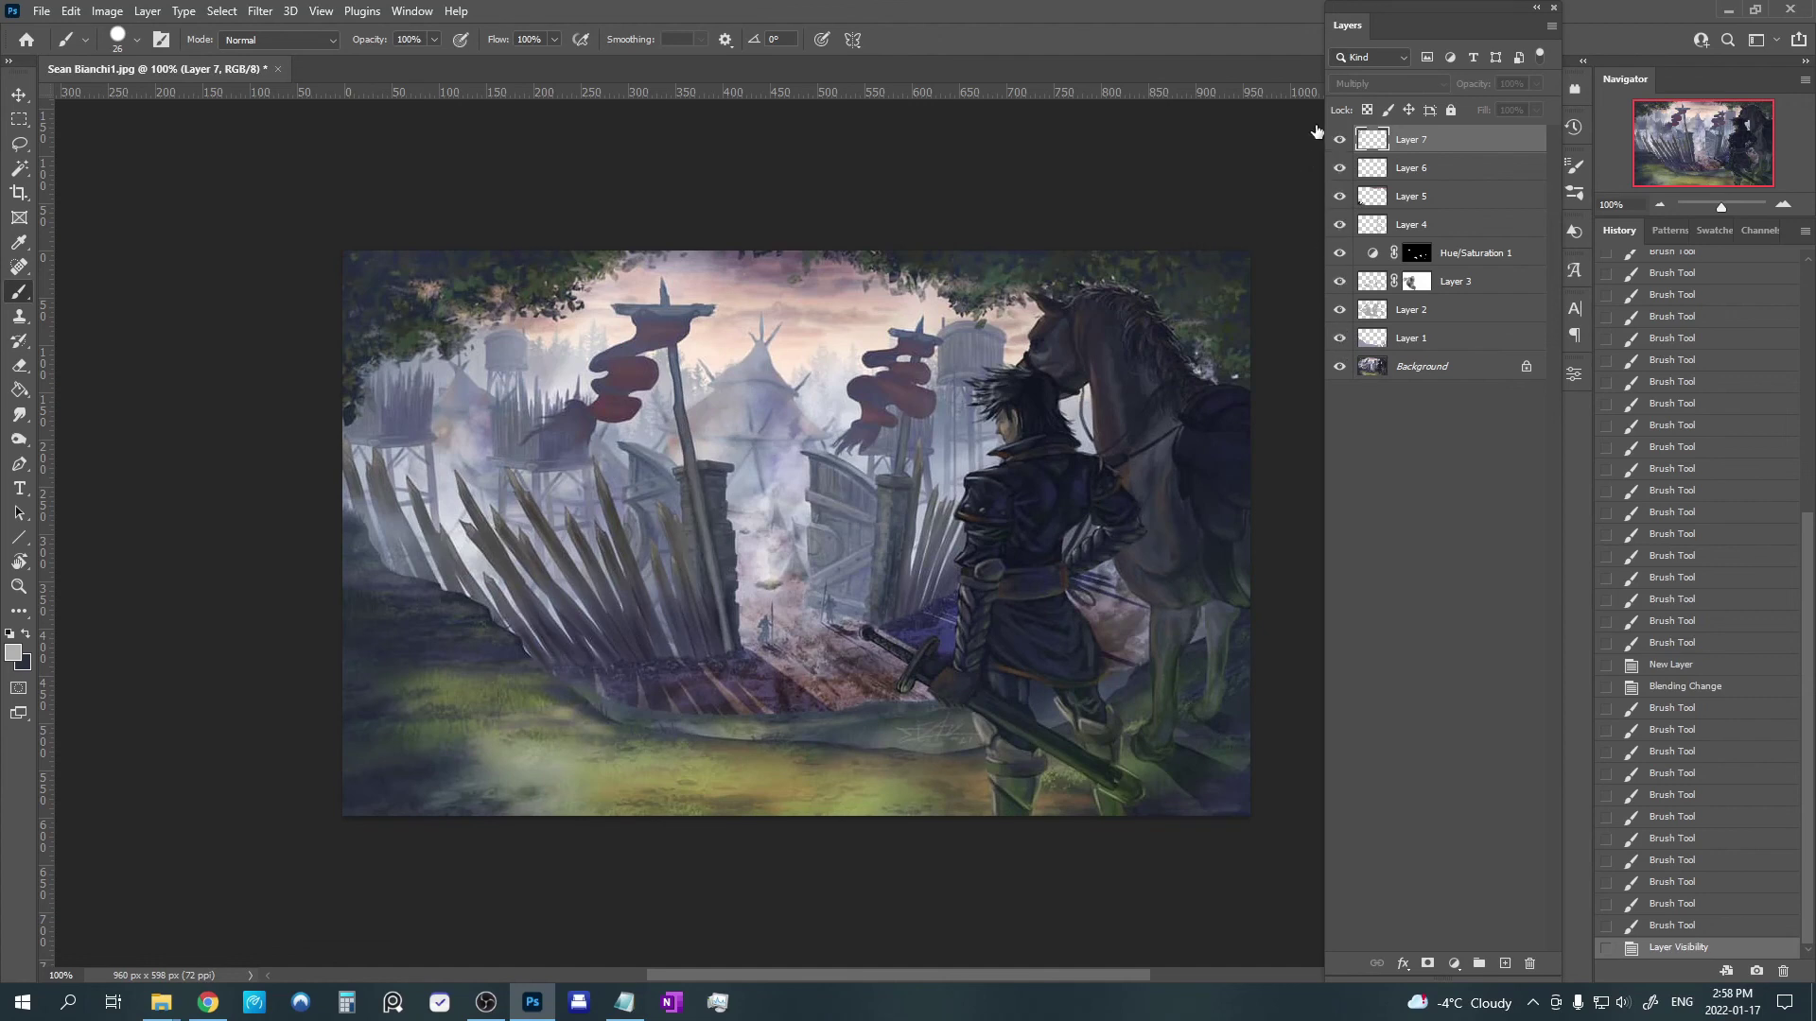